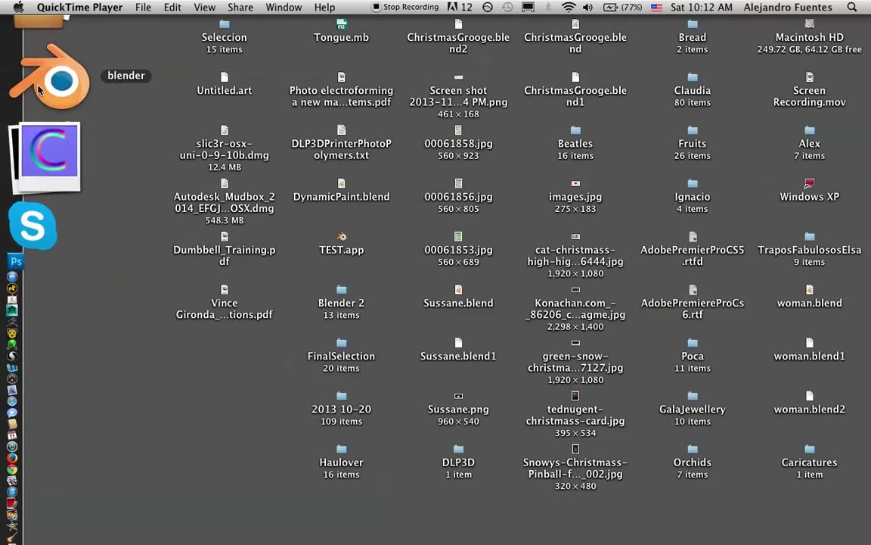
Launch Blender, dismiss the splash screen and load the factory settings.
{"action": "left_click", "coordinate": [38, 89]}
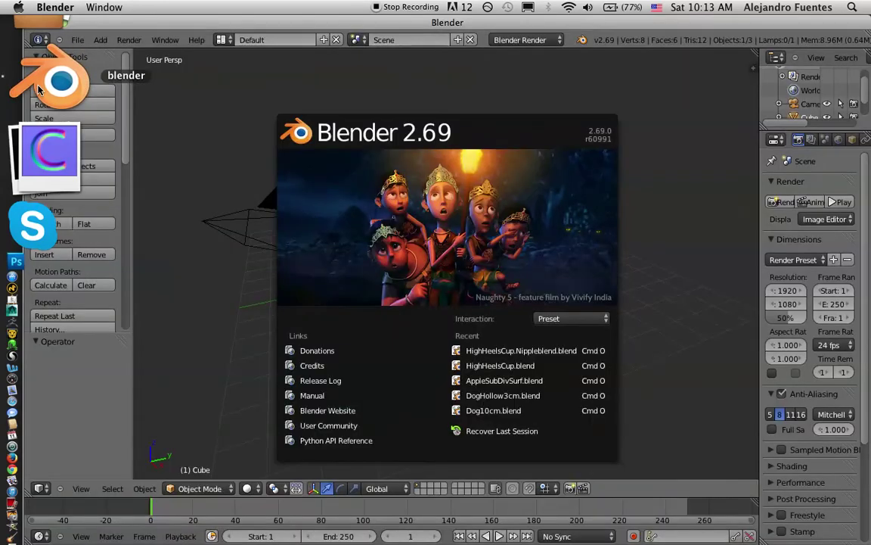
{"action": "left_click", "coordinate": [411, 210]}
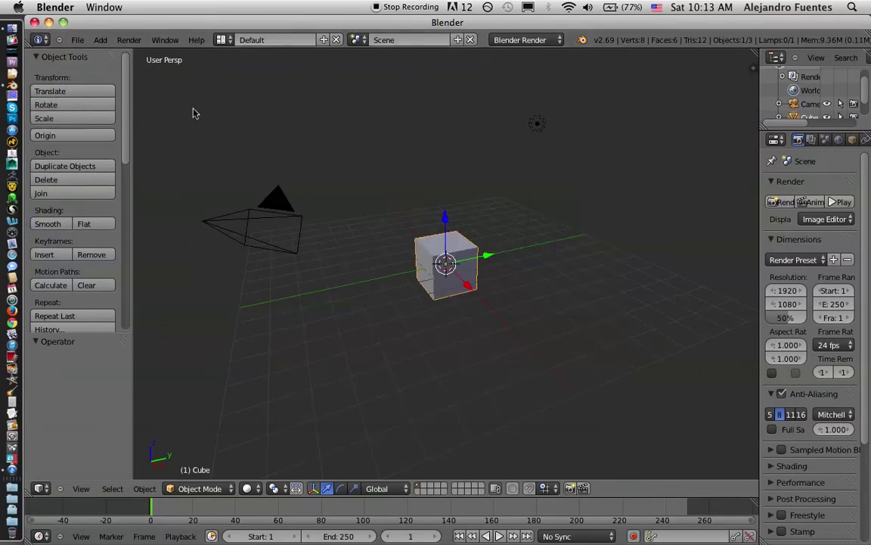
{"action": "left_click", "coordinate": [77, 42]}
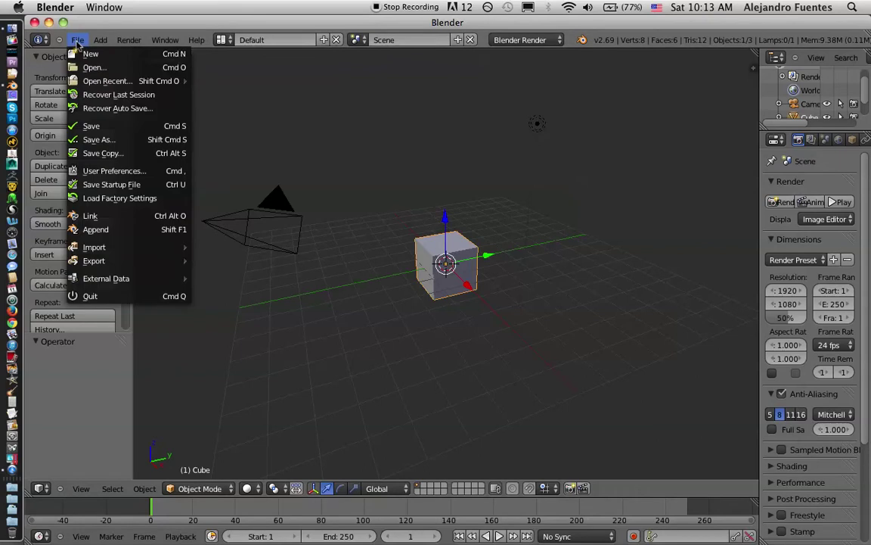
{"action": "left_click", "coordinate": [130, 200]}
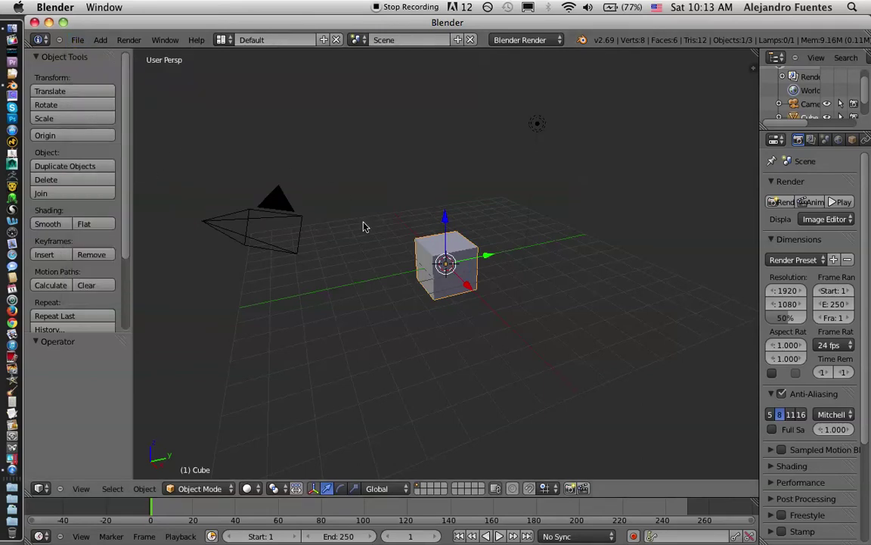
{"action": "scroll", "coordinate": [363, 226], "scroll_direction": "up", "scroll_amount": 7}
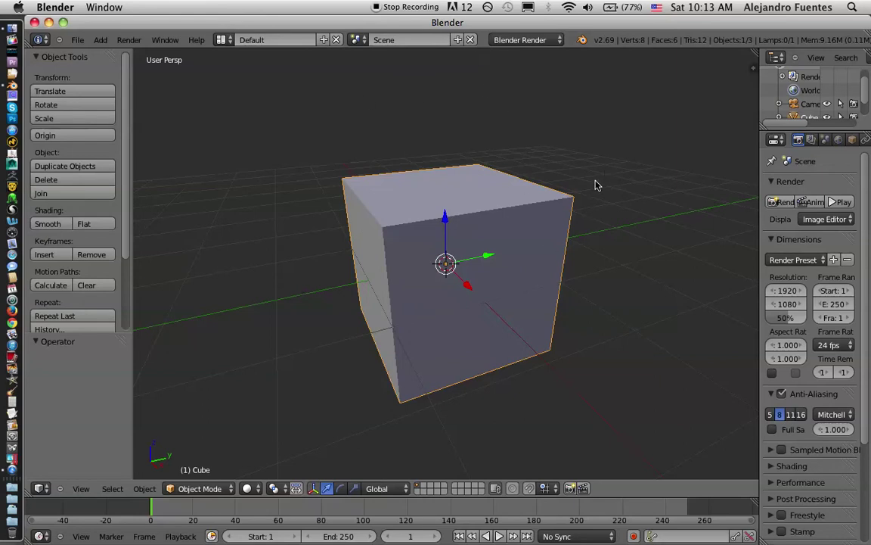
{"action": "mouse_move", "coordinate": [374, 28]}
{"action": "left_mouse_down"}
{"action": "mouse_move", "coordinate": [364, 28]}
{"action": "mouse_move", "coordinate": [375, 28]}
{"action": "left_mouse_up"}
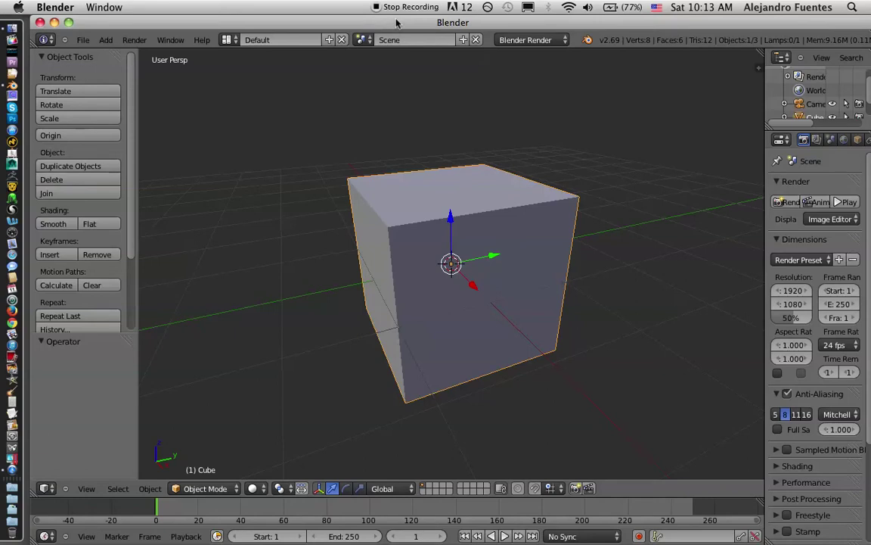
{"action": "left_click_drag", "start_coordinate": [355, 23], "coordinate": [395, 24]}
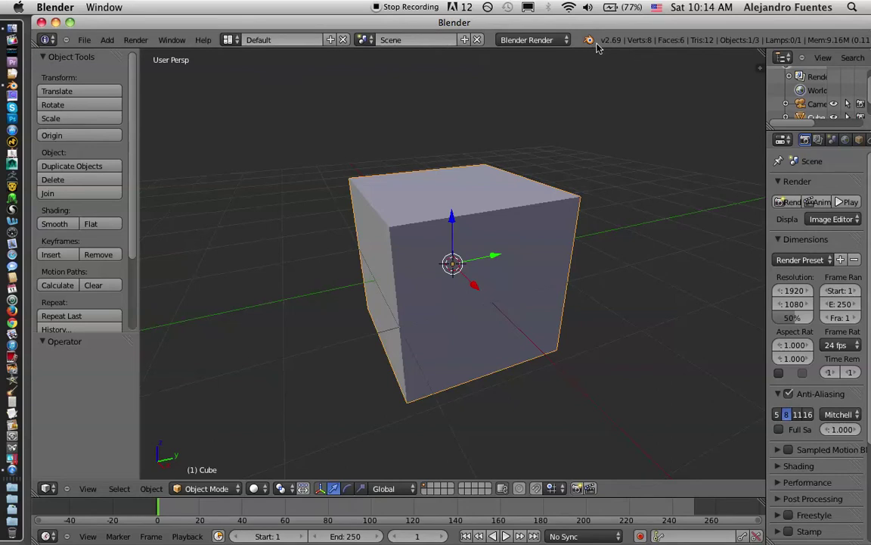
{"action": "left_click_drag", "start_coordinate": [594, 27], "coordinate": [648, 27]}
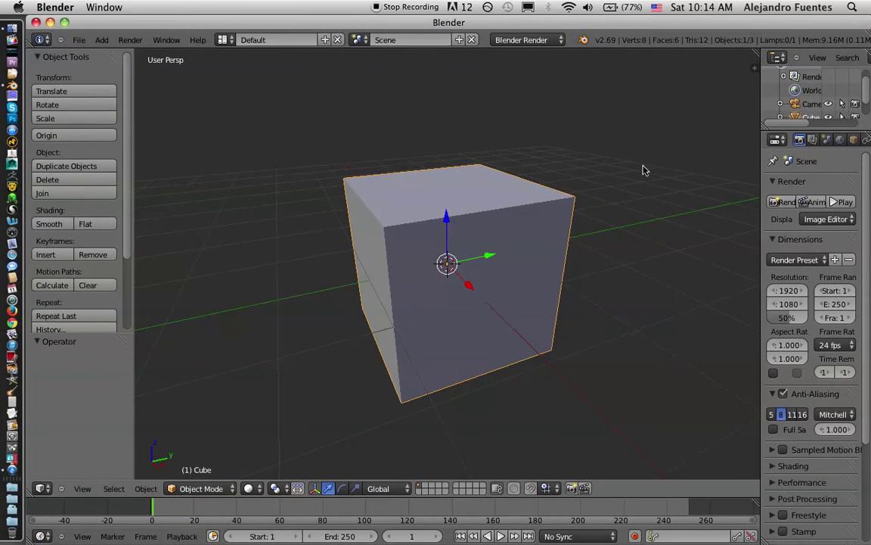
Show the 3D view's properties sidebar and examine the default cube's transform values and dimensions.
{"action": "key", "text": "n"}
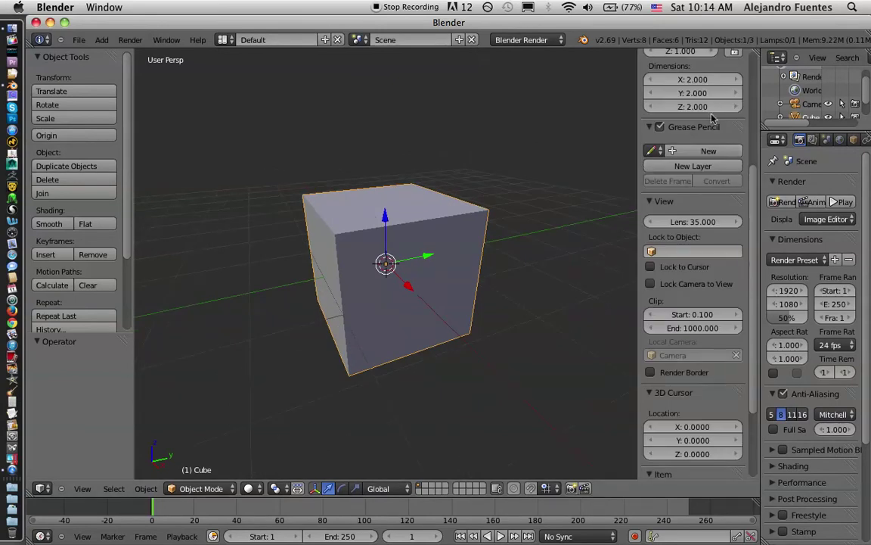
{"action": "scroll", "coordinate": [726, 114], "scroll_direction": "up", "scroll_amount": 6}
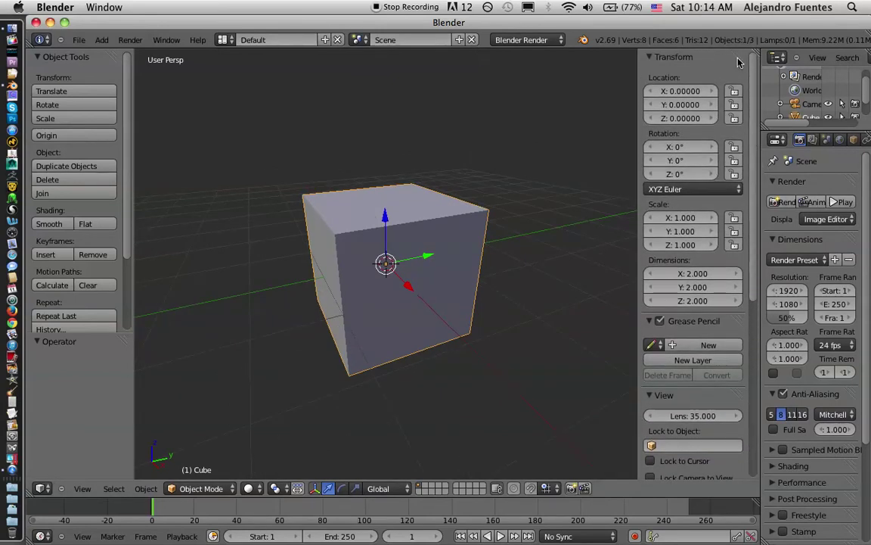
{"action": "scroll", "coordinate": [741, 62], "scroll_direction": "down", "scroll_amount": 2}
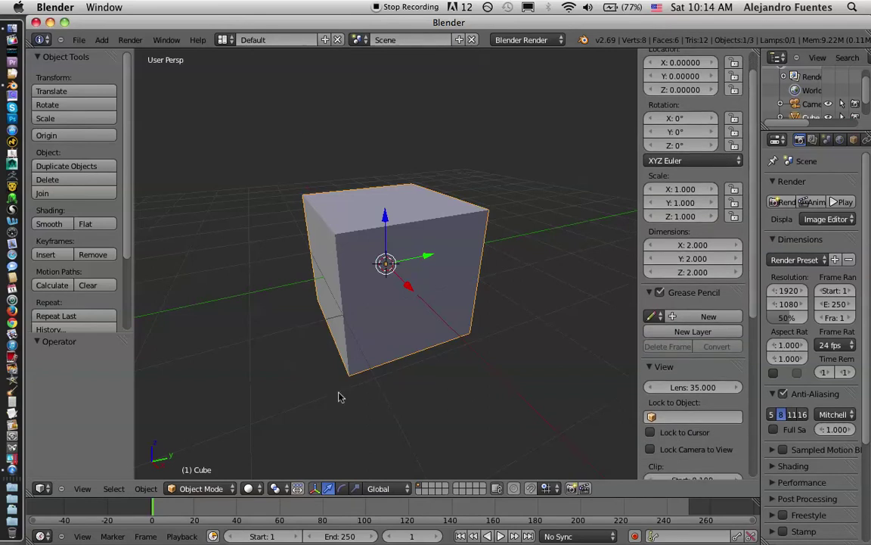
{"action": "middle_click_drag", "start_coordinate": [337, 194], "coordinate": [387, 215]}
{"action": "scroll", "coordinate": [753, 300], "scroll_direction": "down", "scroll_amount": 1}
{"action": "mouse_move", "coordinate": [753, 300]}
{"action": "left_mouse_down"}
{"action": "mouse_move", "coordinate": [754, 417]}
{"action": "mouse_move", "coordinate": [749, 262]}
{"action": "mouse_move", "coordinate": [742, 341]}
{"action": "mouse_move", "coordinate": [739, 302]}
{"action": "left_mouse_up"}
{"action": "scroll", "coordinate": [739, 302], "scroll_direction": "down", "scroll_amount": 1}
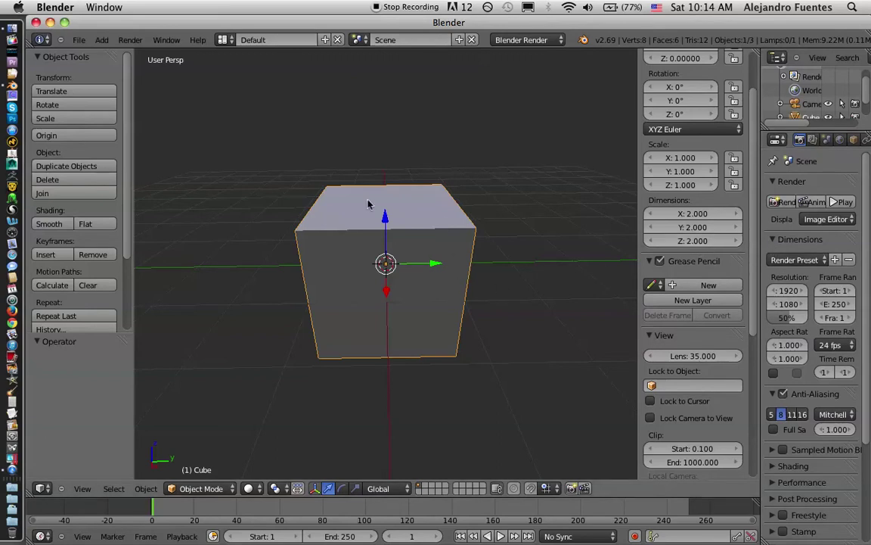
{"action": "middle_click_drag", "start_coordinate": [313, 231], "coordinate": [345, 216]}
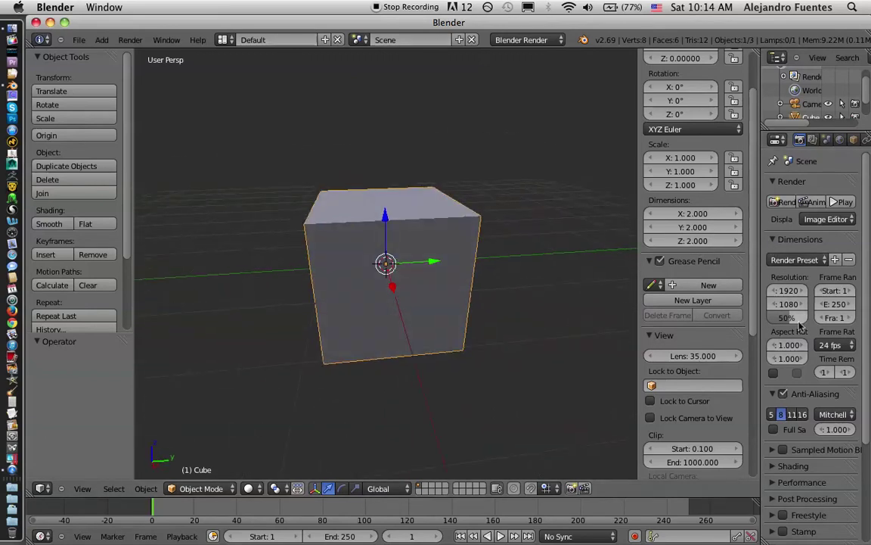
{"action": "mouse_move", "coordinate": [753, 313]}
{"action": "left_mouse_down"}
{"action": "mouse_move", "coordinate": [751, 477]}
{"action": "mouse_move", "coordinate": [745, 245]}
{"action": "left_mouse_up"}
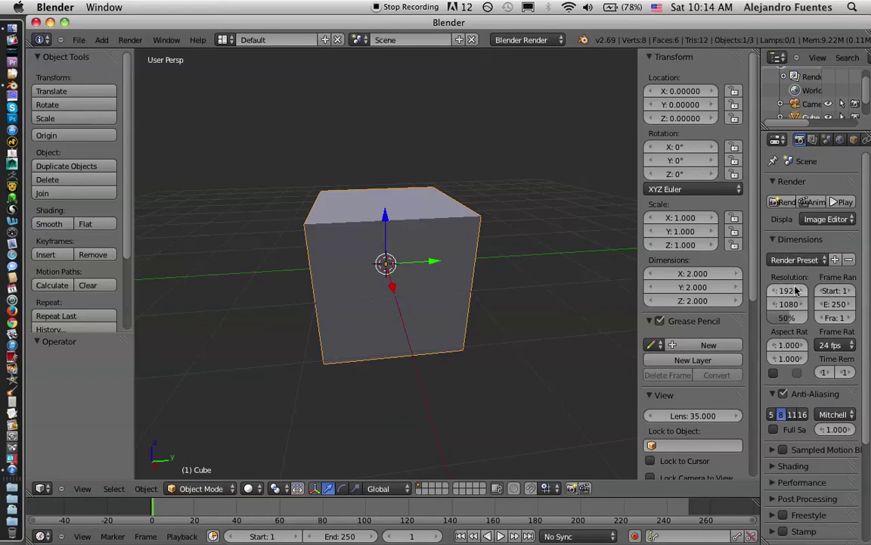
Open the scene properties, widen the properties editor and set the scene units to Metric.
{"action": "left_click", "coordinate": [812, 140]}
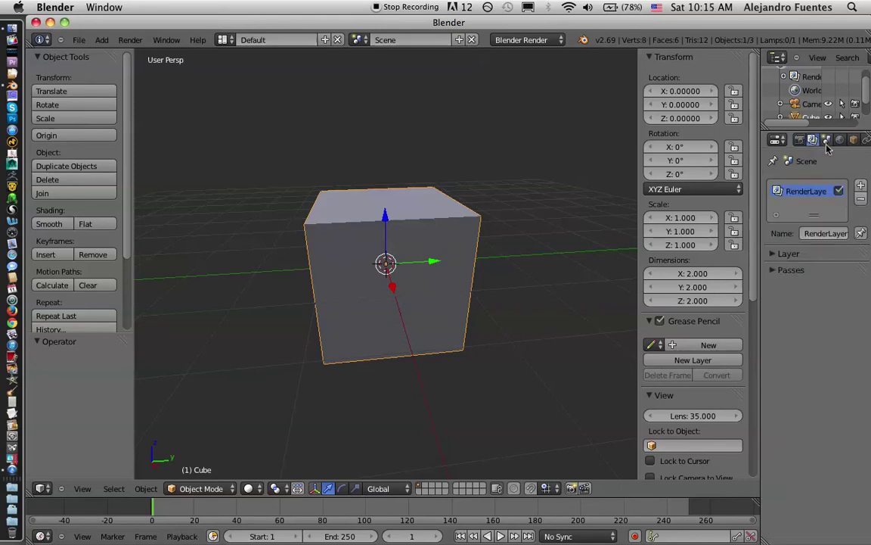
{"action": "left_click", "coordinate": [826, 141]}
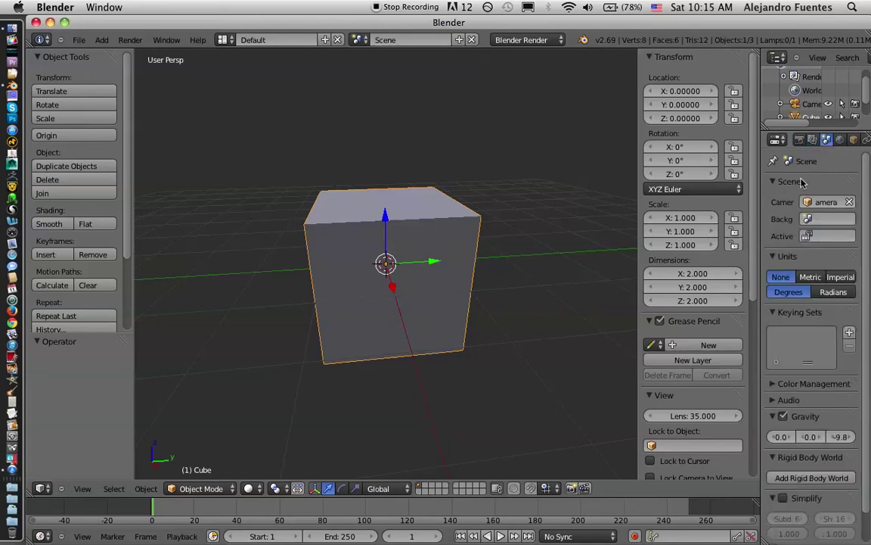
{"action": "left_click_drag", "start_coordinate": [761, 213], "coordinate": [714, 198]}
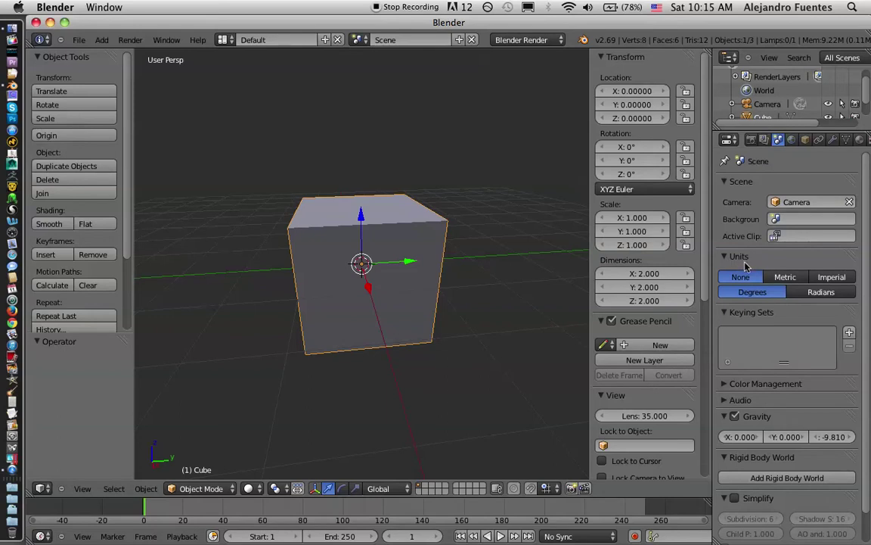
{"action": "left_click", "coordinate": [784, 278]}
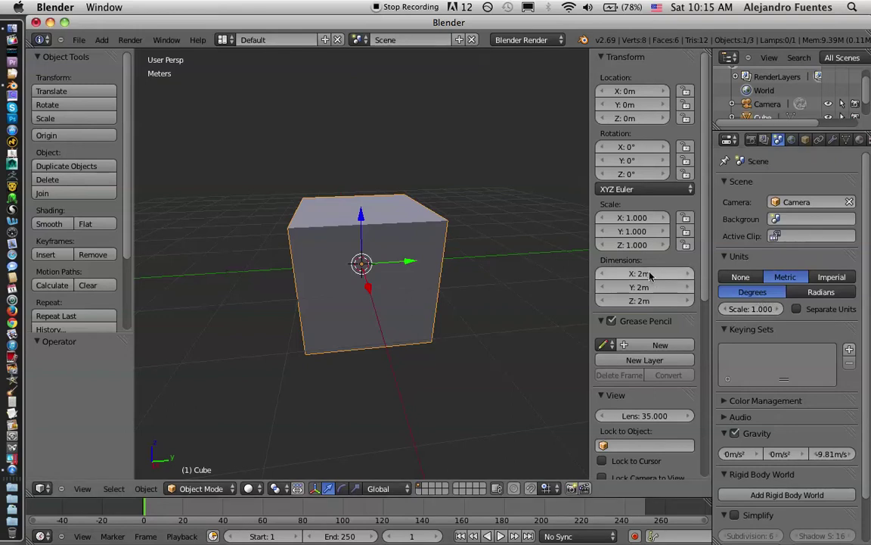
Set the metric unit scale of the scene to 0.1.
{"action": "middle_click_drag", "start_coordinate": [425, 278], "coordinate": [410, 289]}
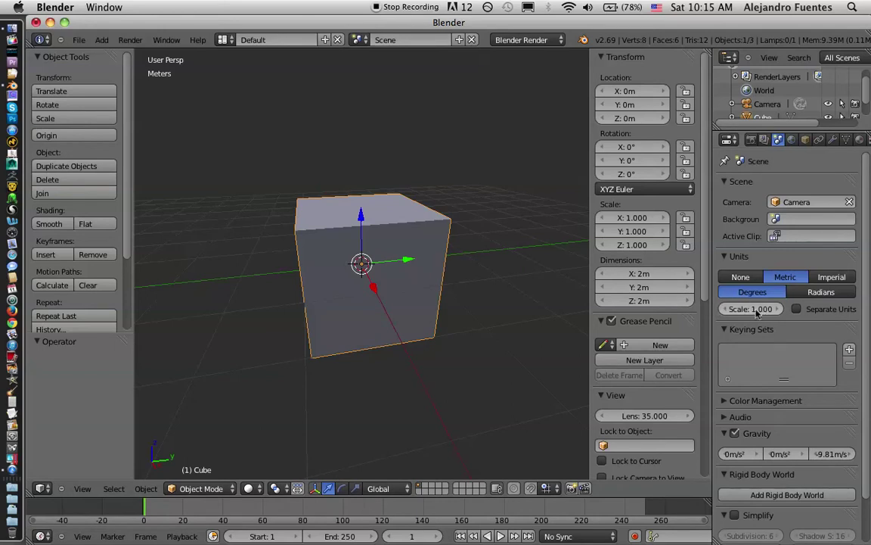
{"action": "left_click_drag", "start_coordinate": [763, 312], "coordinate": [748, 302]}
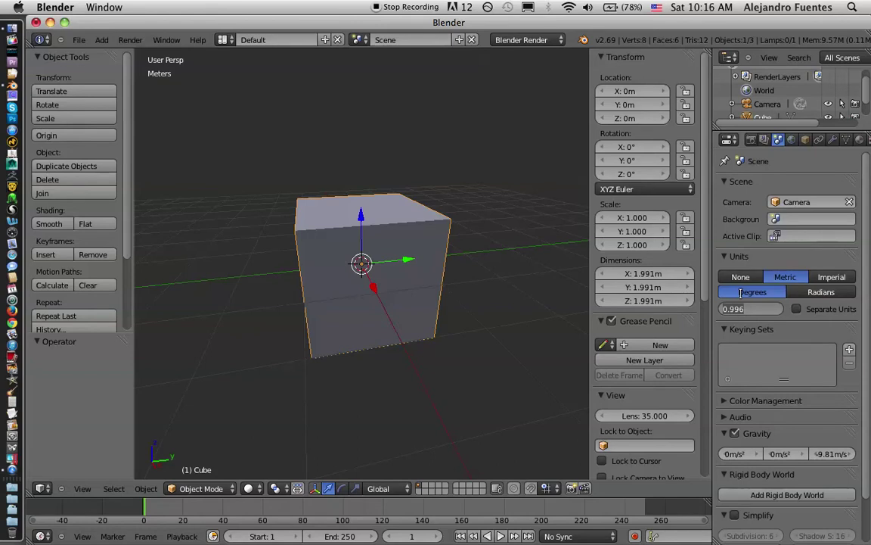
{"action": "key", "text": "BackSpace"}
{"action": "type", "text": ".1"}
{"action": "key", "text": "Return"}
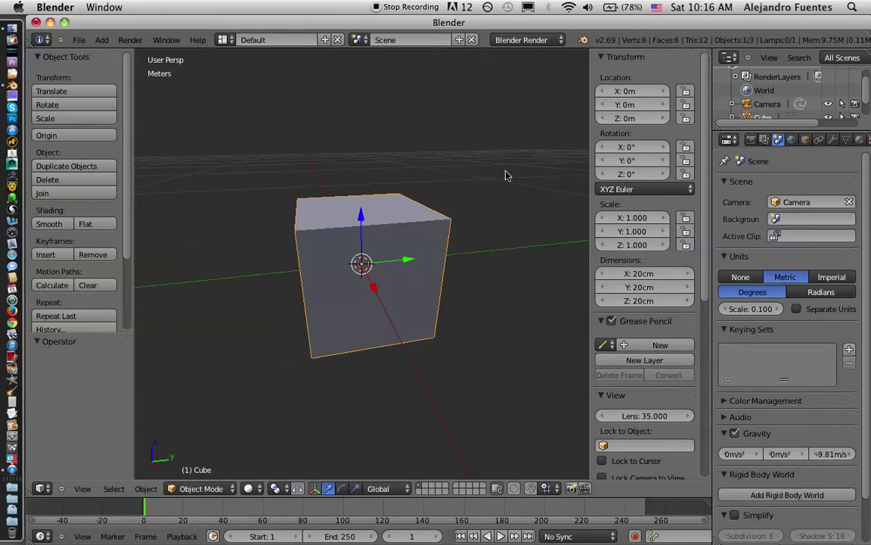
{"action": "middle_click_drag", "start_coordinate": [386, 193], "coordinate": [454, 218]}
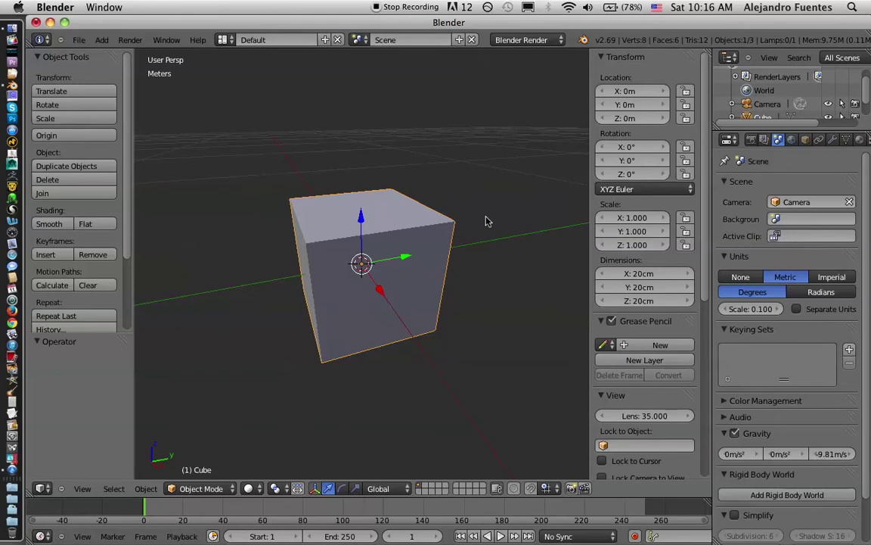
{"action": "middle_click_drag", "start_coordinate": [485, 220], "coordinate": [443, 238]}
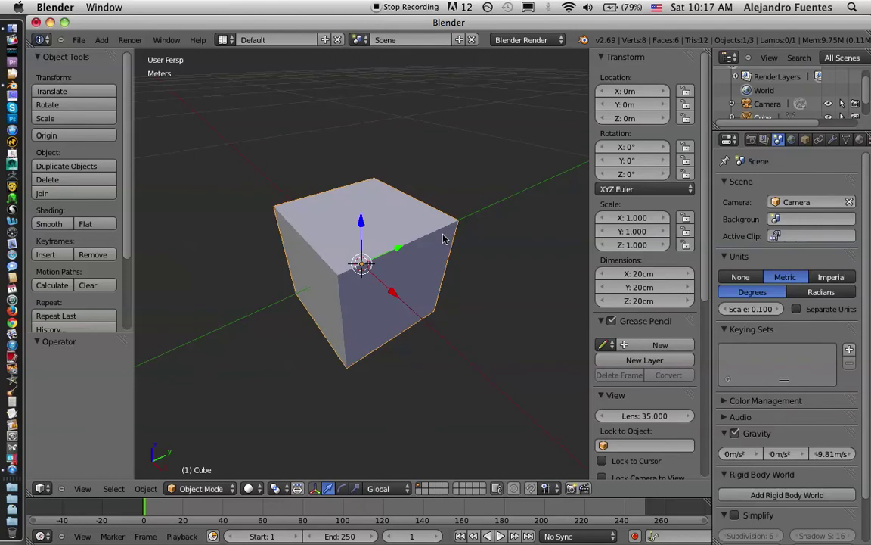
{"action": "middle_click_drag", "start_coordinate": [430, 237], "coordinate": [445, 221]}
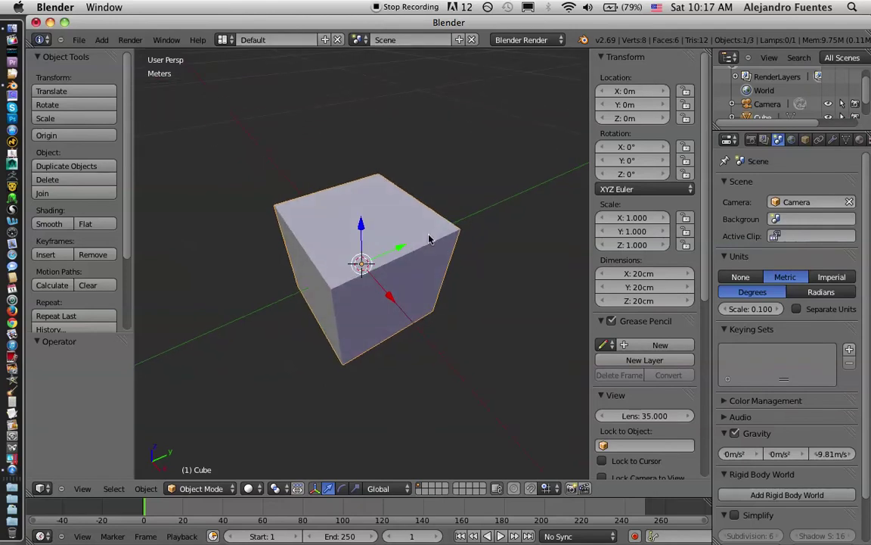
{"action": "mouse_move", "coordinate": [426, 233]}
{"action": "middle_mouse_down"}
{"action": "mouse_move", "coordinate": [457, 224]}
{"action": "mouse_move", "coordinate": [426, 241]}
{"action": "mouse_move", "coordinate": [422, 232]}
{"action": "middle_mouse_up"}
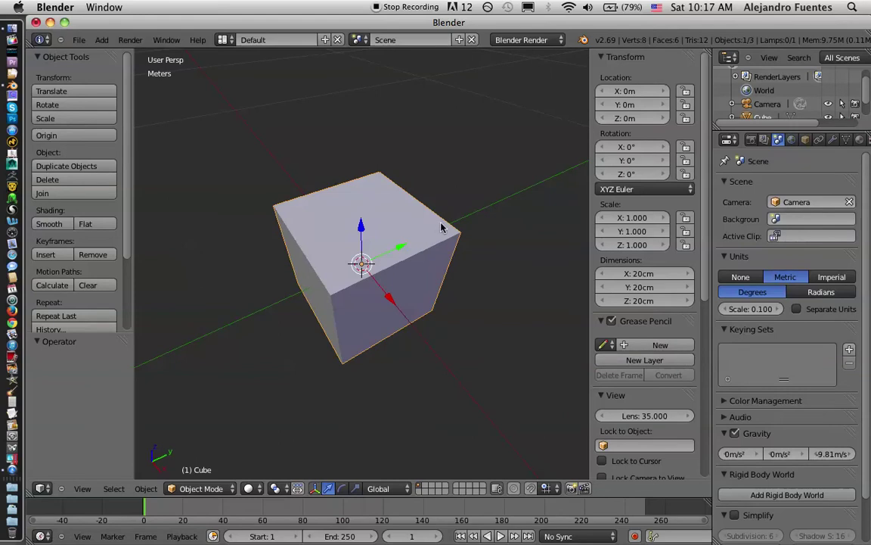
{"action": "mouse_move", "coordinate": [431, 234]}
{"action": "middle_mouse_down"}
{"action": "mouse_move", "coordinate": [443, 220]}
{"action": "mouse_move", "coordinate": [416, 227]}
{"action": "middle_mouse_up"}
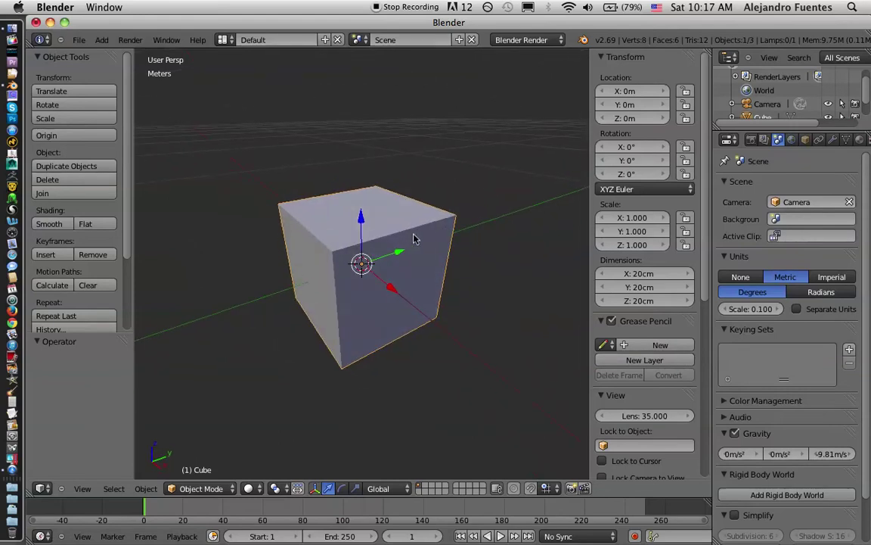
{"action": "mouse_move", "coordinate": [418, 230]}
{"action": "middle_mouse_down"}
{"action": "mouse_move", "coordinate": [395, 250]}
{"action": "mouse_move", "coordinate": [397, 216]}
{"action": "mouse_move", "coordinate": [412, 228]}
{"action": "mouse_move", "coordinate": [395, 243]}
{"action": "mouse_move", "coordinate": [412, 228]}
{"action": "middle_mouse_up"}
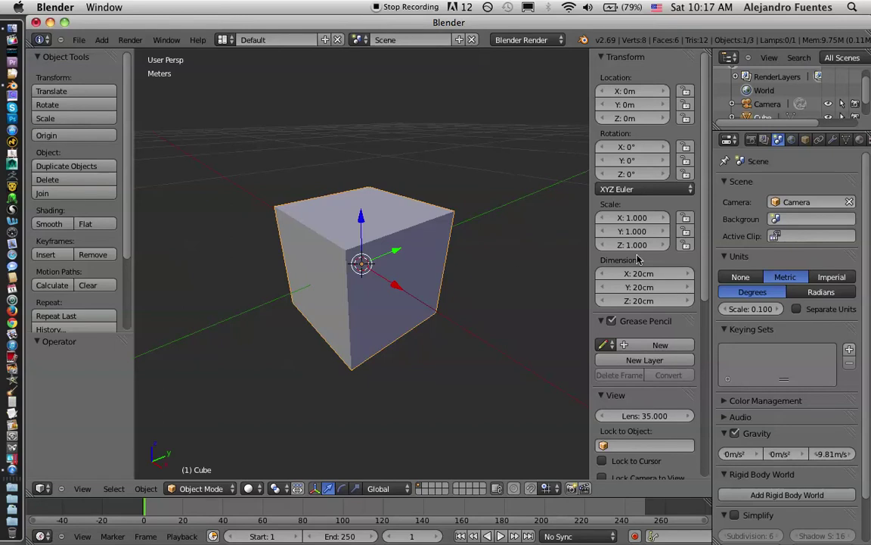
Set the metric unit scale of the scene to 0.01.
{"action": "left_click", "coordinate": [750, 310]}
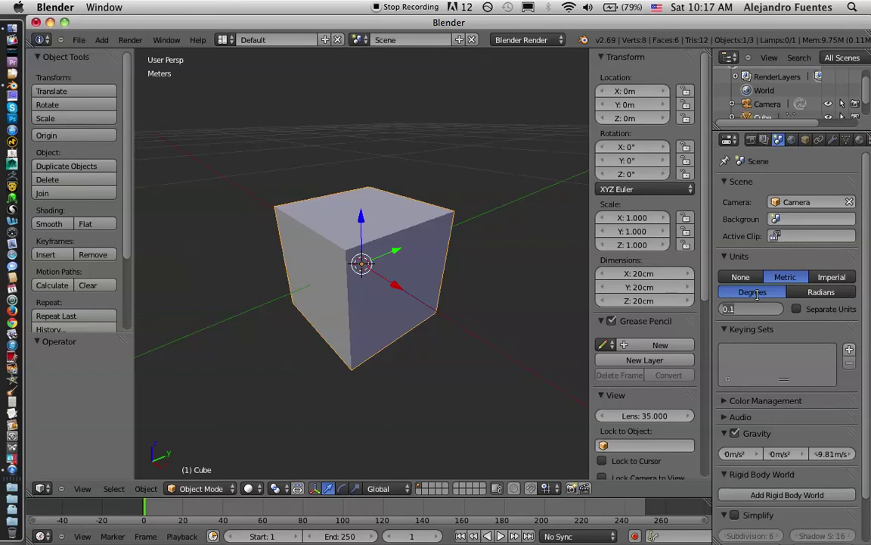
{"action": "key", "text": "BackSpace"}
{"action": "type", "text": ".01"}
{"action": "key", "text": "Return"}
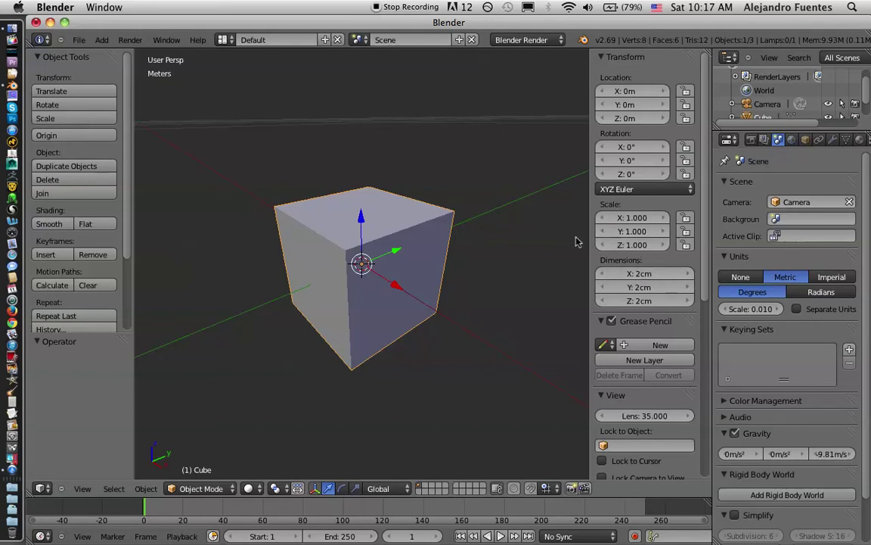
{"action": "middle_click_drag", "start_coordinate": [463, 327], "coordinate": [447, 311]}
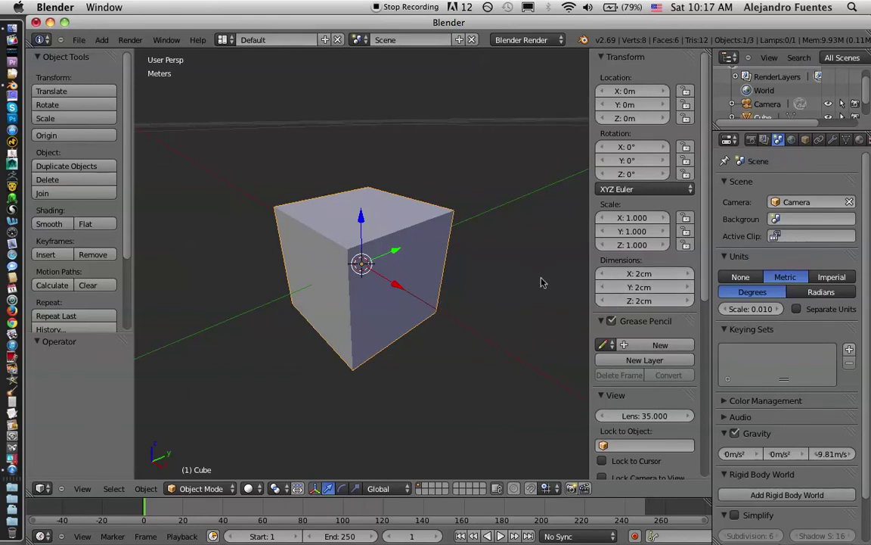
{"action": "middle_click_drag", "start_coordinate": [340, 276], "coordinate": [407, 273]}
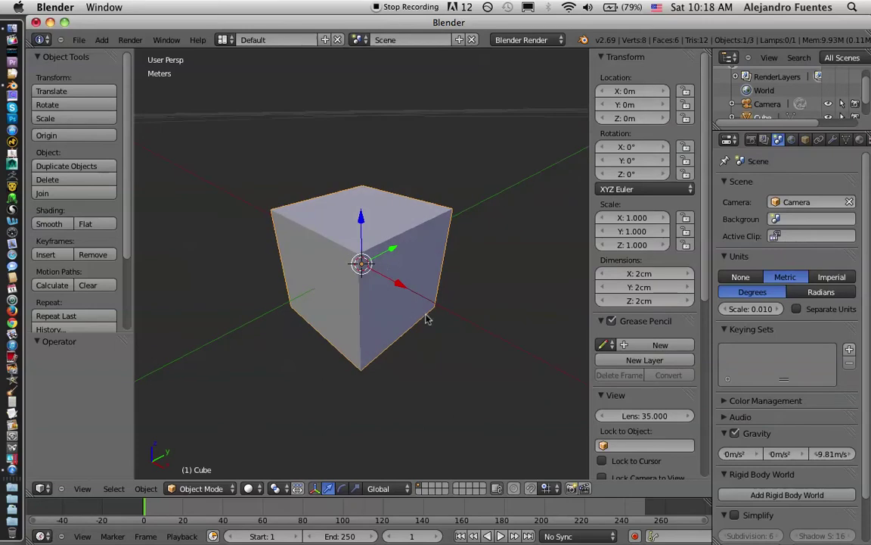
{"action": "middle_click_drag", "start_coordinate": [426, 316], "coordinate": [407, 313]}
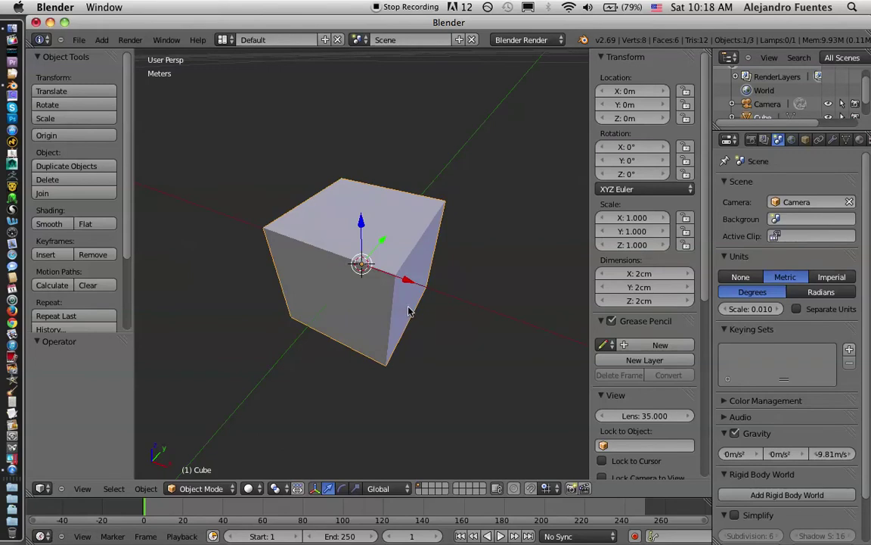
{"action": "middle_click_drag", "start_coordinate": [412, 312], "coordinate": [443, 271]}
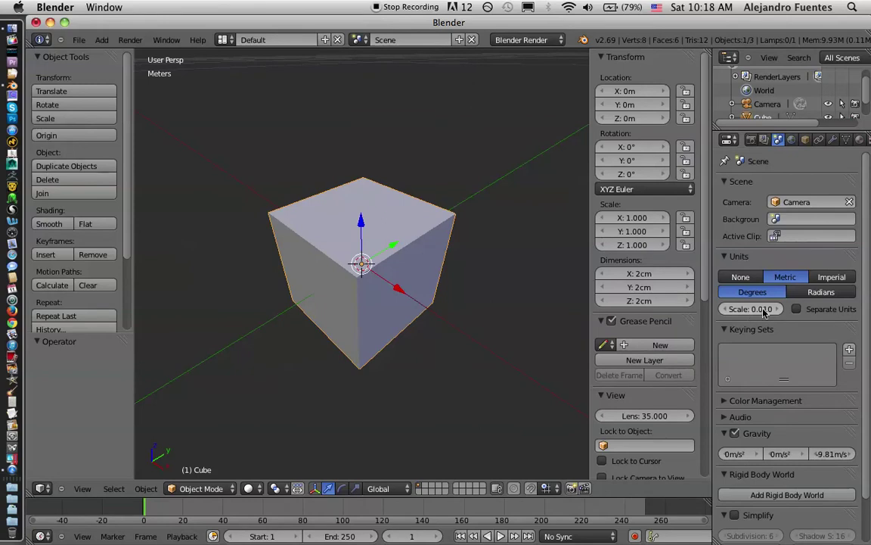
Set the metric unit scale of the scene to 0.001.
{"action": "left_click_drag", "start_coordinate": [764, 312], "coordinate": [769, 318]}
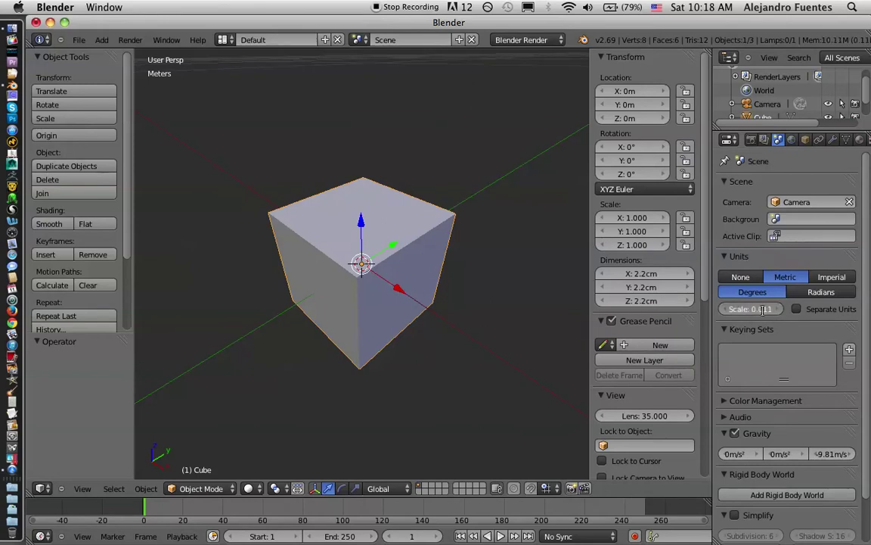
{"action": "left_click", "coordinate": [736, 309]}
{"action": "key", "text": "Return"}
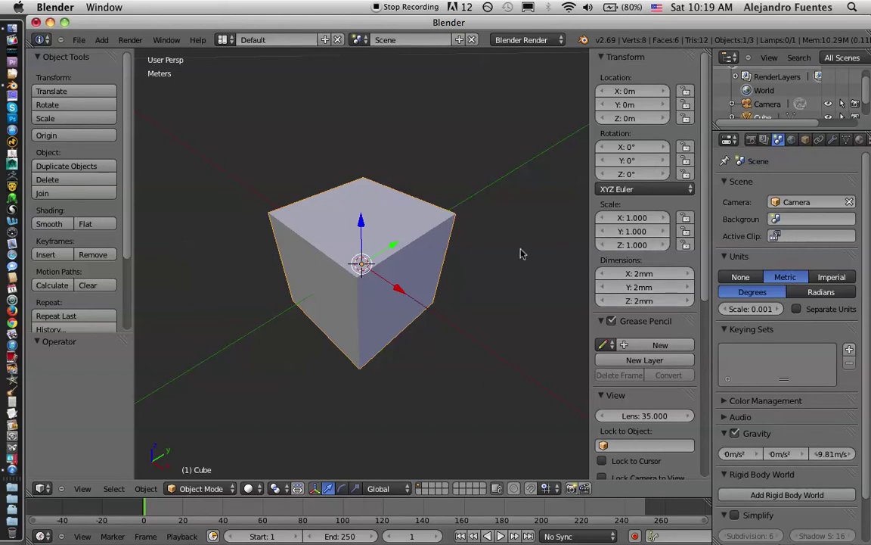
{"action": "mouse_move", "coordinate": [454, 259]}
{"action": "middle_mouse_down"}
{"action": "mouse_move", "coordinate": [449, 224]}
{"action": "mouse_move", "coordinate": [469, 232]}
{"action": "mouse_move", "coordinate": [447, 236]}
{"action": "mouse_move", "coordinate": [451, 257]}
{"action": "mouse_move", "coordinate": [426, 238]}
{"action": "mouse_move", "coordinate": [346, 269]}
{"action": "mouse_move", "coordinate": [394, 227]}
{"action": "mouse_move", "coordinate": [444, 214]}
{"action": "mouse_move", "coordinate": [466, 242]}
{"action": "mouse_move", "coordinate": [434, 251]}
{"action": "mouse_move", "coordinate": [414, 244]}
{"action": "middle_mouse_up"}
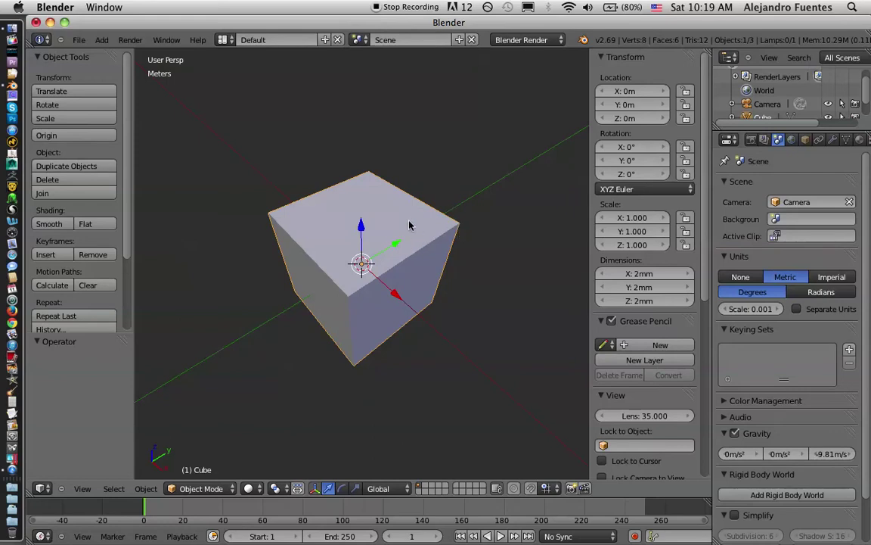
{"action": "mouse_move", "coordinate": [425, 202]}
{"action": "middle_mouse_down"}
{"action": "mouse_move", "coordinate": [395, 214]}
{"action": "mouse_move", "coordinate": [399, 196]}
{"action": "mouse_move", "coordinate": [412, 191]}
{"action": "mouse_move", "coordinate": [376, 182]}
{"action": "mouse_move", "coordinate": [402, 167]}
{"action": "mouse_move", "coordinate": [406, 200]}
{"action": "mouse_move", "coordinate": [397, 220]}
{"action": "mouse_move", "coordinate": [364, 218]}
{"action": "mouse_move", "coordinate": [360, 190]}
{"action": "mouse_move", "coordinate": [339, 229]}
{"action": "mouse_move", "coordinate": [395, 210]}
{"action": "mouse_move", "coordinate": [406, 225]}
{"action": "middle_mouse_up"}
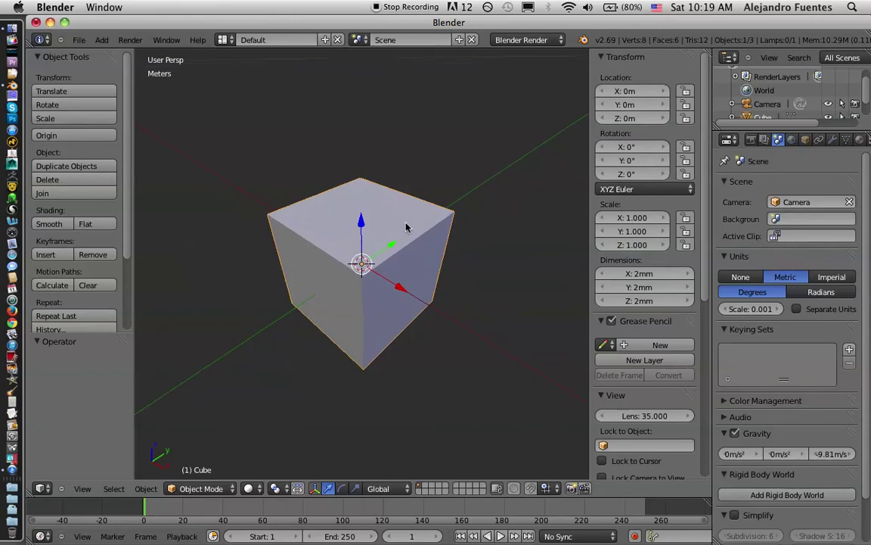
{"action": "mouse_move", "coordinate": [405, 227]}
{"action": "middle_mouse_down"}
{"action": "mouse_move", "coordinate": [387, 230]}
{"action": "mouse_move", "coordinate": [418, 232]}
{"action": "mouse_move", "coordinate": [413, 244]}
{"action": "mouse_move", "coordinate": [422, 221]}
{"action": "mouse_move", "coordinate": [415, 256]}
{"action": "mouse_move", "coordinate": [436, 241]}
{"action": "mouse_move", "coordinate": [420, 259]}
{"action": "mouse_move", "coordinate": [418, 249]}
{"action": "mouse_move", "coordinate": [419, 260]}
{"action": "mouse_move", "coordinate": [409, 253]}
{"action": "mouse_move", "coordinate": [414, 263]}
{"action": "mouse_move", "coordinate": [413, 240]}
{"action": "mouse_move", "coordinate": [388, 202]}
{"action": "mouse_move", "coordinate": [419, 214]}
{"action": "mouse_move", "coordinate": [432, 248]}
{"action": "mouse_move", "coordinate": [459, 259]}
{"action": "mouse_move", "coordinate": [426, 286]}
{"action": "mouse_move", "coordinate": [445, 278]}
{"action": "mouse_move", "coordinate": [451, 286]}
{"action": "mouse_move", "coordinate": [436, 299]}
{"action": "mouse_move", "coordinate": [451, 288]}
{"action": "mouse_move", "coordinate": [437, 263]}
{"action": "mouse_move", "coordinate": [459, 277]}
{"action": "middle_mouse_up"}
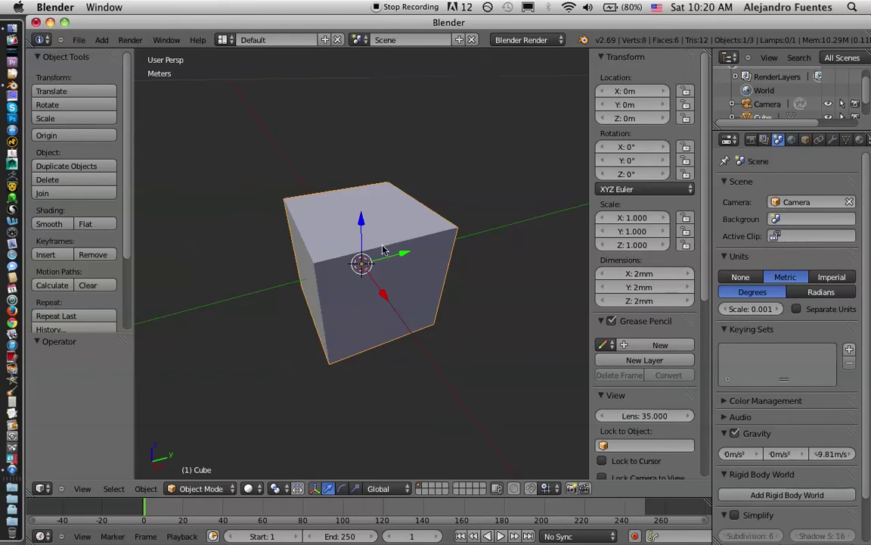
{"action": "middle_click_drag", "start_coordinate": [319, 230], "coordinate": [477, 260]}
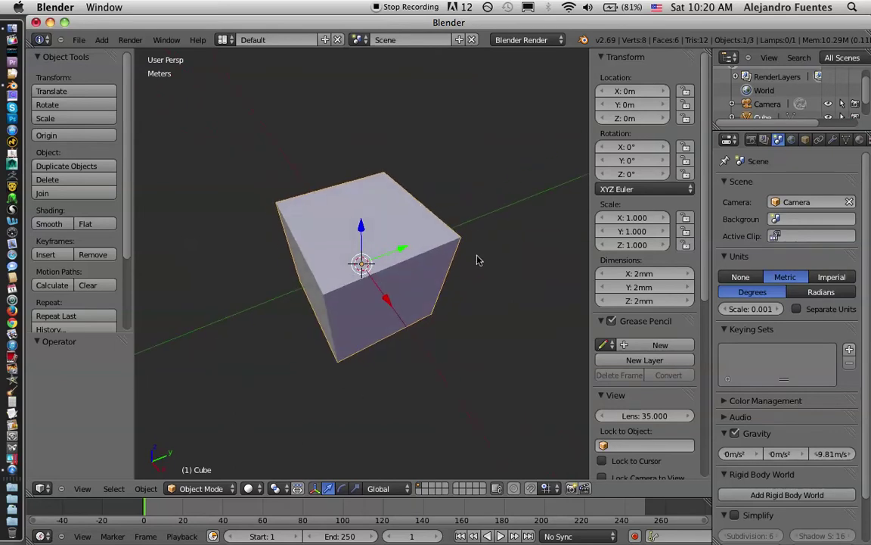
Set the cube's X, Y and Z dimensions to 3 mm each.
{"action": "left_click", "coordinate": [634, 273]}
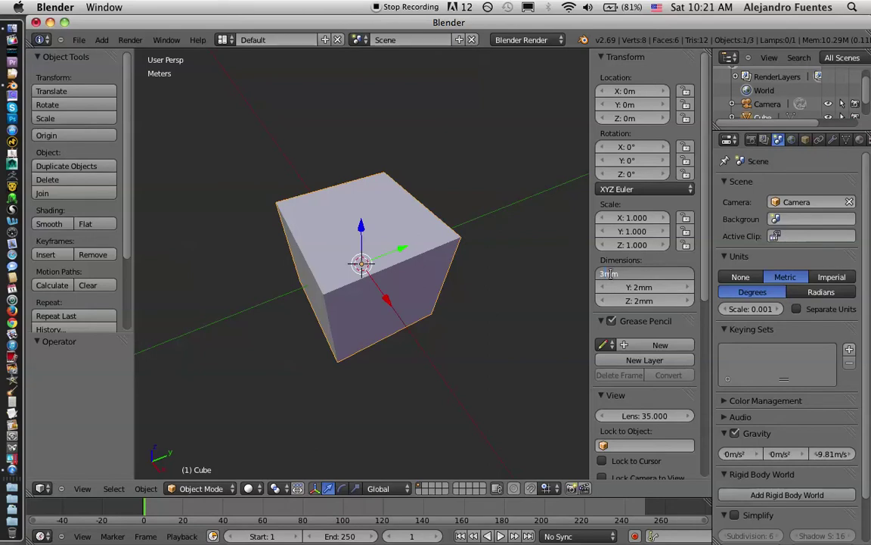
{"action": "key", "text": "Tab"}
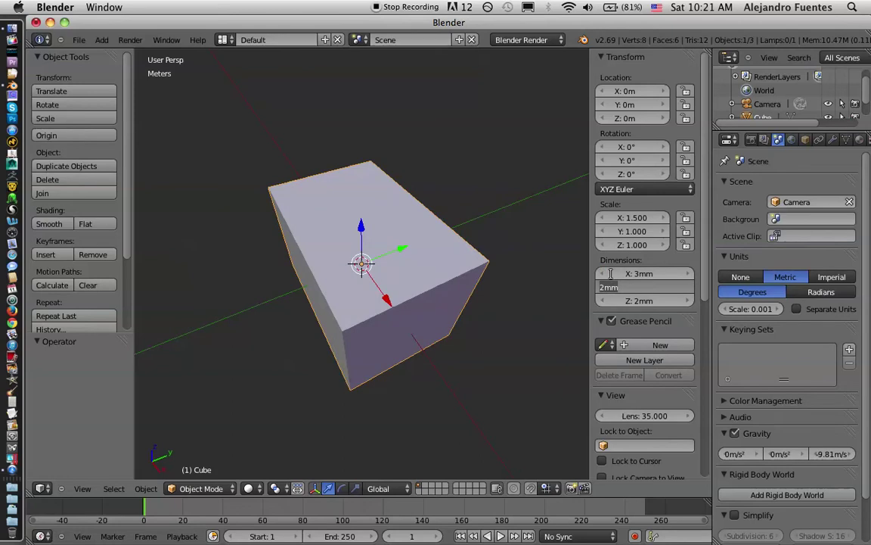
{"action": "type", "text": "3m"}
{"action": "key", "text": "Tab"}
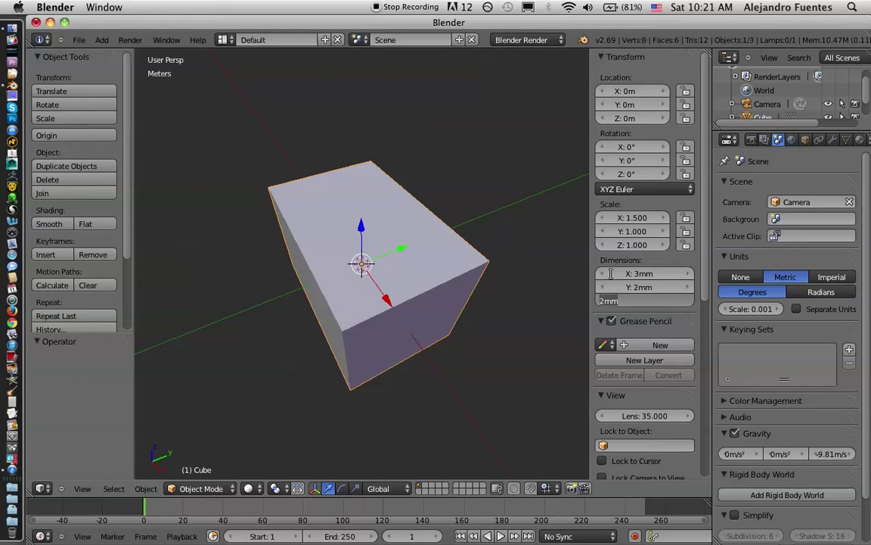
{"action": "type", "text": "3"}
{"action": "key", "text": "Tab"}
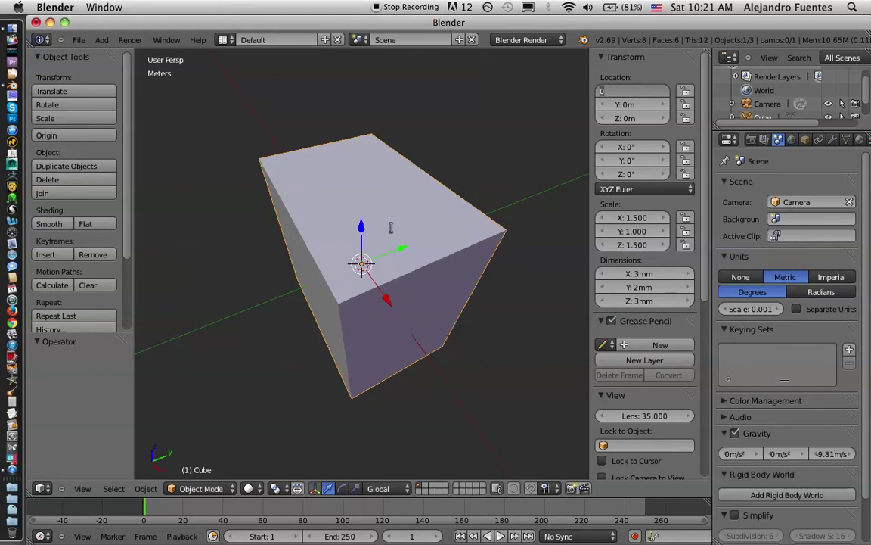
{"action": "left_click", "coordinate": [652, 287]}
{"action": "left_click", "coordinate": [642, 287]}
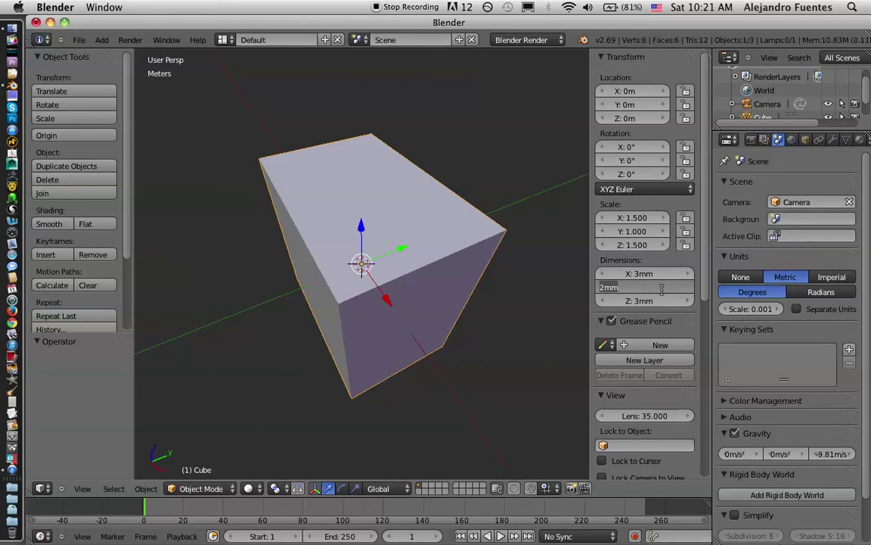
{"action": "type", "text": "3mm"}
{"action": "key", "text": "Tab"}
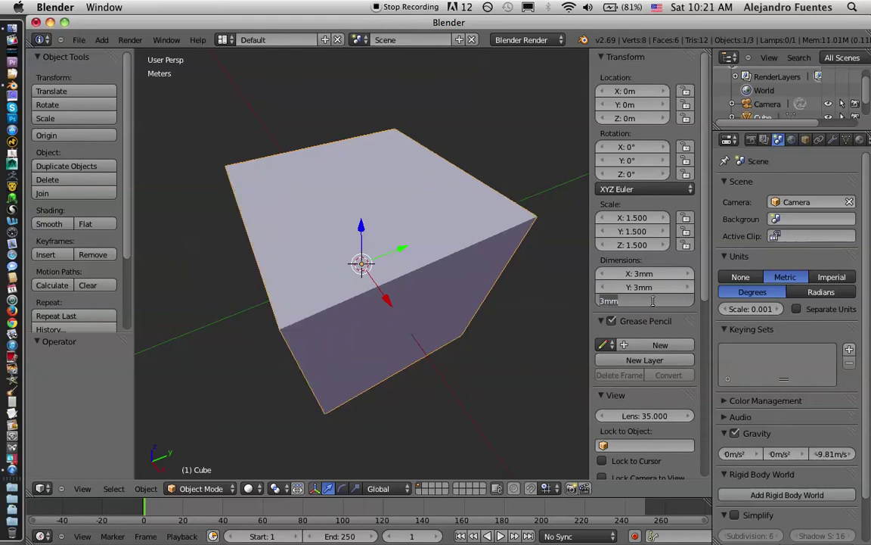
{"action": "key", "text": "Return"}
{"action": "middle_click_drag", "start_coordinate": [469, 292], "coordinate": [434, 285]}
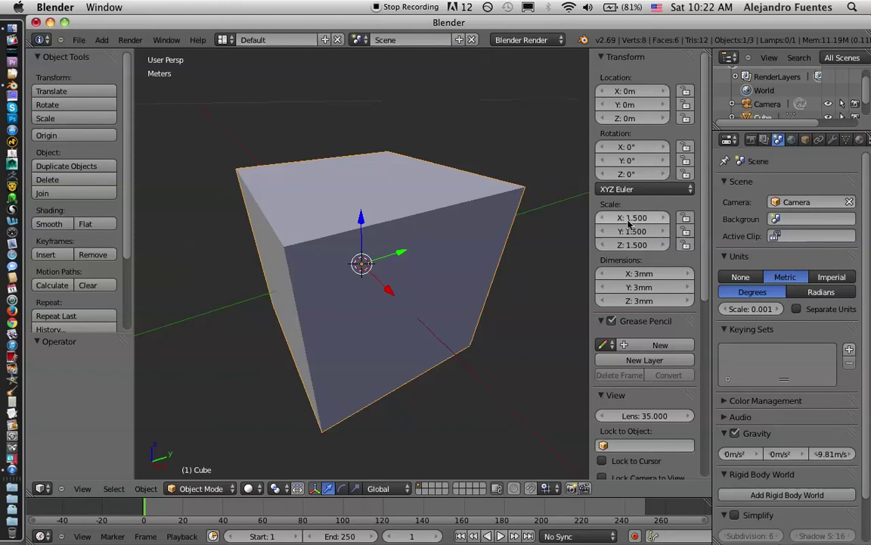
{"action": "middle_click_drag", "start_coordinate": [506, 237], "coordinate": [477, 246]}
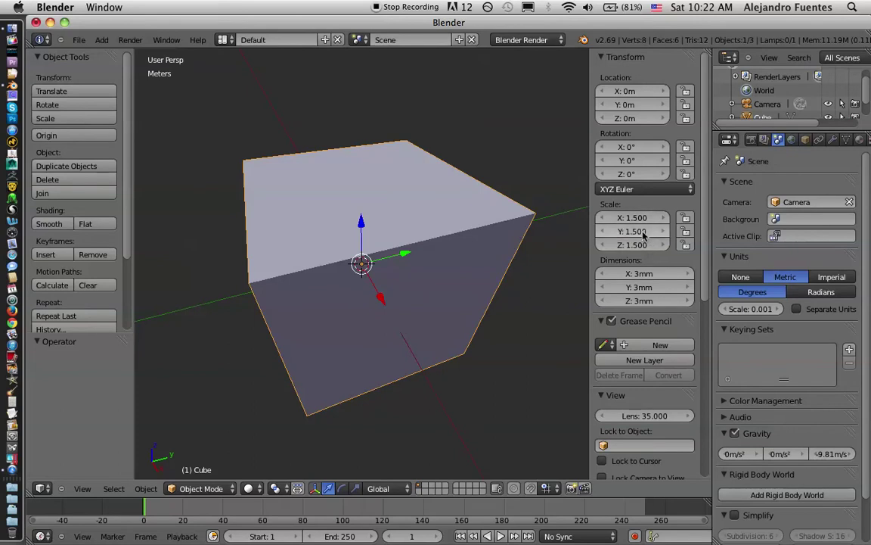
{"action": "middle_click_drag", "start_coordinate": [522, 250], "coordinate": [442, 284]}
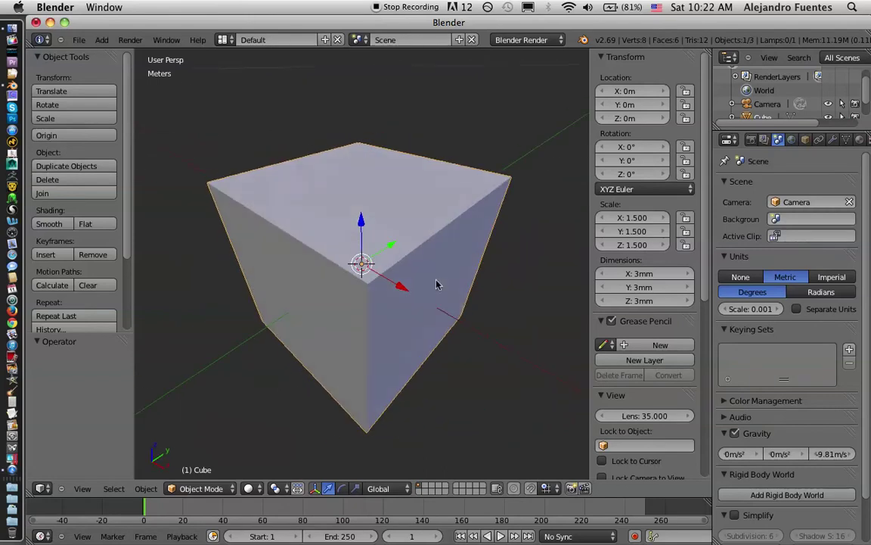
{"action": "mouse_move", "coordinate": [505, 237]}
{"action": "middle_mouse_down"}
{"action": "mouse_move", "coordinate": [487, 243]}
{"action": "mouse_move", "coordinate": [492, 228]}
{"action": "middle_mouse_up"}
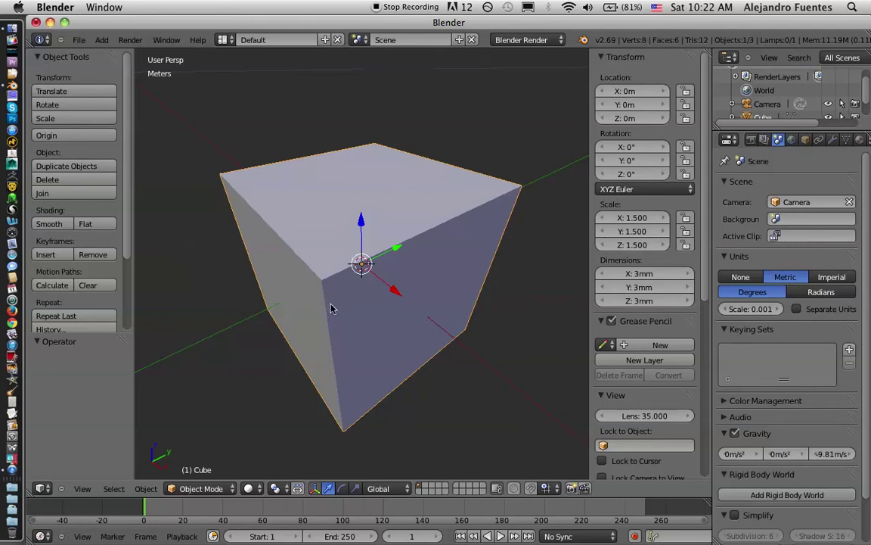
{"action": "mouse_move", "coordinate": [330, 308]}
{"action": "middle_mouse_down"}
{"action": "mouse_move", "coordinate": [358, 307]}
{"action": "mouse_move", "coordinate": [350, 292]}
{"action": "mouse_move", "coordinate": [336, 297]}
{"action": "middle_mouse_up"}
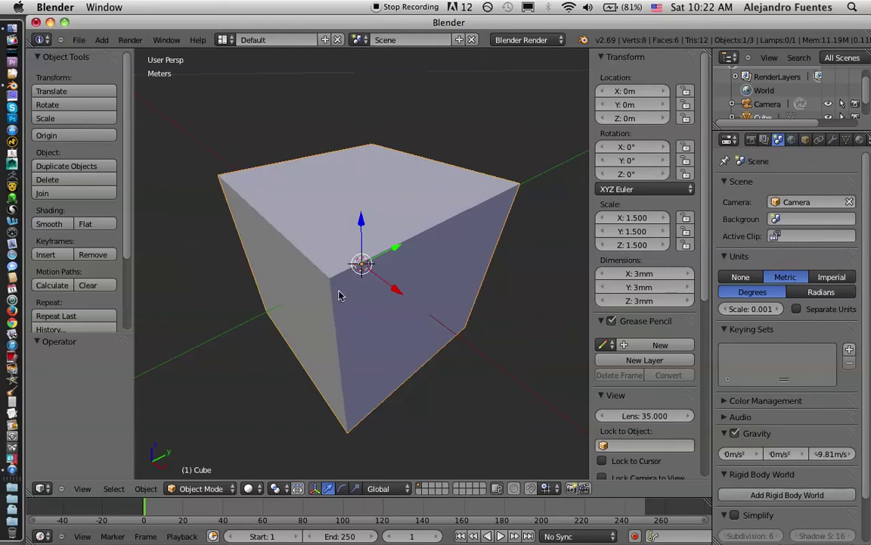
Apply the scale transform to the resized cube.
{"action": "key", "text": "ctrl+a"}
{"action": "key", "text": "ctrl+a"}
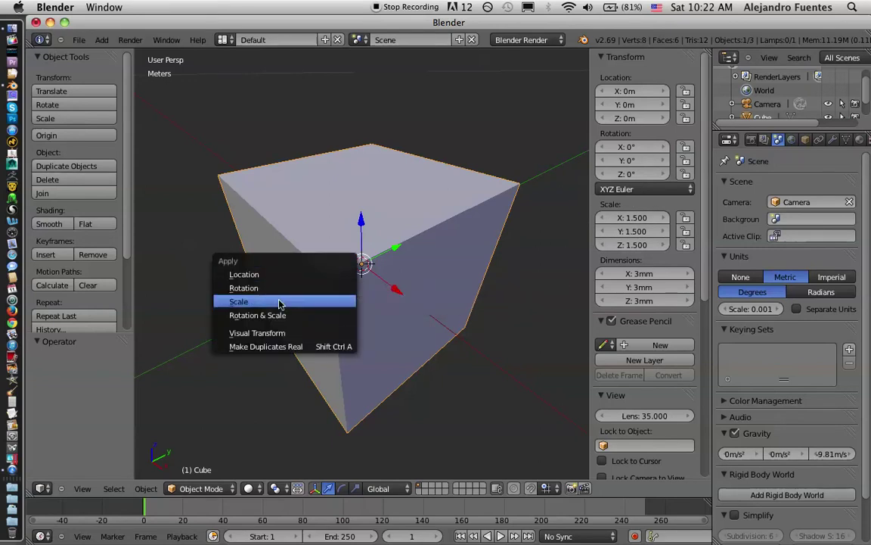
{"action": "left_click", "coordinate": [241, 302]}
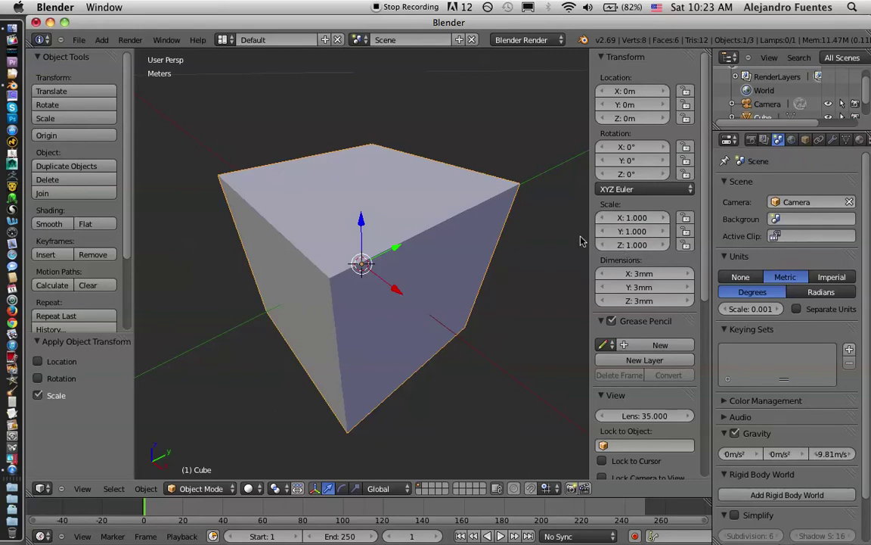
{"action": "middle_click_drag", "start_coordinate": [398, 248], "coordinate": [387, 219]}
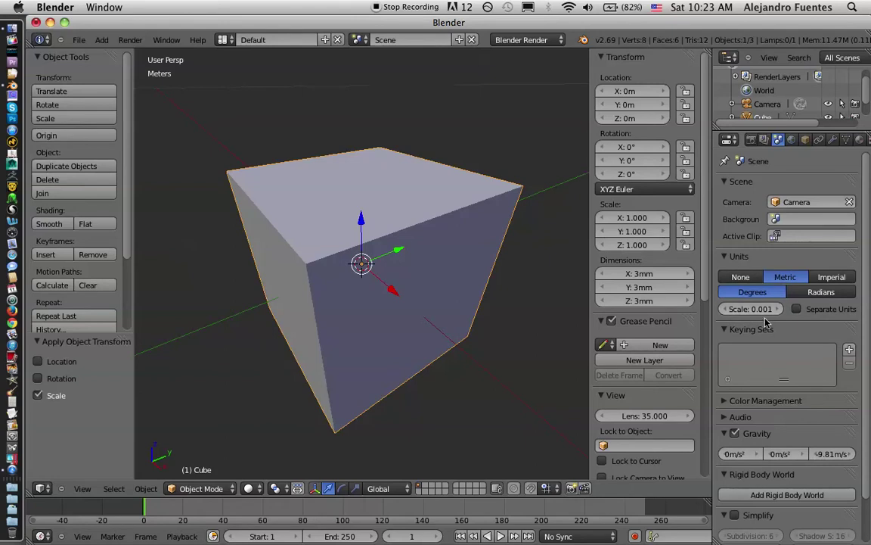
{"action": "mouse_move", "coordinate": [349, 273]}
{"action": "middle_mouse_down"}
{"action": "mouse_move", "coordinate": [369, 347]}
{"action": "mouse_move", "coordinate": [331, 311]}
{"action": "mouse_move", "coordinate": [341, 274]}
{"action": "middle_mouse_up"}
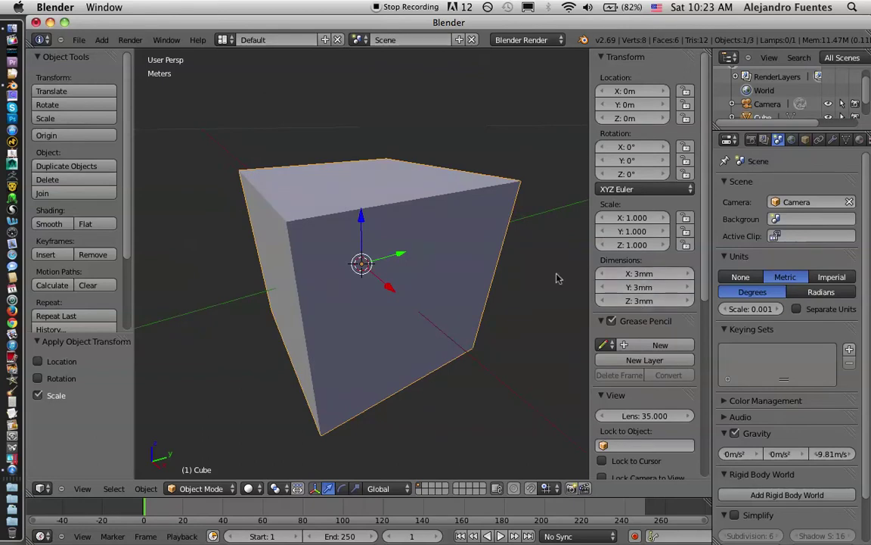
{"action": "middle_click_drag", "start_coordinate": [296, 288], "coordinate": [365, 282]}
{"action": "middle_click_drag", "start_coordinate": [383, 231], "coordinate": [386, 267]}
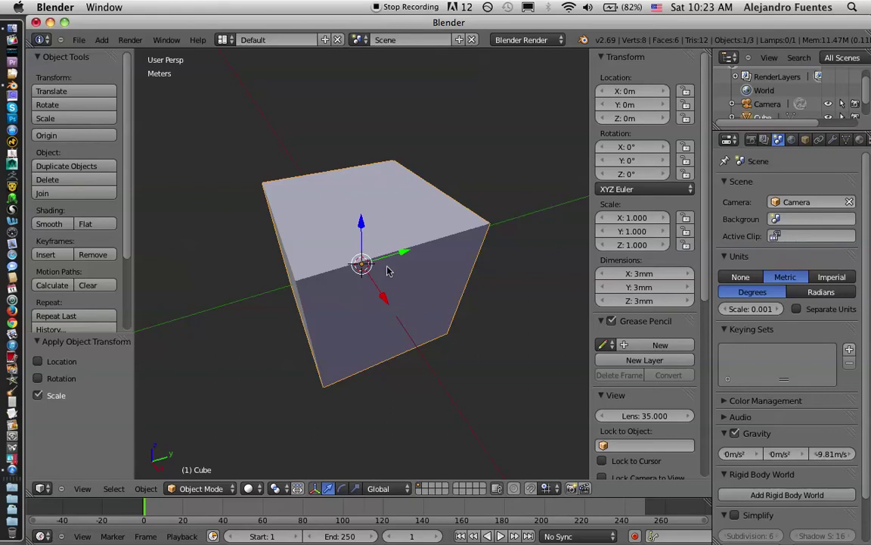
{"action": "mouse_move", "coordinate": [389, 270]}
{"action": "middle_mouse_down"}
{"action": "mouse_move", "coordinate": [400, 257]}
{"action": "mouse_move", "coordinate": [415, 270]}
{"action": "mouse_move", "coordinate": [383, 266]}
{"action": "mouse_move", "coordinate": [384, 276]}
{"action": "mouse_move", "coordinate": [390, 268]}
{"action": "middle_mouse_up"}
{"action": "scroll", "coordinate": [411, 268], "scroll_direction": "down", "scroll_amount": 2}
{"action": "scroll", "coordinate": [383, 266], "scroll_direction": "down", "scroll_amount": 2}
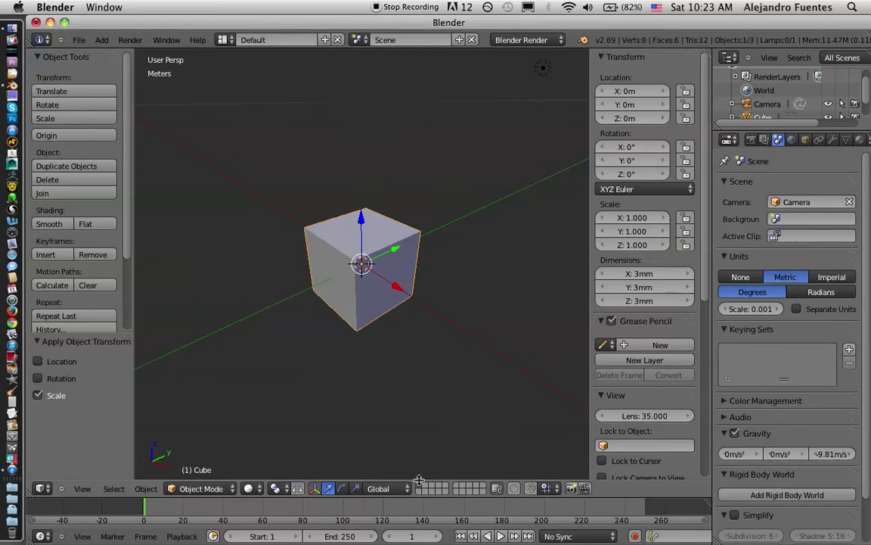
{"action": "middle_click_drag", "start_coordinate": [385, 236], "coordinate": [407, 284]}
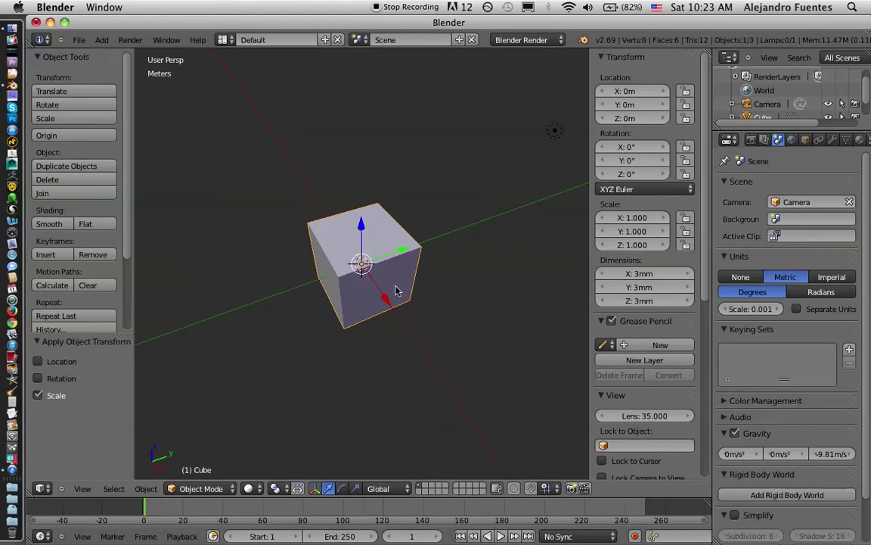
{"action": "middle_click_drag", "start_coordinate": [395, 291], "coordinate": [373, 315]}
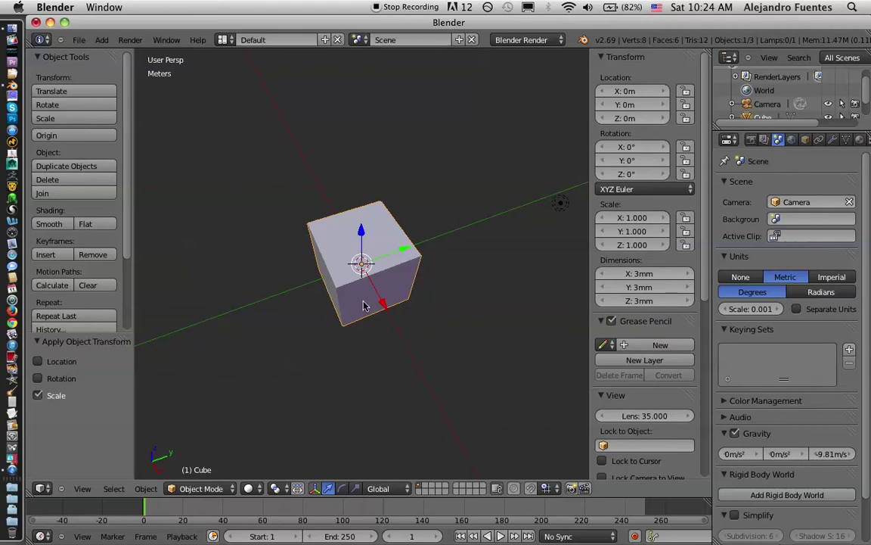
{"action": "middle_click_drag", "start_coordinate": [391, 276], "coordinate": [360, 257]}
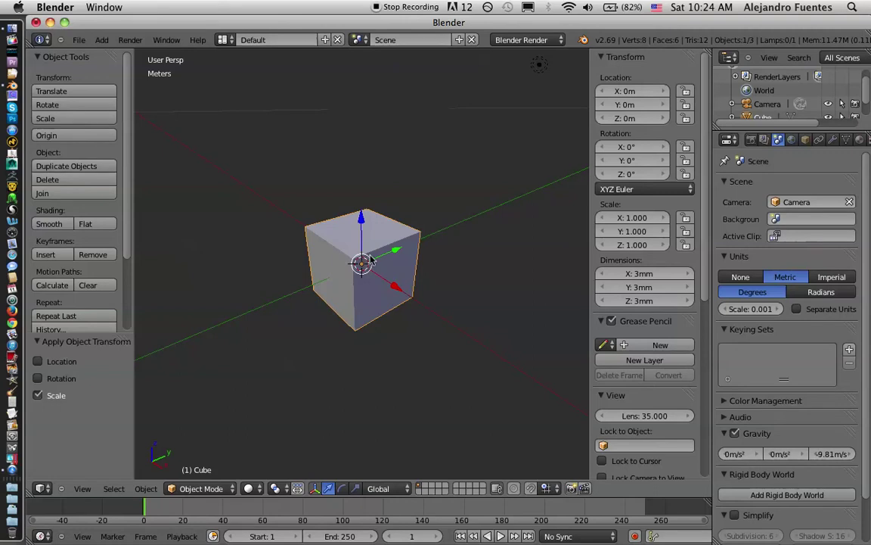
{"action": "middle_click_drag", "start_coordinate": [371, 261], "coordinate": [404, 237]}
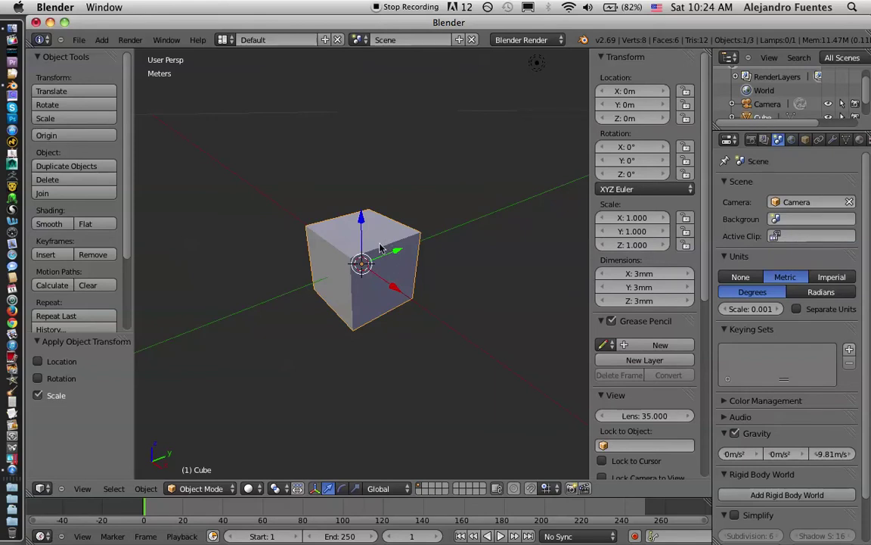
{"action": "middle_click_drag", "start_coordinate": [410, 232], "coordinate": [391, 245]}
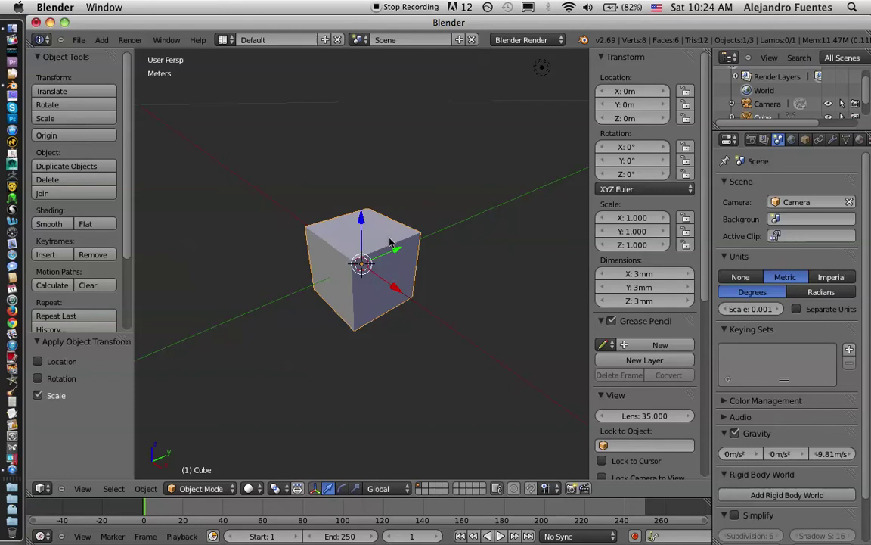
{"action": "middle_click_drag", "start_coordinate": [390, 240], "coordinate": [350, 280]}
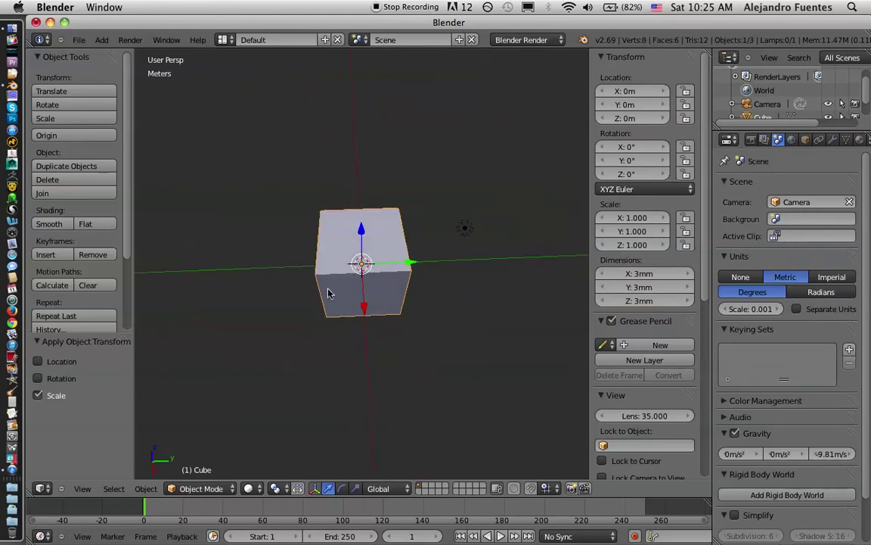
{"action": "mouse_move", "coordinate": [323, 292]}
{"action": "middle_mouse_down"}
{"action": "mouse_move", "coordinate": [338, 288]}
{"action": "mouse_move", "coordinate": [304, 289]}
{"action": "mouse_move", "coordinate": [311, 295]}
{"action": "middle_mouse_up"}
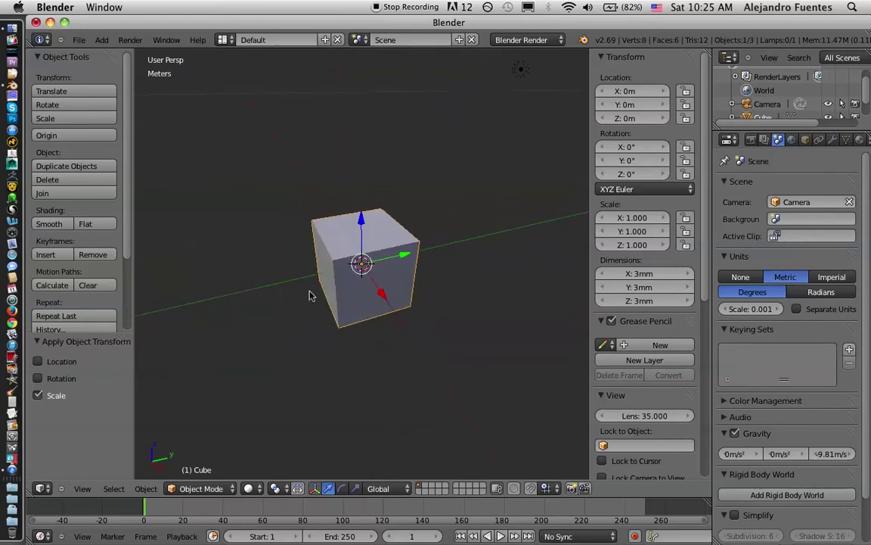
Switch the 3D view repeatedly between the cube's layer and neighbouring layers, ending on the cube's layer.
{"action": "left_click", "coordinate": [427, 488]}
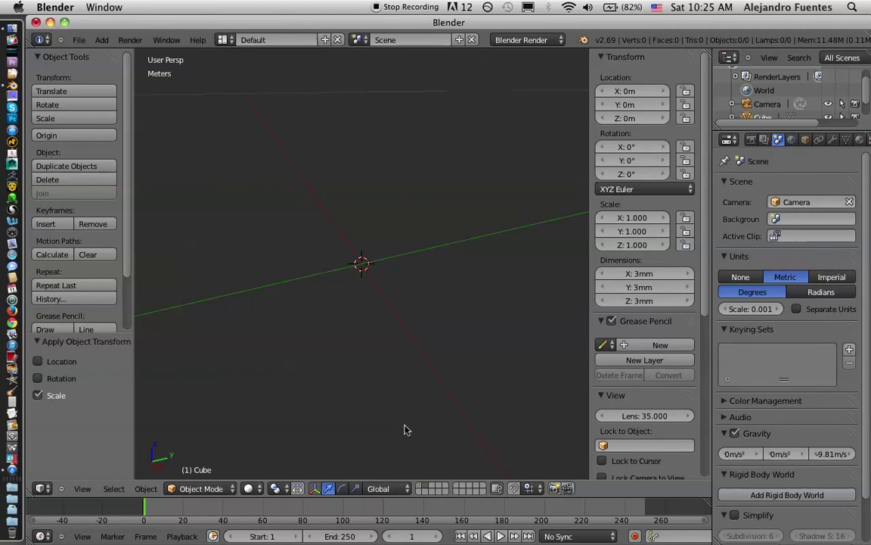
{"action": "left_click", "coordinate": [422, 491]}
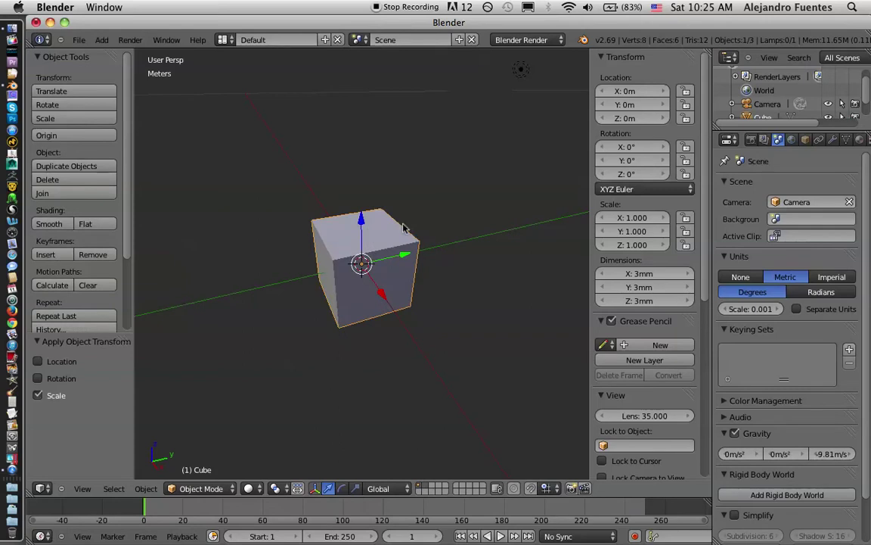
{"action": "middle_click_drag", "start_coordinate": [378, 266], "coordinate": [385, 295]}
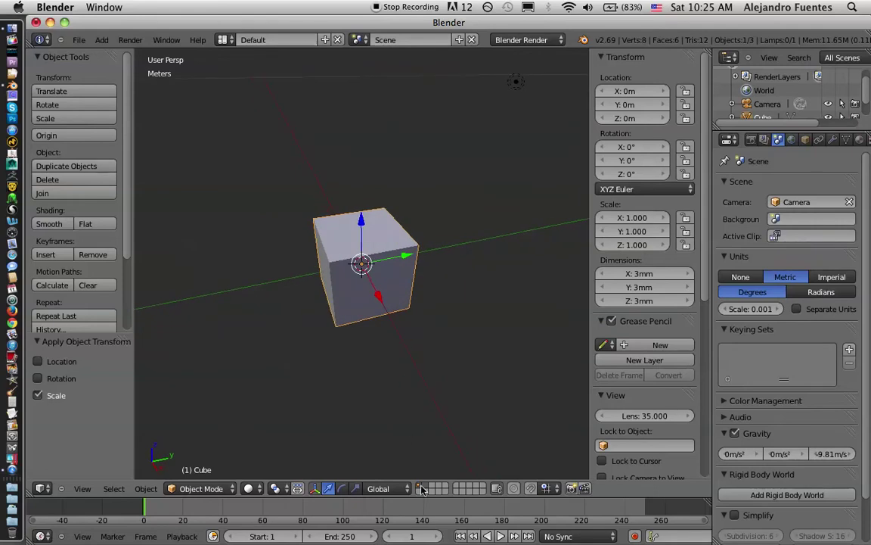
{"action": "key", "text": "Delete"}
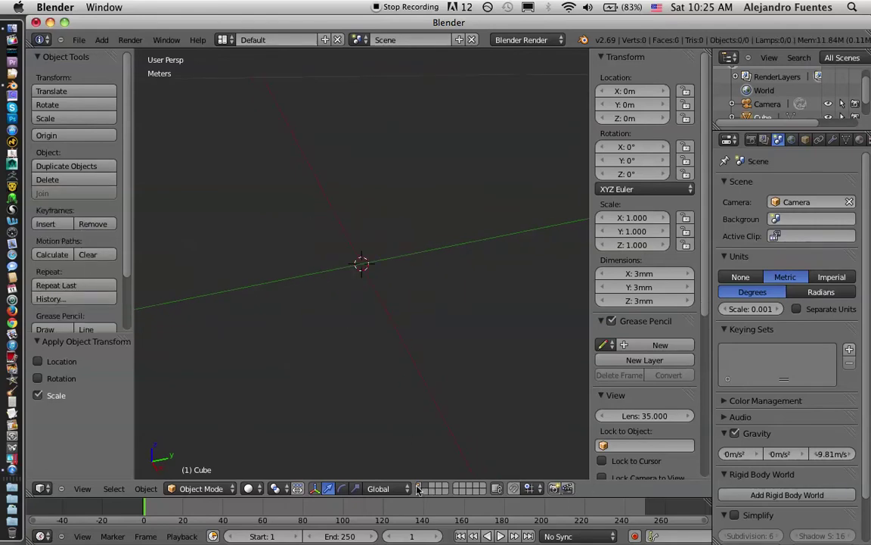
{"action": "key", "text": "ctrl+z"}
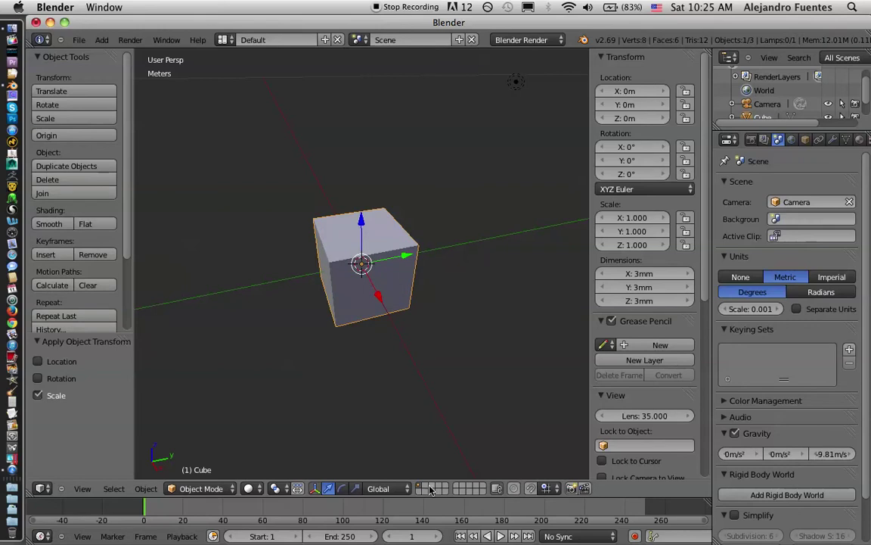
{"action": "key", "text": "Delete"}
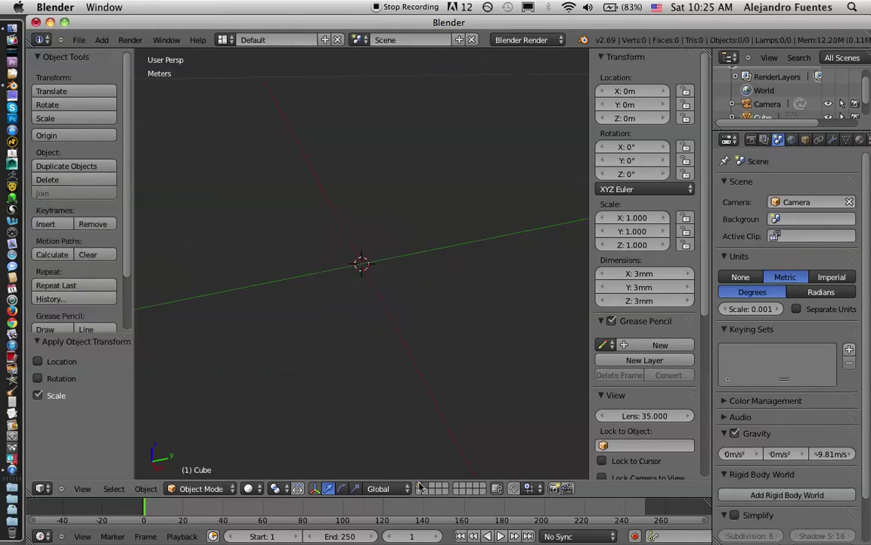
{"action": "key", "text": "ctrl+z"}
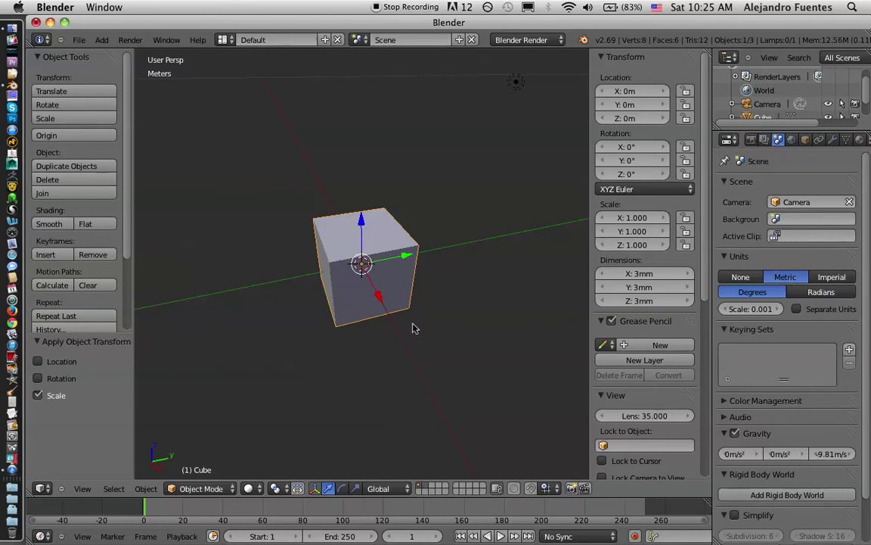
Add a UV sphere mesh to the scene around the existing cube.
{"action": "scroll", "coordinate": [412, 312], "scroll_direction": "up", "scroll_amount": 3}
{"action": "middle_click_drag", "start_coordinate": [412, 311], "coordinate": [385, 318]}
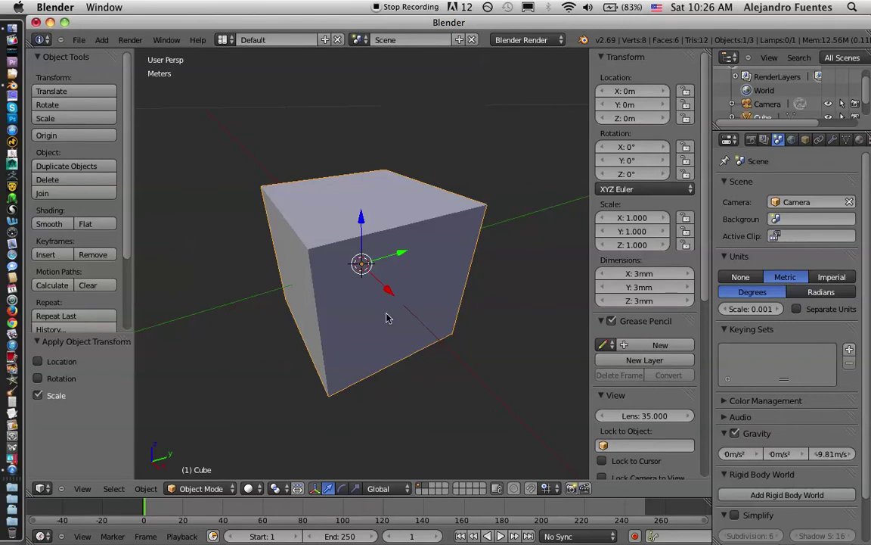
{"action": "scroll", "coordinate": [381, 318], "scroll_direction": "down", "scroll_amount": 6}
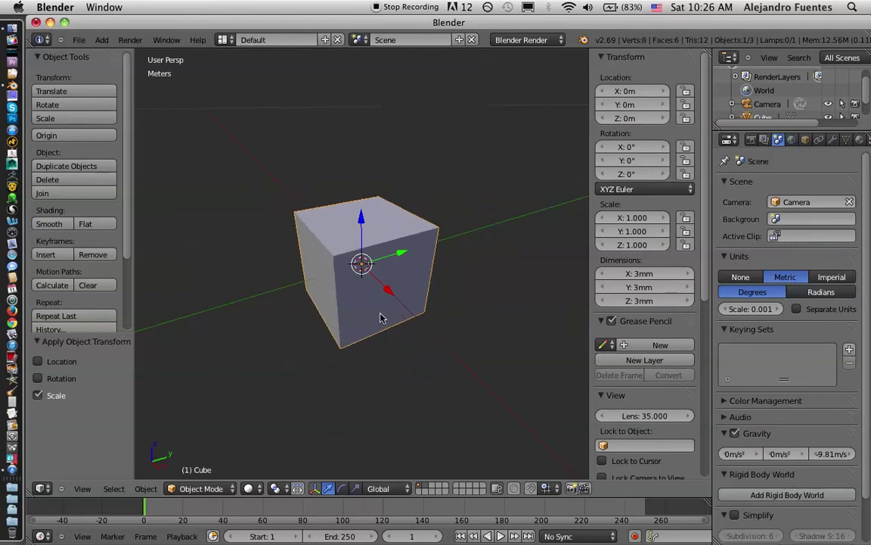
{"action": "scroll", "coordinate": [381, 318], "scroll_direction": "up", "scroll_amount": 2}
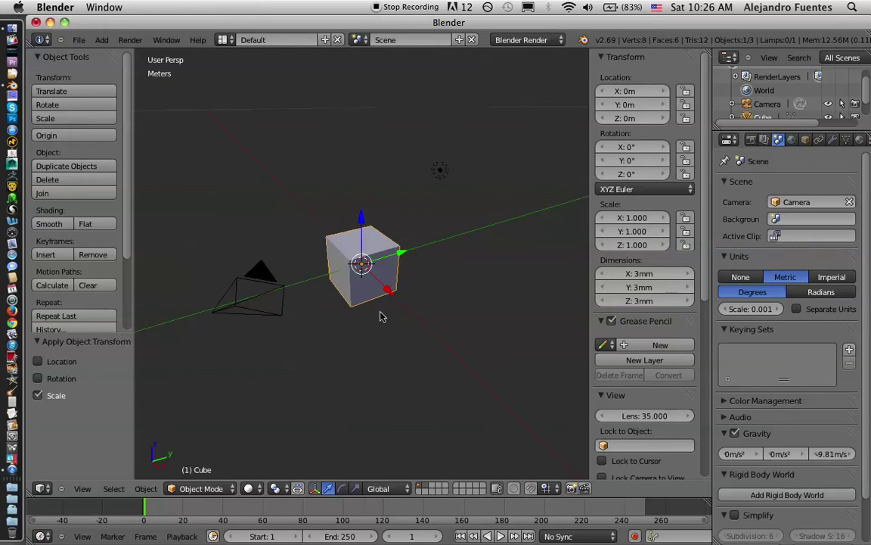
{"action": "left_click", "coordinate": [100, 40]}
{"action": "mouse_move", "coordinate": [108, 57]}
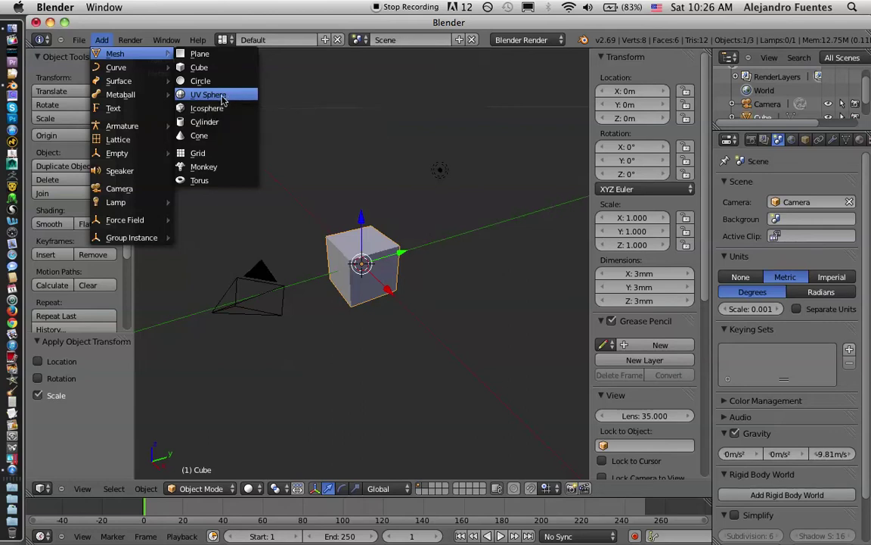
{"action": "left_click", "coordinate": [222, 96]}
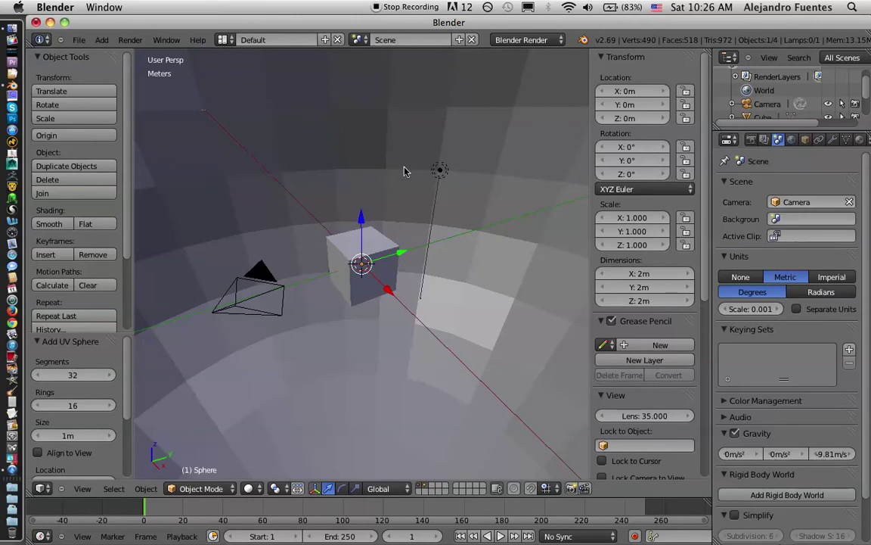
Display the oversized sphere in wireframe viewport shading so the objects inside it can be seen.
{"action": "scroll", "coordinate": [400, 212], "scroll_direction": "down", "scroll_amount": 12}
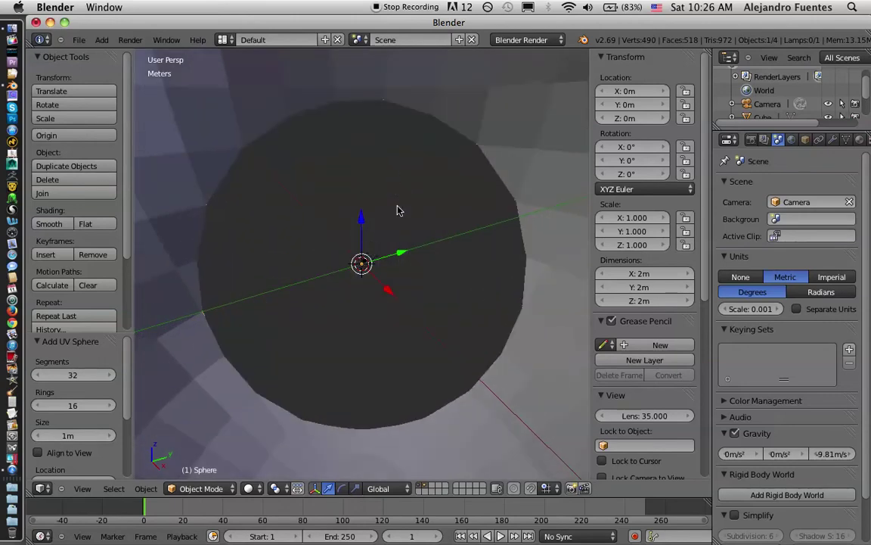
{"action": "scroll", "coordinate": [327, 278], "scroll_direction": "up", "scroll_amount": 1}
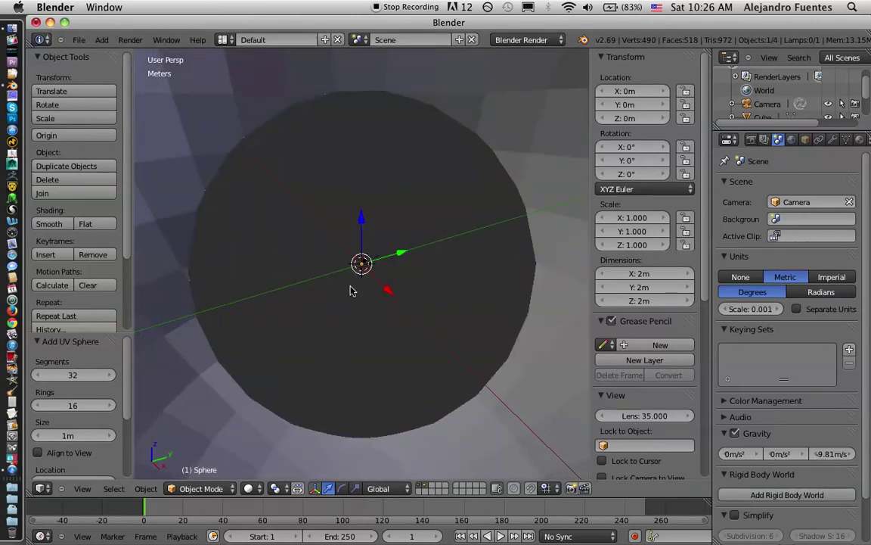
{"action": "scroll", "coordinate": [328, 300], "scroll_direction": "up", "scroll_amount": 5}
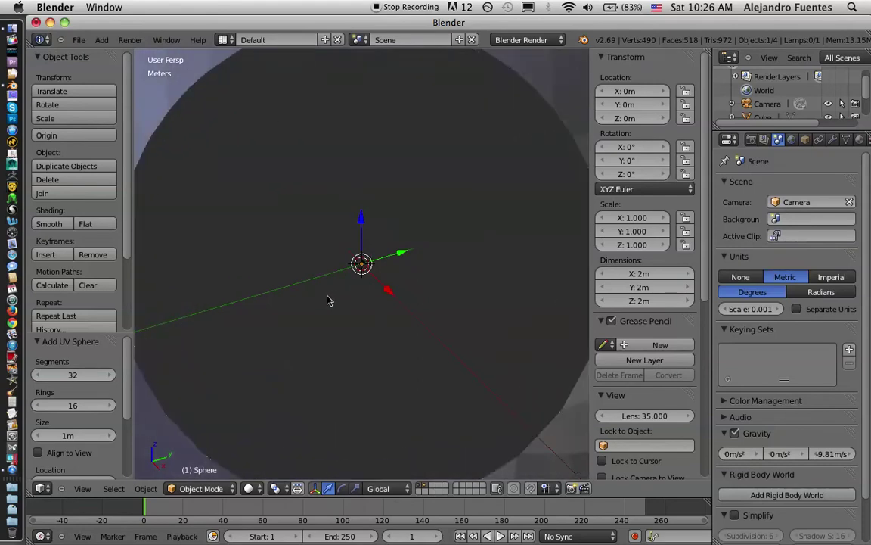
{"action": "scroll", "coordinate": [327, 301], "scroll_direction": "down", "scroll_amount": 4}
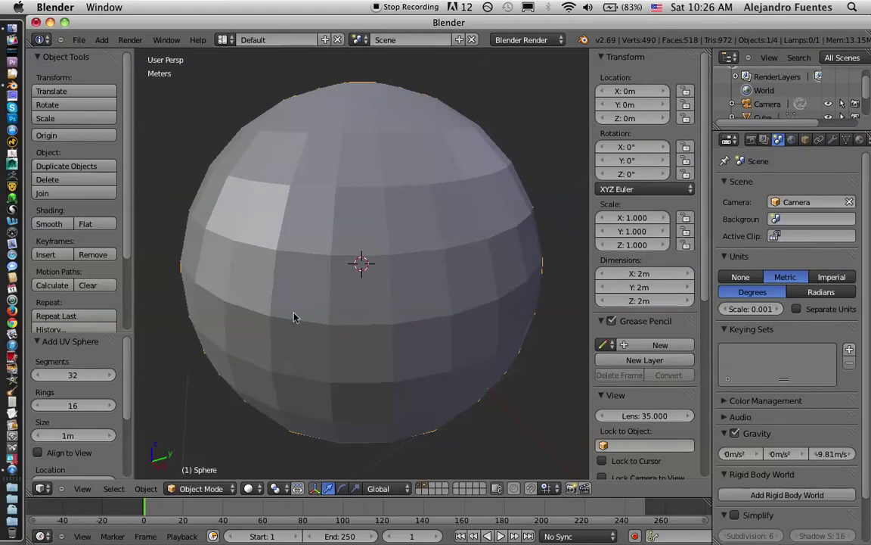
{"action": "left_click", "coordinate": [258, 489]}
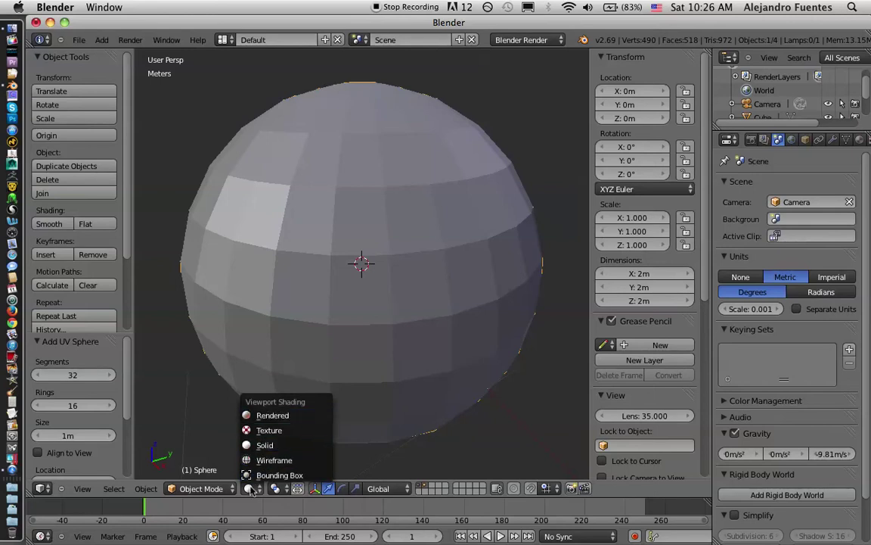
{"action": "left_click", "coordinate": [236, 413]}
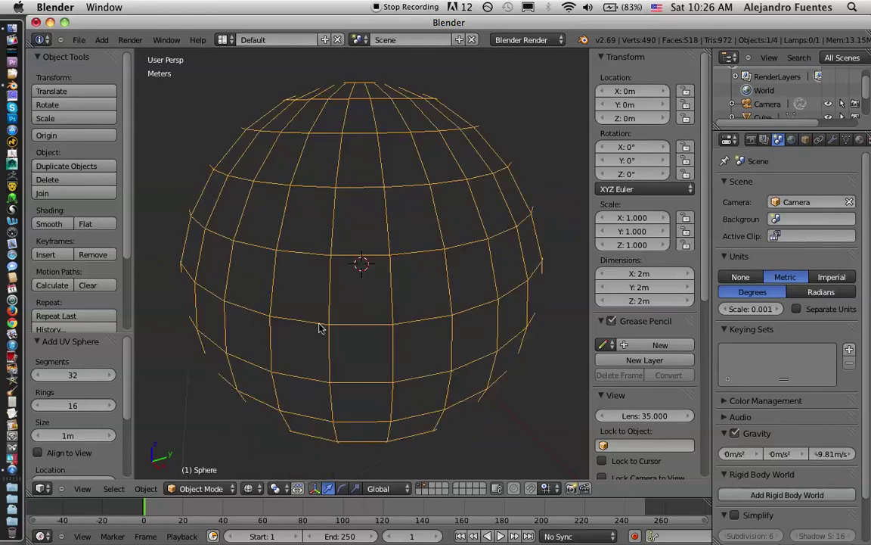
Examine the wireframe sphere and the much smaller cube at its centre from different distances and angles.
{"action": "key", "text": "h"}
{"action": "key", "text": "alt+h"}
{"action": "scroll", "coordinate": [378, 272], "scroll_direction": "down", "scroll_amount": 3}
{"action": "scroll", "coordinate": [398, 266], "scroll_direction": "down", "scroll_amount": 5}
{"action": "scroll", "coordinate": [393, 266], "scroll_direction": "down", "scroll_amount": 4}
{"action": "scroll", "coordinate": [373, 270], "scroll_direction": "up", "scroll_amount": 6}
{"action": "scroll", "coordinate": [373, 270], "scroll_direction": "down", "scroll_amount": 5}
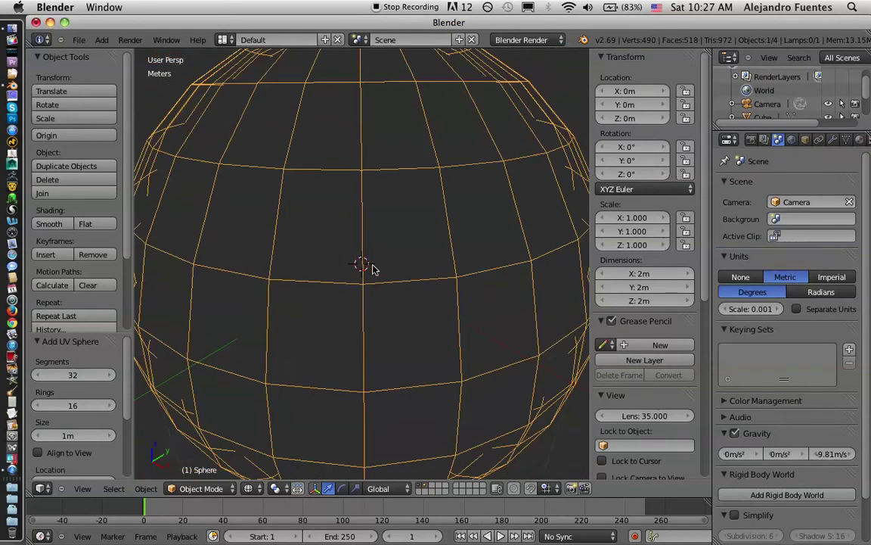
{"action": "scroll", "coordinate": [373, 270], "scroll_direction": "up", "scroll_amount": 6}
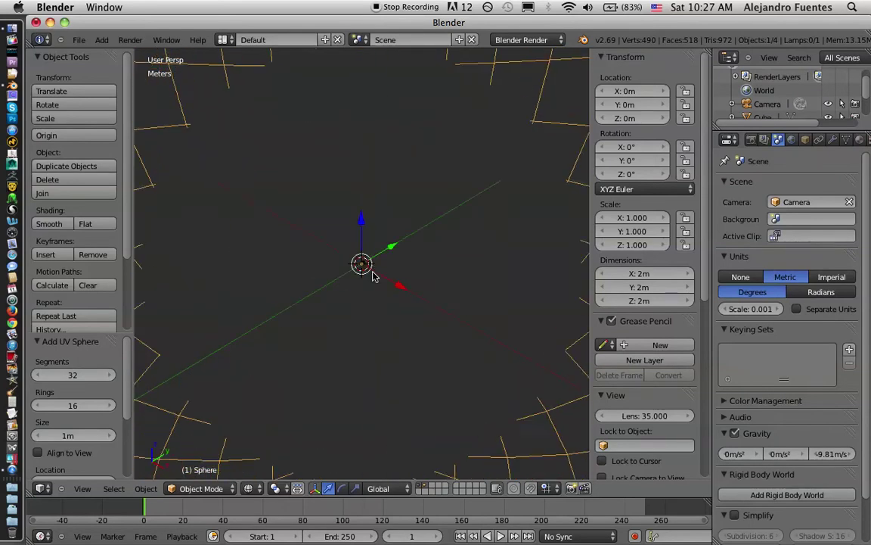
{"action": "scroll", "coordinate": [373, 276], "scroll_direction": "down", "scroll_amount": 5}
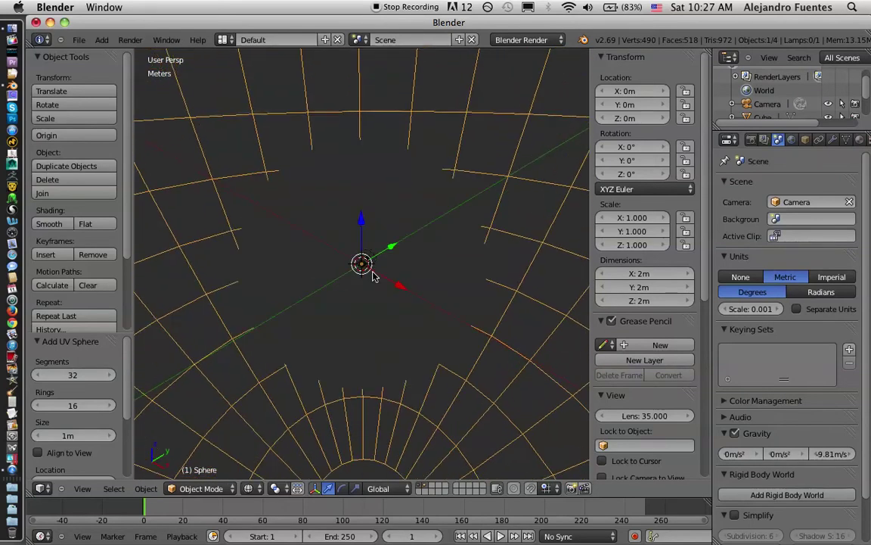
{"action": "scroll", "coordinate": [373, 275], "scroll_direction": "down", "scroll_amount": 5}
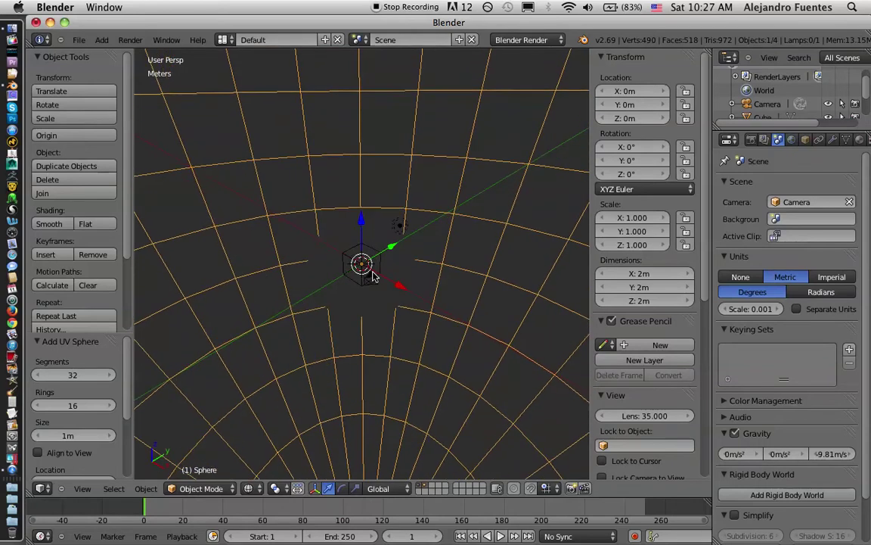
{"action": "scroll", "coordinate": [373, 276], "scroll_direction": "down", "scroll_amount": 1}
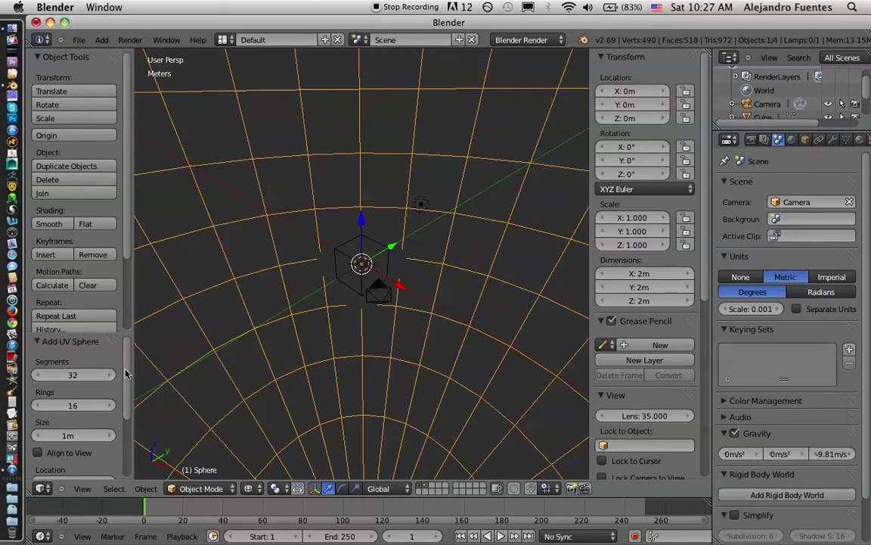
Set the new UV sphere's size to 1.9 cm in its creation settings.
{"action": "scroll", "coordinate": [129, 370], "scroll_direction": "down", "scroll_amount": 3}
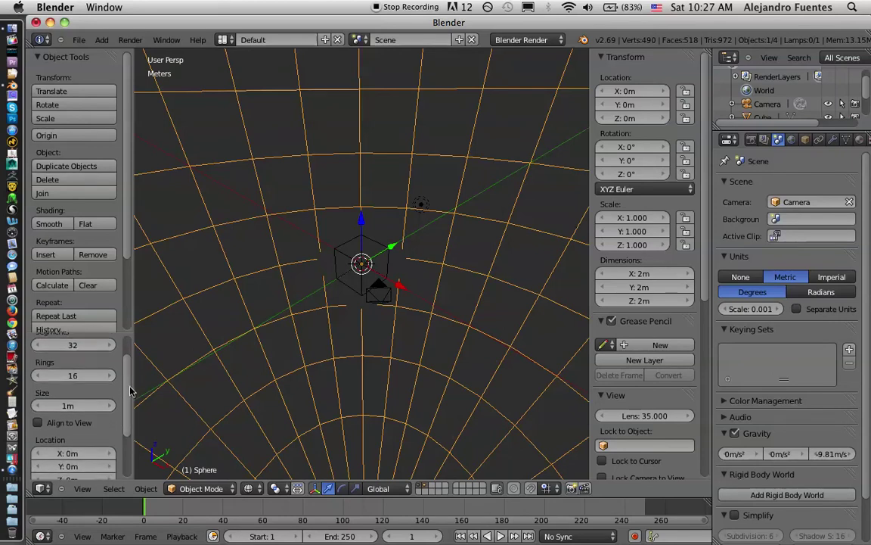
{"action": "scroll", "coordinate": [130, 403], "scroll_direction": "down", "scroll_amount": 2}
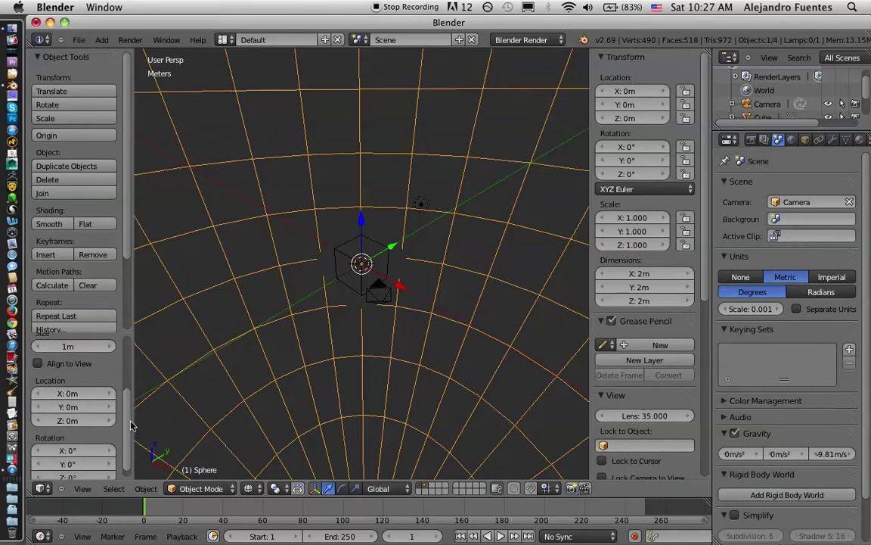
{"action": "scroll", "coordinate": [131, 432], "scroll_direction": "down", "scroll_amount": 1}
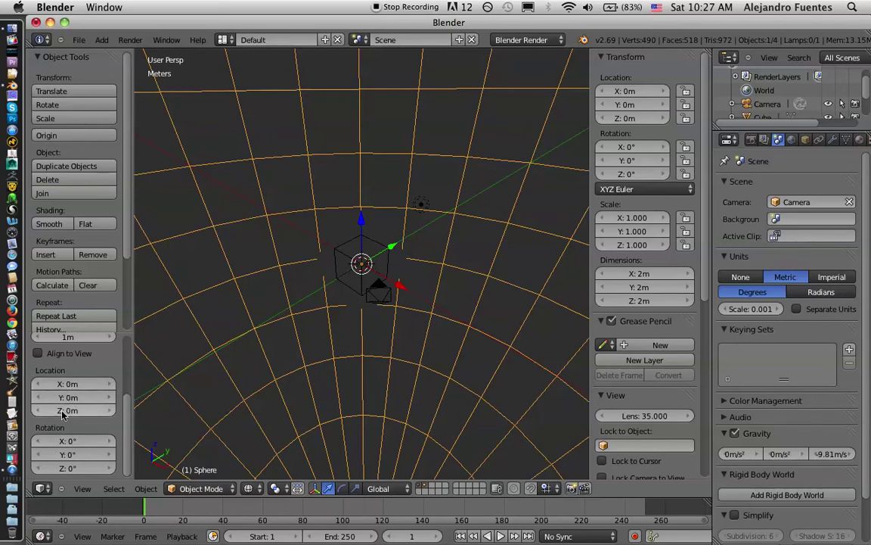
{"action": "left_click_drag", "start_coordinate": [125, 406], "coordinate": [125, 346]}
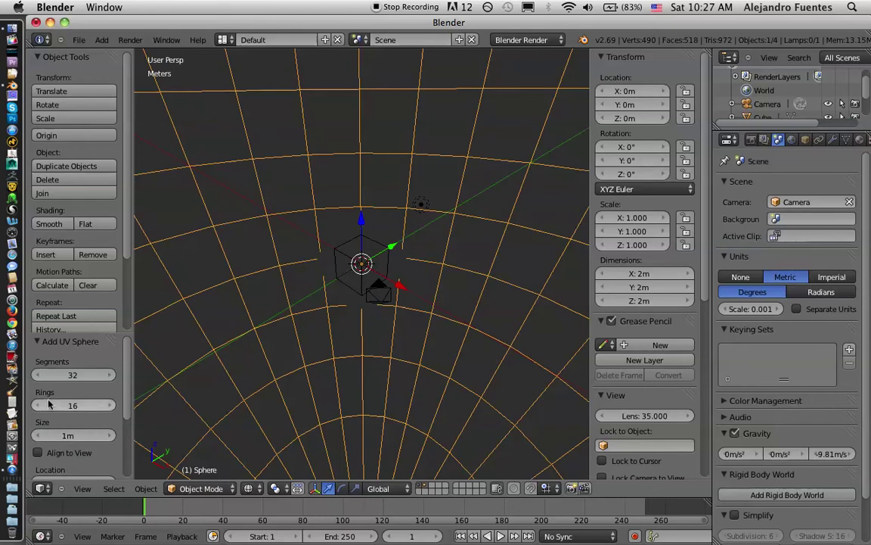
{"action": "left_click", "coordinate": [67, 437]}
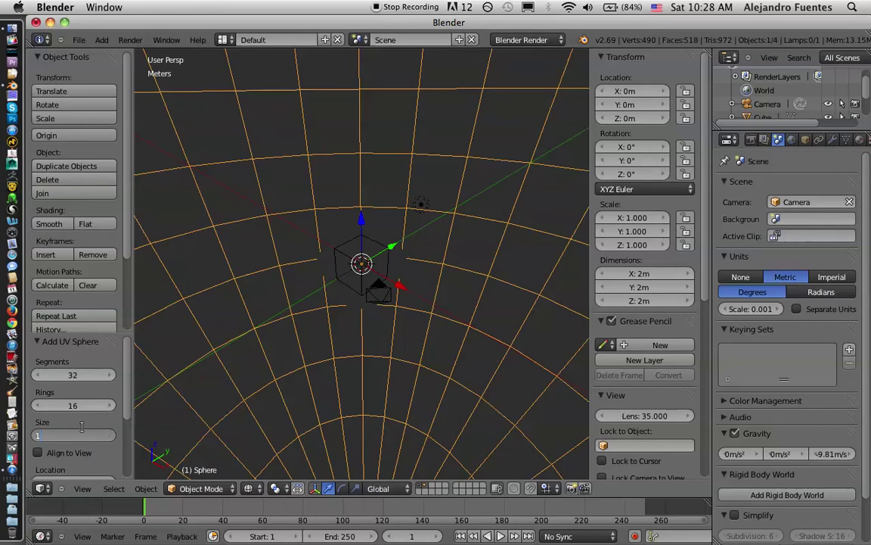
{"action": "type", "text": "9mm"}
{"action": "key", "text": "Return"}
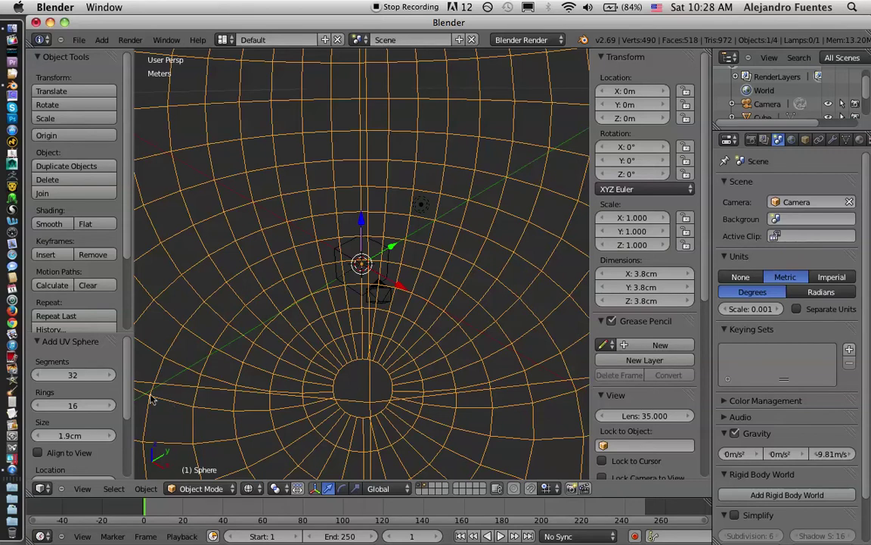
Set the UV sphere's size to 10 mm in its creation settings.
{"action": "left_click", "coordinate": [79, 437]}
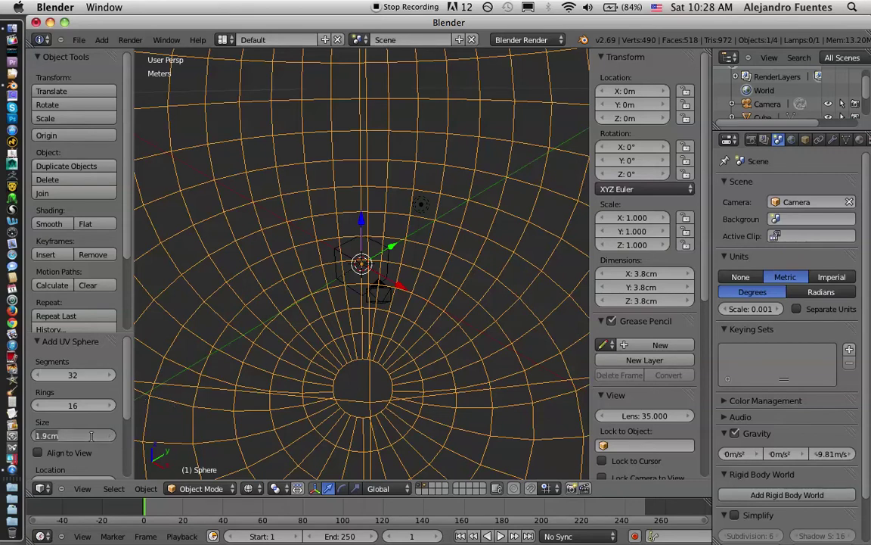
{"action": "type", "text": "10mm"}
{"action": "key", "text": "Return"}
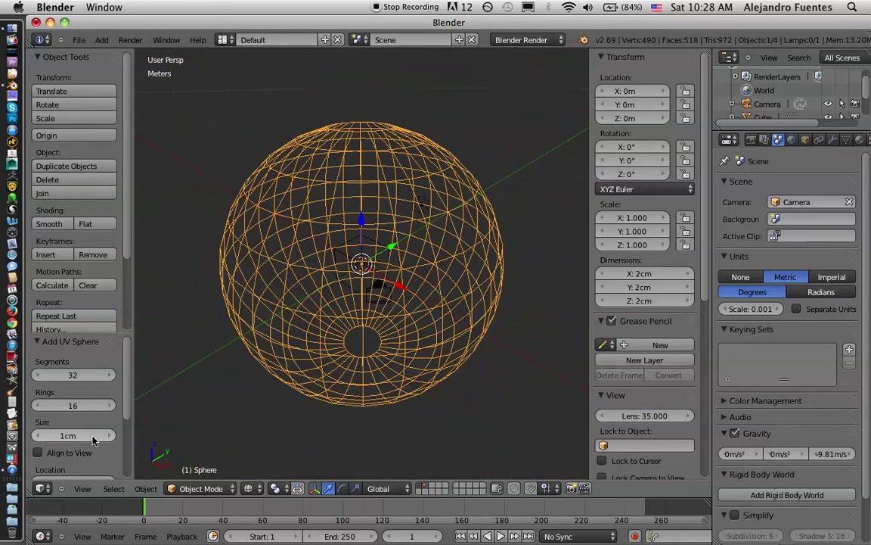
Inspect the resized wireframe sphere and the cube inside it, from close up and from farther away.
{"action": "mouse_move", "coordinate": [422, 247]}
{"action": "middle_mouse_down"}
{"action": "mouse_move", "coordinate": [335, 228]}
{"action": "mouse_move", "coordinate": [395, 228]}
{"action": "mouse_move", "coordinate": [415, 243]}
{"action": "middle_mouse_up"}
{"action": "scroll", "coordinate": [415, 243], "scroll_direction": "up", "scroll_amount": 6}
{"action": "scroll", "coordinate": [415, 242], "scroll_direction": "up", "scroll_amount": 4}
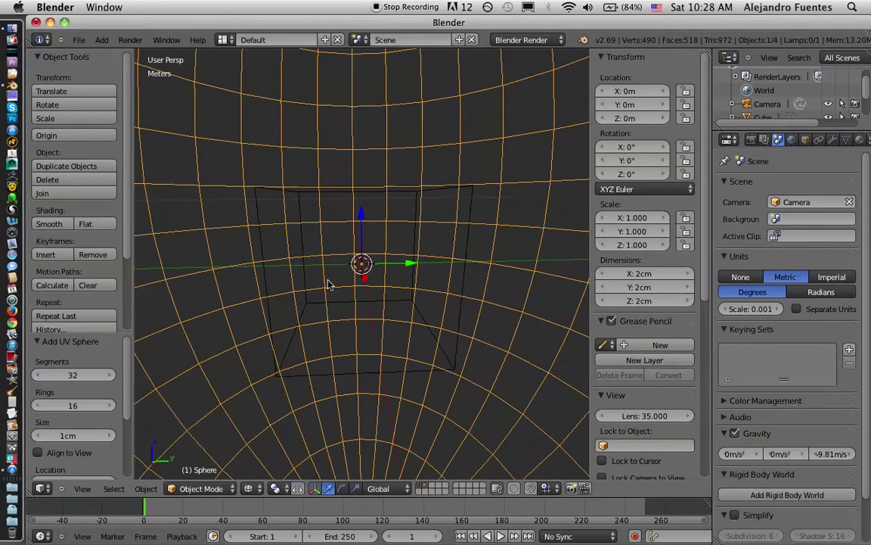
{"action": "scroll", "coordinate": [333, 216], "scroll_direction": "down", "scroll_amount": 4}
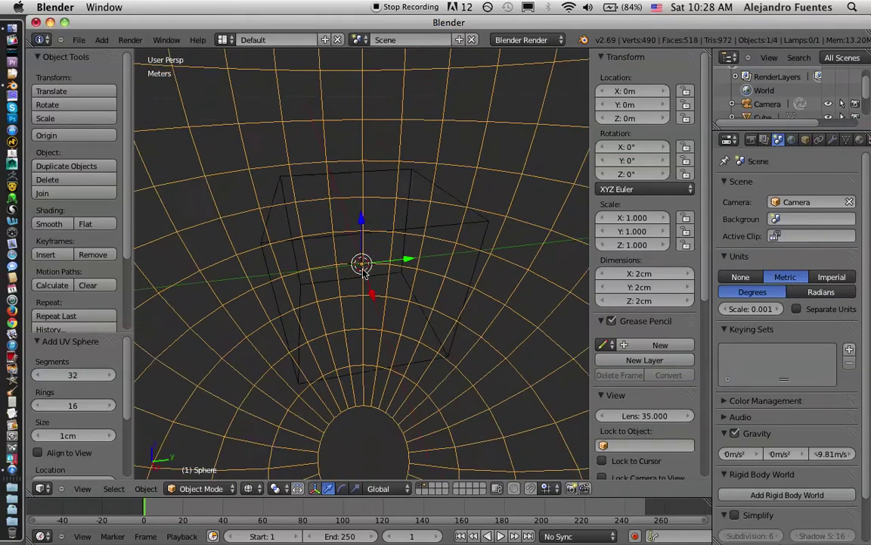
{"action": "scroll", "coordinate": [366, 234], "scroll_direction": "down", "scroll_amount": 2}
{"action": "scroll", "coordinate": [365, 235], "scroll_direction": "down", "scroll_amount": 4}
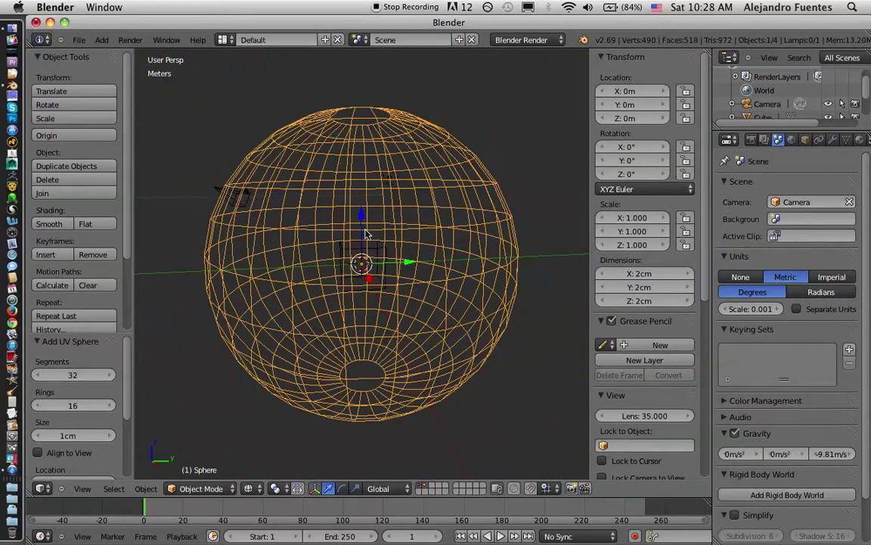
{"action": "scroll", "coordinate": [365, 235], "scroll_direction": "down", "scroll_amount": 3}
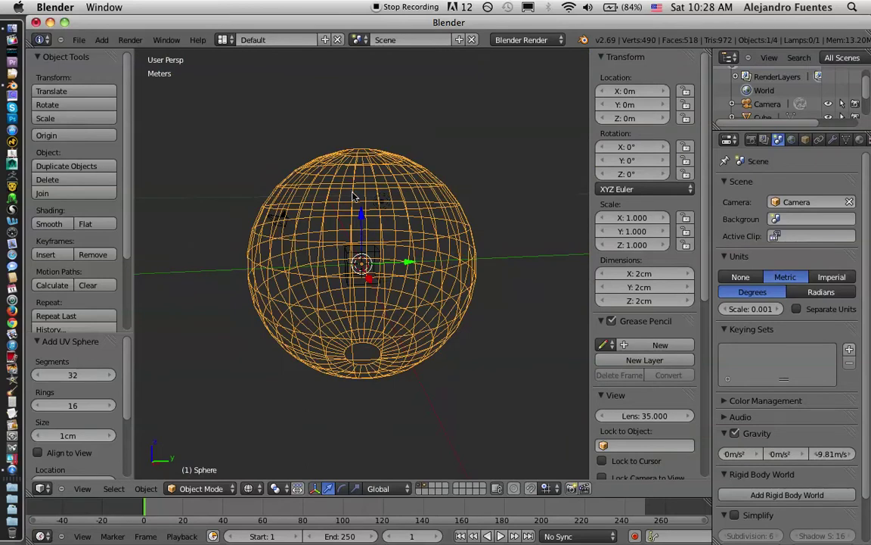
{"action": "scroll", "coordinate": [392, 326], "scroll_direction": "down", "scroll_amount": 2}
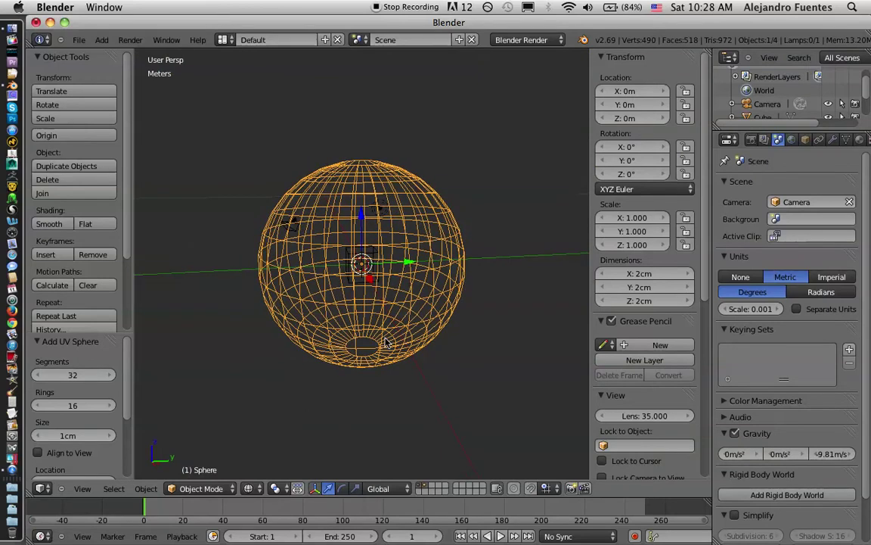
Switch the viewport shading to Solid and view the sphere's surface from slightly different angles.
{"action": "left_click", "coordinate": [252, 489]}
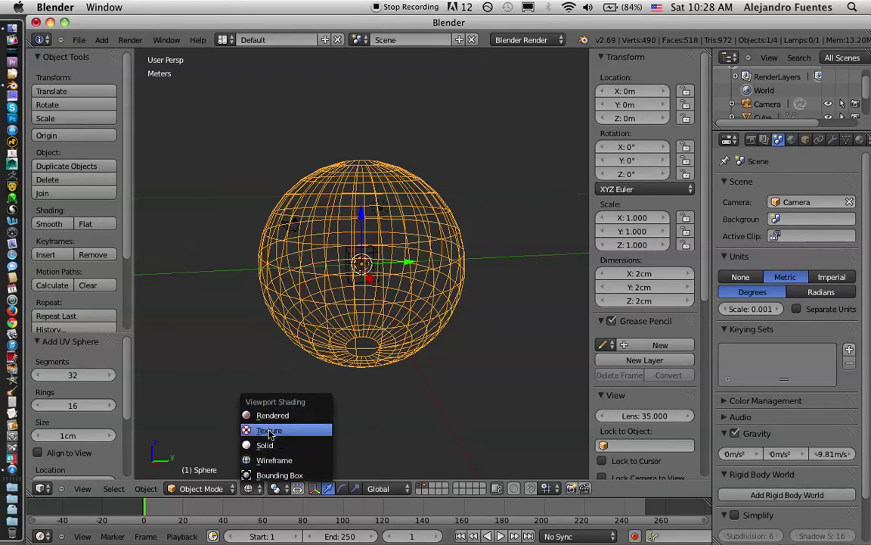
{"action": "left_click", "coordinate": [269, 447]}
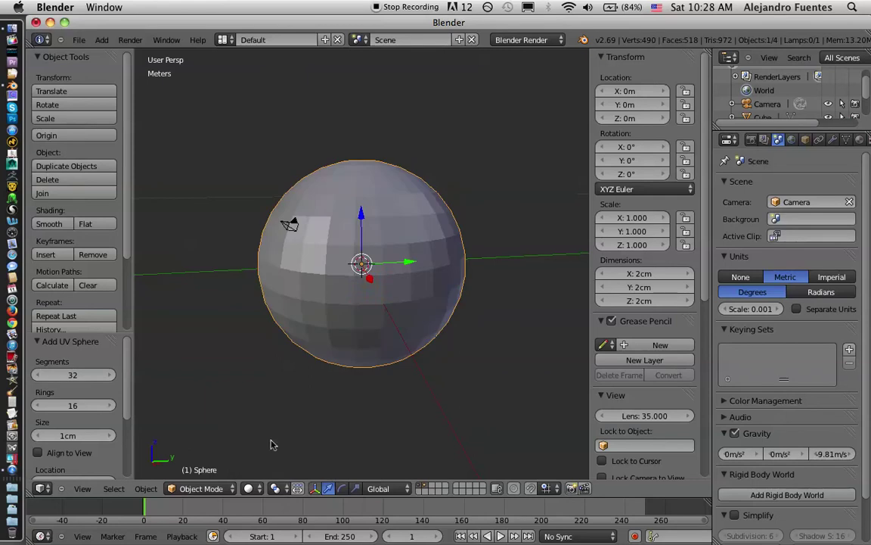
{"action": "mouse_move", "coordinate": [356, 330]}
{"action": "middle_mouse_down"}
{"action": "mouse_move", "coordinate": [456, 320]}
{"action": "mouse_move", "coordinate": [350, 331]}
{"action": "mouse_move", "coordinate": [346, 341]}
{"action": "mouse_move", "coordinate": [364, 337]}
{"action": "middle_mouse_up"}
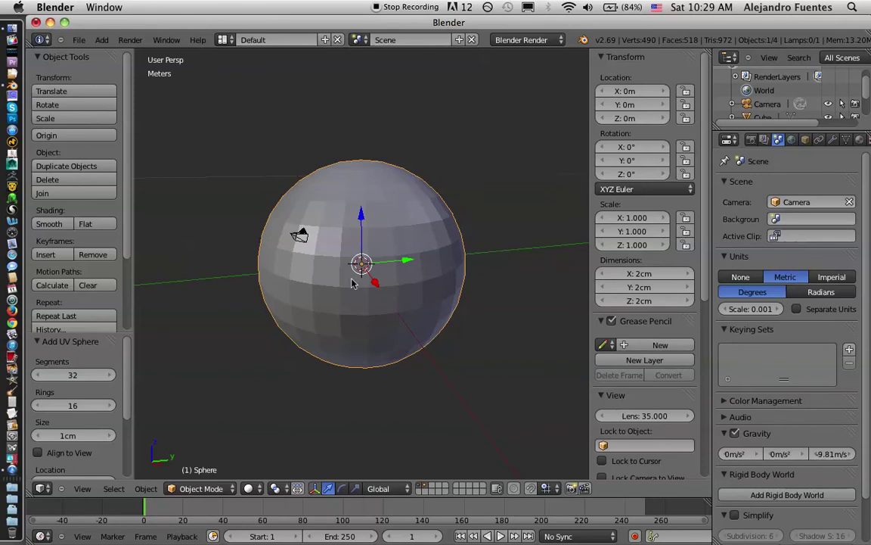
{"action": "mouse_move", "coordinate": [368, 273]}
{"action": "middle_mouse_down"}
{"action": "mouse_move", "coordinate": [440, 279]}
{"action": "mouse_move", "coordinate": [378, 303]}
{"action": "mouse_move", "coordinate": [357, 286]}
{"action": "middle_mouse_up"}
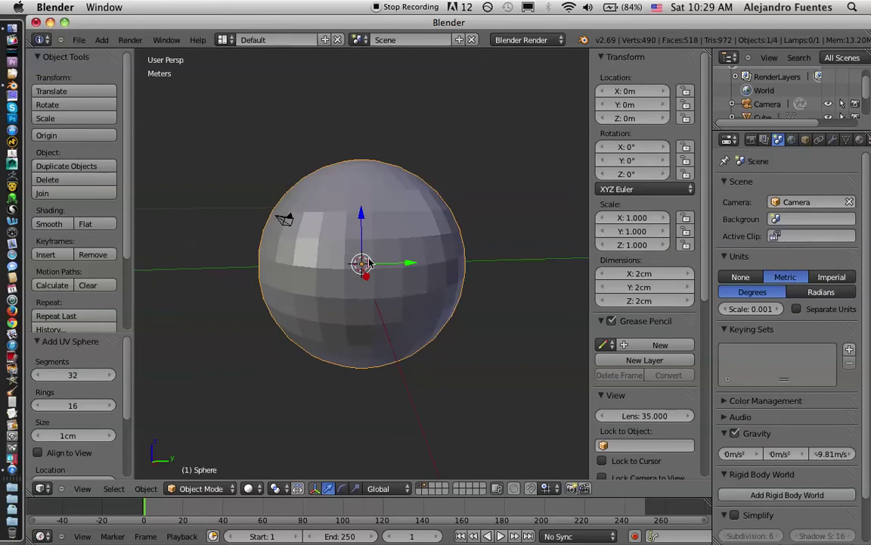
{"action": "left_click_drag", "start_coordinate": [130, 371], "coordinate": [121, 441]}
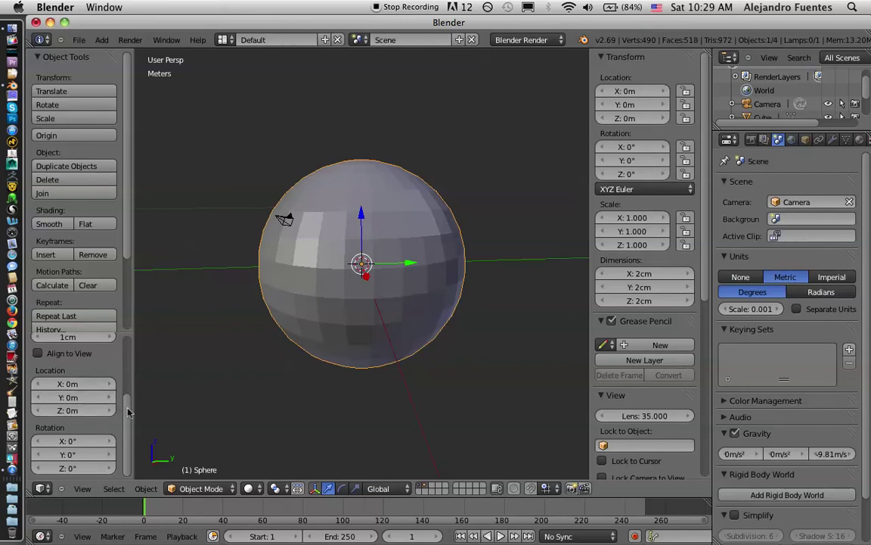
{"action": "left_click_drag", "start_coordinate": [126, 414], "coordinate": [129, 384]}
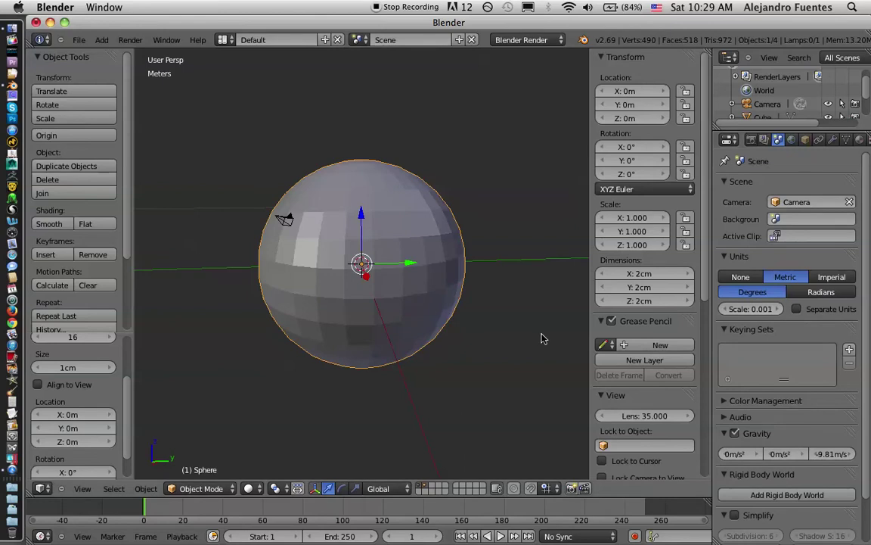
Show only the cube's first layer, switch to the sphere's second layer alone, and return to the first layer.
{"action": "mouse_move", "coordinate": [410, 295]}
{"action": "middle_mouse_down"}
{"action": "mouse_move", "coordinate": [399, 311]}
{"action": "mouse_move", "coordinate": [406, 283]}
{"action": "mouse_move", "coordinate": [406, 297]}
{"action": "mouse_move", "coordinate": [415, 295]}
{"action": "mouse_move", "coordinate": [408, 300]}
{"action": "mouse_move", "coordinate": [423, 292]}
{"action": "mouse_move", "coordinate": [406, 315]}
{"action": "middle_mouse_up"}
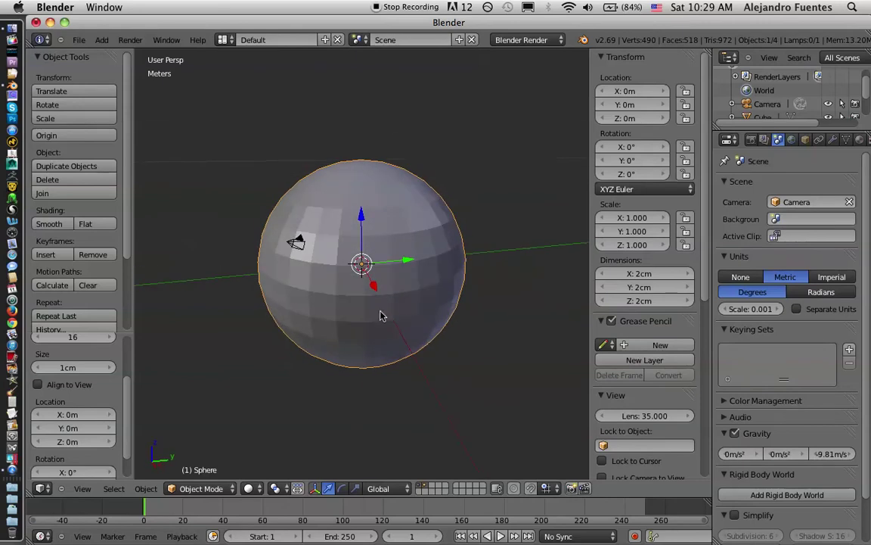
{"action": "mouse_move", "coordinate": [380, 312]}
{"action": "middle_mouse_down"}
{"action": "mouse_move", "coordinate": [420, 303]}
{"action": "mouse_move", "coordinate": [402, 296]}
{"action": "mouse_move", "coordinate": [386, 324]}
{"action": "middle_mouse_up"}
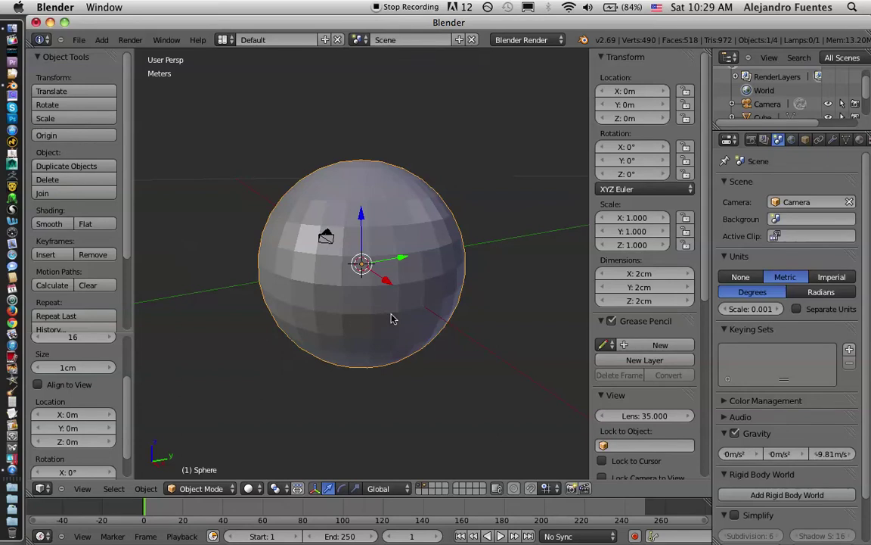
{"action": "mouse_move", "coordinate": [392, 318]}
{"action": "middle_mouse_down"}
{"action": "mouse_move", "coordinate": [410, 323]}
{"action": "mouse_move", "coordinate": [404, 293]}
{"action": "mouse_move", "coordinate": [385, 311]}
{"action": "mouse_move", "coordinate": [438, 292]}
{"action": "mouse_move", "coordinate": [410, 295]}
{"action": "mouse_move", "coordinate": [423, 284]}
{"action": "mouse_move", "coordinate": [404, 265]}
{"action": "mouse_move", "coordinate": [404, 284]}
{"action": "mouse_move", "coordinate": [422, 288]}
{"action": "mouse_move", "coordinate": [419, 274]}
{"action": "middle_mouse_up"}
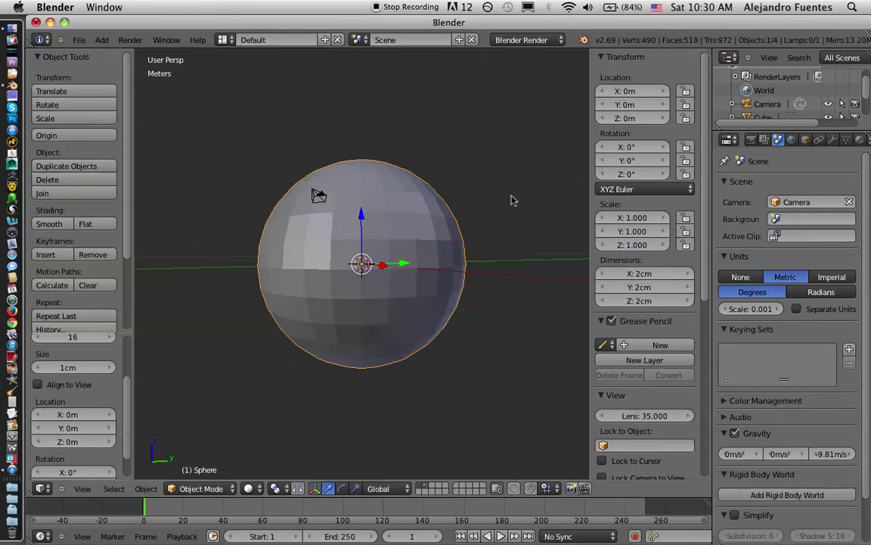
{"action": "middle_click_drag", "start_coordinate": [433, 224], "coordinate": [435, 240]}
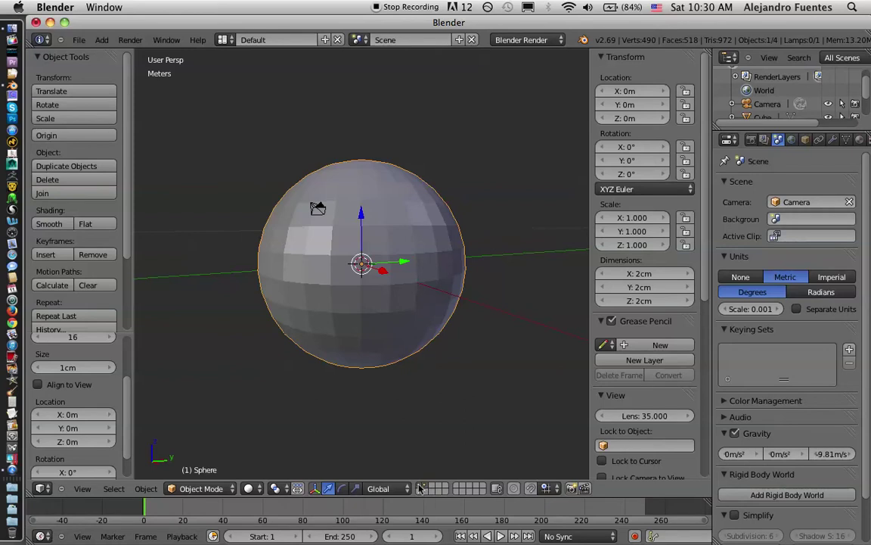
{"action": "key", "text": "Delete"}
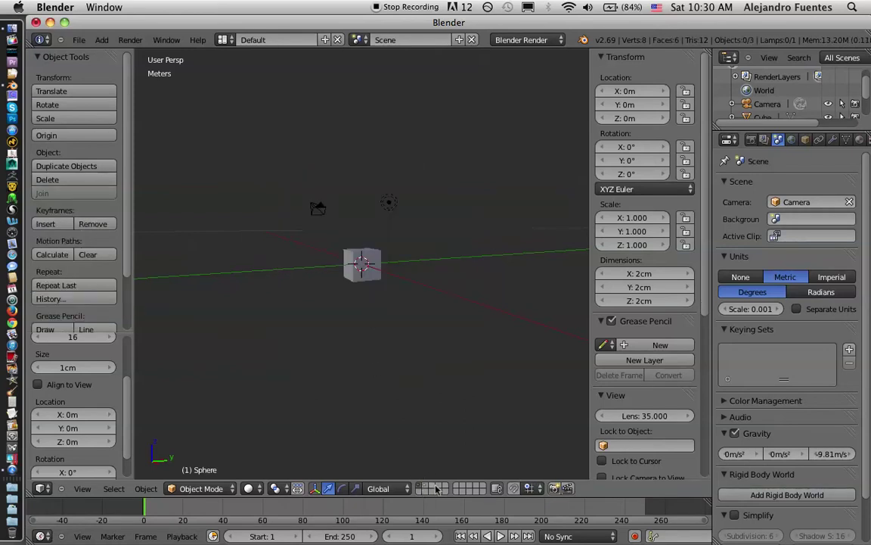
{"action": "key", "text": "ctrl+z"}
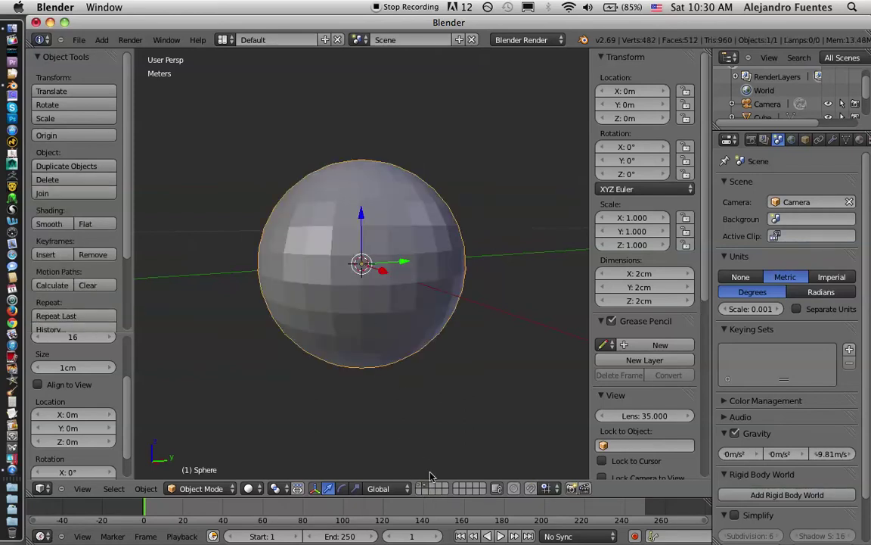
{"action": "key", "text": "ctrl+shift+z"}
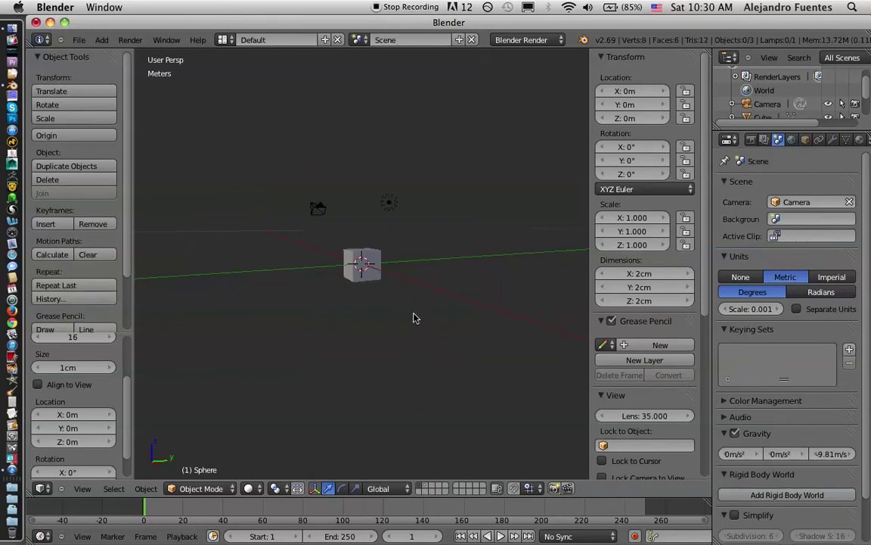
Select the cube on the first layer and display the first and second layers together.
{"action": "middle_click_drag", "start_coordinate": [385, 291], "coordinate": [358, 292]}
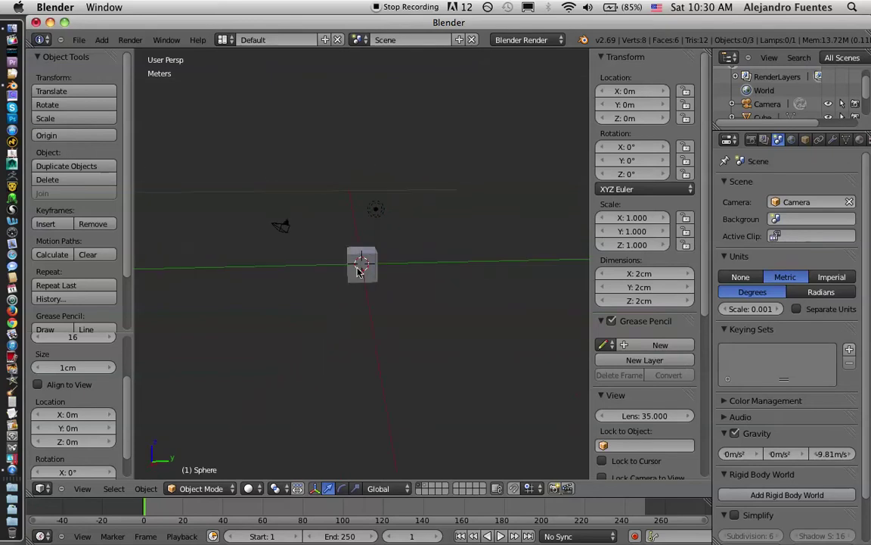
{"action": "right_click", "coordinate": [357, 268]}
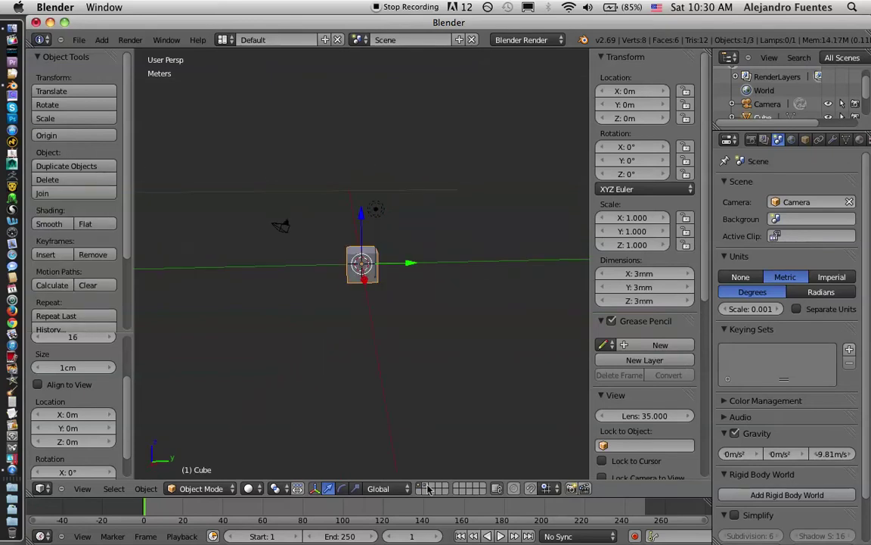
{"action": "middle_click_drag", "start_coordinate": [341, 225], "coordinate": [341, 248]}
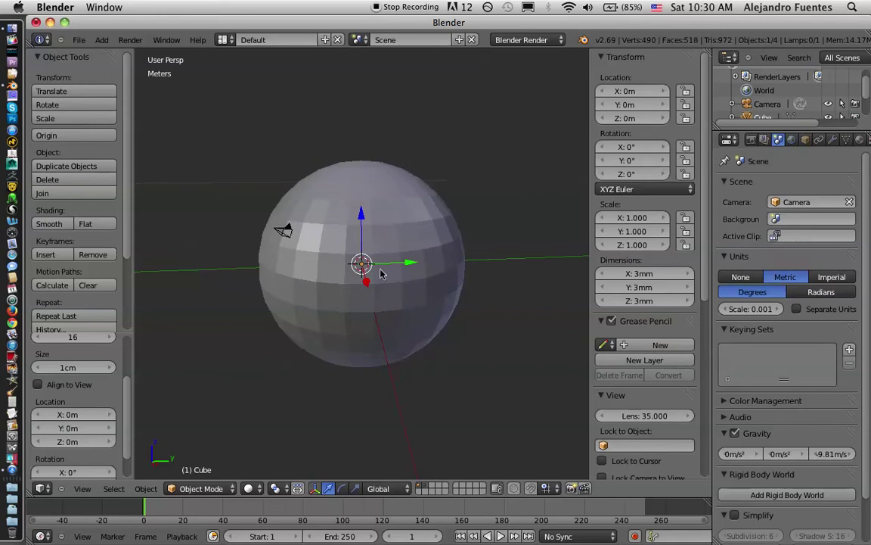
Examine the sphere enclosing the selected cube from the side, from above and from oblique angles.
{"action": "middle_click_drag", "start_coordinate": [388, 242], "coordinate": [415, 247]}
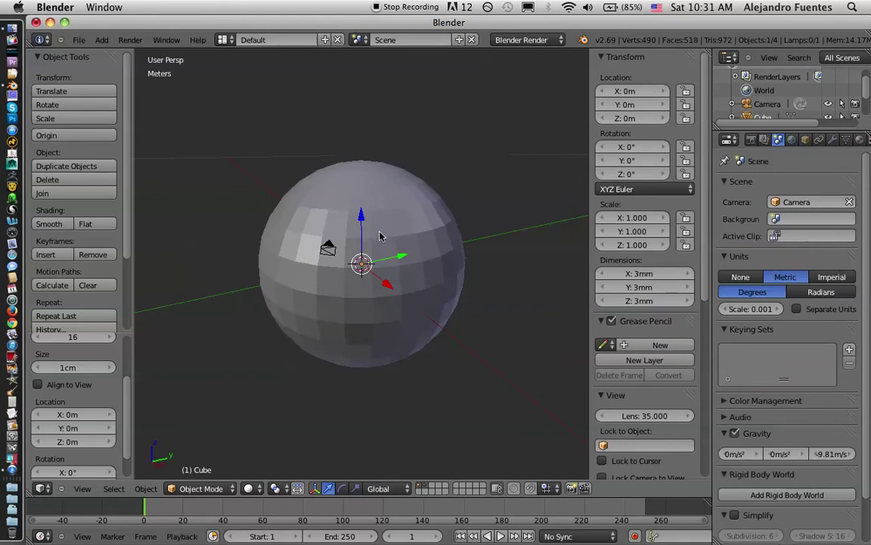
{"action": "mouse_move", "coordinate": [380, 237]}
{"action": "middle_mouse_down"}
{"action": "mouse_move", "coordinate": [402, 276]}
{"action": "mouse_move", "coordinate": [393, 254]}
{"action": "mouse_move", "coordinate": [397, 265]}
{"action": "mouse_move", "coordinate": [399, 249]}
{"action": "mouse_move", "coordinate": [415, 243]}
{"action": "mouse_move", "coordinate": [402, 289]}
{"action": "mouse_move", "coordinate": [422, 252]}
{"action": "mouse_move", "coordinate": [423, 269]}
{"action": "mouse_move", "coordinate": [392, 259]}
{"action": "mouse_move", "coordinate": [389, 272]}
{"action": "mouse_move", "coordinate": [405, 252]}
{"action": "mouse_move", "coordinate": [372, 263]}
{"action": "mouse_move", "coordinate": [377, 245]}
{"action": "mouse_move", "coordinate": [337, 263]}
{"action": "middle_mouse_up"}
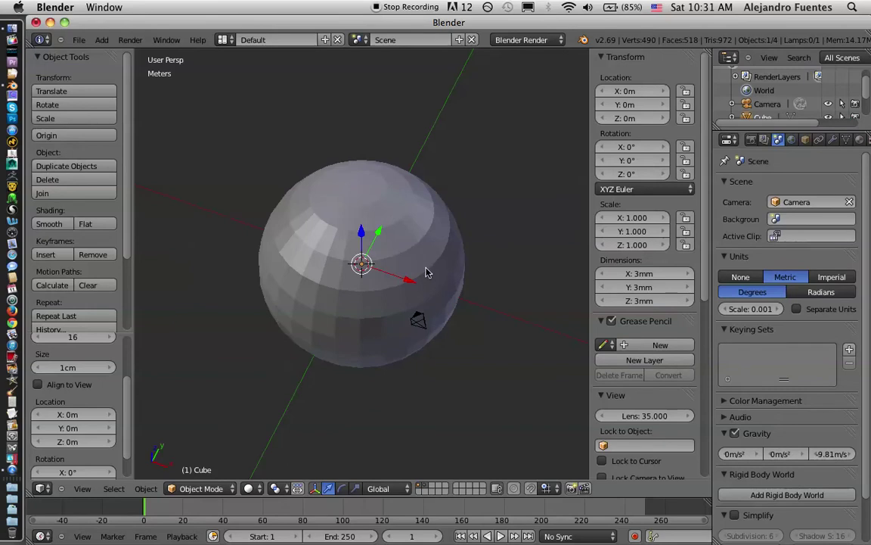
{"action": "mouse_move", "coordinate": [403, 278]}
{"action": "middle_mouse_down"}
{"action": "mouse_move", "coordinate": [428, 276]}
{"action": "mouse_move", "coordinate": [371, 263]}
{"action": "middle_mouse_up"}
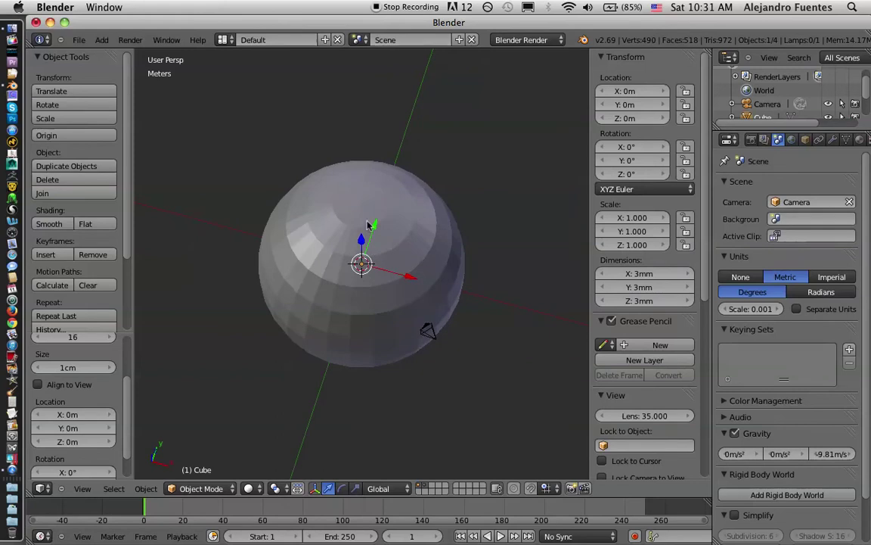
{"action": "middle_click_drag", "start_coordinate": [370, 261], "coordinate": [344, 225]}
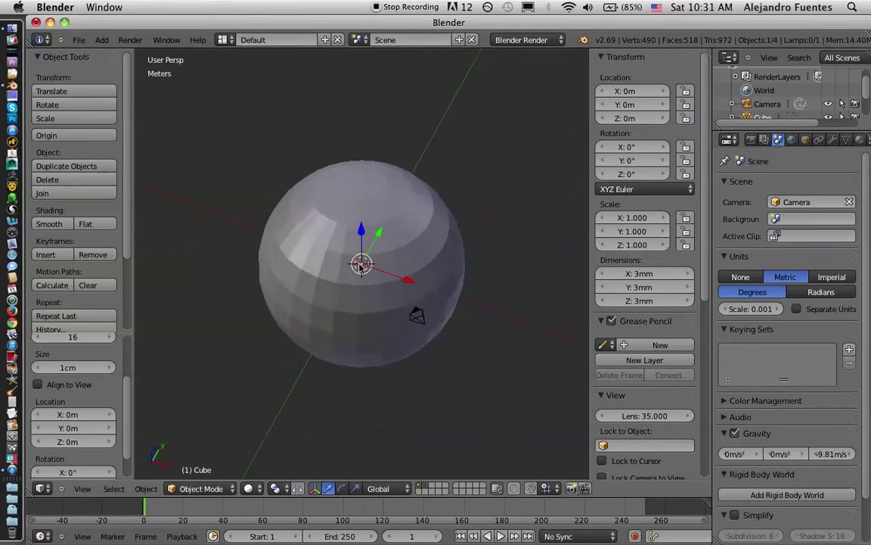
{"action": "middle_click_drag", "start_coordinate": [378, 251], "coordinate": [374, 255]}
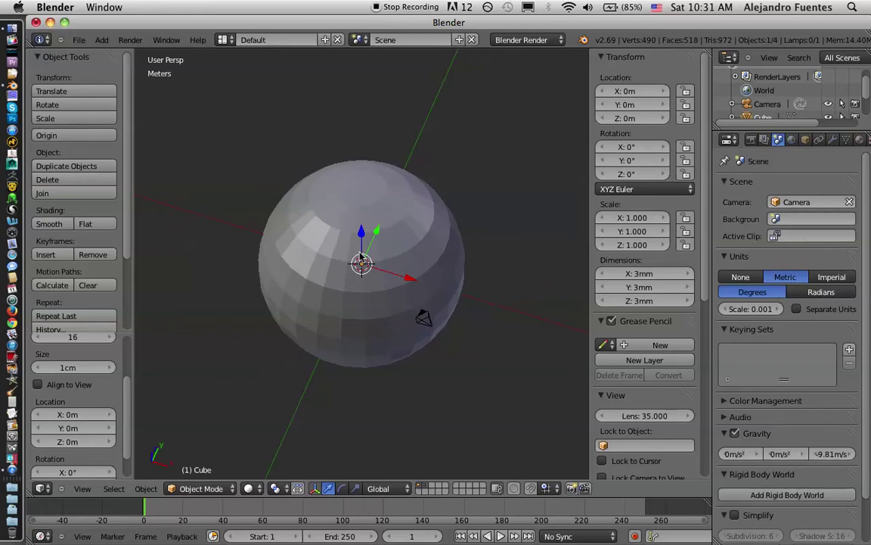
{"action": "middle_click_drag", "start_coordinate": [361, 260], "coordinate": [368, 219]}
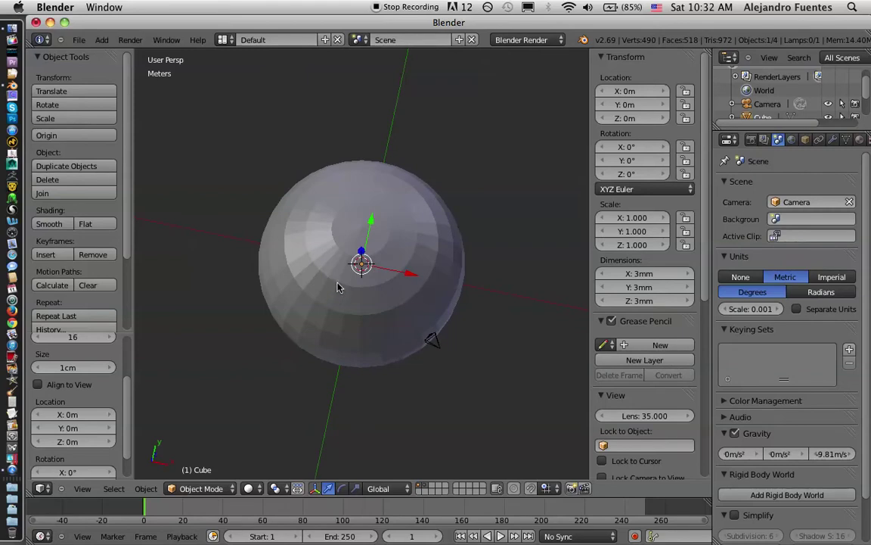
{"action": "middle_click_drag", "start_coordinate": [338, 286], "coordinate": [324, 167]}
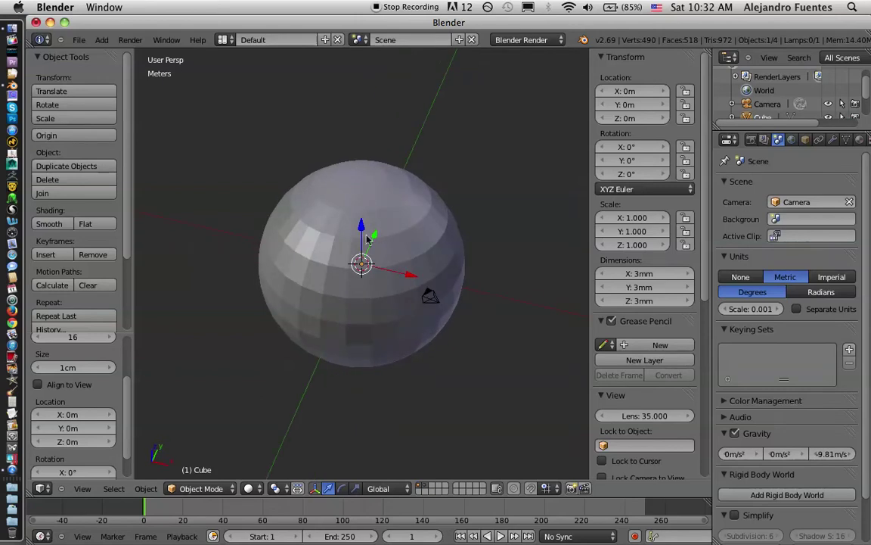
{"action": "mouse_move", "coordinate": [365, 257]}
{"action": "middle_mouse_down"}
{"action": "mouse_move", "coordinate": [391, 253]}
{"action": "mouse_move", "coordinate": [376, 244]}
{"action": "middle_mouse_up"}
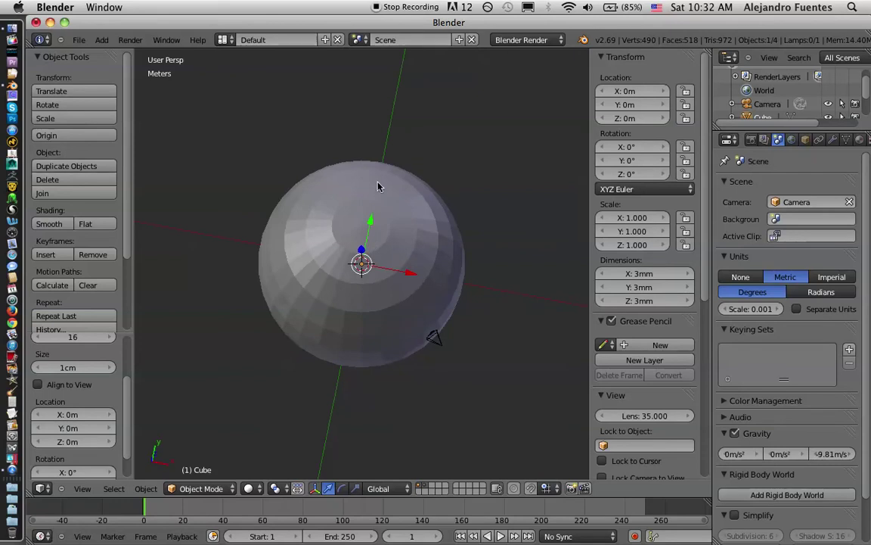
{"action": "middle_click_drag", "start_coordinate": [484, 242], "coordinate": [439, 242]}
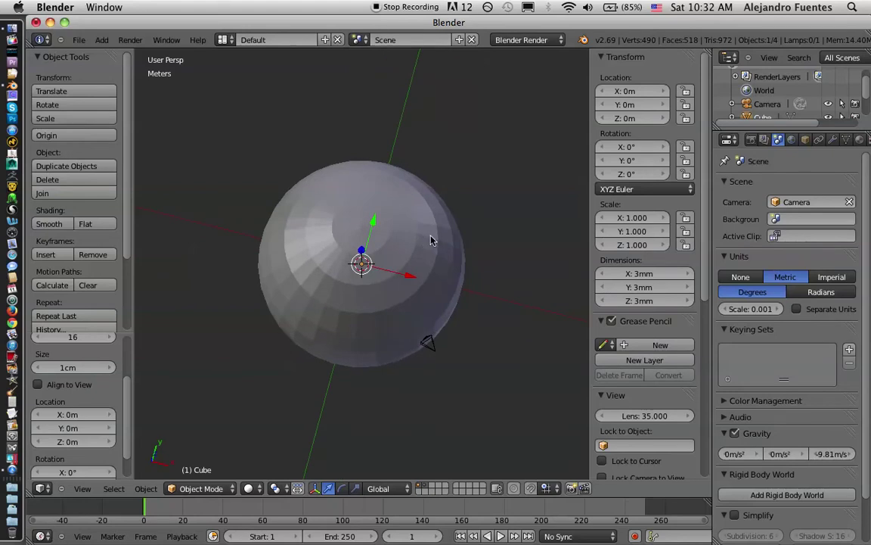
{"action": "mouse_move", "coordinate": [426, 238]}
{"action": "middle_mouse_down"}
{"action": "mouse_move", "coordinate": [436, 238]}
{"action": "mouse_move", "coordinate": [422, 238]}
{"action": "mouse_move", "coordinate": [430, 236]}
{"action": "mouse_move", "coordinate": [405, 195]}
{"action": "mouse_move", "coordinate": [436, 246]}
{"action": "middle_mouse_up"}
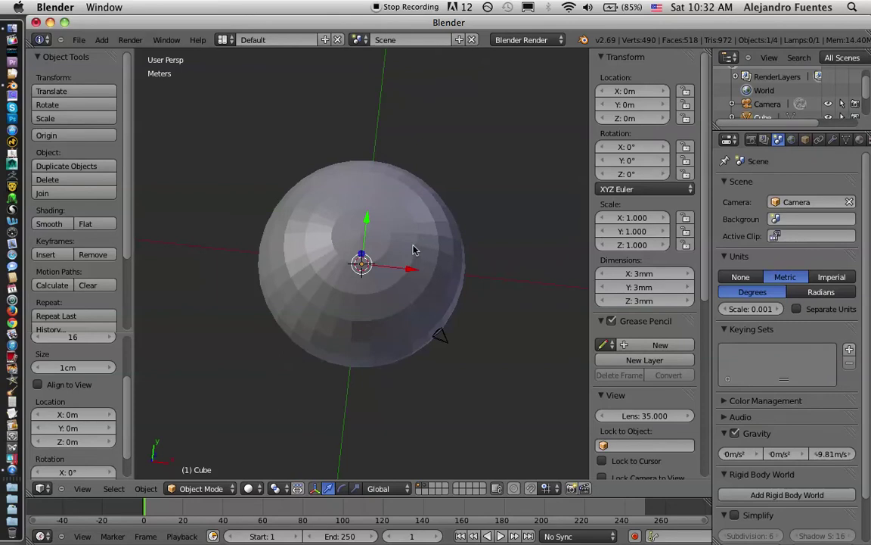
{"action": "mouse_move", "coordinate": [413, 250]}
{"action": "middle_mouse_down"}
{"action": "mouse_move", "coordinate": [408, 175]}
{"action": "mouse_move", "coordinate": [412, 292]}
{"action": "mouse_move", "coordinate": [426, 295]}
{"action": "middle_mouse_up"}
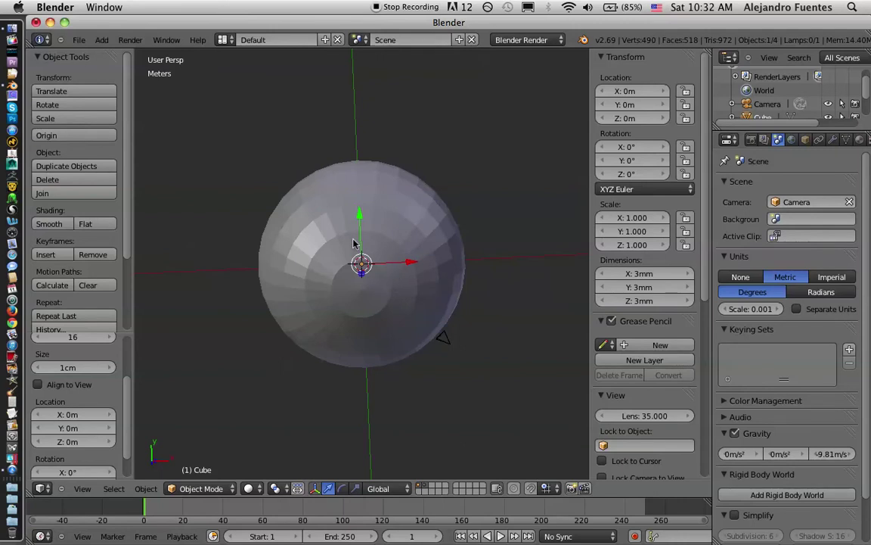
{"action": "mouse_move", "coordinate": [354, 252]}
{"action": "middle_mouse_down"}
{"action": "mouse_move", "coordinate": [388, 281]}
{"action": "mouse_move", "coordinate": [391, 253]}
{"action": "mouse_move", "coordinate": [395, 259]}
{"action": "middle_mouse_up"}
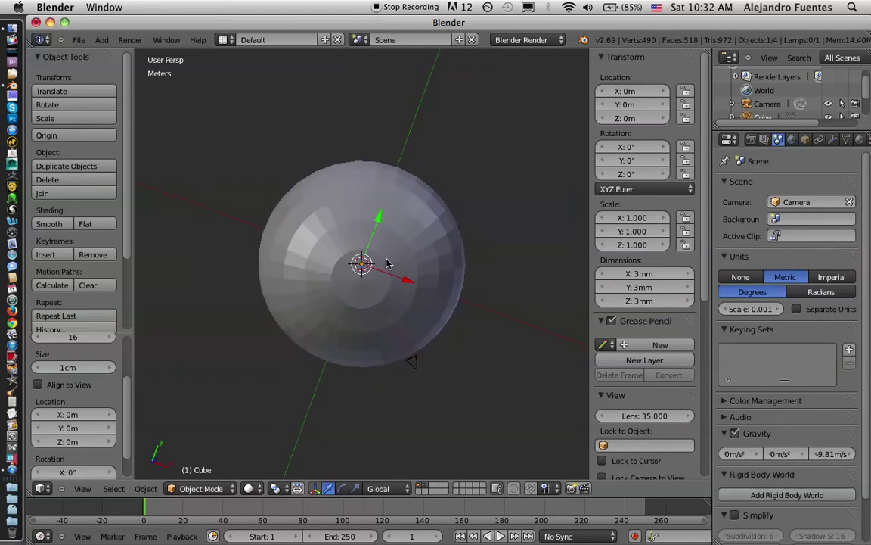
{"action": "mouse_move", "coordinate": [381, 262]}
{"action": "middle_mouse_down"}
{"action": "mouse_move", "coordinate": [381, 286]}
{"action": "mouse_move", "coordinate": [398, 198]}
{"action": "mouse_move", "coordinate": [400, 321]}
{"action": "mouse_move", "coordinate": [451, 315]}
{"action": "mouse_move", "coordinate": [440, 350]}
{"action": "mouse_move", "coordinate": [403, 330]}
{"action": "mouse_move", "coordinate": [406, 317]}
{"action": "mouse_move", "coordinate": [426, 310]}
{"action": "middle_mouse_up"}
{"action": "mouse_move", "coordinate": [380, 218]}
{"action": "middle_mouse_down"}
{"action": "mouse_move", "coordinate": [363, 258]}
{"action": "mouse_move", "coordinate": [411, 296]}
{"action": "mouse_move", "coordinate": [381, 301]}
{"action": "mouse_move", "coordinate": [383, 219]}
{"action": "mouse_move", "coordinate": [380, 236]}
{"action": "mouse_move", "coordinate": [334, 233]}
{"action": "mouse_move", "coordinate": [379, 226]}
{"action": "mouse_move", "coordinate": [355, 252]}
{"action": "middle_mouse_up"}
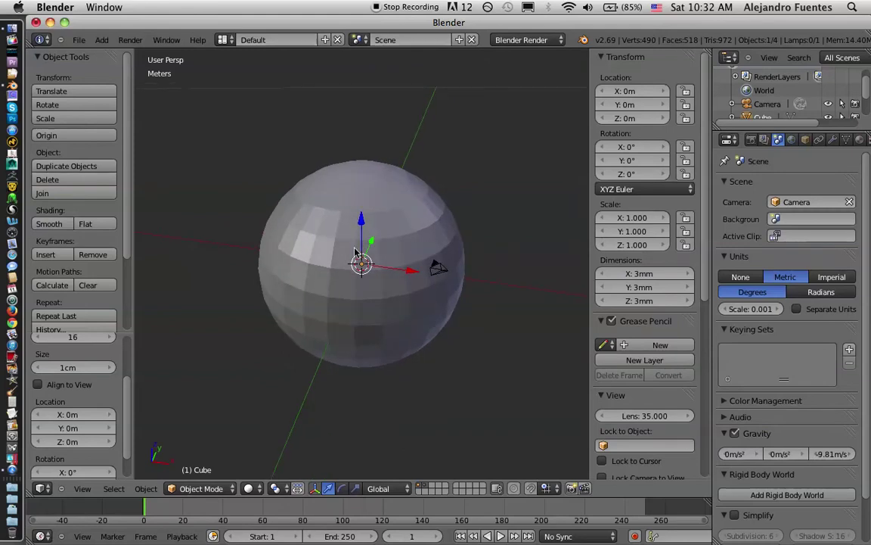
{"action": "middle_click_drag", "start_coordinate": [380, 335], "coordinate": [351, 340]}
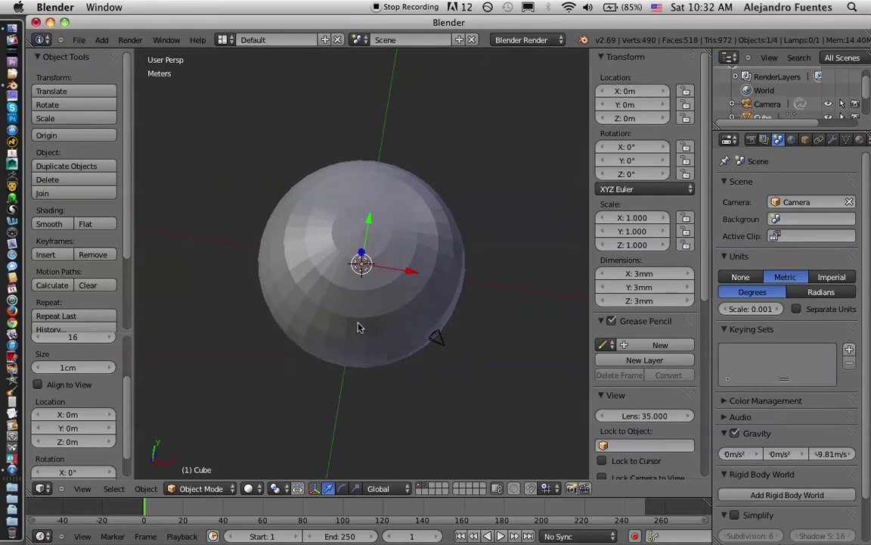
{"action": "mouse_move", "coordinate": [359, 327]}
{"action": "middle_mouse_down"}
{"action": "mouse_move", "coordinate": [428, 291]}
{"action": "mouse_move", "coordinate": [365, 306]}
{"action": "mouse_move", "coordinate": [408, 295]}
{"action": "mouse_move", "coordinate": [383, 297]}
{"action": "mouse_move", "coordinate": [413, 284]}
{"action": "mouse_move", "coordinate": [385, 286]}
{"action": "mouse_move", "coordinate": [416, 294]}
{"action": "mouse_move", "coordinate": [378, 297]}
{"action": "mouse_move", "coordinate": [381, 288]}
{"action": "mouse_move", "coordinate": [418, 286]}
{"action": "mouse_move", "coordinate": [377, 294]}
{"action": "mouse_move", "coordinate": [402, 317]}
{"action": "mouse_move", "coordinate": [395, 321]}
{"action": "mouse_move", "coordinate": [373, 283]}
{"action": "mouse_move", "coordinate": [423, 296]}
{"action": "mouse_move", "coordinate": [410, 277]}
{"action": "middle_mouse_up"}
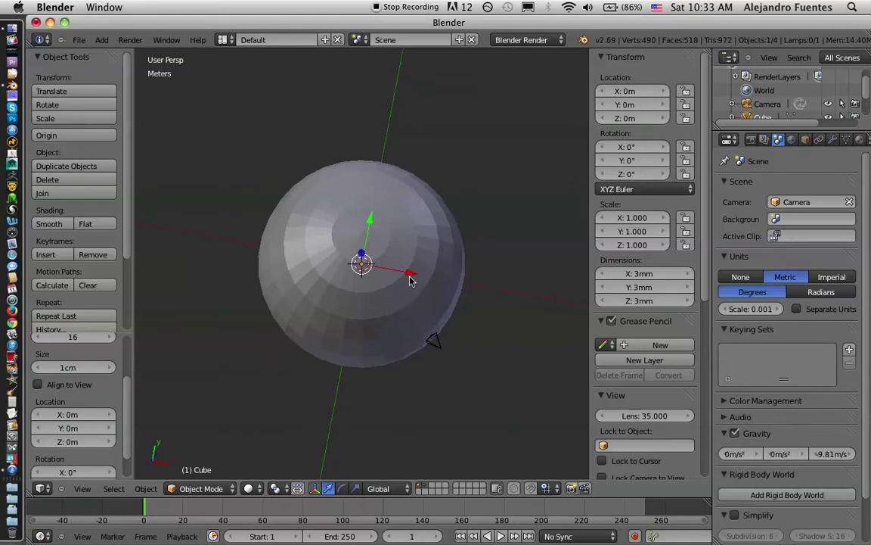
Move the cube along the X axis out of the sphere, to an X location of about 1.31 cm.
{"action": "left_click_drag", "start_coordinate": [412, 278], "coordinate": [556, 295]}
{"action": "middle_click_drag", "start_coordinate": [530, 273], "coordinate": [503, 256]}
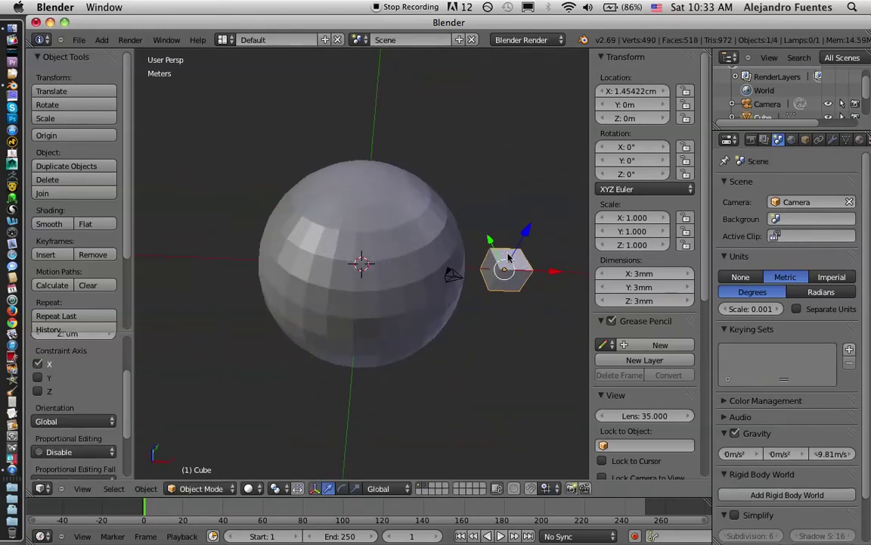
{"action": "left_click_drag", "start_coordinate": [556, 279], "coordinate": [540, 278]}
Show the second layer alone, alternating once with the first layer, and select the sphere on it.
{"action": "middle_click_drag", "start_coordinate": [496, 273], "coordinate": [467, 266]}
{"action": "mouse_move", "coordinate": [368, 220]}
{"action": "middle_mouse_down"}
{"action": "mouse_move", "coordinate": [350, 272]}
{"action": "mouse_move", "coordinate": [343, 197]}
{"action": "mouse_move", "coordinate": [309, 195]}
{"action": "mouse_move", "coordinate": [373, 204]}
{"action": "middle_mouse_up"}
{"action": "middle_click_drag", "start_coordinate": [528, 266], "coordinate": [391, 316]}
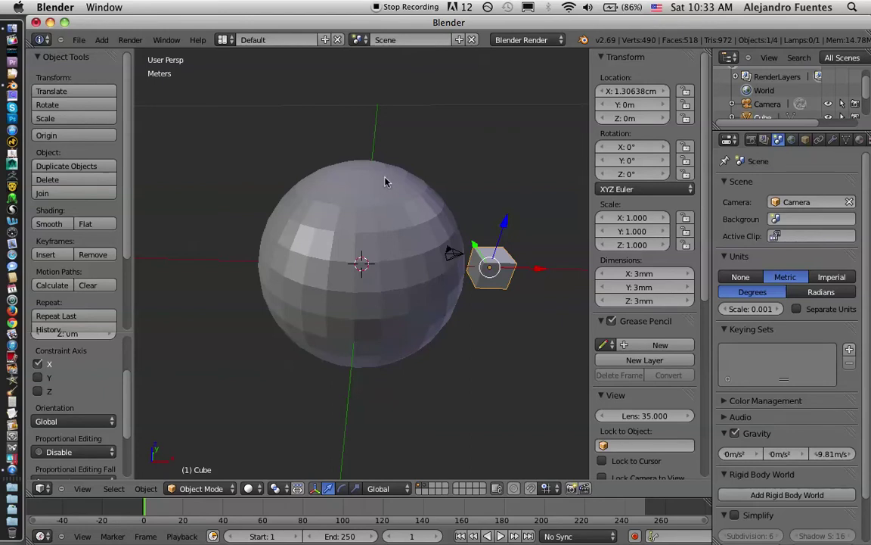
{"action": "middle_click_drag", "start_coordinate": [449, 151], "coordinate": [490, 278]}
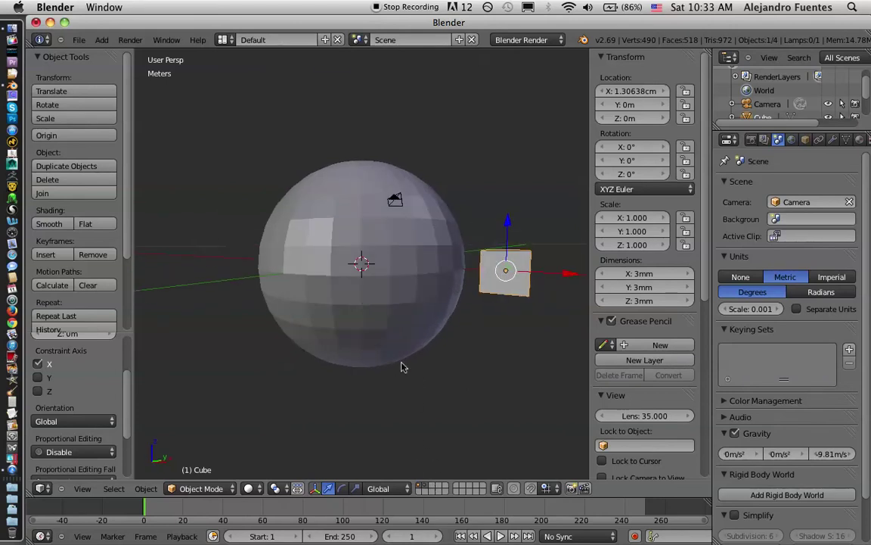
{"action": "left_click", "coordinate": [425, 488]}
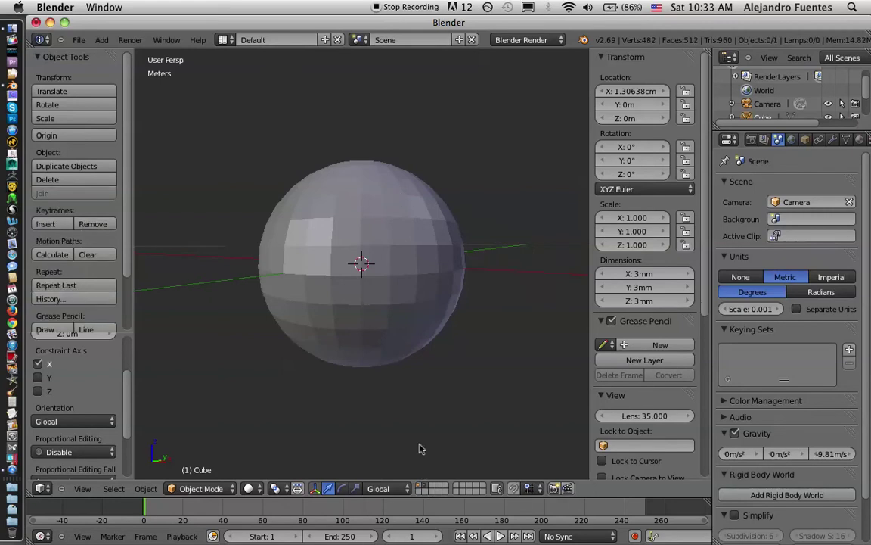
{"action": "left_click", "coordinate": [421, 488]}
{"action": "left_click", "coordinate": [425, 487]}
{"action": "right_click", "coordinate": [371, 263]}
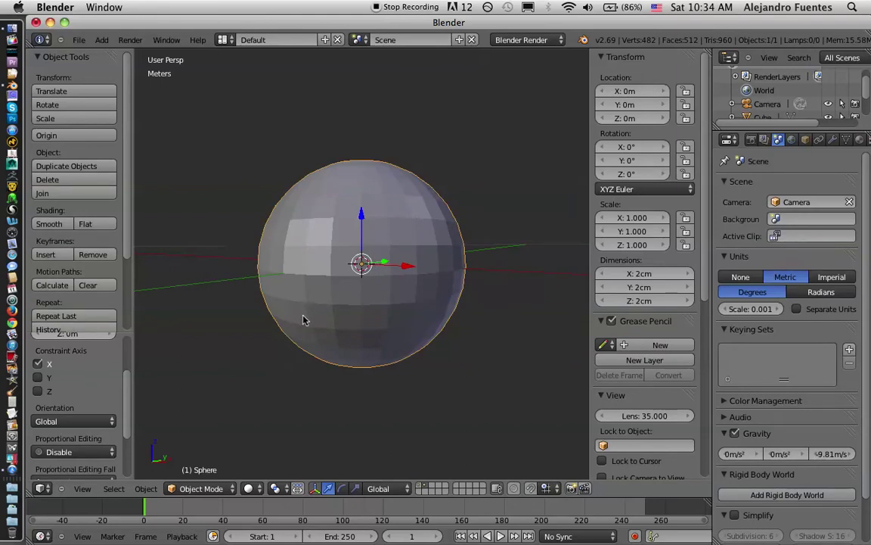
{"action": "middle_click_drag", "start_coordinate": [321, 282], "coordinate": [297, 289]}
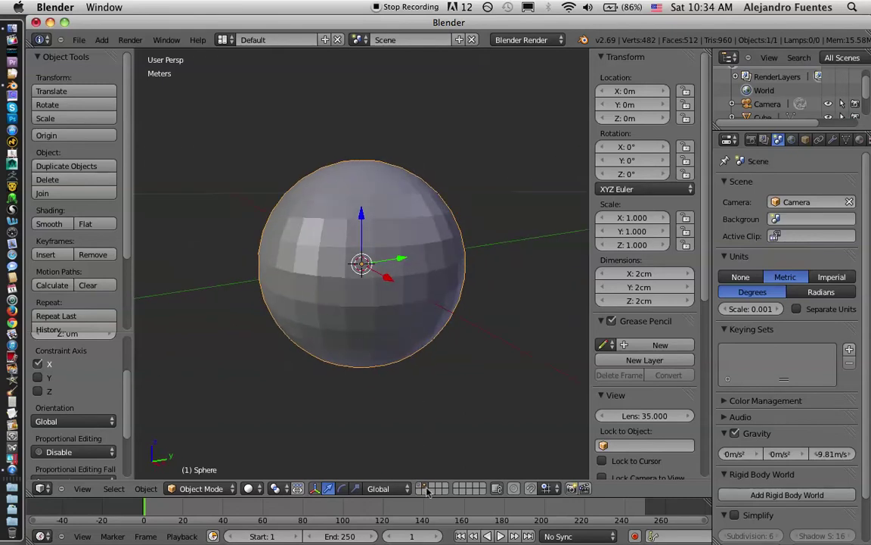
Show only the first layer and select the cube on it.
{"action": "left_click", "coordinate": [418, 488]}
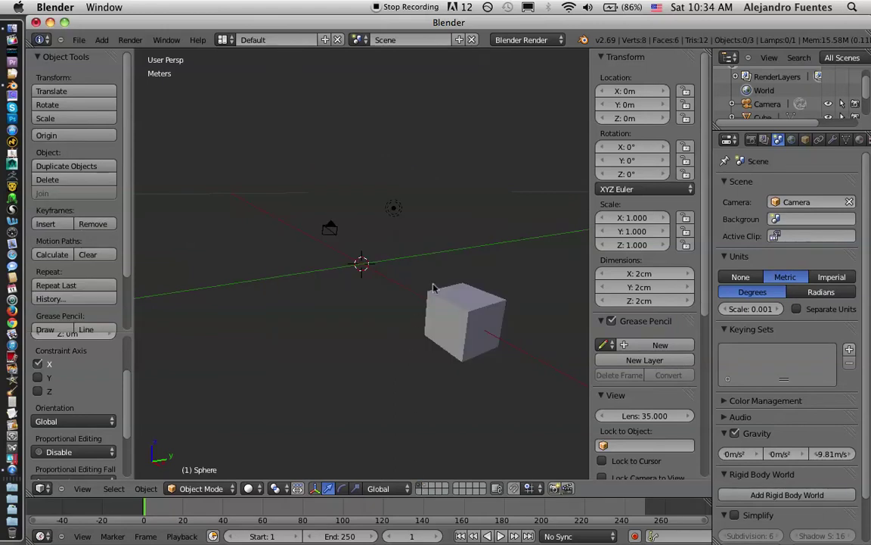
{"action": "middle_click_drag", "start_coordinate": [420, 337], "coordinate": [427, 314]}
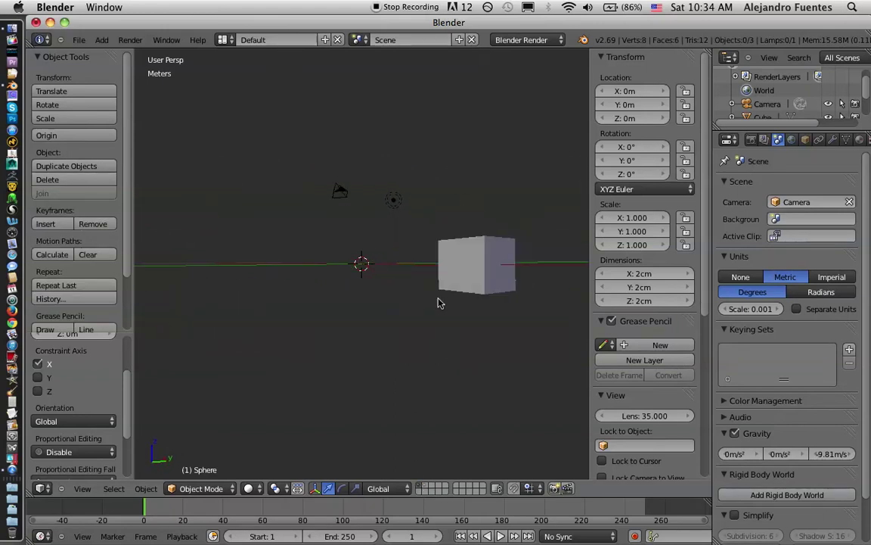
{"action": "right_click", "coordinate": [469, 262]}
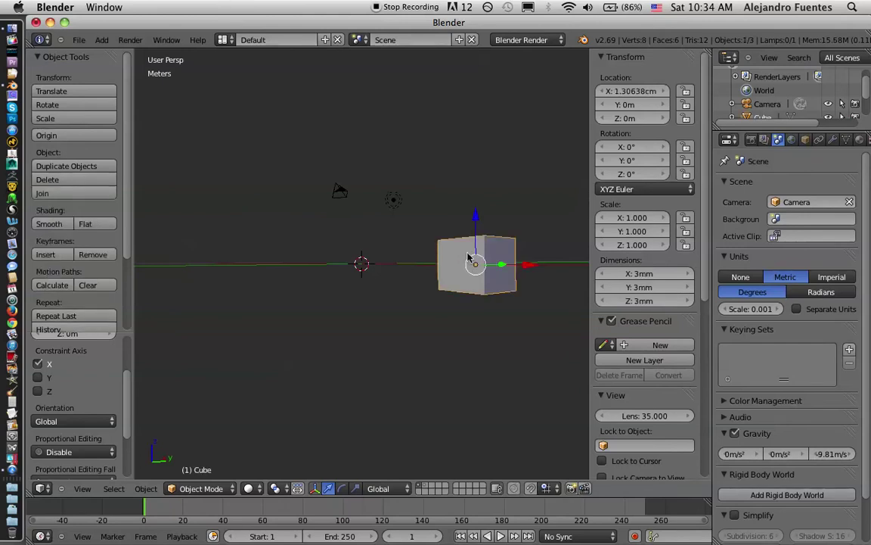
{"action": "middle_click_drag", "start_coordinate": [470, 270], "coordinate": [415, 227]}
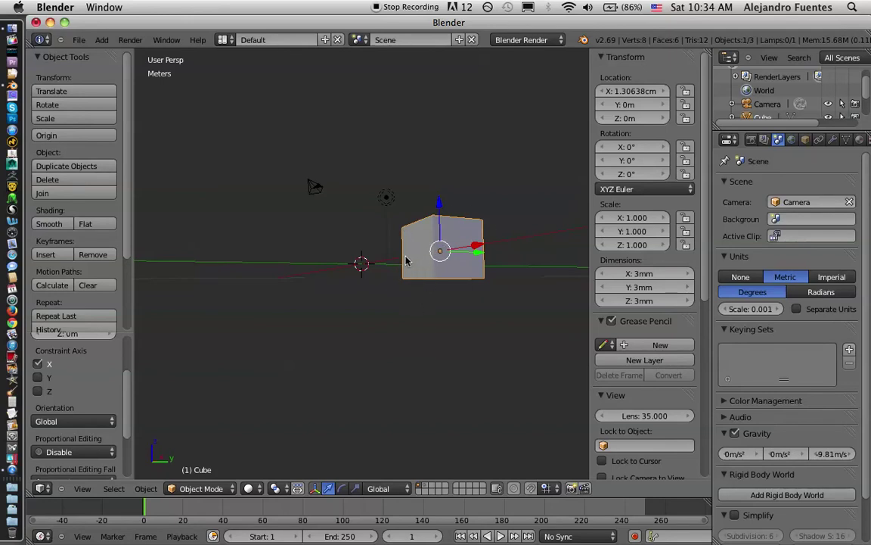
Deselect everything and show the second layer together with the first, so the sphere and cube are both displayed.
{"action": "key", "text": "a"}
{"action": "middle_click_drag", "start_coordinate": [390, 256], "coordinate": [425, 234]}
{"action": "middle_click_drag", "start_coordinate": [364, 237], "coordinate": [415, 269]}
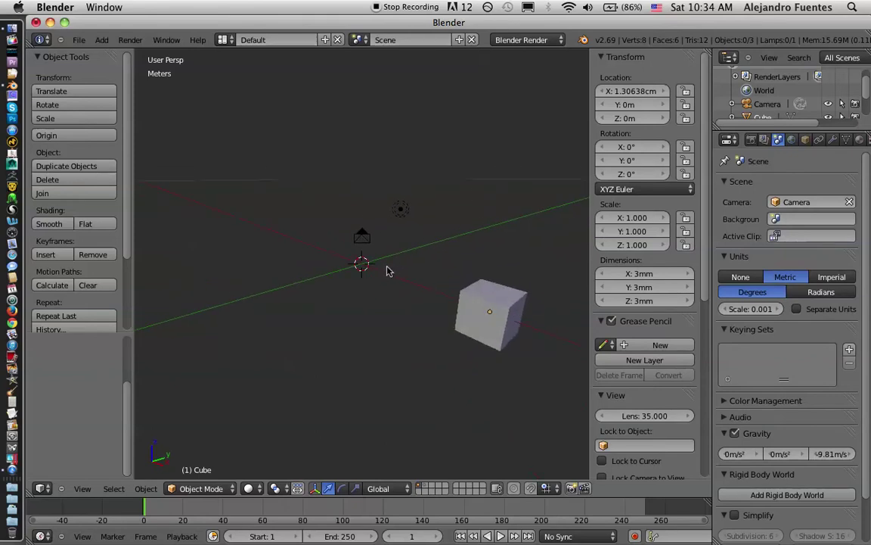
{"action": "mouse_move", "coordinate": [373, 272]}
{"action": "middle_mouse_down"}
{"action": "mouse_move", "coordinate": [383, 247]}
{"action": "mouse_move", "coordinate": [376, 262]}
{"action": "middle_mouse_up"}
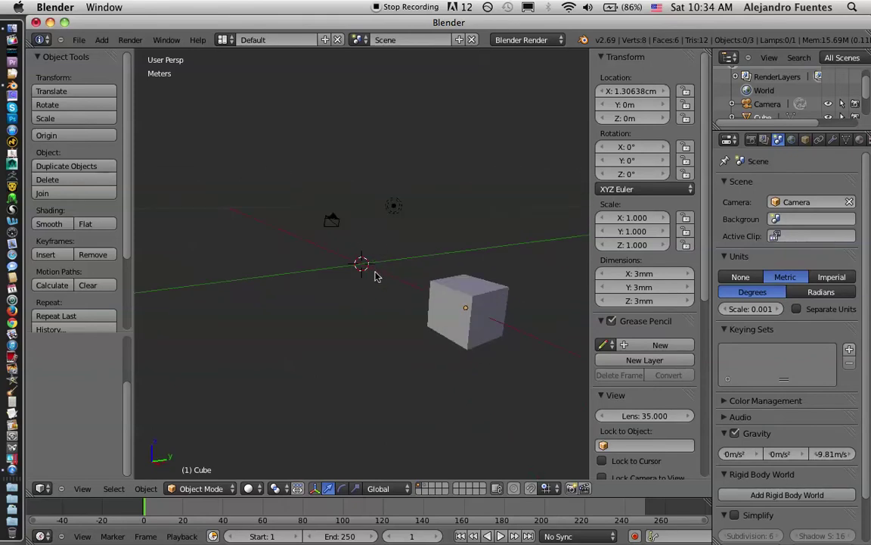
{"action": "middle_click_drag", "start_coordinate": [382, 251], "coordinate": [388, 273]}
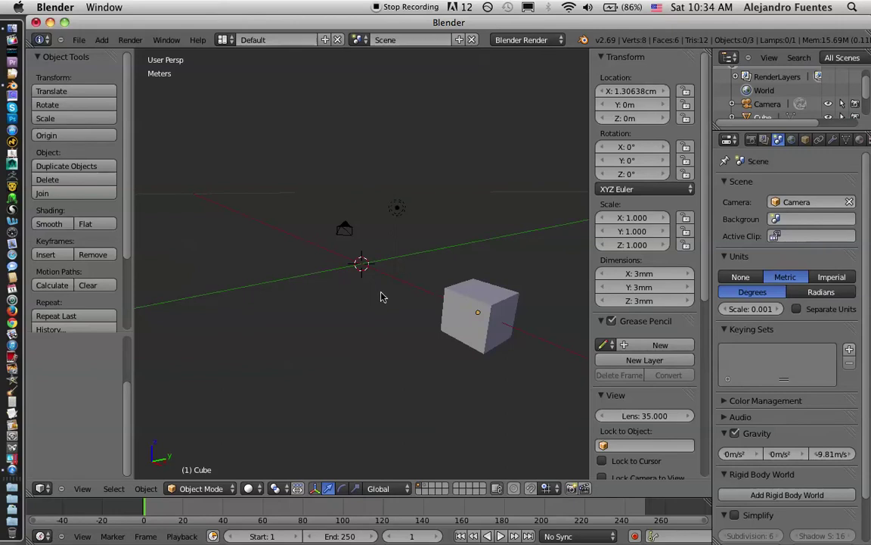
{"action": "left_click", "coordinate": [427, 490], "text": "shift"}
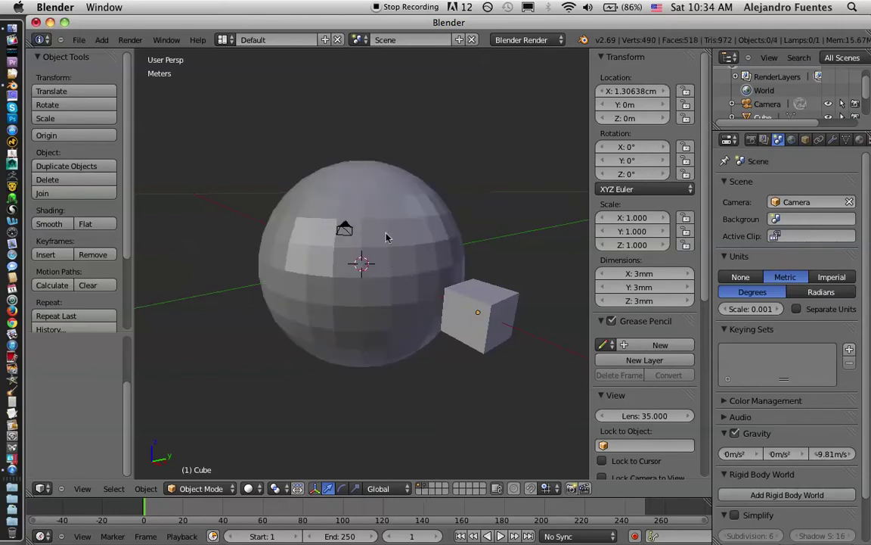
{"action": "middle_click_drag", "start_coordinate": [409, 240], "coordinate": [399, 258]}
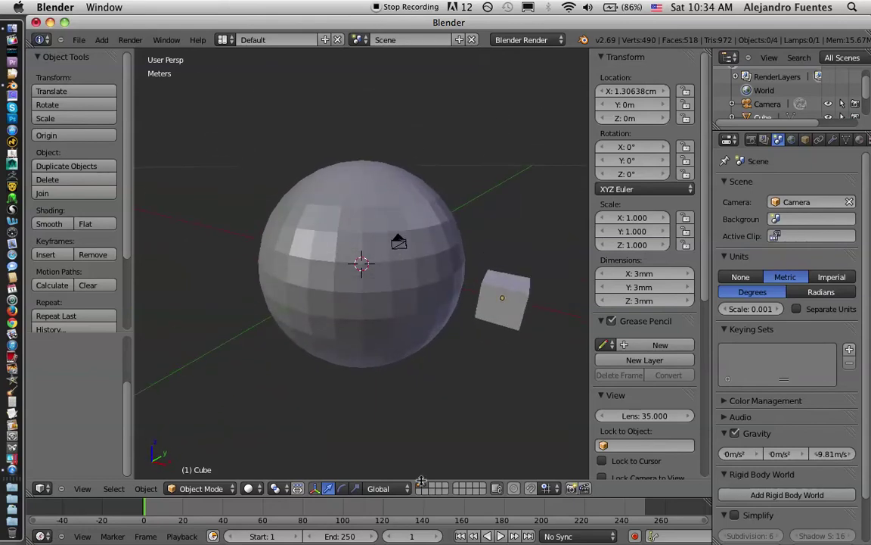
{"action": "middle_click_drag", "start_coordinate": [387, 343], "coordinate": [406, 310]}
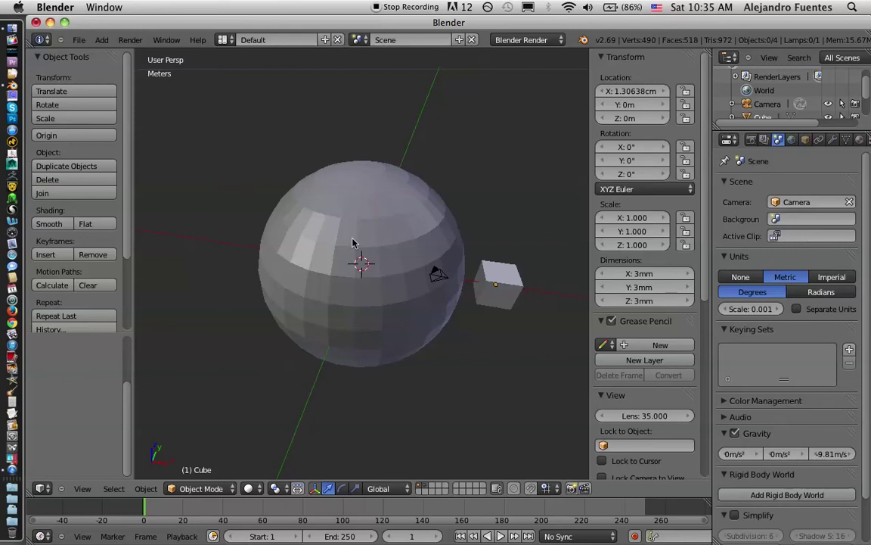
Select the sphere and switch it to Sculpt Mode.
{"action": "right_click", "coordinate": [364, 210]}
{"action": "key", "text": "g"}
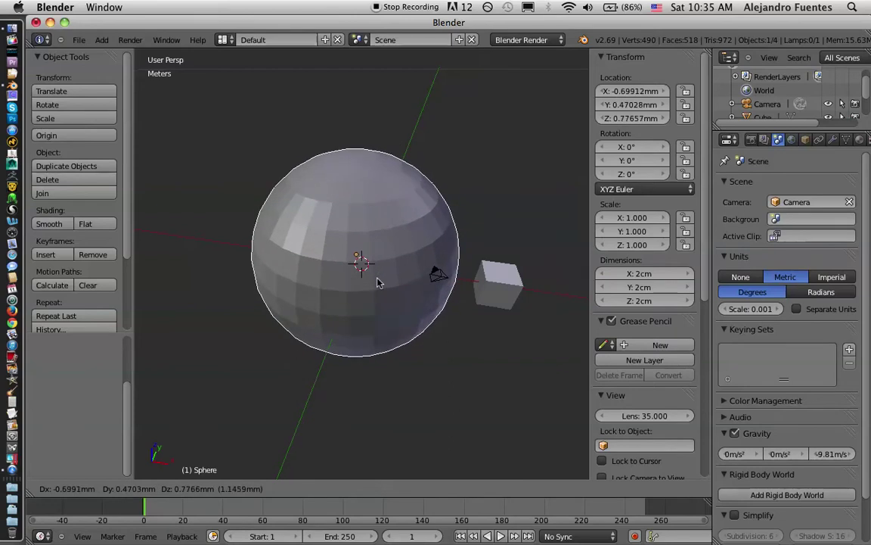
{"action": "key", "text": "Escape"}
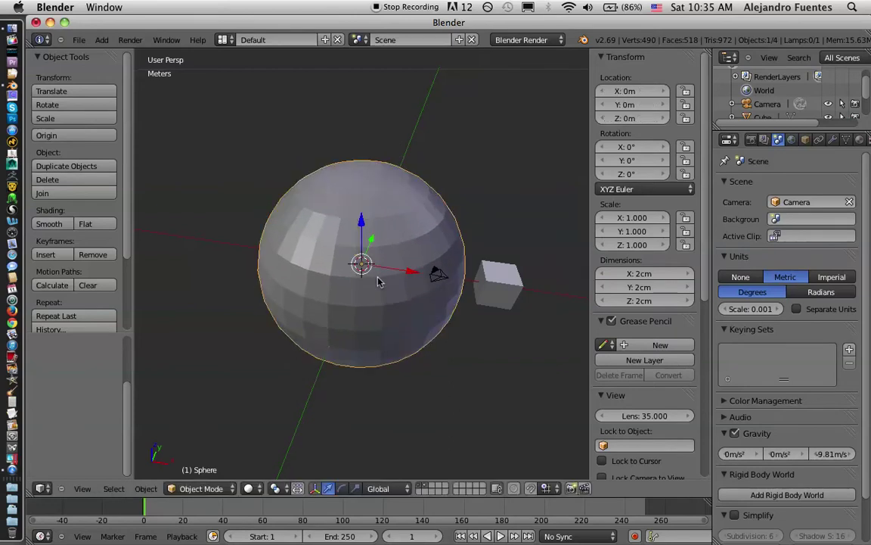
{"action": "middle_click_drag", "start_coordinate": [343, 334], "coordinate": [371, 292]}
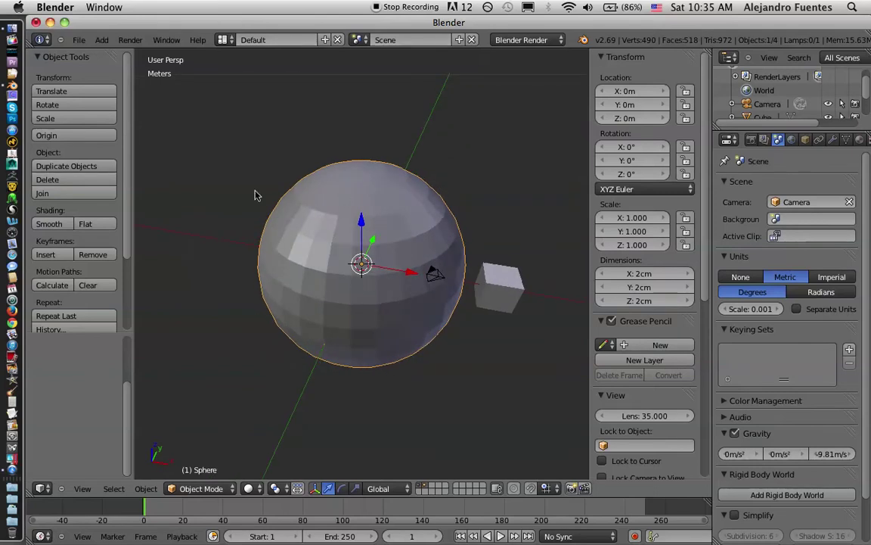
{"action": "scroll", "coordinate": [126, 219], "scroll_direction": "down", "scroll_amount": 8}
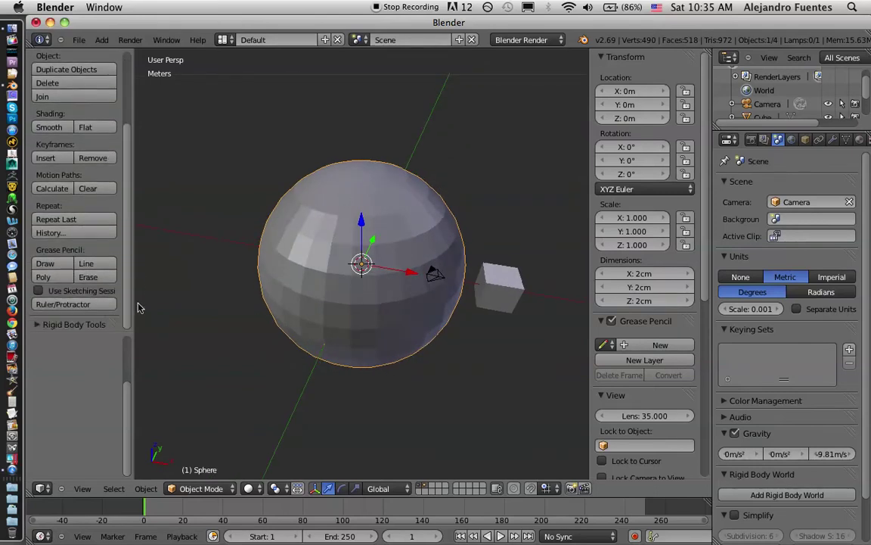
{"action": "scroll", "coordinate": [126, 197], "scroll_direction": "up", "scroll_amount": 8}
{"action": "scroll", "coordinate": [127, 182], "scroll_direction": "down", "scroll_amount": 6}
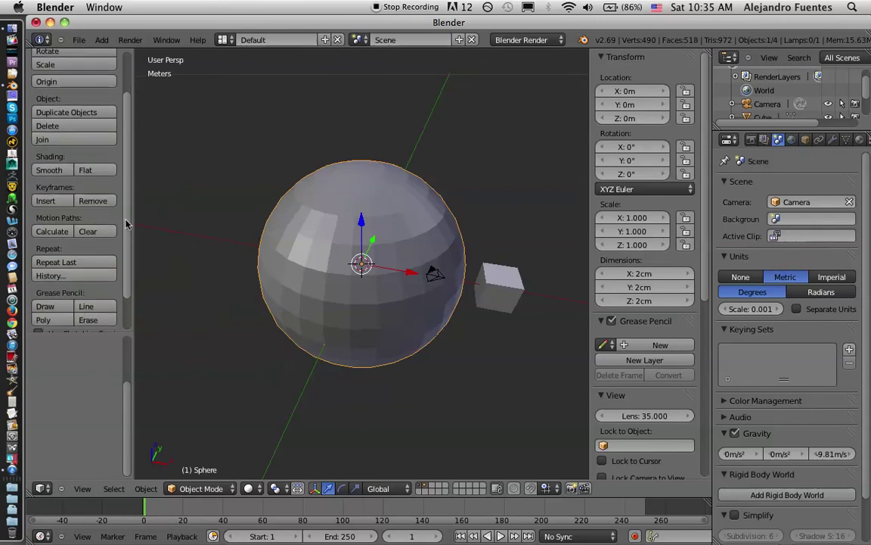
{"action": "scroll", "coordinate": [129, 193], "scroll_direction": "up", "scroll_amount": 6}
{"action": "scroll", "coordinate": [129, 193], "scroll_direction": "up", "scroll_amount": 1}
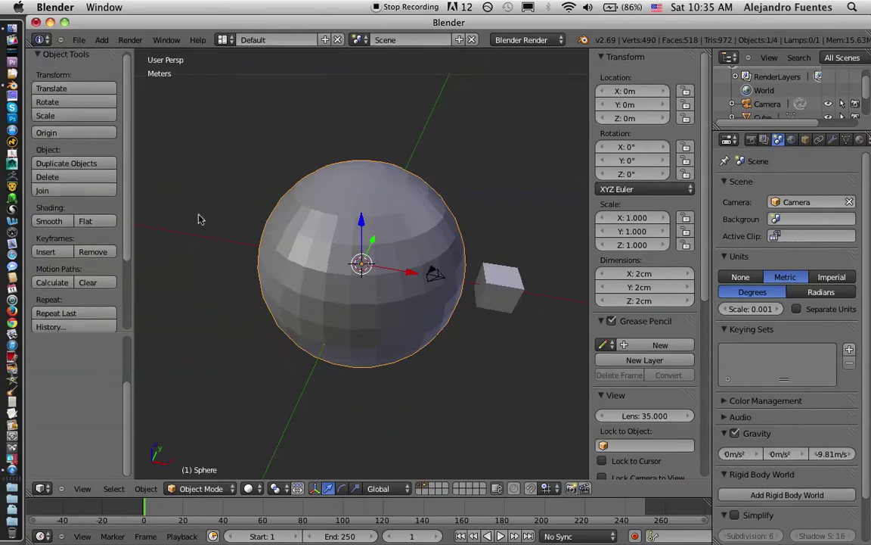
{"action": "left_click", "coordinate": [231, 491]}
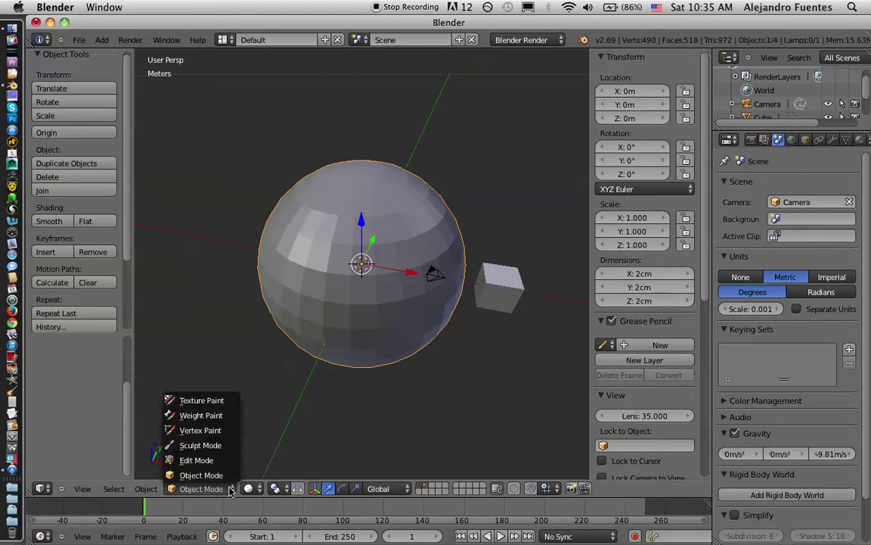
{"action": "left_click", "coordinate": [216, 445]}
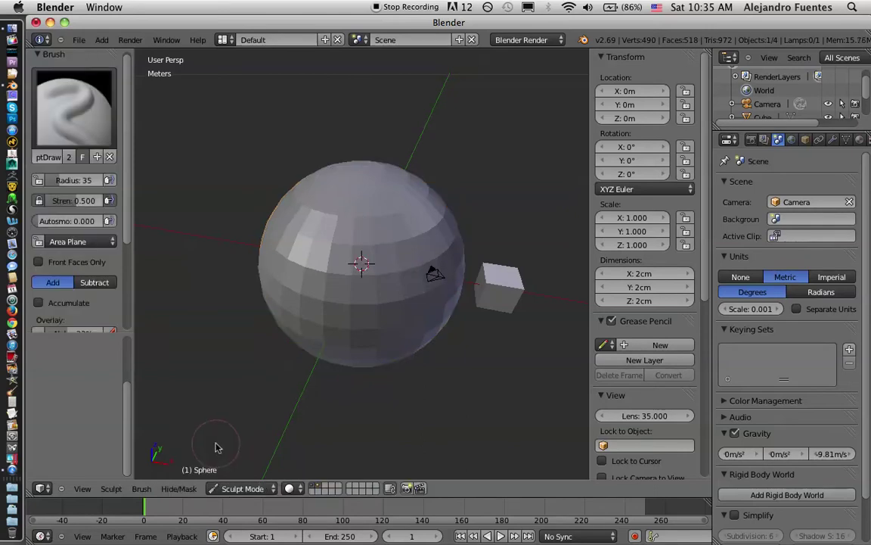
{"action": "mouse_move", "coordinate": [299, 240]}
{"action": "middle_mouse_down"}
{"action": "mouse_move", "coordinate": [317, 252]}
{"action": "mouse_move", "coordinate": [263, 263]}
{"action": "mouse_move", "coordinate": [360, 246]}
{"action": "mouse_move", "coordinate": [285, 230]}
{"action": "mouse_move", "coordinate": [289, 243]}
{"action": "middle_mouse_up"}
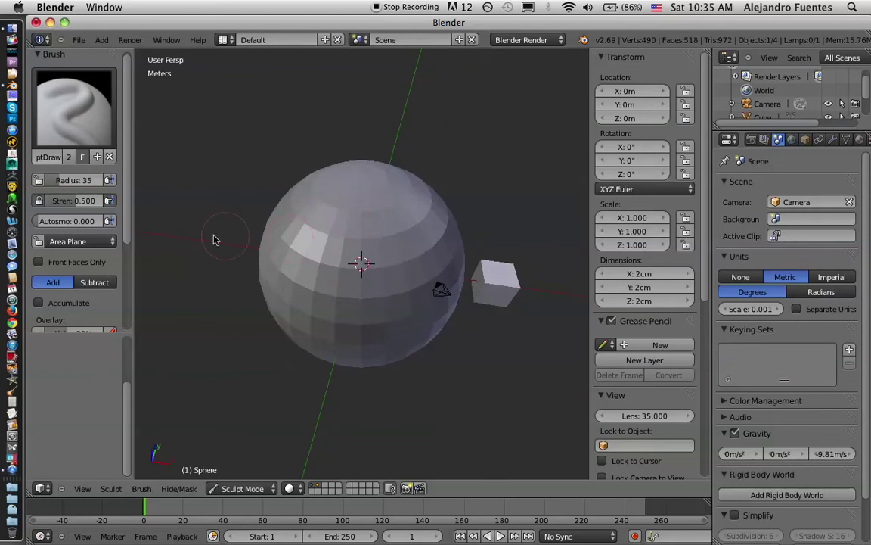
Choose the Brush sculpting brush and sculpt a few strokes on the sphere's upper side near the cube.
{"action": "mouse_move", "coordinate": [130, 192]}
{"action": "left_mouse_down"}
{"action": "mouse_move", "coordinate": [132, 217]}
{"action": "mouse_move", "coordinate": [133, 160]}
{"action": "left_mouse_up"}
{"action": "left_click", "coordinate": [75, 115]}
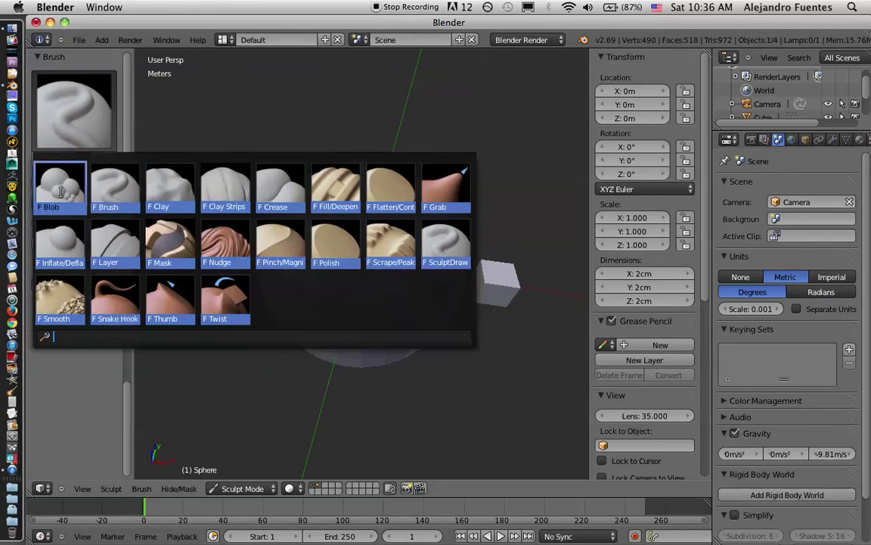
{"action": "left_click", "coordinate": [104, 185]}
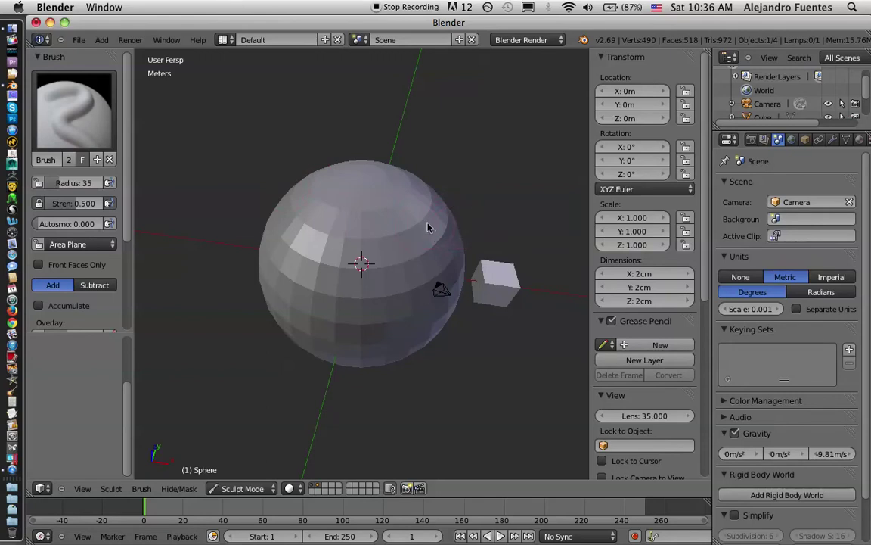
{"action": "mouse_move", "coordinate": [436, 236]}
{"action": "left_mouse_down"}
{"action": "mouse_move", "coordinate": [405, 249]}
{"action": "mouse_move", "coordinate": [412, 239]}
{"action": "mouse_move", "coordinate": [414, 272]}
{"action": "left_mouse_up"}
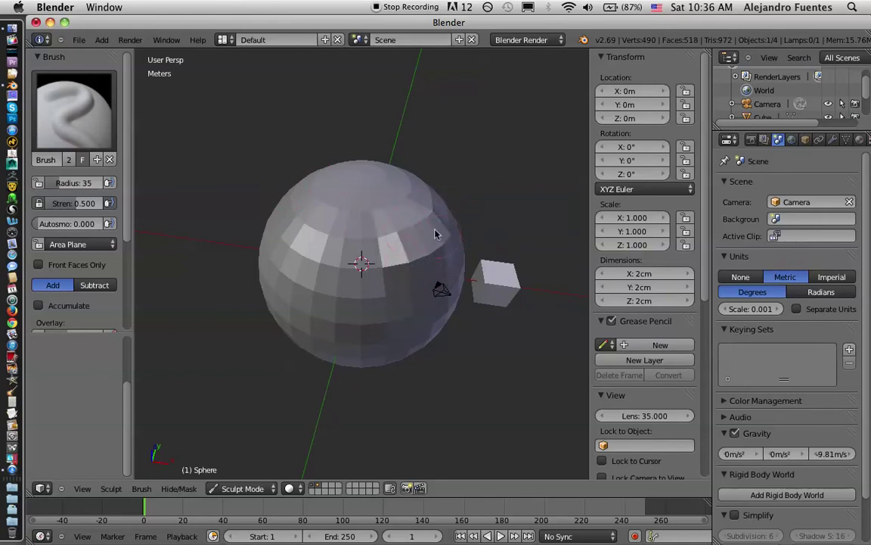
{"action": "middle_click_drag", "start_coordinate": [425, 191], "coordinate": [383, 246]}
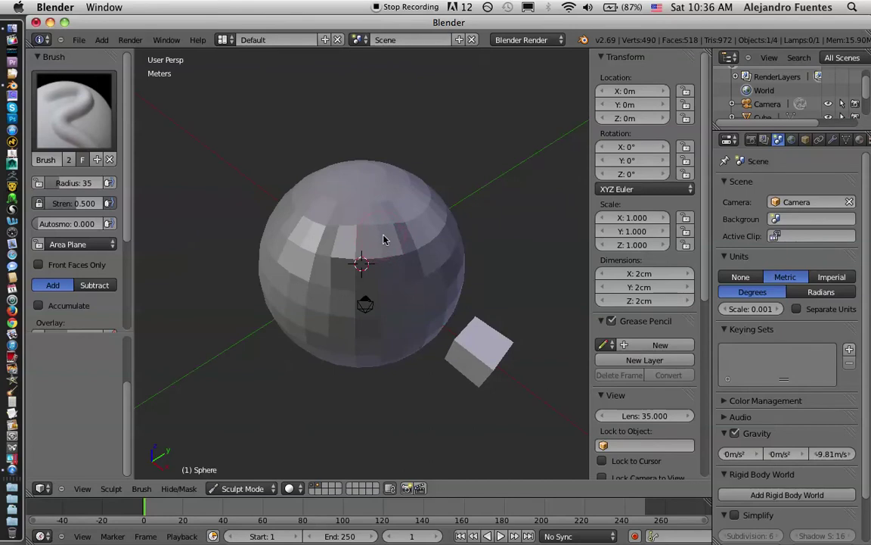
{"action": "middle_click_drag", "start_coordinate": [392, 200], "coordinate": [424, 263]}
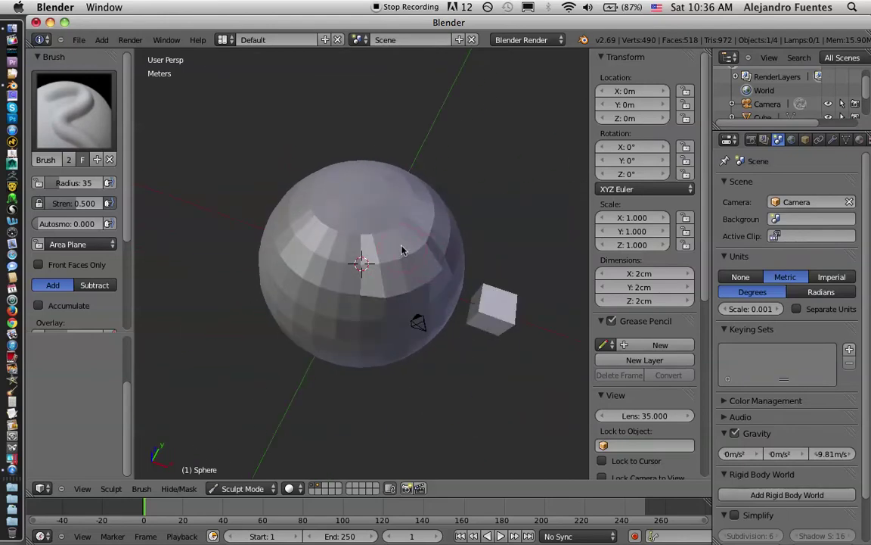
{"action": "middle_click_drag", "start_coordinate": [403, 247], "coordinate": [395, 230]}
{"action": "mouse_move", "coordinate": [394, 230]}
{"action": "left_mouse_down"}
{"action": "mouse_move", "coordinate": [403, 246]}
{"action": "mouse_move", "coordinate": [366, 296]}
{"action": "mouse_move", "coordinate": [386, 245]}
{"action": "left_mouse_up"}
{"action": "mouse_move", "coordinate": [383, 247]}
{"action": "middle_mouse_down"}
{"action": "mouse_move", "coordinate": [418, 245]}
{"action": "mouse_move", "coordinate": [395, 242]}
{"action": "mouse_move", "coordinate": [363, 258]}
{"action": "mouse_move", "coordinate": [393, 223]}
{"action": "mouse_move", "coordinate": [331, 290]}
{"action": "mouse_move", "coordinate": [386, 295]}
{"action": "mouse_move", "coordinate": [358, 263]}
{"action": "mouse_move", "coordinate": [363, 286]}
{"action": "mouse_move", "coordinate": [354, 261]}
{"action": "middle_mouse_up"}
Set the brush strength to 1.000 and sculpt a pronounced bulge on the sphere's upper side.
{"action": "left_click_drag", "start_coordinate": [65, 203], "coordinate": [103, 209]}
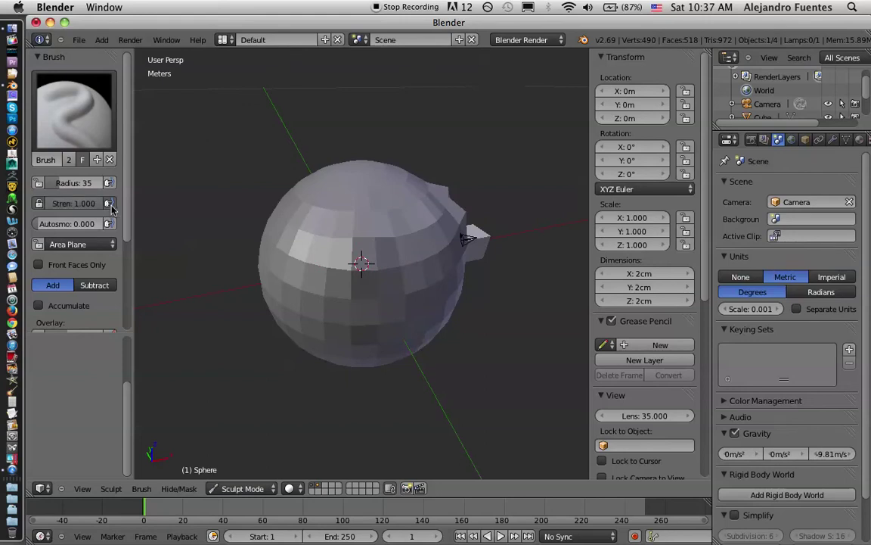
{"action": "mouse_move", "coordinate": [410, 239]}
{"action": "left_mouse_down"}
{"action": "mouse_move", "coordinate": [401, 216]}
{"action": "mouse_move", "coordinate": [406, 298]}
{"action": "mouse_move", "coordinate": [392, 270]}
{"action": "mouse_move", "coordinate": [391, 202]}
{"action": "mouse_move", "coordinate": [402, 249]}
{"action": "left_mouse_up"}
{"action": "mouse_move", "coordinate": [412, 238]}
{"action": "middle_mouse_down"}
{"action": "mouse_move", "coordinate": [349, 250]}
{"action": "mouse_move", "coordinate": [356, 285]}
{"action": "mouse_move", "coordinate": [382, 255]}
{"action": "mouse_move", "coordinate": [455, 278]}
{"action": "mouse_move", "coordinate": [352, 260]}
{"action": "mouse_move", "coordinate": [331, 243]}
{"action": "mouse_move", "coordinate": [362, 270]}
{"action": "mouse_move", "coordinate": [428, 296]}
{"action": "mouse_move", "coordinate": [402, 254]}
{"action": "mouse_move", "coordinate": [406, 270]}
{"action": "mouse_move", "coordinate": [397, 283]}
{"action": "mouse_move", "coordinate": [391, 253]}
{"action": "mouse_move", "coordinate": [400, 231]}
{"action": "middle_mouse_up"}
{"action": "mouse_move", "coordinate": [401, 231]}
{"action": "left_mouse_down"}
{"action": "mouse_move", "coordinate": [402, 305]}
{"action": "mouse_move", "coordinate": [359, 227]}
{"action": "left_mouse_up"}
{"action": "mouse_move", "coordinate": [361, 231]}
{"action": "middle_mouse_down"}
{"action": "mouse_move", "coordinate": [443, 286]}
{"action": "mouse_move", "coordinate": [466, 257]}
{"action": "middle_mouse_up"}
{"action": "mouse_move", "coordinate": [465, 257]}
{"action": "left_mouse_down"}
{"action": "mouse_move", "coordinate": [452, 202]}
{"action": "mouse_move", "coordinate": [465, 228]}
{"action": "mouse_move", "coordinate": [464, 260]}
{"action": "mouse_move", "coordinate": [428, 205]}
{"action": "left_mouse_up"}
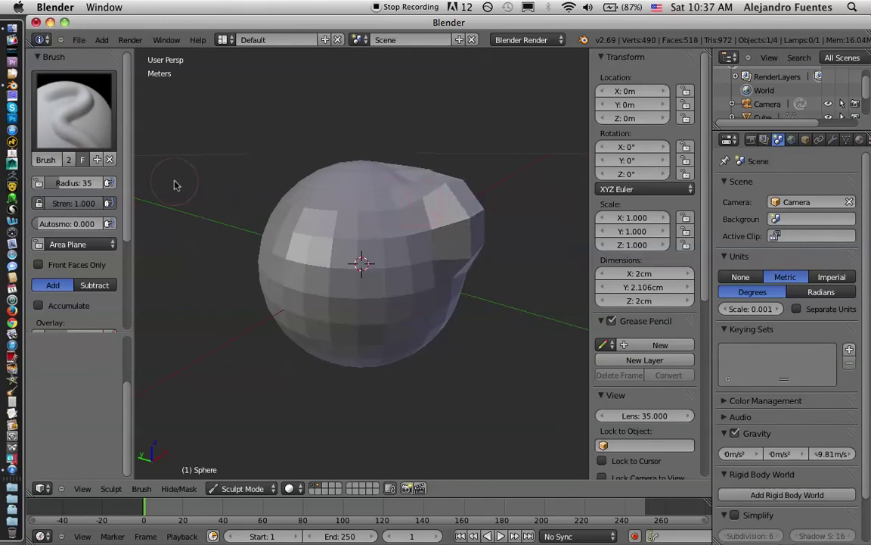
Choose the Snake Hook brush and pull a long spike out of the bulge on the sphere.
{"action": "left_click", "coordinate": [88, 123]}
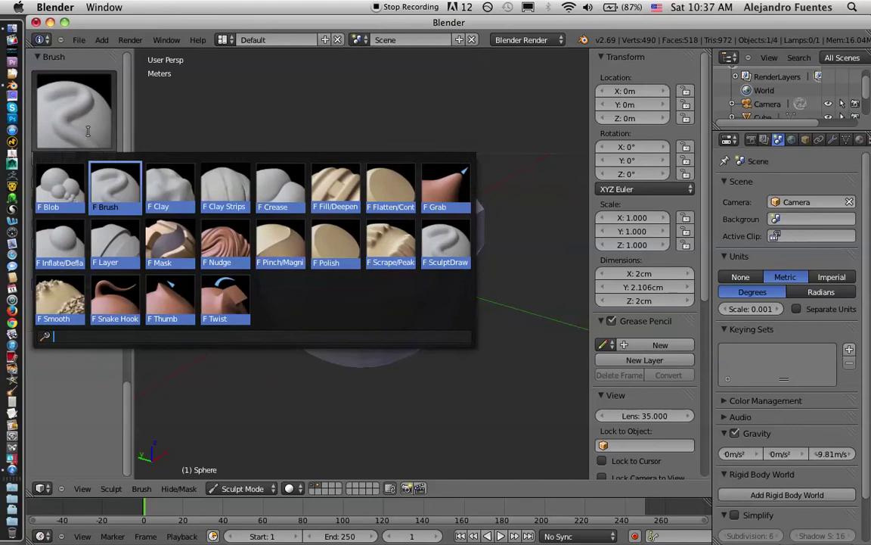
{"action": "left_click", "coordinate": [113, 296]}
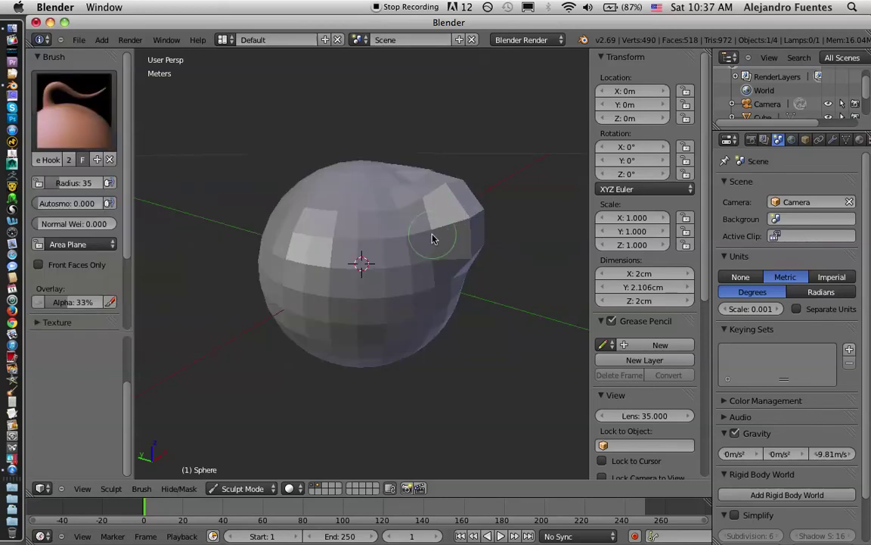
{"action": "mouse_move", "coordinate": [423, 239]}
{"action": "left_mouse_down"}
{"action": "mouse_move", "coordinate": [558, 199]}
{"action": "mouse_move", "coordinate": [583, 140]}
{"action": "mouse_move", "coordinate": [569, 131]}
{"action": "left_mouse_up"}
{"action": "mouse_move", "coordinate": [569, 131]}
{"action": "middle_mouse_down"}
{"action": "mouse_move", "coordinate": [463, 194]}
{"action": "mouse_move", "coordinate": [317, 208]}
{"action": "mouse_move", "coordinate": [361, 173]}
{"action": "mouse_move", "coordinate": [443, 187]}
{"action": "mouse_move", "coordinate": [363, 202]}
{"action": "mouse_move", "coordinate": [311, 195]}
{"action": "mouse_move", "coordinate": [371, 213]}
{"action": "mouse_move", "coordinate": [321, 206]}
{"action": "middle_mouse_up"}
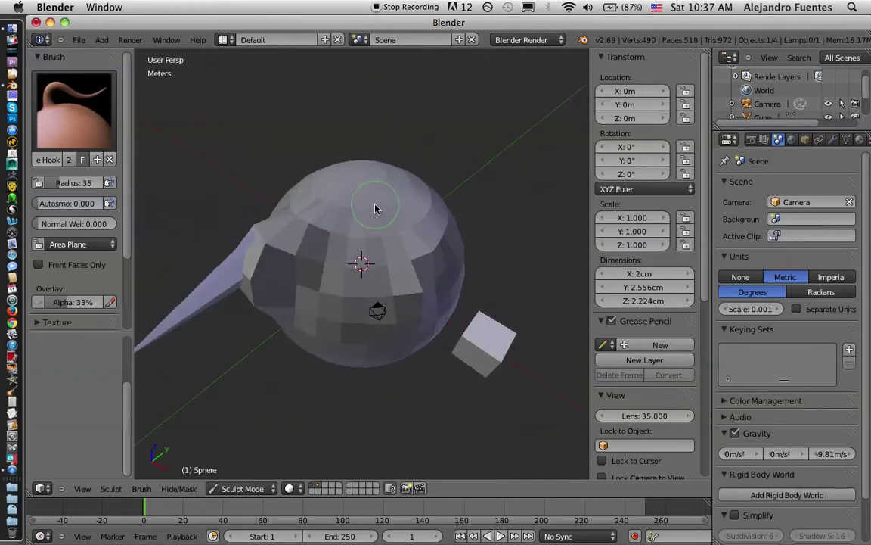
Undo the last five sculpting strokes, including the Snake Hook spike.
{"action": "key", "text": "ctrl+z"}
{"action": "key", "text": "ctrl+z"}
{"action": "key", "text": "ctrl+z"}
{"action": "key", "text": "ctrl+z"}
{"action": "key", "text": "ctrl+z"}
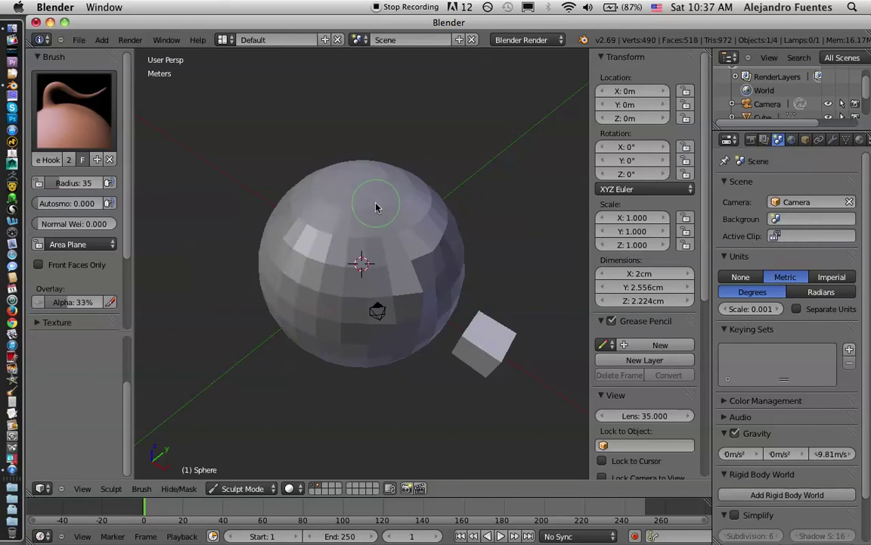
Set the 3D viewport to the Front view.
{"action": "mouse_move", "coordinate": [358, 207]}
{"action": "middle_mouse_down"}
{"action": "mouse_move", "coordinate": [401, 168]}
{"action": "mouse_move", "coordinate": [310, 154]}
{"action": "mouse_move", "coordinate": [233, 198]}
{"action": "mouse_move", "coordinate": [395, 233]}
{"action": "mouse_move", "coordinate": [428, 191]}
{"action": "mouse_move", "coordinate": [412, 210]}
{"action": "mouse_move", "coordinate": [444, 189]}
{"action": "mouse_move", "coordinate": [362, 299]}
{"action": "mouse_move", "coordinate": [401, 253]}
{"action": "mouse_move", "coordinate": [352, 248]}
{"action": "mouse_move", "coordinate": [354, 257]}
{"action": "mouse_move", "coordinate": [309, 208]}
{"action": "mouse_move", "coordinate": [322, 235]}
{"action": "middle_mouse_up"}
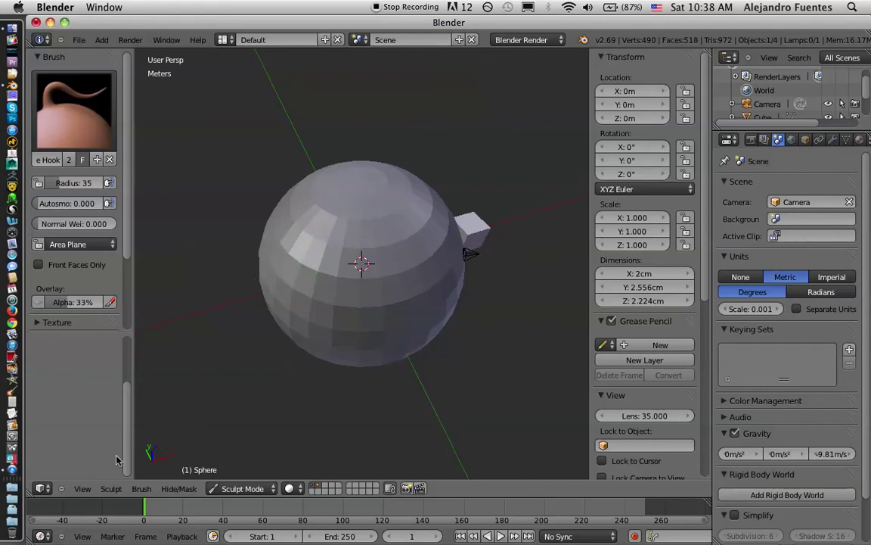
{"action": "left_click", "coordinate": [81, 489]}
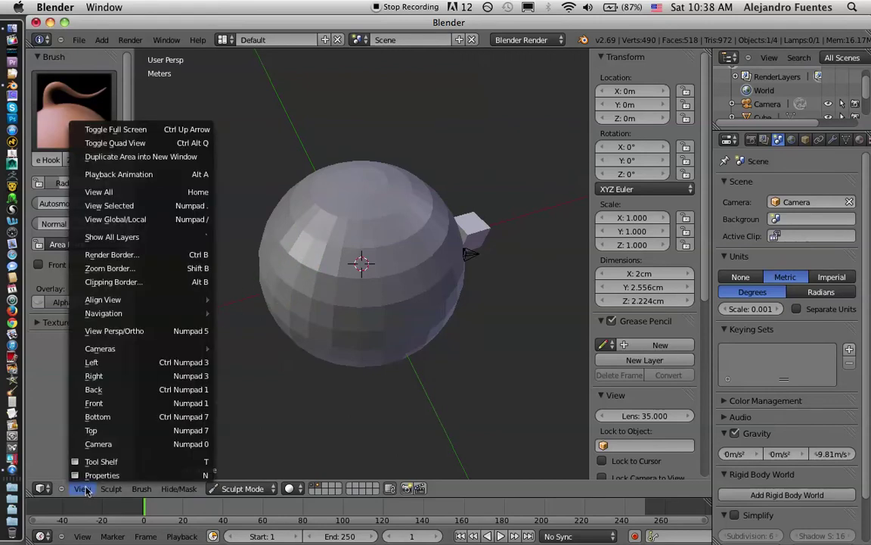
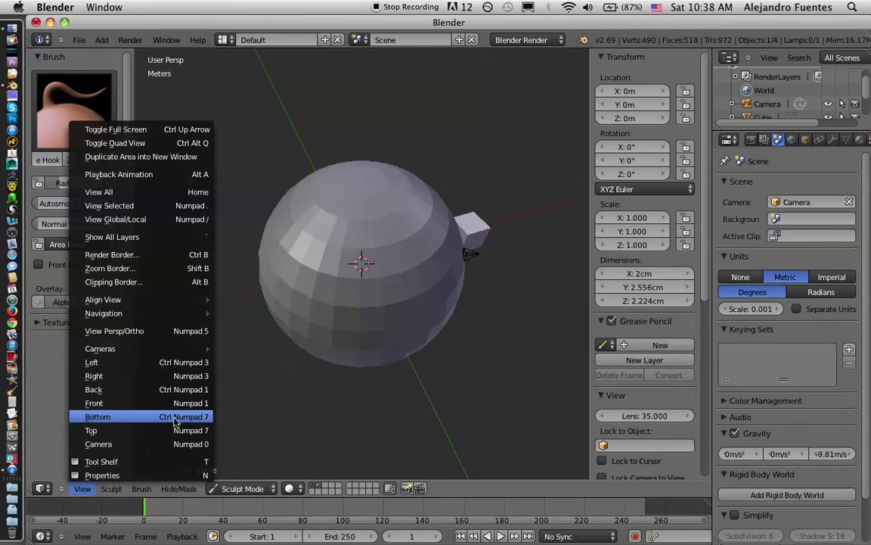
{"action": "left_click", "coordinate": [135, 404]}
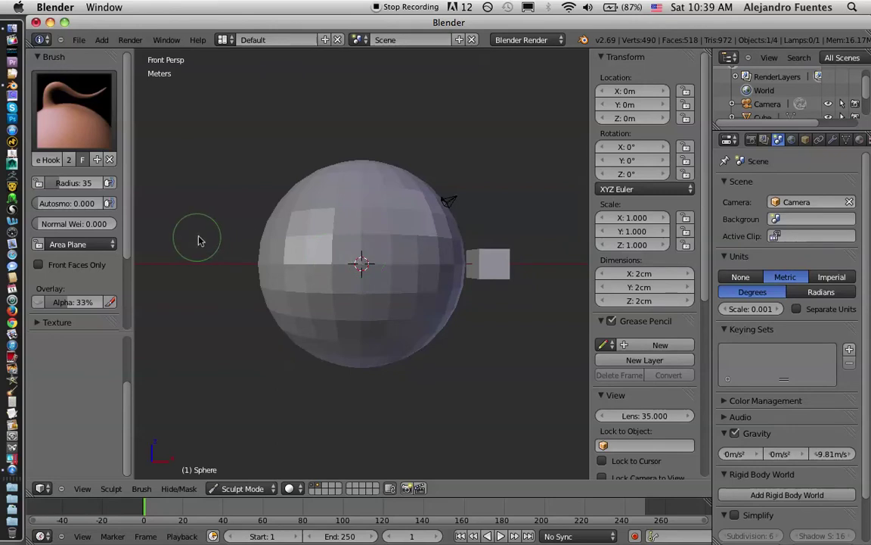
Expand the sculpting Symmetry settings, toggle X mirroring twice, and return to the brush settings.
{"action": "scroll", "coordinate": [129, 210], "scroll_direction": "down", "scroll_amount": 3}
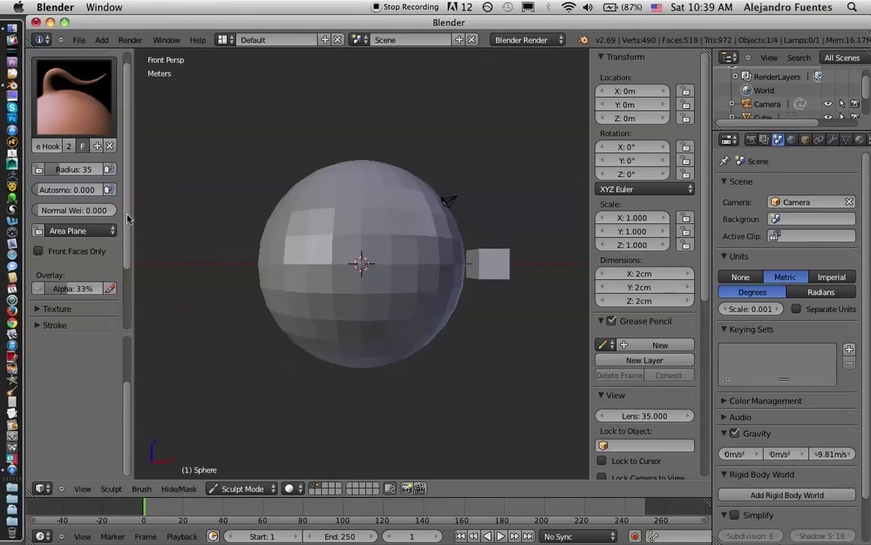
{"action": "scroll", "coordinate": [128, 210], "scroll_direction": "up", "scroll_amount": 2}
{"action": "scroll", "coordinate": [129, 210], "scroll_direction": "down", "scroll_amount": 4}
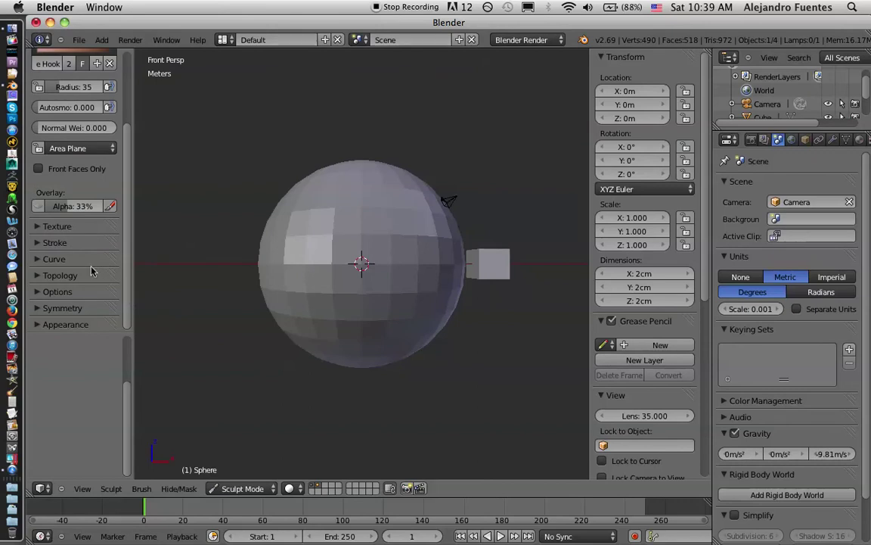
{"action": "left_click", "coordinate": [38, 309]}
{"action": "left_click_drag", "start_coordinate": [125, 239], "coordinate": [127, 322]}
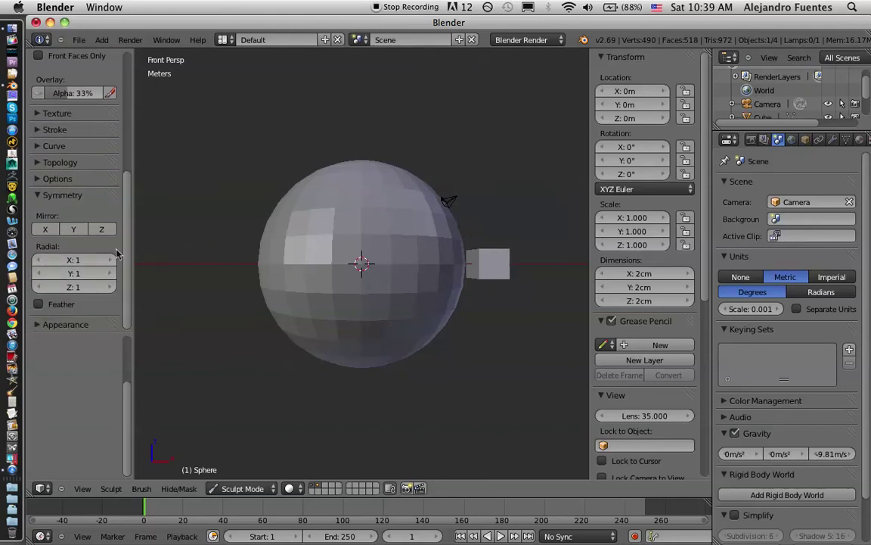
{"action": "left_click", "coordinate": [45, 230]}
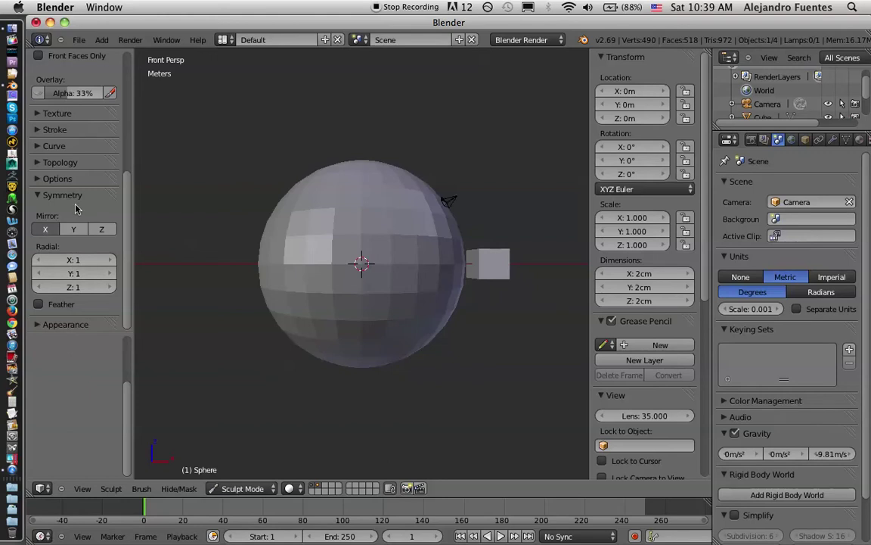
{"action": "left_click", "coordinate": [45, 229]}
{"action": "left_click_drag", "start_coordinate": [129, 191], "coordinate": [124, 71]}
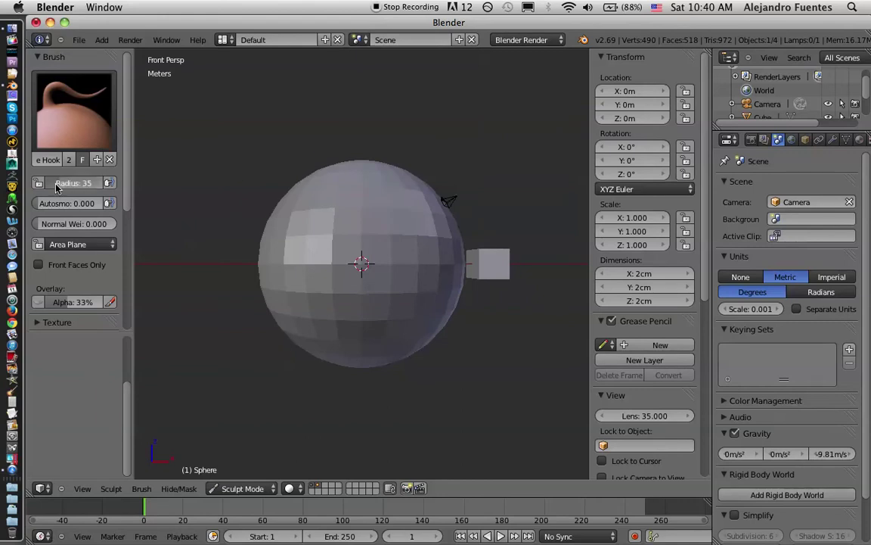
Set the Snake Hook brush radius to 139 and try pulling mirrored horns out of the sphere's upper half.
{"action": "left_click_drag", "start_coordinate": [76, 189], "coordinate": [80, 189]}
{"action": "left_click_drag", "start_coordinate": [85, 191], "coordinate": [82, 192]}
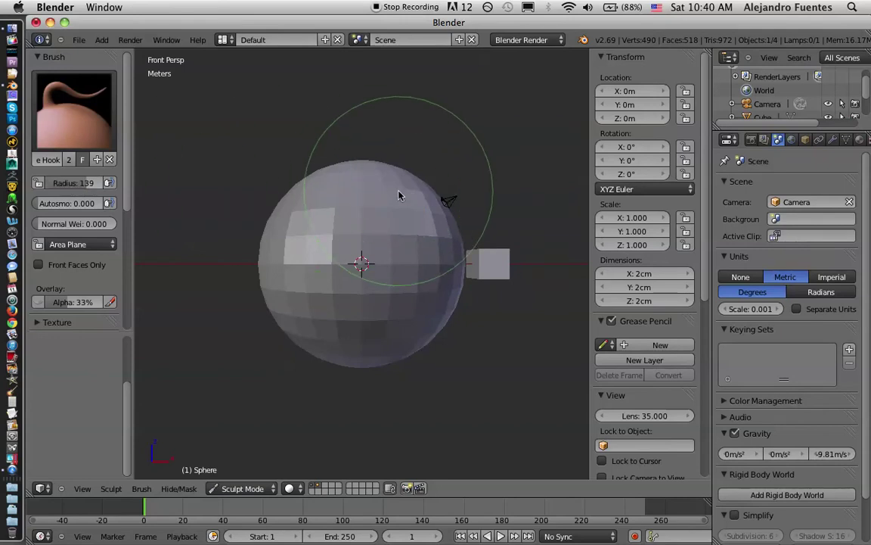
{"action": "mouse_move", "coordinate": [402, 195]}
{"action": "left_mouse_down"}
{"action": "mouse_move", "coordinate": [500, 150]}
{"action": "mouse_move", "coordinate": [573, 70]}
{"action": "mouse_move", "coordinate": [442, 125]}
{"action": "mouse_move", "coordinate": [426, 150]}
{"action": "mouse_move", "coordinate": [513, 127]}
{"action": "mouse_move", "coordinate": [505, 133]}
{"action": "left_mouse_up"}
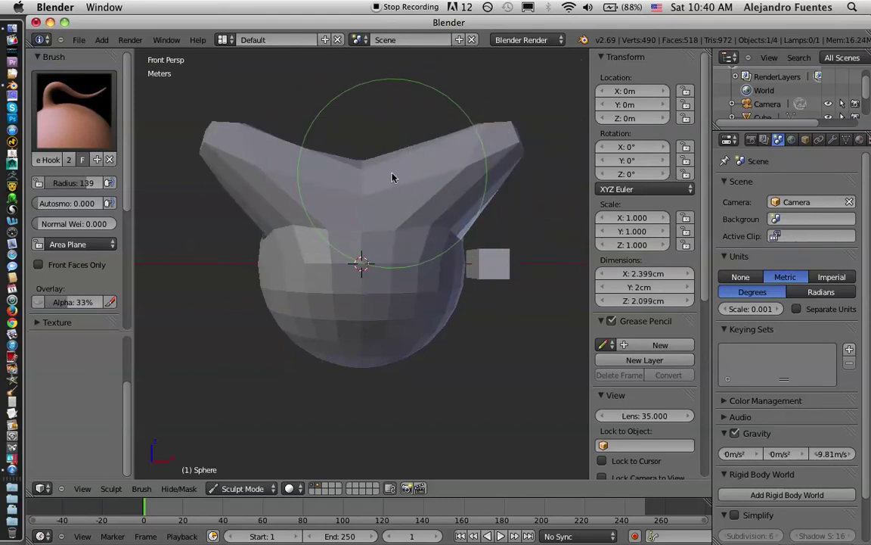
{"action": "key", "text": "ctrl+z"}
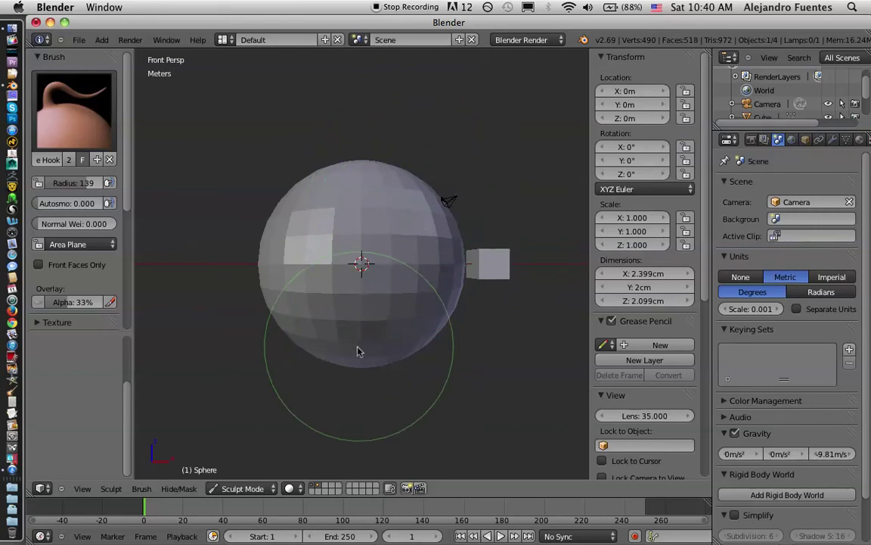
Stretch the sphere downward and upward with mirrored strokes into a tall, narrow head shape about 2.21 cm high.
{"action": "mouse_move", "coordinate": [360, 340]}
{"action": "left_mouse_down"}
{"action": "mouse_move", "coordinate": [371, 395]}
{"action": "mouse_move", "coordinate": [422, 326]}
{"action": "mouse_move", "coordinate": [426, 379]}
{"action": "left_mouse_up"}
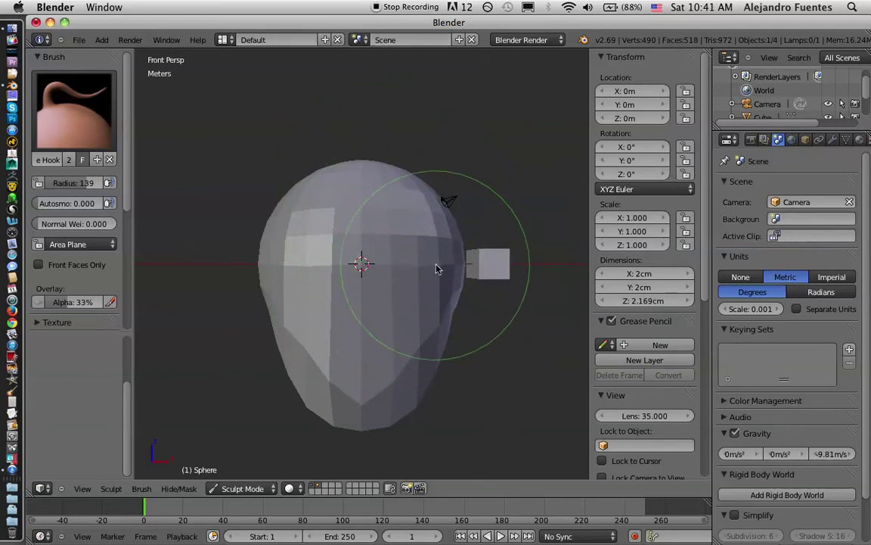
{"action": "mouse_move", "coordinate": [351, 265]}
{"action": "left_mouse_down"}
{"action": "mouse_move", "coordinate": [360, 260]}
{"action": "mouse_move", "coordinate": [329, 280]}
{"action": "mouse_move", "coordinate": [300, 277]}
{"action": "mouse_move", "coordinate": [292, 304]}
{"action": "mouse_move", "coordinate": [363, 323]}
{"action": "mouse_move", "coordinate": [371, 309]}
{"action": "mouse_move", "coordinate": [364, 170]}
{"action": "mouse_move", "coordinate": [426, 194]}
{"action": "mouse_move", "coordinate": [444, 188]}
{"action": "mouse_move", "coordinate": [459, 208]}
{"action": "mouse_move", "coordinate": [449, 248]}
{"action": "mouse_move", "coordinate": [305, 268]}
{"action": "mouse_move", "coordinate": [264, 255]}
{"action": "mouse_move", "coordinate": [273, 257]}
{"action": "mouse_move", "coordinate": [270, 205]}
{"action": "mouse_move", "coordinate": [265, 216]}
{"action": "mouse_move", "coordinate": [293, 246]}
{"action": "mouse_move", "coordinate": [286, 241]}
{"action": "mouse_move", "coordinate": [296, 210]}
{"action": "mouse_move", "coordinate": [357, 154]}
{"action": "left_mouse_up"}
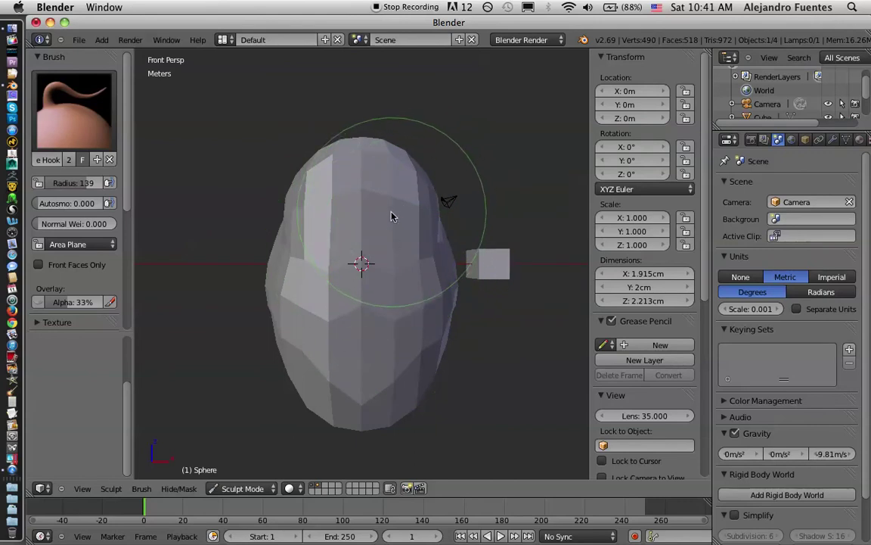
{"action": "left_click", "coordinate": [77, 117]}
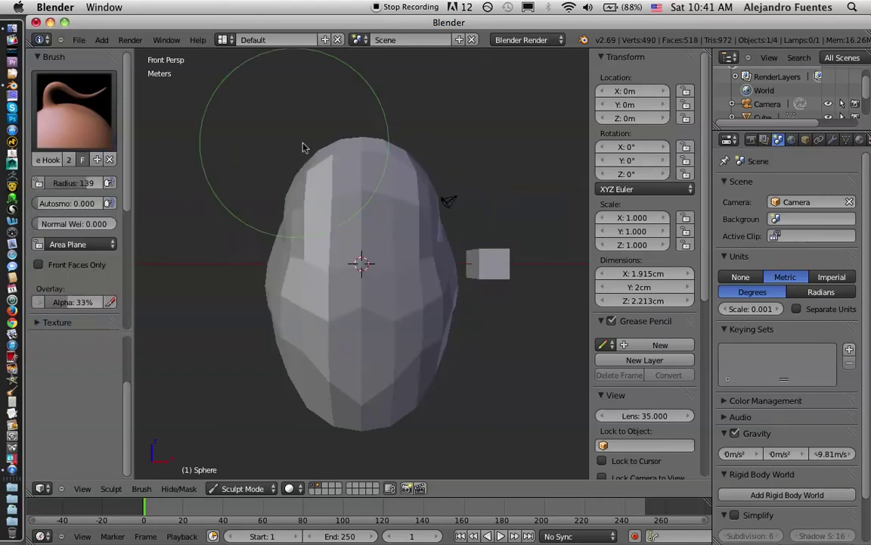
Shape the side profile of the head by pulling its lower back and underside with the Snake Hook brush.
{"action": "mouse_move", "coordinate": [443, 134]}
{"action": "middle_mouse_down"}
{"action": "mouse_move", "coordinate": [490, 178]}
{"action": "mouse_move", "coordinate": [360, 180]}
{"action": "mouse_move", "coordinate": [368, 170]}
{"action": "mouse_move", "coordinate": [473, 175]}
{"action": "mouse_move", "coordinate": [340, 201]}
{"action": "mouse_move", "coordinate": [365, 176]}
{"action": "middle_mouse_up"}
{"action": "mouse_move", "coordinate": [366, 177]}
{"action": "left_mouse_down"}
{"action": "mouse_move", "coordinate": [366, 144]}
{"action": "mouse_move", "coordinate": [433, 193]}
{"action": "mouse_move", "coordinate": [459, 185]}
{"action": "mouse_move", "coordinate": [467, 253]}
{"action": "mouse_move", "coordinate": [477, 253]}
{"action": "left_mouse_up"}
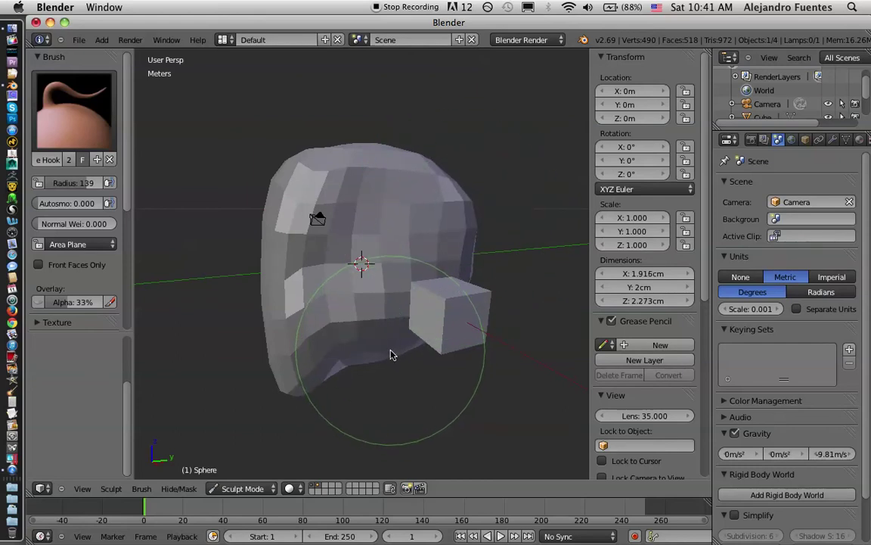
{"action": "mouse_move", "coordinate": [341, 375]}
{"action": "left_mouse_down"}
{"action": "mouse_move", "coordinate": [368, 361]}
{"action": "mouse_move", "coordinate": [376, 376]}
{"action": "mouse_move", "coordinate": [351, 373]}
{"action": "mouse_move", "coordinate": [352, 381]}
{"action": "left_mouse_up"}
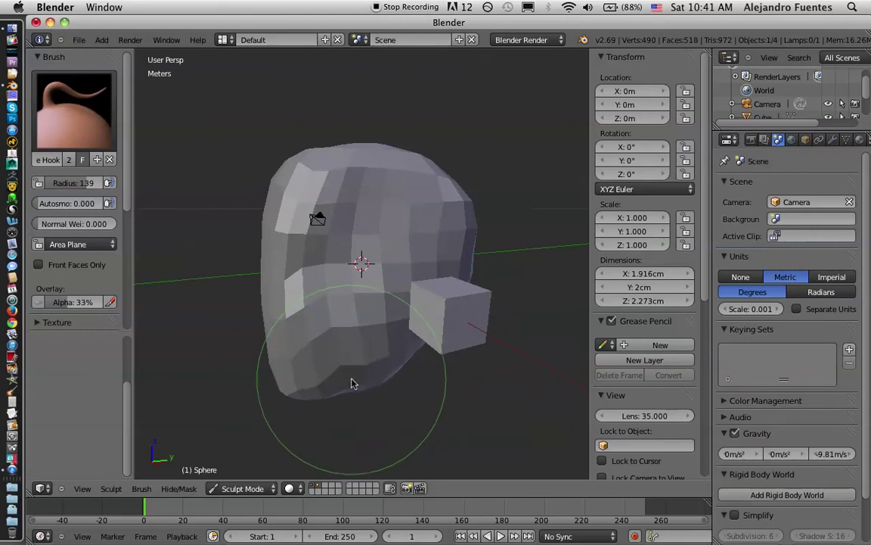
{"action": "mouse_move", "coordinate": [393, 359]}
{"action": "middle_mouse_down"}
{"action": "mouse_move", "coordinate": [387, 352]}
{"action": "mouse_move", "coordinate": [422, 292]}
{"action": "mouse_move", "coordinate": [473, 284]}
{"action": "mouse_move", "coordinate": [433, 281]}
{"action": "mouse_move", "coordinate": [447, 276]}
{"action": "mouse_move", "coordinate": [439, 278]}
{"action": "mouse_move", "coordinate": [432, 347]}
{"action": "middle_mouse_up"}
{"action": "mouse_move", "coordinate": [426, 357]}
{"action": "left_mouse_down"}
{"action": "mouse_move", "coordinate": [413, 354]}
{"action": "mouse_move", "coordinate": [424, 317]}
{"action": "mouse_move", "coordinate": [395, 395]}
{"action": "left_mouse_up"}
Refine the contours of the head with short Snake Hook strokes from several angles, up to about 2.3 cm high.
{"action": "mouse_move", "coordinate": [395, 395]}
{"action": "middle_mouse_down"}
{"action": "mouse_move", "coordinate": [379, 327]}
{"action": "mouse_move", "coordinate": [328, 338]}
{"action": "mouse_move", "coordinate": [443, 330]}
{"action": "mouse_move", "coordinate": [428, 342]}
{"action": "mouse_move", "coordinate": [379, 346]}
{"action": "mouse_move", "coordinate": [441, 329]}
{"action": "middle_mouse_up"}
{"action": "mouse_move", "coordinate": [441, 329]}
{"action": "left_mouse_down"}
{"action": "mouse_move", "coordinate": [409, 335]}
{"action": "mouse_move", "coordinate": [455, 350]}
{"action": "left_mouse_up"}
{"action": "middle_click_drag", "start_coordinate": [455, 350], "coordinate": [379, 324]}
{"action": "mouse_move", "coordinate": [379, 324]}
{"action": "left_mouse_down"}
{"action": "mouse_move", "coordinate": [356, 361]}
{"action": "mouse_move", "coordinate": [408, 327]}
{"action": "mouse_move", "coordinate": [390, 326]}
{"action": "mouse_move", "coordinate": [436, 330]}
{"action": "mouse_move", "coordinate": [409, 326]}
{"action": "left_mouse_up"}
{"action": "mouse_move", "coordinate": [409, 327]}
{"action": "middle_mouse_down"}
{"action": "mouse_move", "coordinate": [313, 313]}
{"action": "mouse_move", "coordinate": [395, 323]}
{"action": "mouse_move", "coordinate": [402, 292]}
{"action": "mouse_move", "coordinate": [337, 350]}
{"action": "mouse_move", "coordinate": [385, 311]}
{"action": "mouse_move", "coordinate": [496, 327]}
{"action": "mouse_move", "coordinate": [455, 317]}
{"action": "mouse_move", "coordinate": [429, 351]}
{"action": "mouse_move", "coordinate": [398, 279]}
{"action": "mouse_move", "coordinate": [418, 191]}
{"action": "mouse_move", "coordinate": [364, 296]}
{"action": "middle_mouse_up"}
{"action": "left_click_drag", "start_coordinate": [364, 296], "coordinate": [381, 236]}
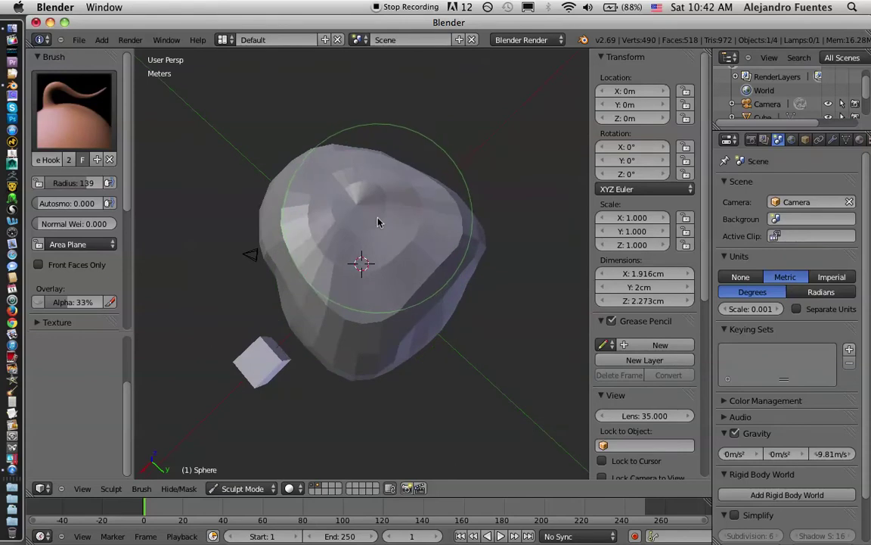
Pull the side of the head outward along Y to about 2.14 cm deep.
{"action": "mouse_move", "coordinate": [379, 223]}
{"action": "middle_mouse_down"}
{"action": "mouse_move", "coordinate": [428, 221]}
{"action": "mouse_move", "coordinate": [403, 181]}
{"action": "mouse_move", "coordinate": [313, 255]}
{"action": "mouse_move", "coordinate": [295, 301]}
{"action": "mouse_move", "coordinate": [276, 296]}
{"action": "middle_mouse_up"}
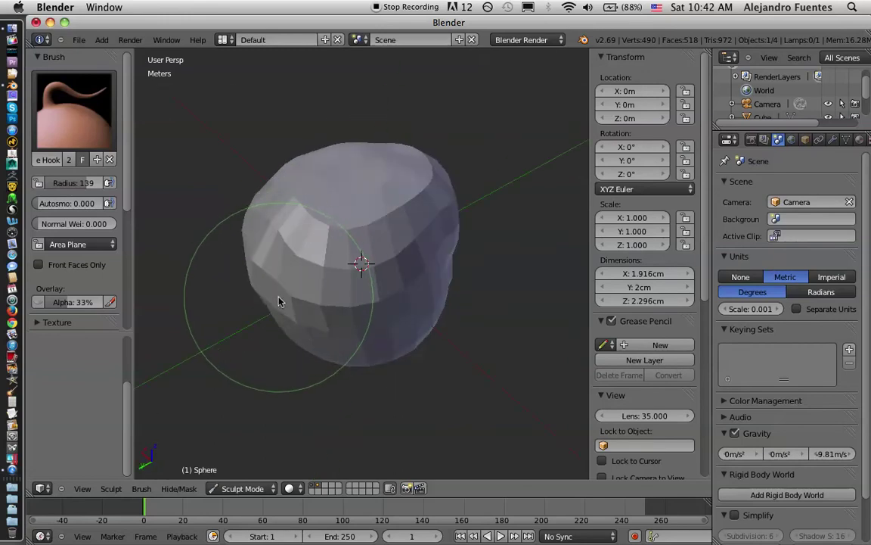
{"action": "mouse_move", "coordinate": [281, 262]}
{"action": "middle_mouse_down"}
{"action": "mouse_move", "coordinate": [331, 262]}
{"action": "mouse_move", "coordinate": [480, 229]}
{"action": "mouse_move", "coordinate": [394, 248]}
{"action": "mouse_move", "coordinate": [476, 276]}
{"action": "mouse_move", "coordinate": [452, 255]}
{"action": "middle_mouse_up"}
{"action": "mouse_move", "coordinate": [452, 255]}
{"action": "left_mouse_down"}
{"action": "mouse_move", "coordinate": [467, 259]}
{"action": "mouse_move", "coordinate": [447, 197]}
{"action": "mouse_move", "coordinate": [415, 254]}
{"action": "left_mouse_up"}
{"action": "mouse_move", "coordinate": [414, 255]}
{"action": "middle_mouse_down"}
{"action": "mouse_move", "coordinate": [467, 325]}
{"action": "mouse_move", "coordinate": [348, 327]}
{"action": "mouse_move", "coordinate": [473, 321]}
{"action": "mouse_move", "coordinate": [361, 299]}
{"action": "mouse_move", "coordinate": [311, 306]}
{"action": "mouse_move", "coordinate": [333, 284]}
{"action": "mouse_move", "coordinate": [317, 340]}
{"action": "mouse_move", "coordinate": [362, 348]}
{"action": "mouse_move", "coordinate": [375, 272]}
{"action": "mouse_move", "coordinate": [385, 298]}
{"action": "mouse_move", "coordinate": [424, 310]}
{"action": "mouse_move", "coordinate": [374, 307]}
{"action": "mouse_move", "coordinate": [297, 330]}
{"action": "mouse_move", "coordinate": [320, 301]}
{"action": "mouse_move", "coordinate": [337, 249]}
{"action": "mouse_move", "coordinate": [356, 247]}
{"action": "mouse_move", "coordinate": [268, 185]}
{"action": "mouse_move", "coordinate": [288, 174]}
{"action": "mouse_move", "coordinate": [370, 247]}
{"action": "mouse_move", "coordinate": [350, 218]}
{"action": "mouse_move", "coordinate": [370, 224]}
{"action": "mouse_move", "coordinate": [365, 191]}
{"action": "mouse_move", "coordinate": [438, 235]}
{"action": "mouse_move", "coordinate": [452, 273]}
{"action": "mouse_move", "coordinate": [411, 292]}
{"action": "mouse_move", "coordinate": [370, 248]}
{"action": "mouse_move", "coordinate": [386, 263]}
{"action": "mouse_move", "coordinate": [381, 258]}
{"action": "middle_mouse_up"}
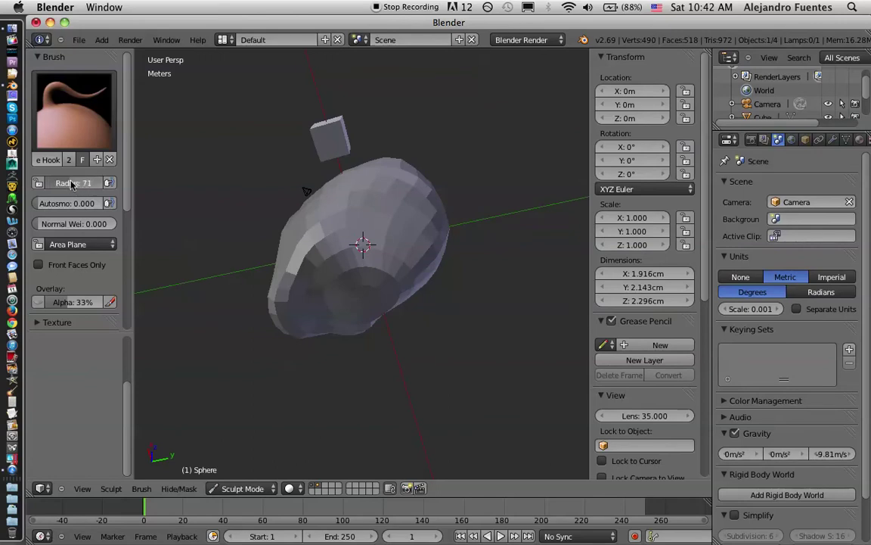
Set the Snake Hook radius to 74 and make a short stroke on the underside of the head.
{"action": "left_click_drag", "start_coordinate": [62, 187], "coordinate": [112, 191]}
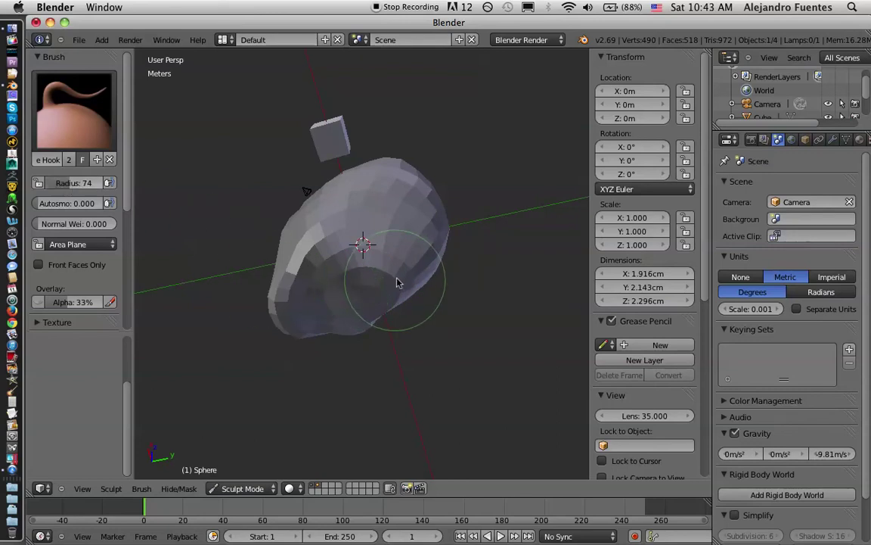
{"action": "mouse_move", "coordinate": [383, 295]}
{"action": "middle_mouse_down"}
{"action": "mouse_move", "coordinate": [386, 239]}
{"action": "mouse_move", "coordinate": [370, 243]}
{"action": "middle_mouse_up"}
{"action": "left_click_drag", "start_coordinate": [370, 300], "coordinate": [362, 295]}
{"action": "middle_click_drag", "start_coordinate": [364, 295], "coordinate": [358, 277]}
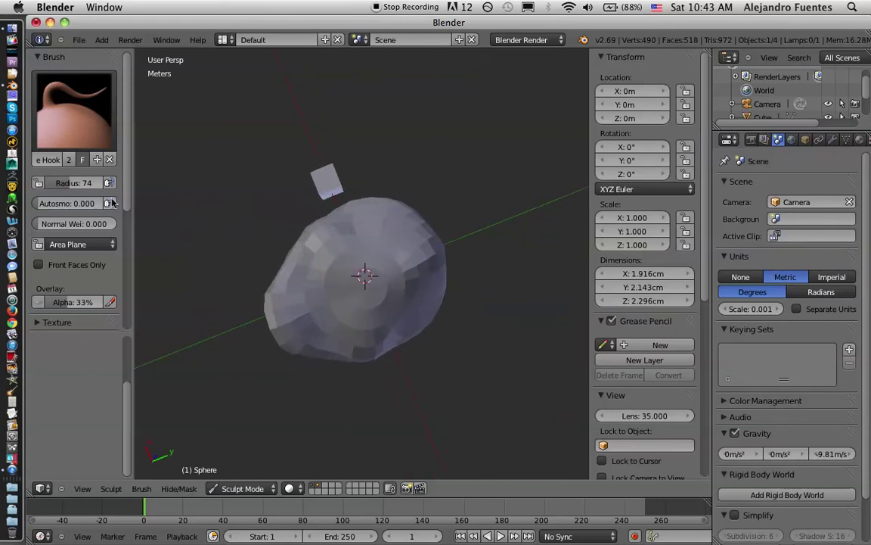
Look through the sculpting brush settings and set the Snake Hook radius to 63.
{"action": "scroll", "coordinate": [130, 195], "scroll_direction": "down", "scroll_amount": 2}
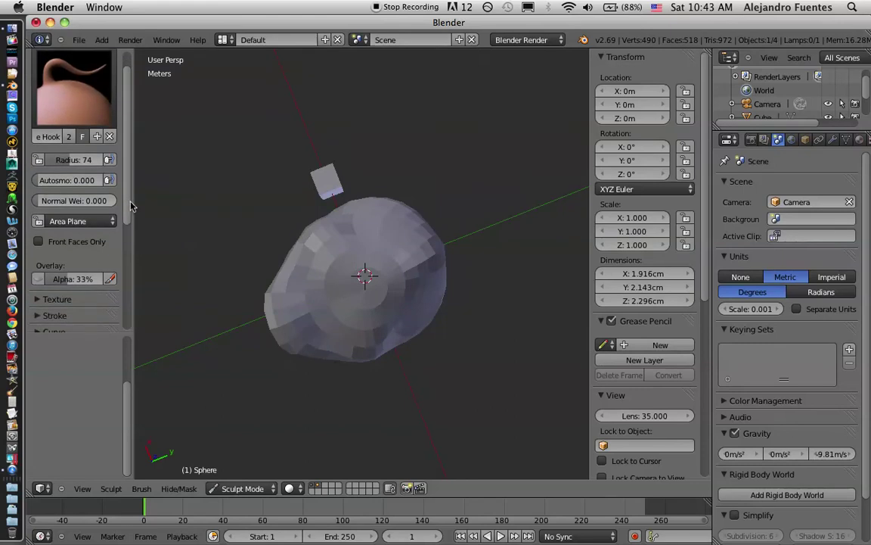
{"action": "scroll", "coordinate": [130, 204], "scroll_direction": "down", "scroll_amount": 3}
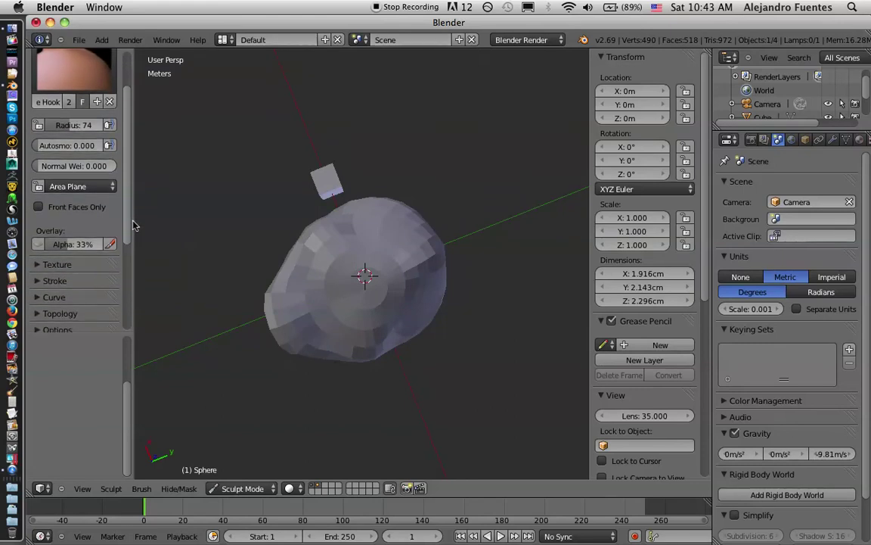
{"action": "scroll", "coordinate": [133, 225], "scroll_direction": "down", "scroll_amount": 1}
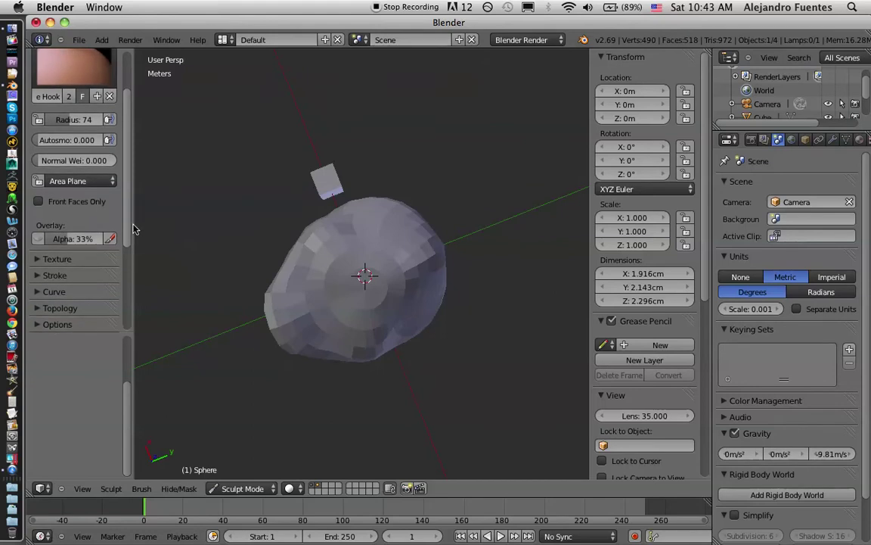
{"action": "scroll", "coordinate": [133, 229], "scroll_direction": "down", "scroll_amount": 2}
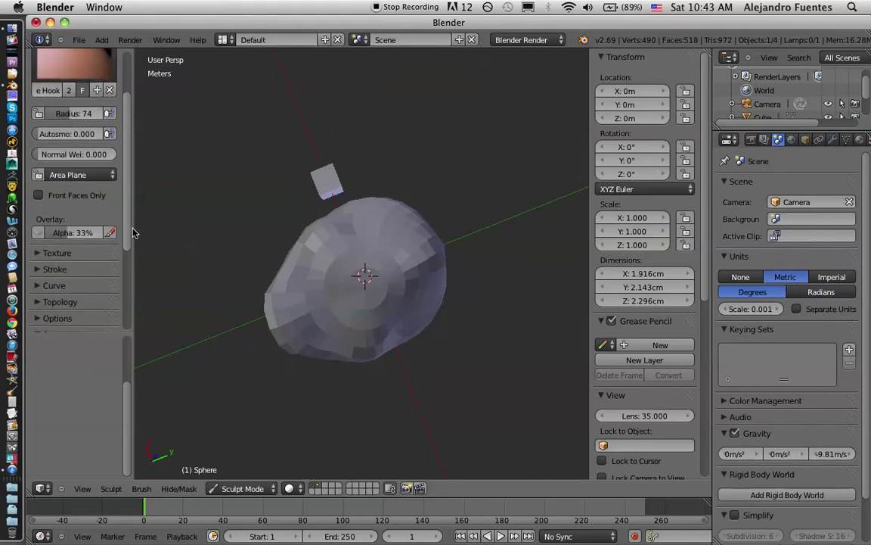
{"action": "scroll", "coordinate": [134, 237], "scroll_direction": "up", "scroll_amount": 1}
{"action": "mouse_move", "coordinate": [330, 202]}
{"action": "middle_mouse_down"}
{"action": "mouse_move", "coordinate": [401, 316]}
{"action": "mouse_move", "coordinate": [393, 348]}
{"action": "mouse_move", "coordinate": [444, 306]}
{"action": "mouse_move", "coordinate": [489, 306]}
{"action": "mouse_move", "coordinate": [326, 307]}
{"action": "mouse_move", "coordinate": [318, 299]}
{"action": "mouse_move", "coordinate": [322, 280]}
{"action": "mouse_move", "coordinate": [311, 272]}
{"action": "middle_mouse_up"}
{"action": "scroll", "coordinate": [121, 172], "scroll_direction": "up", "scroll_amount": 5}
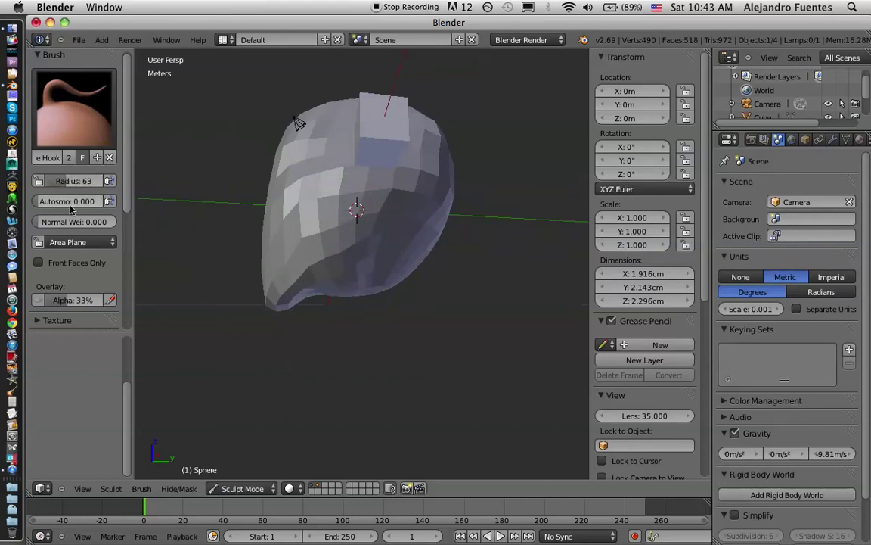
{"action": "scroll", "coordinate": [129, 195], "scroll_direction": "up", "scroll_amount": 1}
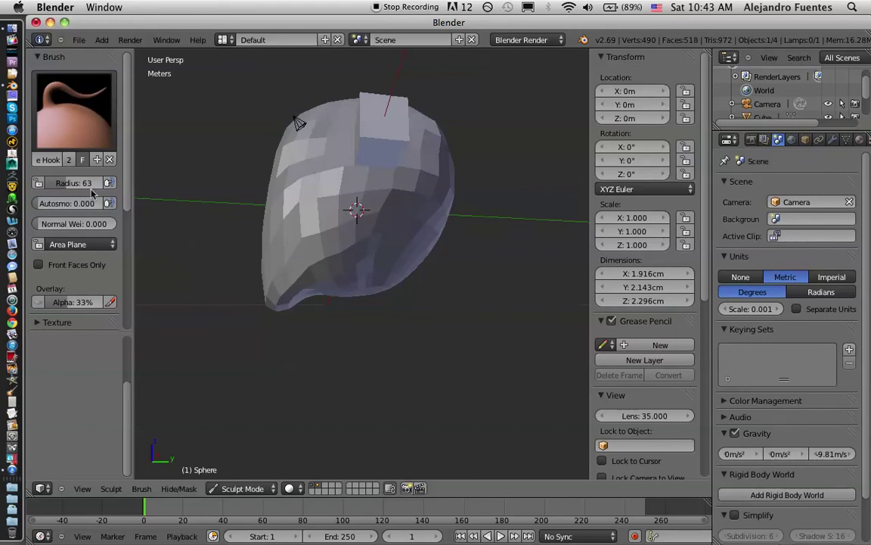
Try an Autosmooth value of 0.260 on the brush and reset it to 0.0.
{"action": "left_click_drag", "start_coordinate": [42, 208], "coordinate": [59, 209]}
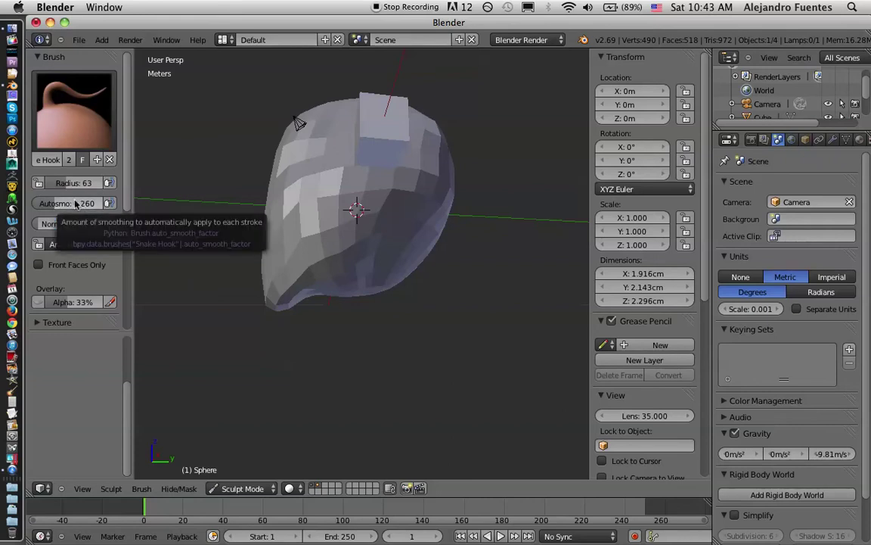
{"action": "left_click_drag", "start_coordinate": [42, 205], "coordinate": [50, 204]}
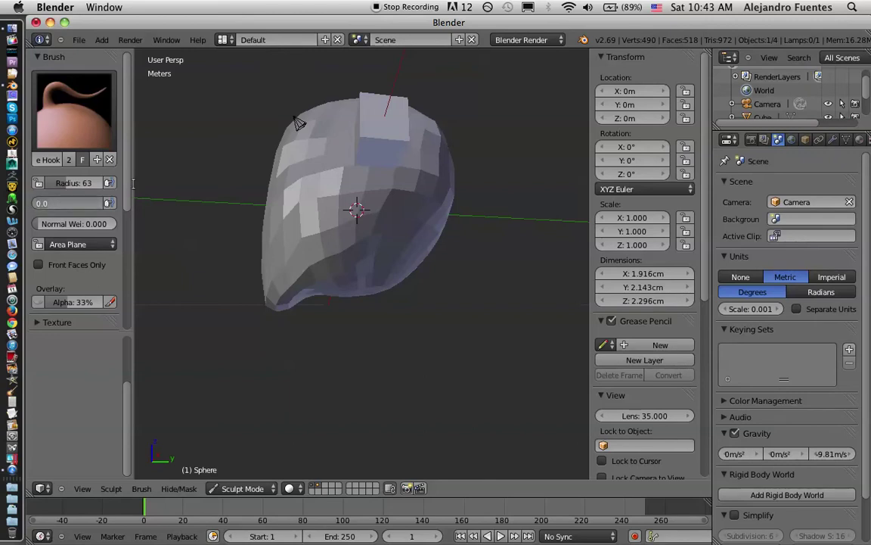
{"action": "key", "text": "Return"}
{"action": "scroll", "coordinate": [127, 222], "scroll_direction": "down", "scroll_amount": 3}
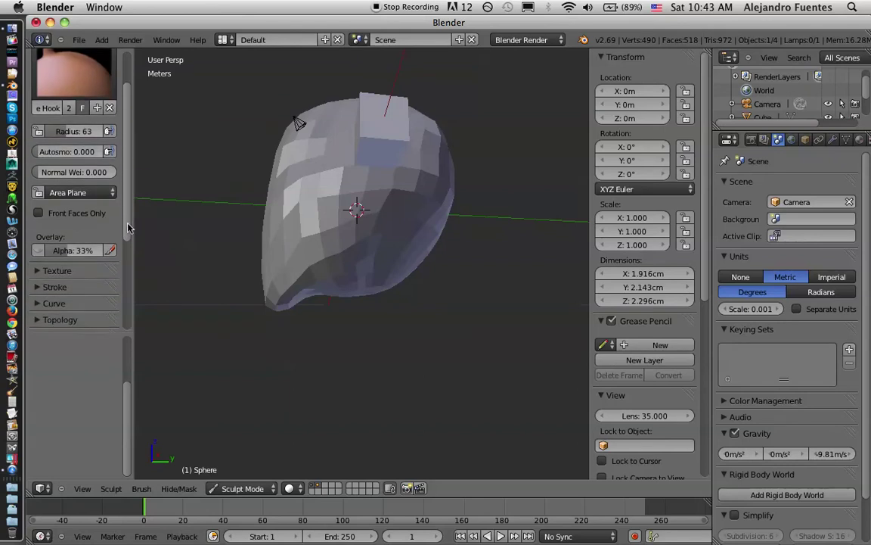
{"action": "scroll", "coordinate": [127, 217], "scroll_direction": "up", "scroll_amount": 1}
{"action": "mouse_move", "coordinate": [290, 182]}
{"action": "middle_mouse_down"}
{"action": "mouse_move", "coordinate": [463, 203]}
{"action": "mouse_move", "coordinate": [307, 196]}
{"action": "middle_mouse_up"}
{"action": "scroll", "coordinate": [127, 212], "scroll_direction": "down", "scroll_amount": 5}
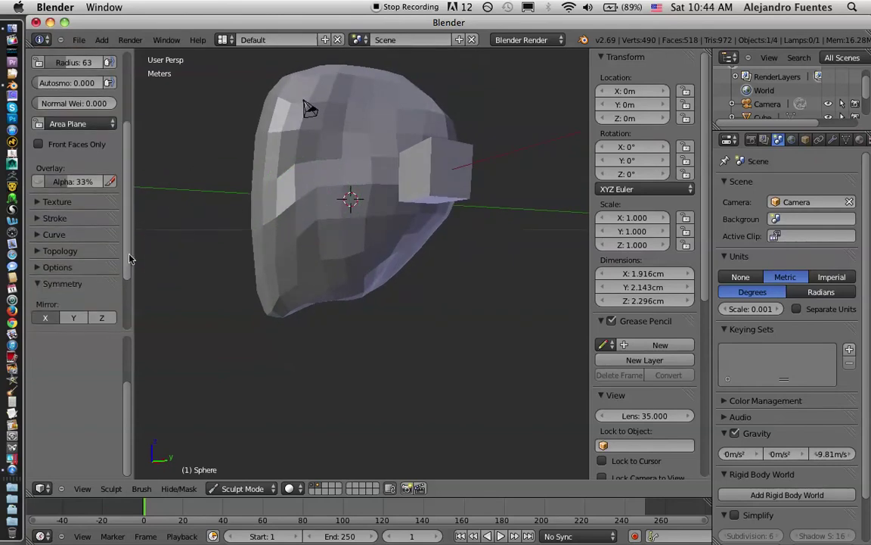
{"action": "scroll", "coordinate": [127, 213], "scroll_direction": "up", "scroll_amount": 6}
Pull several long mirrored spikes downward out of the underside of the head, extending it to about 3.55 cm high.
{"action": "mouse_move", "coordinate": [225, 220]}
{"action": "middle_mouse_down"}
{"action": "mouse_move", "coordinate": [317, 184]}
{"action": "mouse_move", "coordinate": [302, 136]}
{"action": "mouse_move", "coordinate": [355, 160]}
{"action": "mouse_move", "coordinate": [384, 239]}
{"action": "mouse_move", "coordinate": [361, 268]}
{"action": "mouse_move", "coordinate": [382, 319]}
{"action": "mouse_move", "coordinate": [364, 314]}
{"action": "middle_mouse_up"}
{"action": "mouse_move", "coordinate": [363, 314]}
{"action": "left_mouse_down"}
{"action": "mouse_move", "coordinate": [365, 307]}
{"action": "mouse_move", "coordinate": [372, 353]}
{"action": "mouse_move", "coordinate": [420, 415]}
{"action": "mouse_move", "coordinate": [374, 356]}
{"action": "mouse_move", "coordinate": [391, 417]}
{"action": "mouse_move", "coordinate": [389, 402]}
{"action": "left_mouse_up"}
{"action": "middle_click_drag", "start_coordinate": [389, 402], "coordinate": [454, 327]}
{"action": "middle_click_drag", "start_coordinate": [342, 345], "coordinate": [365, 305]}
{"action": "left_click_drag", "start_coordinate": [364, 301], "coordinate": [367, 378]}
{"action": "mouse_move", "coordinate": [367, 379]}
{"action": "middle_mouse_down"}
{"action": "mouse_move", "coordinate": [388, 289]}
{"action": "mouse_move", "coordinate": [415, 280]}
{"action": "mouse_move", "coordinate": [395, 310]}
{"action": "mouse_move", "coordinate": [338, 315]}
{"action": "middle_mouse_up"}
{"action": "mouse_move", "coordinate": [338, 315]}
{"action": "left_mouse_down"}
{"action": "mouse_move", "coordinate": [340, 334]}
{"action": "mouse_move", "coordinate": [335, 297]}
{"action": "left_mouse_up"}
{"action": "mouse_move", "coordinate": [335, 346]}
{"action": "middle_mouse_down"}
{"action": "mouse_move", "coordinate": [401, 352]}
{"action": "mouse_move", "coordinate": [368, 292]}
{"action": "mouse_move", "coordinate": [423, 320]}
{"action": "mouse_move", "coordinate": [400, 313]}
{"action": "middle_mouse_up"}
{"action": "left_click_drag", "start_coordinate": [400, 314], "coordinate": [380, 331]}
{"action": "mouse_move", "coordinate": [346, 280]}
{"action": "middle_mouse_down"}
{"action": "mouse_move", "coordinate": [415, 199]}
{"action": "mouse_move", "coordinate": [343, 232]}
{"action": "mouse_move", "coordinate": [354, 231]}
{"action": "mouse_move", "coordinate": [386, 316]}
{"action": "mouse_move", "coordinate": [269, 348]}
{"action": "mouse_move", "coordinate": [395, 331]}
{"action": "mouse_move", "coordinate": [429, 315]}
{"action": "mouse_move", "coordinate": [288, 347]}
{"action": "mouse_move", "coordinate": [286, 311]}
{"action": "mouse_move", "coordinate": [381, 309]}
{"action": "mouse_move", "coordinate": [327, 304]}
{"action": "mouse_move", "coordinate": [330, 378]}
{"action": "middle_mouse_up"}
{"action": "left_click_drag", "start_coordinate": [330, 379], "coordinate": [320, 505]}
{"action": "mouse_move", "coordinate": [367, 326]}
{"action": "middle_mouse_down"}
{"action": "mouse_move", "coordinate": [253, 324]}
{"action": "mouse_move", "coordinate": [291, 349]}
{"action": "mouse_move", "coordinate": [432, 355]}
{"action": "mouse_move", "coordinate": [386, 344]}
{"action": "middle_mouse_up"}
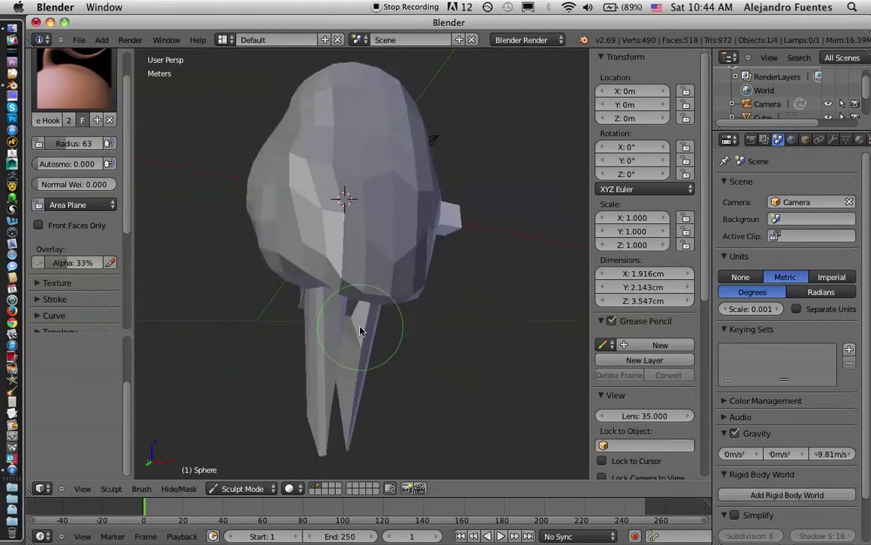
Undo the last five strokes that pulled spikes from the underside of the head.
{"action": "key", "text": "ctrl+z"}
{"action": "key", "text": "ctrl+z"}
{"action": "key", "text": "ctrl+z"}
{"action": "middle_click_drag", "start_coordinate": [385, 330], "coordinate": [171, 291]}
{"action": "key", "text": "ctrl+z"}
{"action": "key", "text": "ctrl+z"}
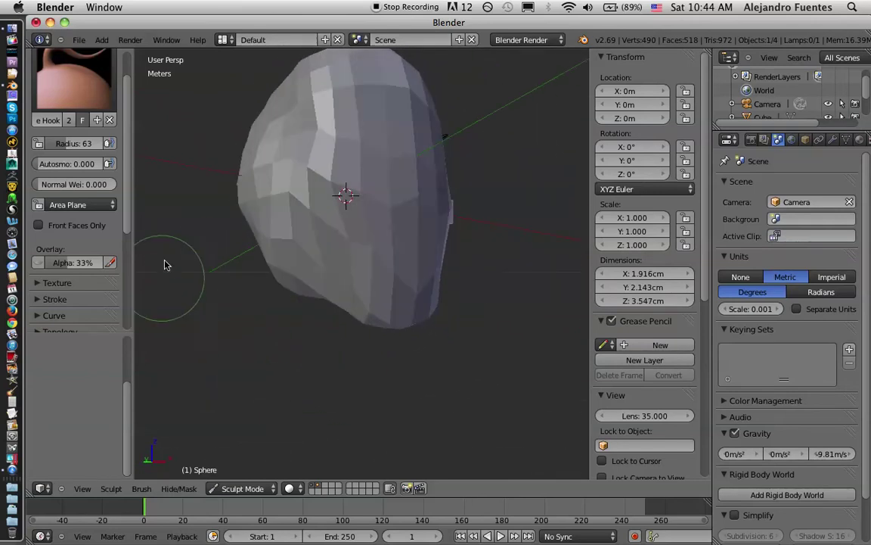
Expand the Topology settings and enable dynamic topology with Collapse Short Edges on.
{"action": "left_click_drag", "start_coordinate": [121, 217], "coordinate": [134, 286]}
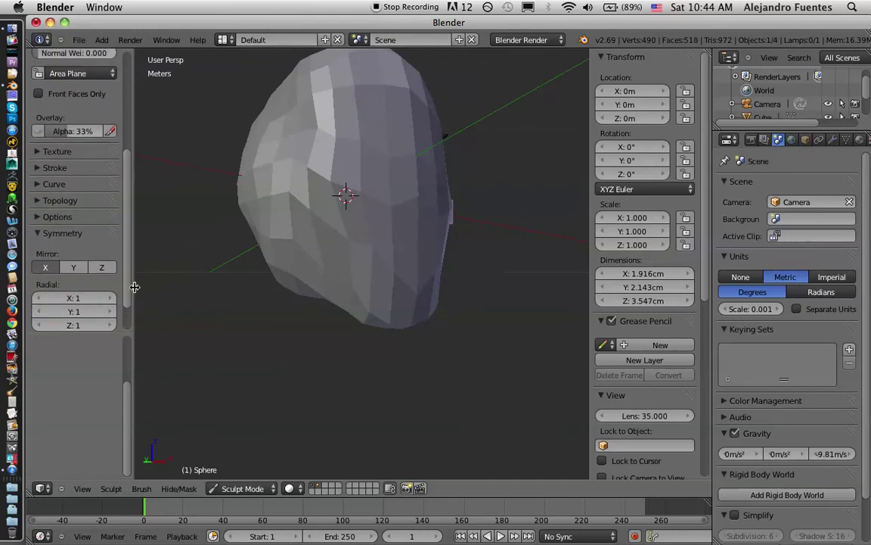
{"action": "left_click", "coordinate": [39, 201]}
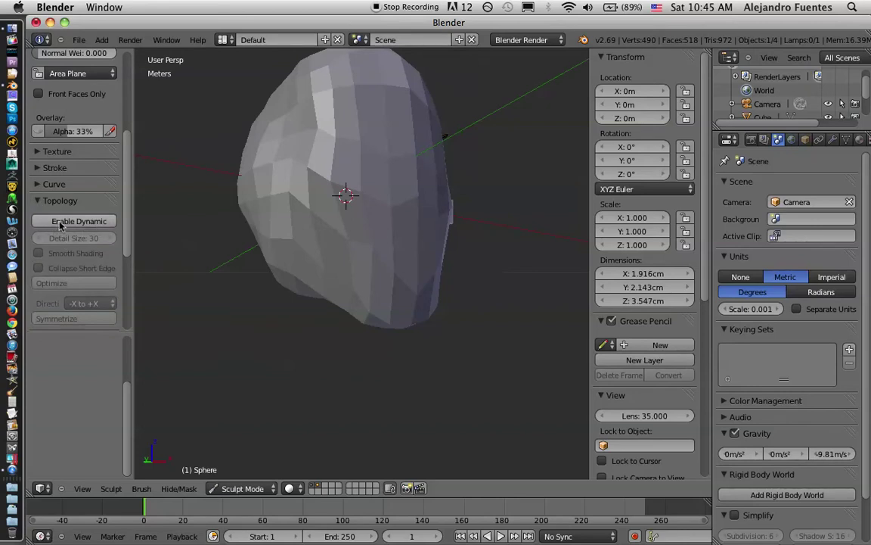
{"action": "left_click", "coordinate": [60, 223]}
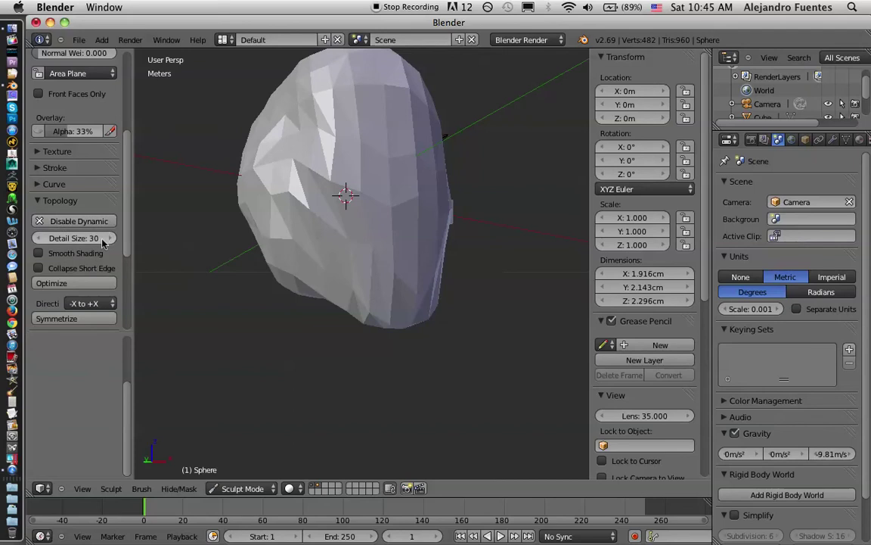
{"action": "scroll", "coordinate": [121, 235], "scroll_direction": "down", "scroll_amount": 2}
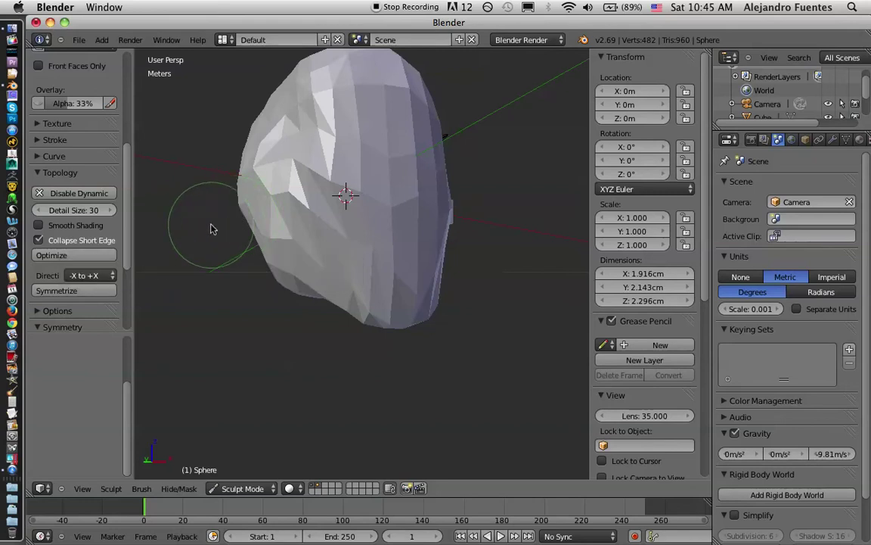
Set the Snake Hook radius to 39 and try a downward pull from the underside of the head.
{"action": "mouse_move", "coordinate": [214, 276]}
{"action": "middle_mouse_down"}
{"action": "mouse_move", "coordinate": [286, 217]}
{"action": "mouse_move", "coordinate": [297, 140]}
{"action": "mouse_move", "coordinate": [261, 198]}
{"action": "mouse_move", "coordinate": [233, 200]}
{"action": "middle_mouse_up"}
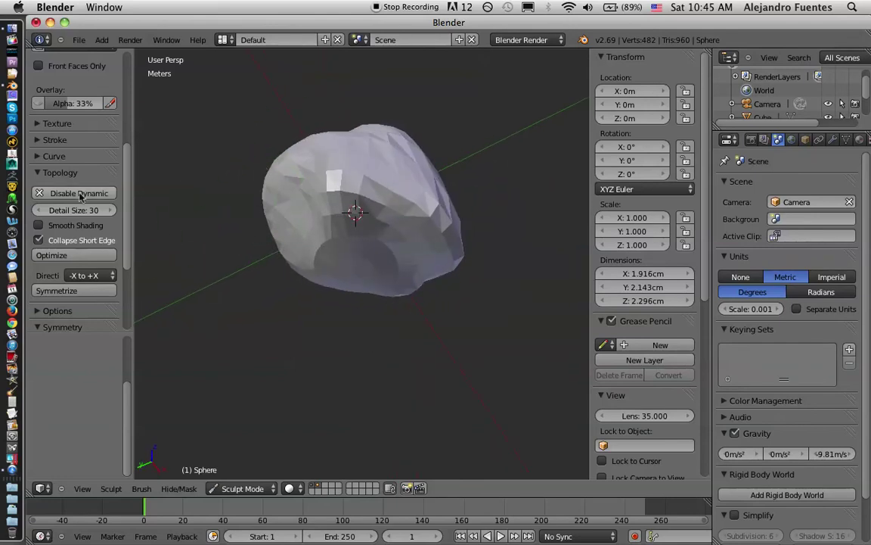
{"action": "scroll", "coordinate": [130, 189], "scroll_direction": "up", "scroll_amount": 7}
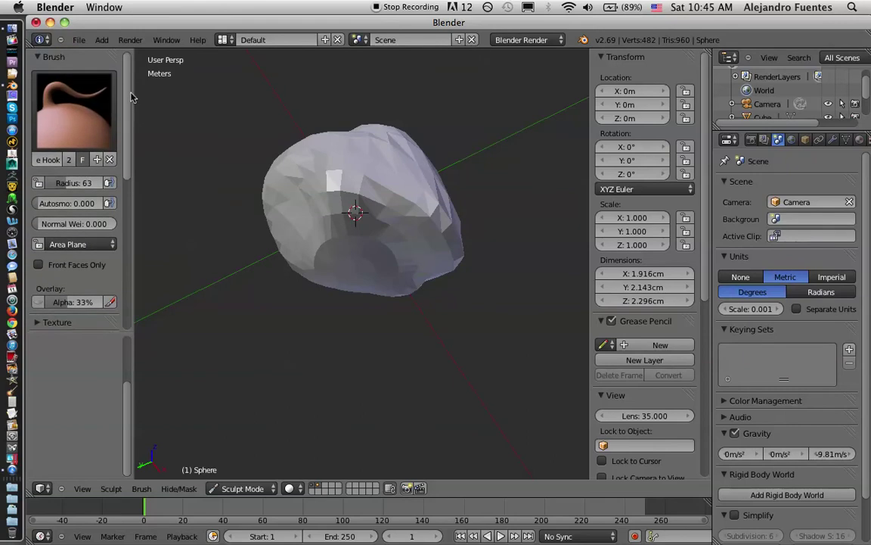
{"action": "mouse_move", "coordinate": [293, 155]}
{"action": "middle_mouse_down"}
{"action": "mouse_move", "coordinate": [385, 241]}
{"action": "mouse_move", "coordinate": [391, 224]}
{"action": "middle_mouse_up"}
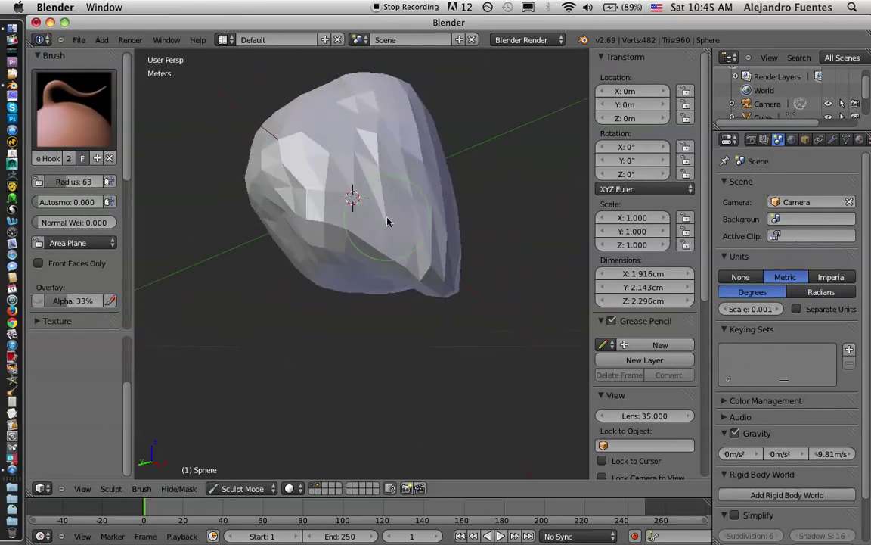
{"action": "scroll", "coordinate": [390, 209], "scroll_direction": "down", "scroll_amount": 5}
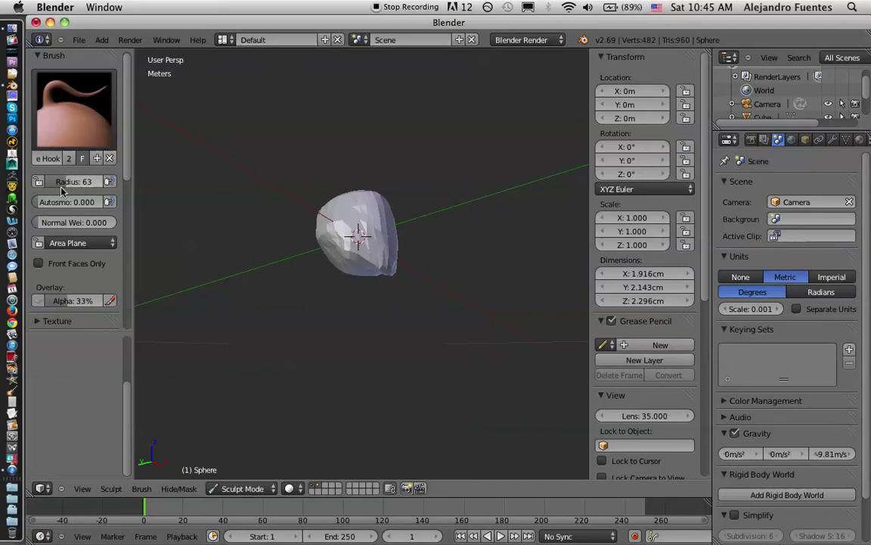
{"action": "mouse_move", "coordinate": [357, 269]}
{"action": "middle_mouse_down"}
{"action": "mouse_move", "coordinate": [405, 195]}
{"action": "mouse_move", "coordinate": [372, 247]}
{"action": "mouse_move", "coordinate": [370, 331]}
{"action": "mouse_move", "coordinate": [377, 332]}
{"action": "mouse_move", "coordinate": [351, 276]}
{"action": "middle_mouse_up"}
{"action": "mouse_move", "coordinate": [355, 277]}
{"action": "left_mouse_down"}
{"action": "mouse_move", "coordinate": [297, 397]}
{"action": "mouse_move", "coordinate": [318, 368]}
{"action": "left_mouse_up"}
{"action": "mouse_move", "coordinate": [318, 368]}
{"action": "middle_mouse_down"}
{"action": "mouse_move", "coordinate": [414, 383]}
{"action": "mouse_move", "coordinate": [471, 413]}
{"action": "mouse_move", "coordinate": [405, 350]}
{"action": "mouse_move", "coordinate": [389, 370]}
{"action": "middle_mouse_up"}
{"action": "key", "text": "ctrl+z"}
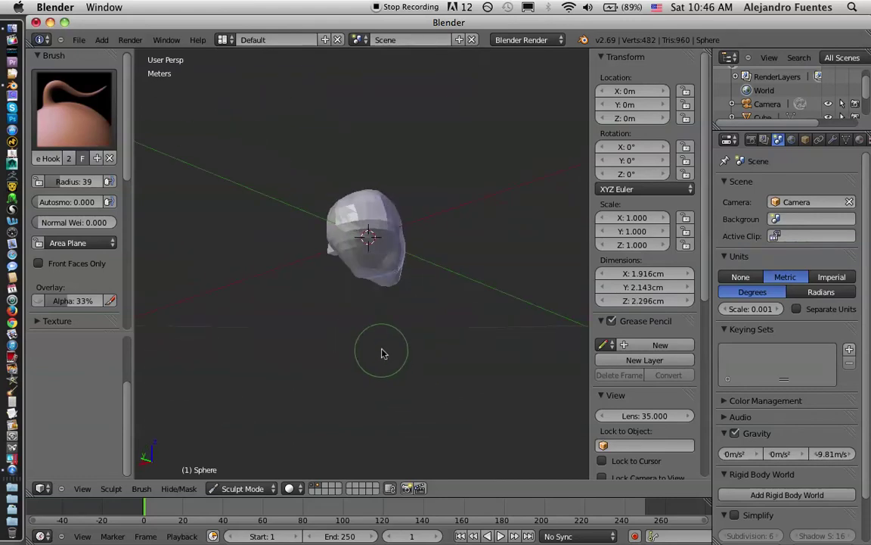
{"action": "mouse_move", "coordinate": [128, 168]}
{"action": "left_mouse_down"}
{"action": "mouse_move", "coordinate": [143, 327]}
{"action": "mouse_move", "coordinate": [153, 165]}
{"action": "left_mouse_up"}
{"action": "mouse_move", "coordinate": [279, 184]}
{"action": "middle_mouse_down"}
{"action": "mouse_move", "coordinate": [409, 220]}
{"action": "mouse_move", "coordinate": [266, 254]}
{"action": "mouse_move", "coordinate": [268, 235]}
{"action": "mouse_move", "coordinate": [245, 270]}
{"action": "mouse_move", "coordinate": [311, 278]}
{"action": "mouse_move", "coordinate": [338, 256]}
{"action": "middle_mouse_up"}
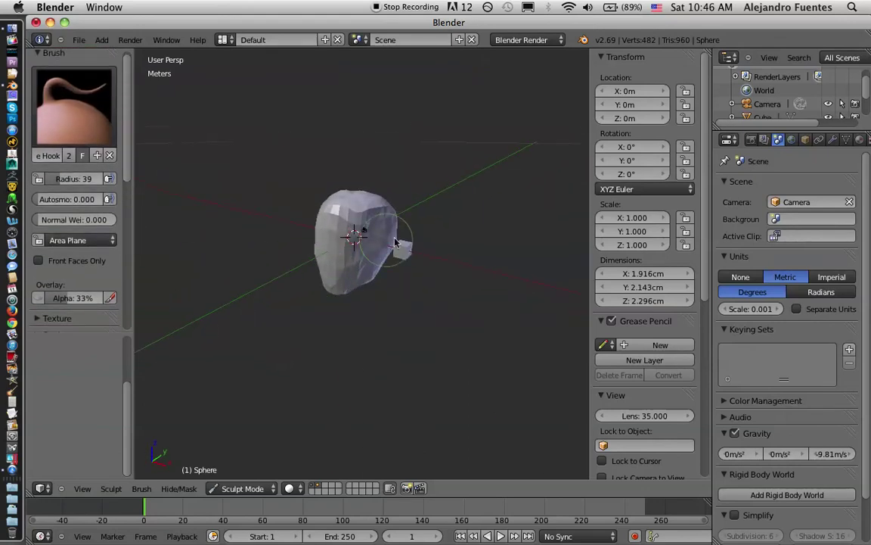
Examine the head's underside from several angles and look over the brush settings.
{"action": "scroll", "coordinate": [405, 258], "scroll_direction": "up", "scroll_amount": 4}
{"action": "middle_click_drag", "start_coordinate": [475, 225], "coordinate": [354, 217]}
{"action": "mouse_move", "coordinate": [316, 246]}
{"action": "middle_mouse_down"}
{"action": "mouse_move", "coordinate": [461, 233]}
{"action": "mouse_move", "coordinate": [490, 241]}
{"action": "mouse_move", "coordinate": [404, 187]}
{"action": "mouse_move", "coordinate": [386, 202]}
{"action": "middle_mouse_up"}
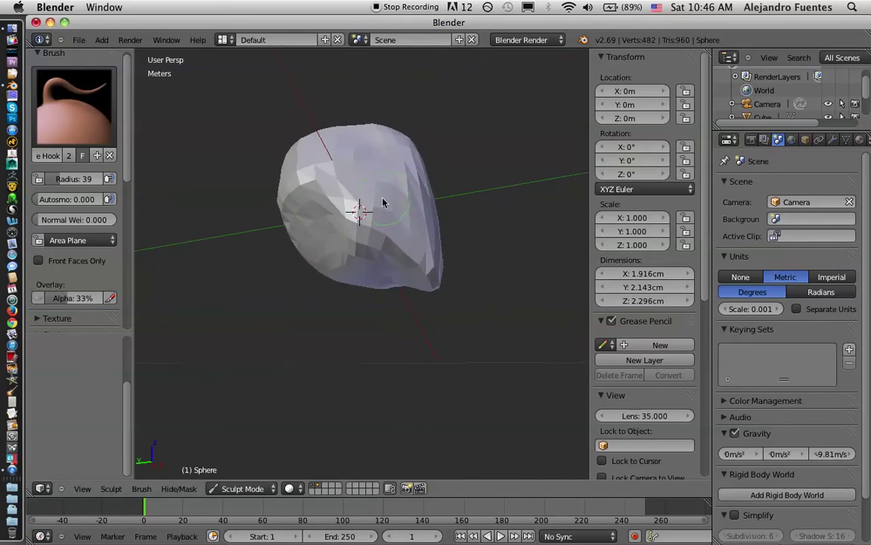
{"action": "scroll", "coordinate": [128, 176], "scroll_direction": "down", "scroll_amount": 2}
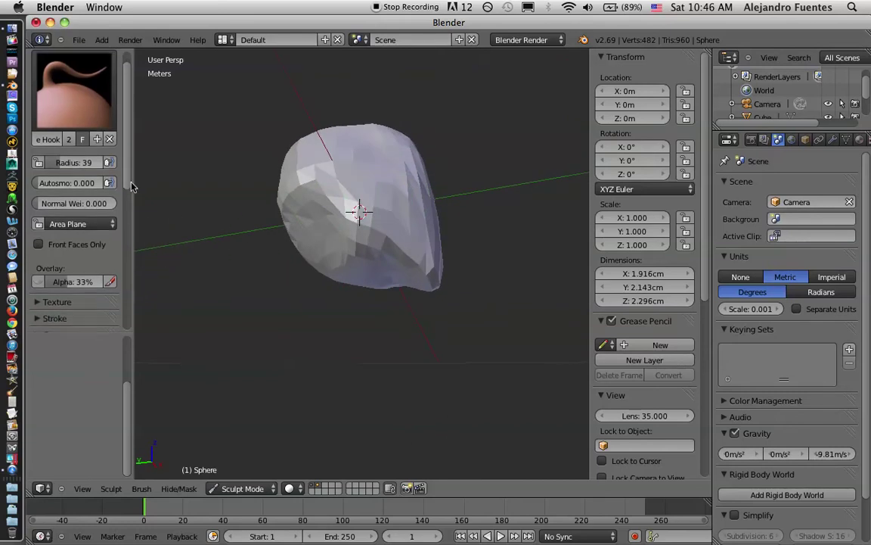
{"action": "mouse_move", "coordinate": [346, 204]}
{"action": "middle_mouse_down"}
{"action": "mouse_move", "coordinate": [361, 218]}
{"action": "mouse_move", "coordinate": [397, 160]}
{"action": "mouse_move", "coordinate": [372, 255]}
{"action": "middle_mouse_up"}
{"action": "mouse_move", "coordinate": [393, 202]}
{"action": "middle_mouse_down"}
{"action": "mouse_move", "coordinate": [340, 327]}
{"action": "mouse_move", "coordinate": [274, 351]}
{"action": "mouse_move", "coordinate": [276, 268]}
{"action": "mouse_move", "coordinate": [306, 318]}
{"action": "mouse_move", "coordinate": [279, 307]}
{"action": "mouse_move", "coordinate": [301, 305]}
{"action": "mouse_move", "coordinate": [292, 279]}
{"action": "mouse_move", "coordinate": [214, 245]}
{"action": "mouse_move", "coordinate": [311, 185]}
{"action": "mouse_move", "coordinate": [311, 171]}
{"action": "mouse_move", "coordinate": [345, 208]}
{"action": "mouse_move", "coordinate": [326, 231]}
{"action": "mouse_move", "coordinate": [344, 242]}
{"action": "middle_mouse_up"}
{"action": "left_click_drag", "start_coordinate": [128, 178], "coordinate": [131, 207]}
{"action": "mouse_move", "coordinate": [366, 256]}
{"action": "middle_mouse_down"}
{"action": "mouse_move", "coordinate": [370, 302]}
{"action": "mouse_move", "coordinate": [345, 308]}
{"action": "middle_mouse_up"}
{"action": "left_click_drag", "start_coordinate": [131, 192], "coordinate": [129, 122]}
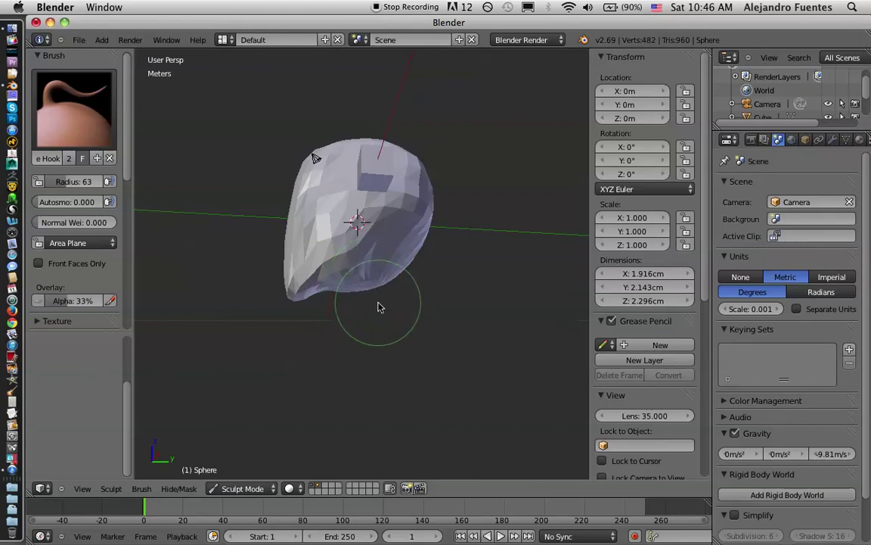
Resize the Snake Hook brush through several sizes, ending with a radius of 94.
{"action": "key", "text": "f"}
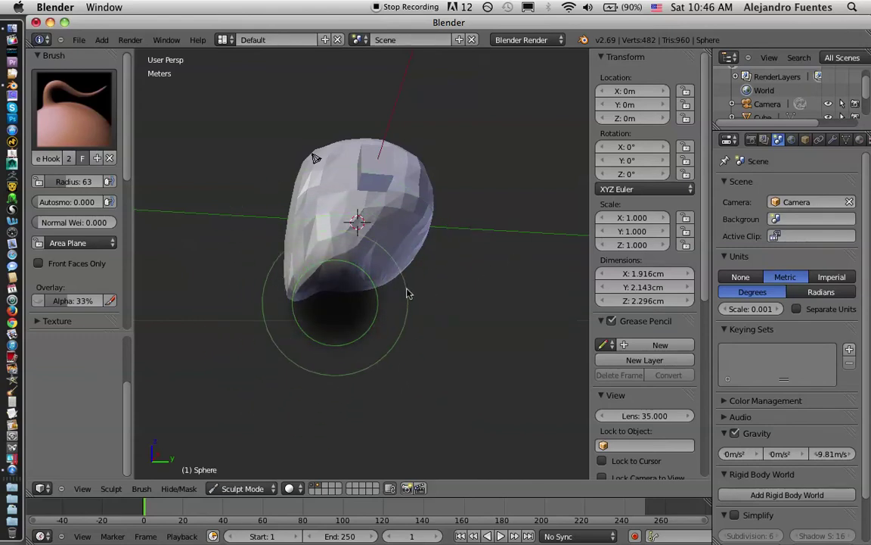
{"action": "left_click", "coordinate": [389, 284]}
{"action": "key", "text": "f"}
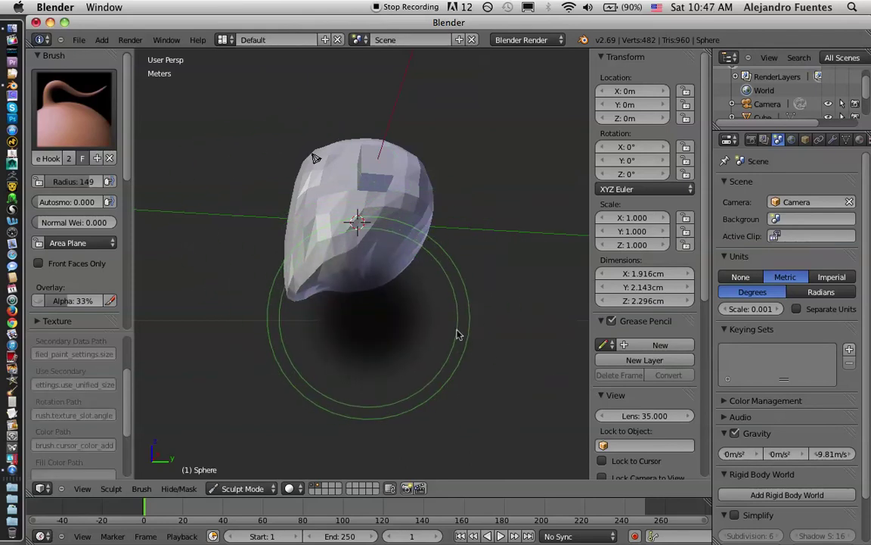
{"action": "left_click", "coordinate": [410, 331]}
{"action": "key", "text": "f"}
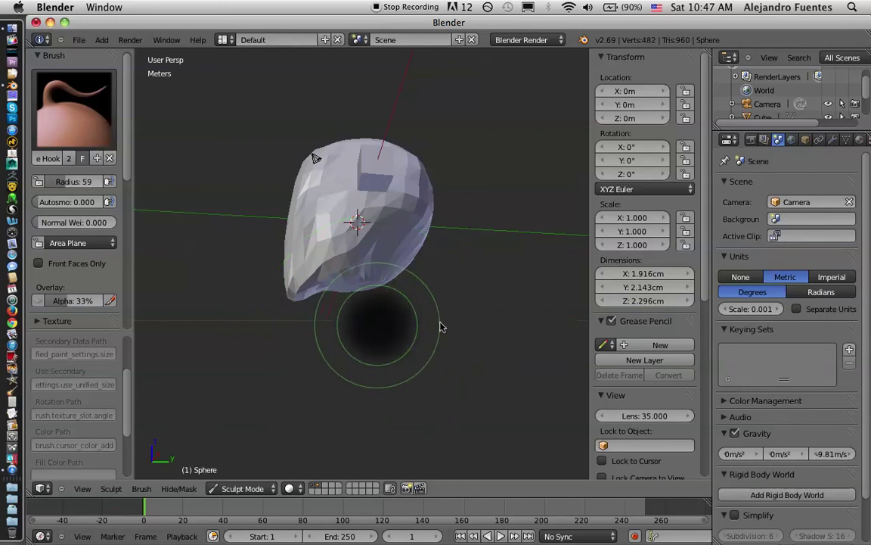
{"action": "left_click", "coordinate": [439, 325]}
Pull a thick neck down from the underside of the head, extending the sculpt to about 3.9 cm high.
{"action": "mouse_move", "coordinate": [299, 194]}
{"action": "middle_mouse_down"}
{"action": "mouse_move", "coordinate": [392, 343]}
{"action": "mouse_move", "coordinate": [439, 302]}
{"action": "mouse_move", "coordinate": [364, 318]}
{"action": "mouse_move", "coordinate": [377, 348]}
{"action": "mouse_move", "coordinate": [264, 361]}
{"action": "mouse_move", "coordinate": [260, 343]}
{"action": "mouse_move", "coordinate": [270, 327]}
{"action": "mouse_move", "coordinate": [387, 317]}
{"action": "mouse_move", "coordinate": [312, 322]}
{"action": "mouse_move", "coordinate": [323, 300]}
{"action": "mouse_move", "coordinate": [404, 292]}
{"action": "mouse_move", "coordinate": [391, 245]}
{"action": "mouse_move", "coordinate": [373, 263]}
{"action": "mouse_move", "coordinate": [393, 227]}
{"action": "mouse_move", "coordinate": [352, 257]}
{"action": "mouse_move", "coordinate": [375, 296]}
{"action": "mouse_move", "coordinate": [371, 303]}
{"action": "mouse_move", "coordinate": [430, 233]}
{"action": "mouse_move", "coordinate": [374, 273]}
{"action": "mouse_move", "coordinate": [428, 333]}
{"action": "mouse_move", "coordinate": [330, 291]}
{"action": "mouse_move", "coordinate": [409, 314]}
{"action": "mouse_move", "coordinate": [404, 274]}
{"action": "mouse_move", "coordinate": [243, 278]}
{"action": "mouse_move", "coordinate": [422, 269]}
{"action": "mouse_move", "coordinate": [282, 317]}
{"action": "mouse_move", "coordinate": [282, 283]}
{"action": "mouse_move", "coordinate": [366, 307]}
{"action": "middle_mouse_up"}
{"action": "mouse_move", "coordinate": [370, 296]}
{"action": "left_mouse_down"}
{"action": "mouse_move", "coordinate": [389, 365]}
{"action": "mouse_move", "coordinate": [402, 311]}
{"action": "left_mouse_up"}
{"action": "mouse_move", "coordinate": [403, 311]}
{"action": "middle_mouse_down"}
{"action": "mouse_move", "coordinate": [473, 287]}
{"action": "mouse_move", "coordinate": [371, 367]}
{"action": "middle_mouse_up"}
{"action": "mouse_move", "coordinate": [370, 367]}
{"action": "left_mouse_down"}
{"action": "mouse_move", "coordinate": [381, 388]}
{"action": "mouse_move", "coordinate": [362, 331]}
{"action": "left_mouse_up"}
{"action": "mouse_move", "coordinate": [361, 331]}
{"action": "middle_mouse_down"}
{"action": "mouse_move", "coordinate": [297, 403]}
{"action": "mouse_move", "coordinate": [369, 371]}
{"action": "mouse_move", "coordinate": [327, 378]}
{"action": "middle_mouse_up"}
{"action": "left_click_drag", "start_coordinate": [391, 358], "coordinate": [408, 404]}
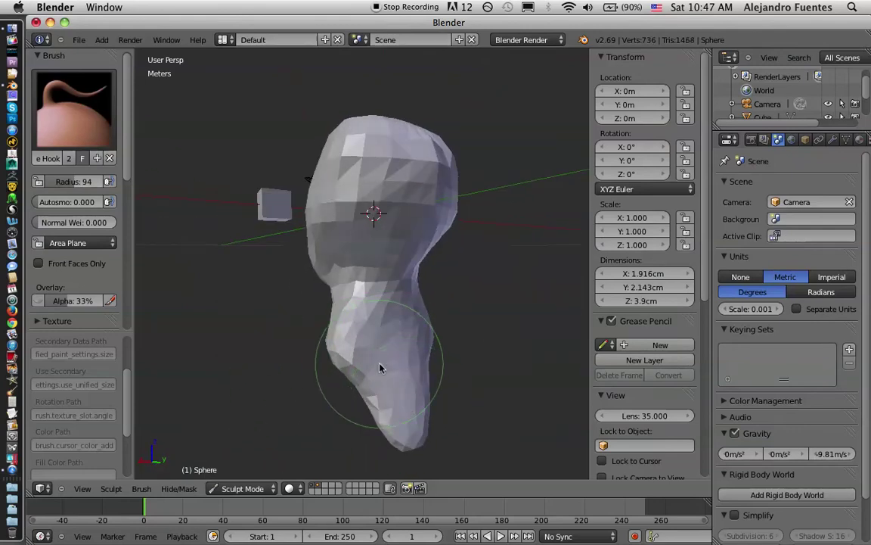
Stretch the neck's lower end further down and shape its side, extending the sculpt to about 4.2 cm high.
{"action": "left_click_drag", "start_coordinate": [391, 370], "coordinate": [382, 423]}
{"action": "left_click_drag", "start_coordinate": [411, 366], "coordinate": [436, 432]}
{"action": "mouse_move", "coordinate": [354, 374]}
{"action": "middle_mouse_down"}
{"action": "mouse_move", "coordinate": [459, 383]}
{"action": "mouse_move", "coordinate": [450, 347]}
{"action": "mouse_move", "coordinate": [529, 334]}
{"action": "mouse_move", "coordinate": [426, 387]}
{"action": "mouse_move", "coordinate": [426, 404]}
{"action": "middle_mouse_up"}
{"action": "mouse_move", "coordinate": [372, 361]}
{"action": "middle_mouse_down"}
{"action": "mouse_move", "coordinate": [399, 255]}
{"action": "mouse_move", "coordinate": [446, 270]}
{"action": "mouse_move", "coordinate": [336, 269]}
{"action": "mouse_move", "coordinate": [254, 326]}
{"action": "mouse_move", "coordinate": [389, 255]}
{"action": "mouse_move", "coordinate": [288, 259]}
{"action": "mouse_move", "coordinate": [452, 228]}
{"action": "mouse_move", "coordinate": [393, 208]}
{"action": "mouse_move", "coordinate": [391, 253]}
{"action": "mouse_move", "coordinate": [375, 245]}
{"action": "middle_mouse_up"}
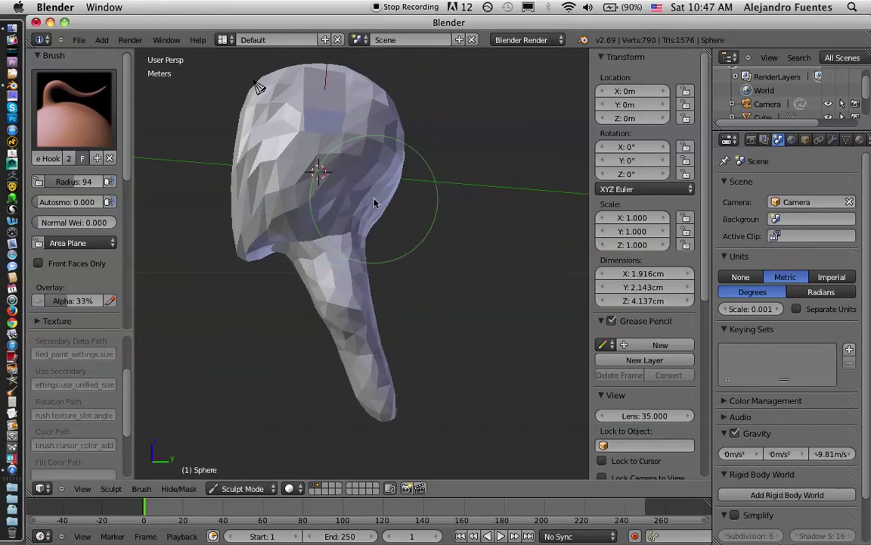
{"action": "mouse_move", "coordinate": [363, 211]}
{"action": "middle_mouse_down"}
{"action": "mouse_move", "coordinate": [420, 229]}
{"action": "mouse_move", "coordinate": [386, 244]}
{"action": "middle_mouse_up"}
{"action": "mouse_move", "coordinate": [349, 319]}
{"action": "left_mouse_down"}
{"action": "mouse_move", "coordinate": [352, 375]}
{"action": "mouse_move", "coordinate": [348, 324]}
{"action": "mouse_move", "coordinate": [341, 396]}
{"action": "mouse_move", "coordinate": [334, 334]}
{"action": "mouse_move", "coordinate": [334, 399]}
{"action": "mouse_move", "coordinate": [391, 316]}
{"action": "left_mouse_up"}
Set the brush radius to 61 and pull the neck's end down into a long trunk, making the sculpt about 9.5 cm high.
{"action": "mouse_move", "coordinate": [391, 315]}
{"action": "middle_mouse_down"}
{"action": "mouse_move", "coordinate": [288, 340]}
{"action": "mouse_move", "coordinate": [292, 335]}
{"action": "mouse_move", "coordinate": [348, 356]}
{"action": "mouse_move", "coordinate": [370, 346]}
{"action": "mouse_move", "coordinate": [340, 311]}
{"action": "mouse_move", "coordinate": [346, 341]}
{"action": "middle_mouse_up"}
{"action": "scroll", "coordinate": [359, 330], "scroll_direction": "down", "scroll_amount": 3}
{"action": "mouse_move", "coordinate": [317, 296]}
{"action": "middle_mouse_down", "text": "shift"}
{"action": "mouse_move", "coordinate": [358, 227]}
{"action": "mouse_move", "coordinate": [311, 205]}
{"action": "mouse_move", "coordinate": [389, 215]}
{"action": "mouse_move", "coordinate": [340, 230]}
{"action": "mouse_move", "coordinate": [349, 220]}
{"action": "middle_mouse_up", "text": "shift"}
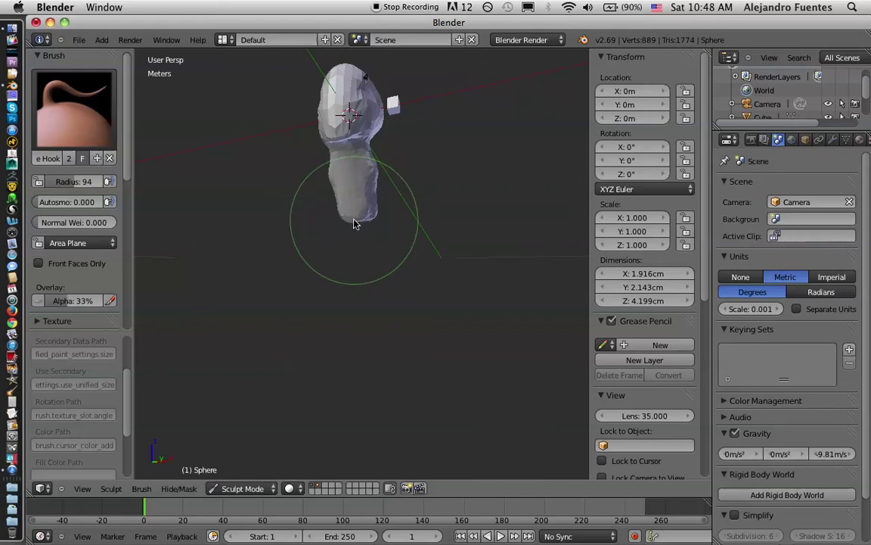
{"action": "key", "text": "f"}
{"action": "left_click", "coordinate": [328, 223]}
{"action": "mouse_move", "coordinate": [354, 205]}
{"action": "left_mouse_down"}
{"action": "mouse_move", "coordinate": [357, 310]}
{"action": "mouse_move", "coordinate": [369, 357]}
{"action": "left_mouse_up"}
{"action": "middle_click_drag", "start_coordinate": [369, 357], "coordinate": [421, 266]}
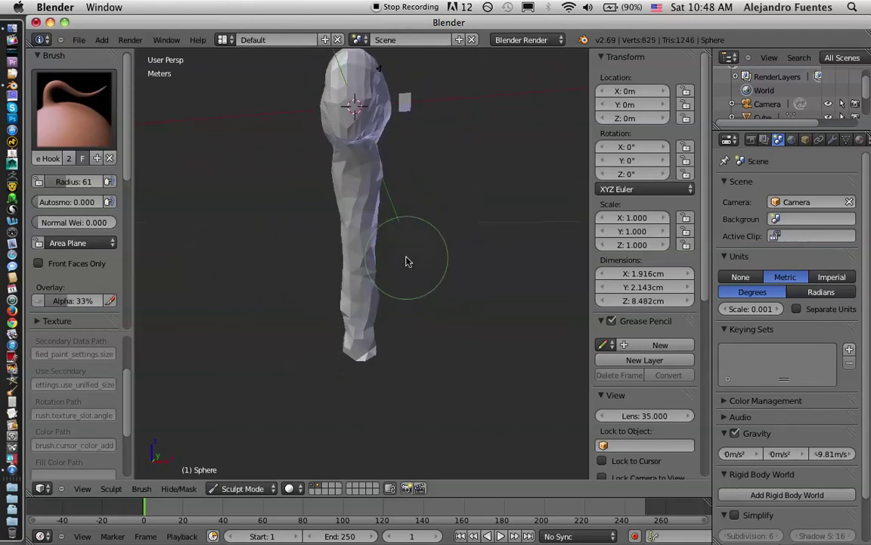
{"action": "left_click_drag", "start_coordinate": [361, 307], "coordinate": [367, 386]}
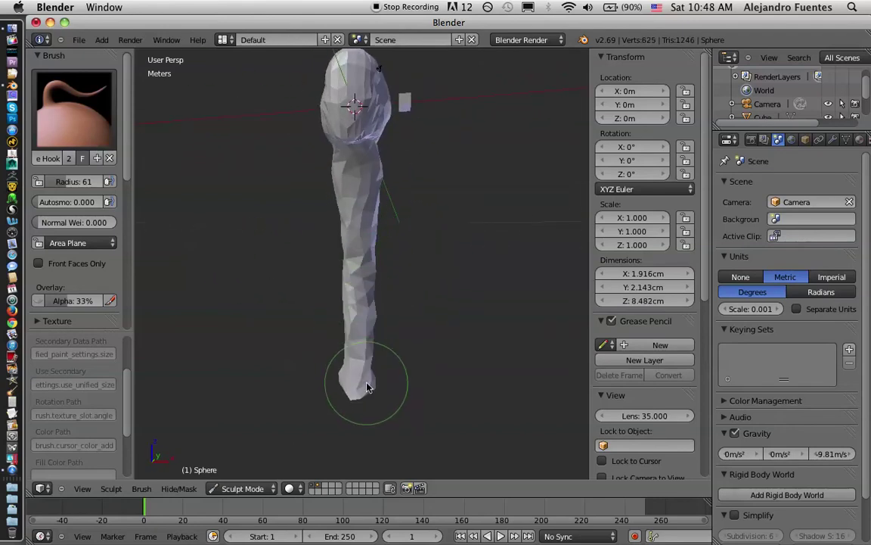
{"action": "middle_click_drag", "start_coordinate": [333, 317], "coordinate": [341, 301]}
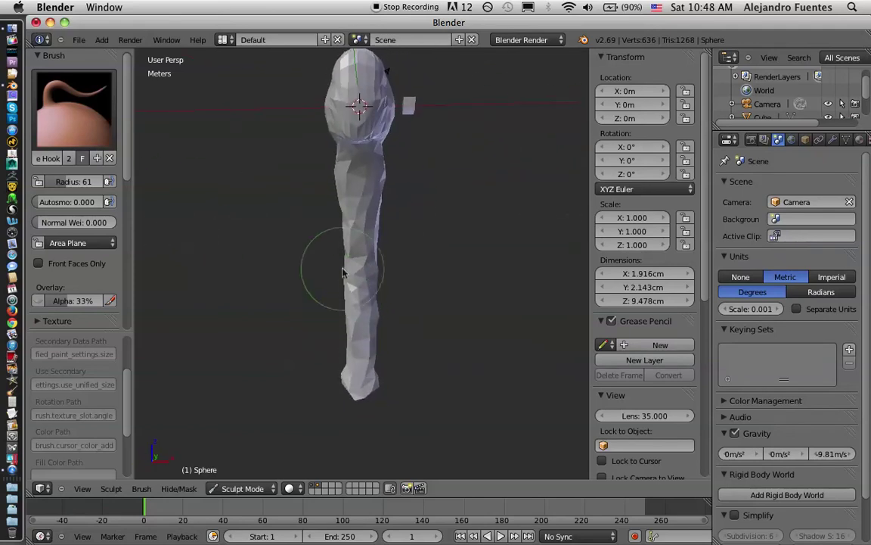
Pull the trunk outward into shoulders and a fuller torso, about 4 cm wide and 2.6 cm deep.
{"action": "mouse_move", "coordinate": [382, 201]}
{"action": "left_mouse_down"}
{"action": "mouse_move", "coordinate": [429, 203]}
{"action": "mouse_move", "coordinate": [428, 211]}
{"action": "mouse_move", "coordinate": [395, 307]}
{"action": "mouse_move", "coordinate": [395, 276]}
{"action": "mouse_move", "coordinate": [384, 266]}
{"action": "mouse_move", "coordinate": [381, 306]}
{"action": "mouse_move", "coordinate": [362, 242]}
{"action": "mouse_move", "coordinate": [363, 310]}
{"action": "left_mouse_up"}
{"action": "mouse_move", "coordinate": [363, 310]}
{"action": "middle_mouse_down"}
{"action": "mouse_move", "coordinate": [416, 245]}
{"action": "mouse_move", "coordinate": [297, 228]}
{"action": "mouse_move", "coordinate": [340, 236]}
{"action": "mouse_move", "coordinate": [368, 211]}
{"action": "middle_mouse_up"}
{"action": "mouse_move", "coordinate": [368, 236]}
{"action": "left_mouse_down"}
{"action": "mouse_move", "coordinate": [375, 253]}
{"action": "mouse_move", "coordinate": [347, 259]}
{"action": "mouse_move", "coordinate": [344, 276]}
{"action": "left_mouse_up"}
{"action": "mouse_move", "coordinate": [344, 276]}
{"action": "middle_mouse_down"}
{"action": "mouse_move", "coordinate": [331, 262]}
{"action": "mouse_move", "coordinate": [345, 239]}
{"action": "middle_mouse_up"}
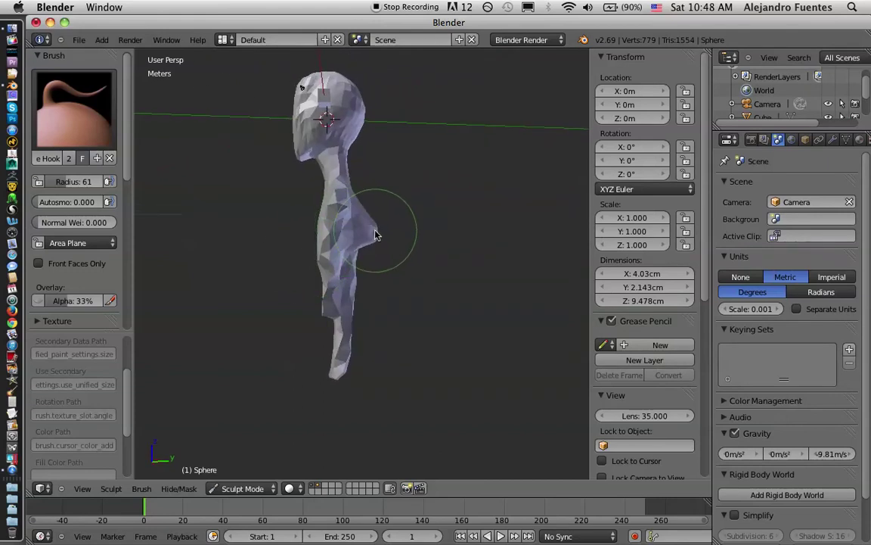
{"action": "left_click_drag", "start_coordinate": [356, 251], "coordinate": [364, 280]}
{"action": "mouse_move", "coordinate": [347, 271]}
{"action": "middle_mouse_down"}
{"action": "mouse_move", "coordinate": [265, 267]}
{"action": "mouse_move", "coordinate": [412, 255]}
{"action": "mouse_move", "coordinate": [375, 236]}
{"action": "middle_mouse_up"}
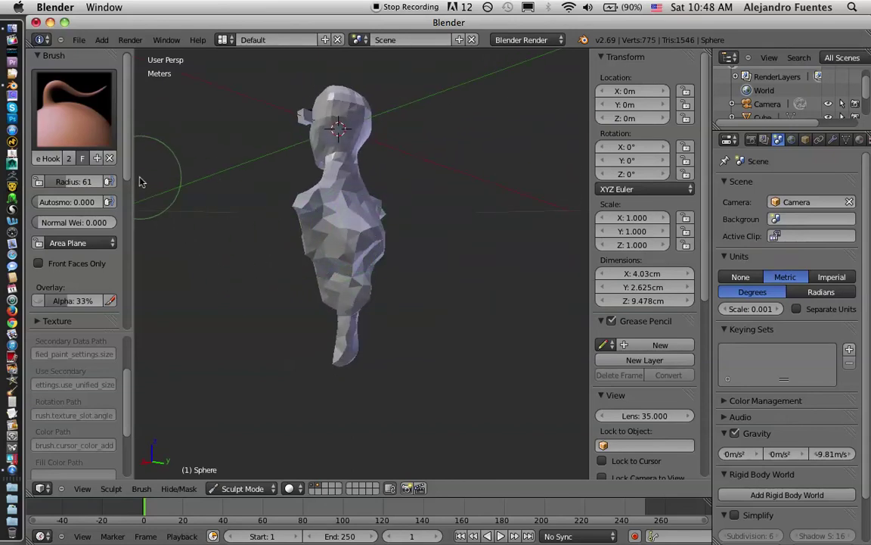
Review the brush's Topology settings and briefly expand the Stroke and Texture settings to inspect them.
{"action": "scroll", "coordinate": [127, 172], "scroll_direction": "down", "scroll_amount": 2}
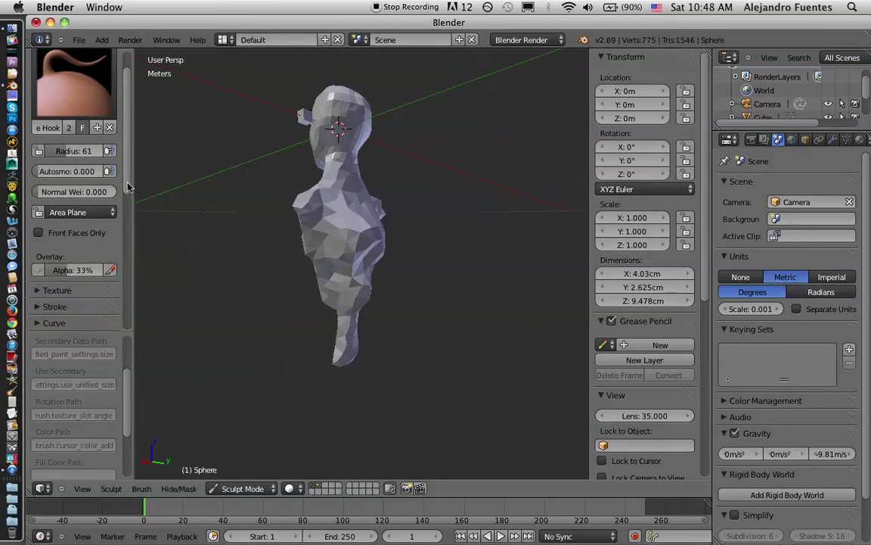
{"action": "scroll", "coordinate": [128, 185], "scroll_direction": "up", "scroll_amount": 1}
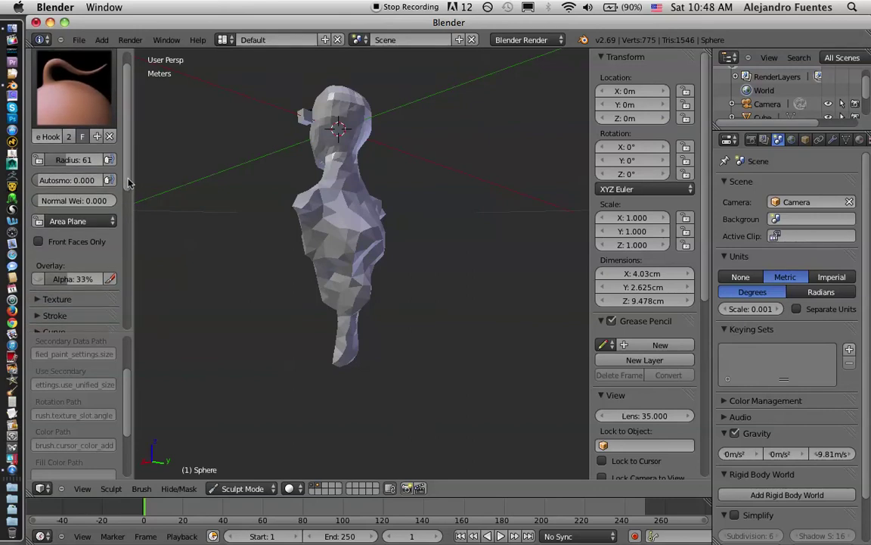
{"action": "scroll", "coordinate": [129, 182], "scroll_direction": "down", "scroll_amount": 4}
{"action": "scroll", "coordinate": [130, 215], "scroll_direction": "down", "scroll_amount": 3}
{"action": "scroll", "coordinate": [133, 228], "scroll_direction": "down", "scroll_amount": 1}
{"action": "scroll", "coordinate": [133, 229], "scroll_direction": "down", "scroll_amount": 2}
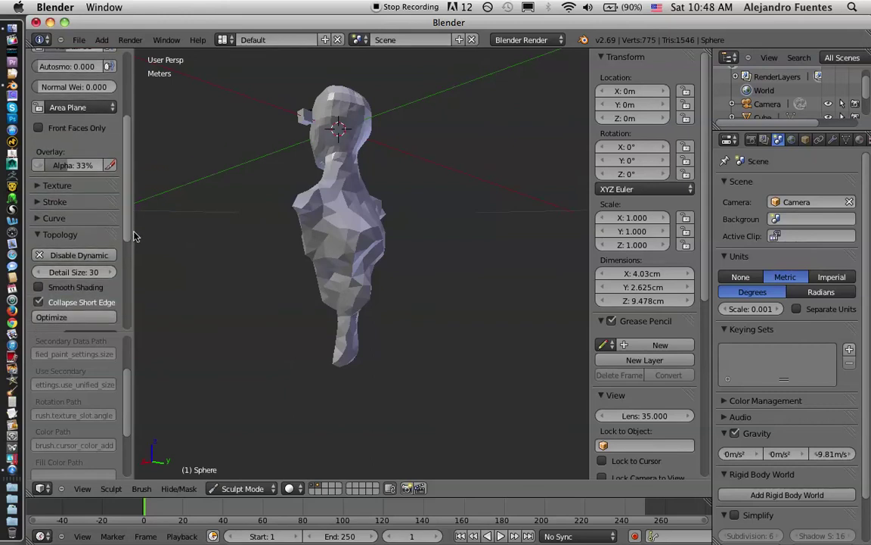
{"action": "scroll", "coordinate": [134, 235], "scroll_direction": "up", "scroll_amount": 1}
{"action": "scroll", "coordinate": [134, 233], "scroll_direction": "up", "scroll_amount": 1}
{"action": "scroll", "coordinate": [134, 233], "scroll_direction": "up", "scroll_amount": 1}
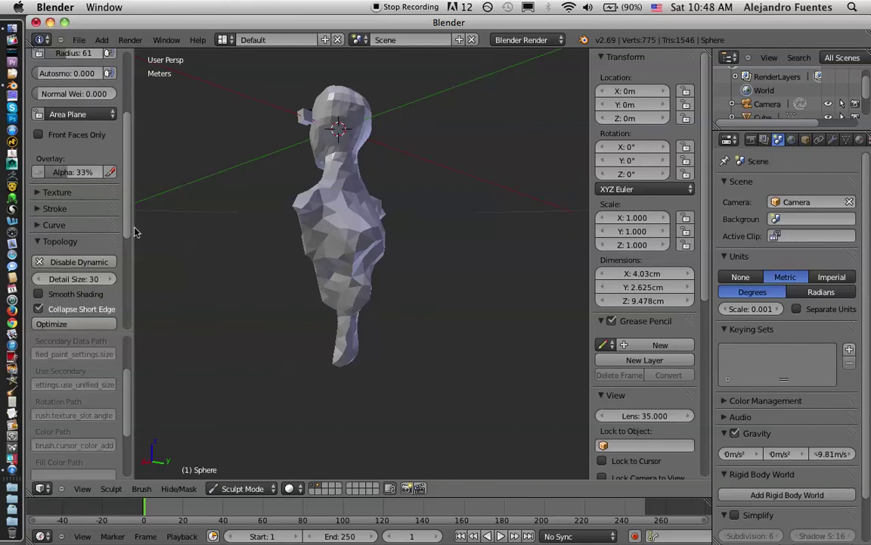
{"action": "scroll", "coordinate": [133, 231], "scroll_direction": "up", "scroll_amount": 3}
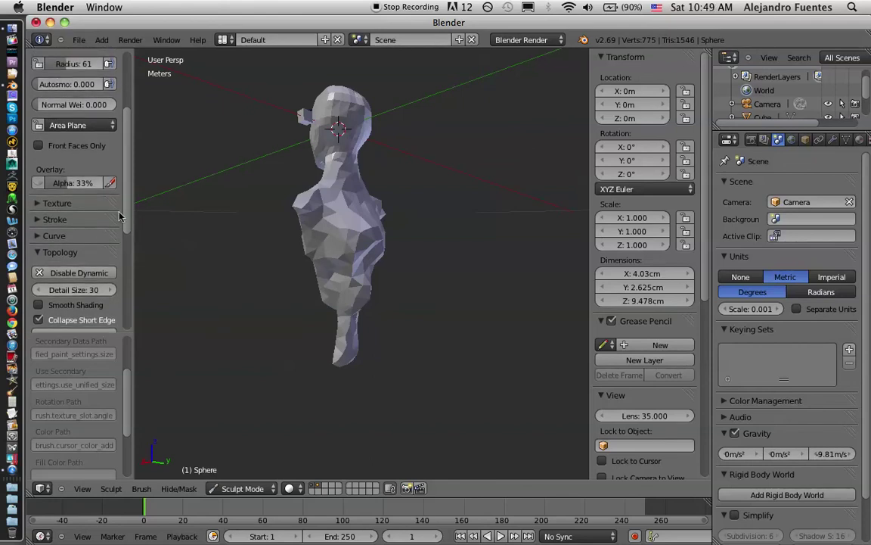
{"action": "left_click", "coordinate": [39, 220]}
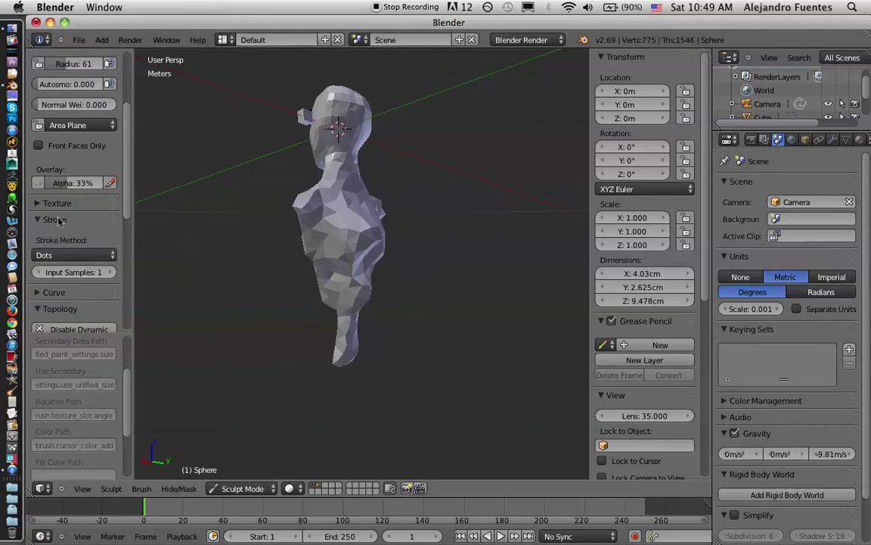
{"action": "left_click", "coordinate": [40, 221]}
{"action": "left_click", "coordinate": [36, 203]}
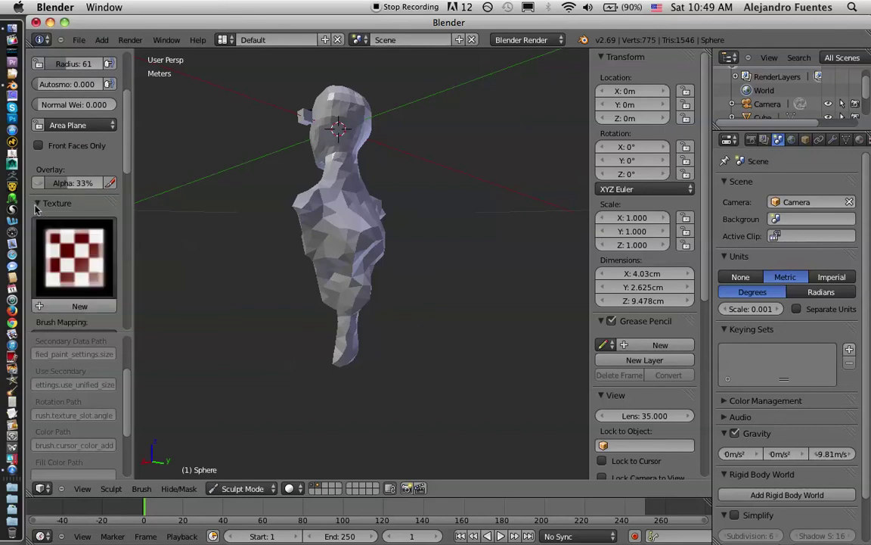
{"action": "left_click", "coordinate": [37, 206]}
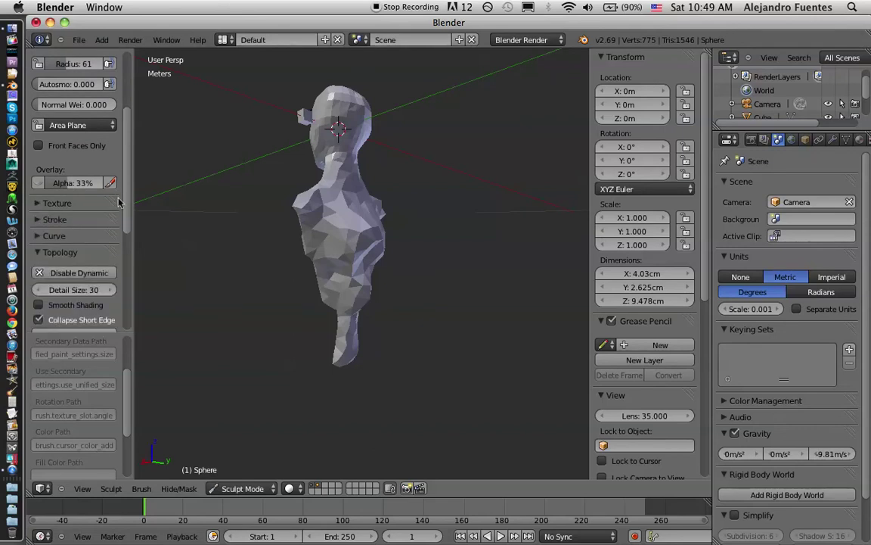
Review the Symmetry settings and inspect the lock and unified settings under Options, collapsing Options again.
{"action": "left_click_drag", "start_coordinate": [127, 192], "coordinate": [128, 288]}
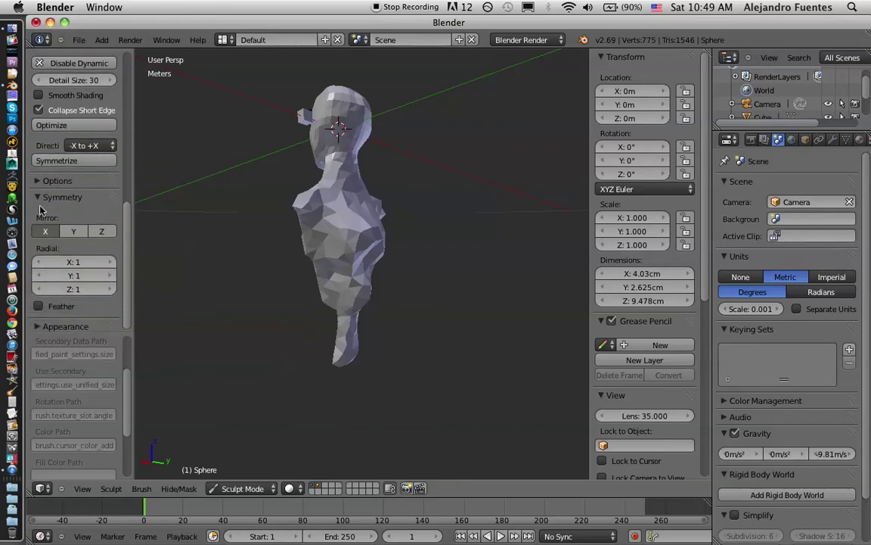
{"action": "left_click", "coordinate": [38, 182]}
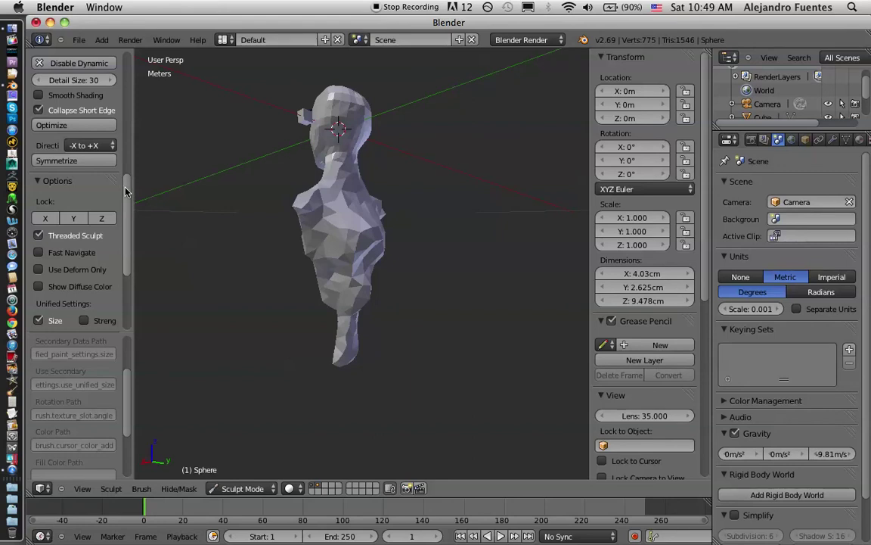
{"action": "scroll", "coordinate": [126, 192], "scroll_direction": "down", "scroll_amount": 7}
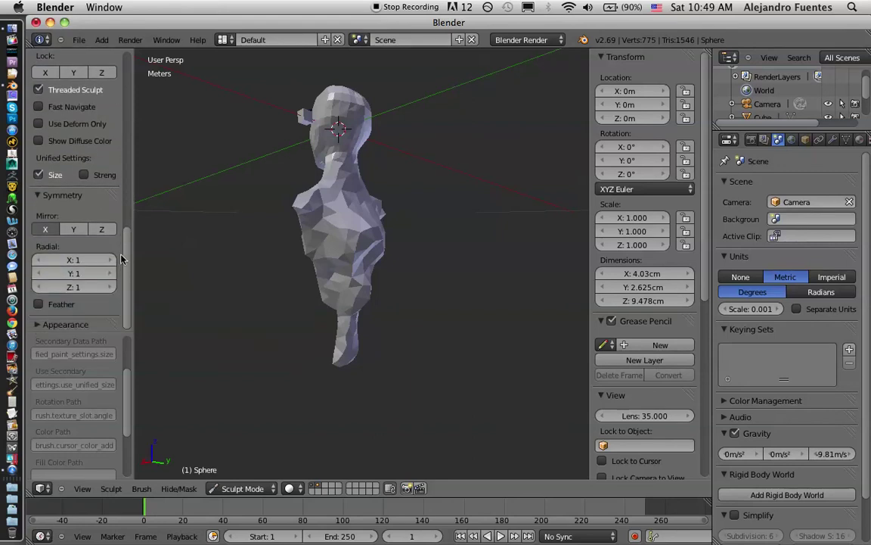
{"action": "scroll", "coordinate": [108, 236], "scroll_direction": "up", "scroll_amount": 9}
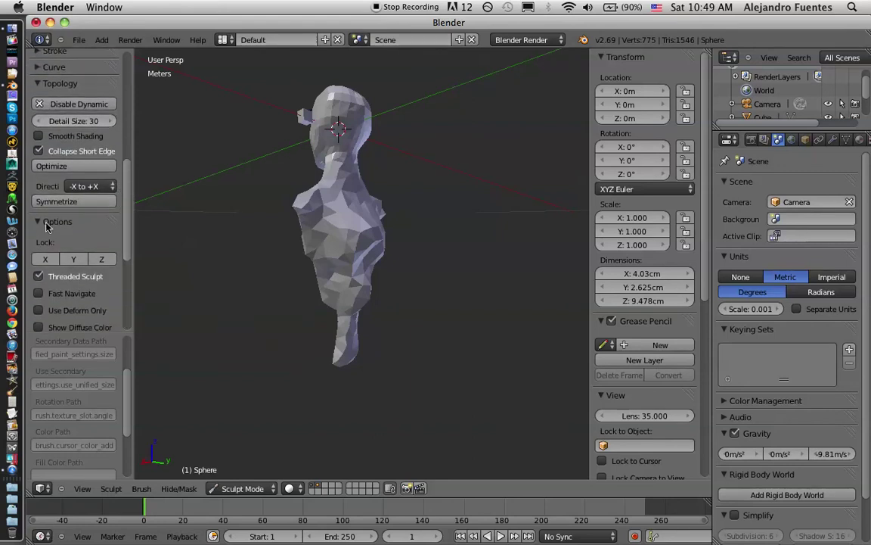
{"action": "left_click", "coordinate": [50, 222]}
{"action": "scroll", "coordinate": [126, 213], "scroll_direction": "up", "scroll_amount": 2}
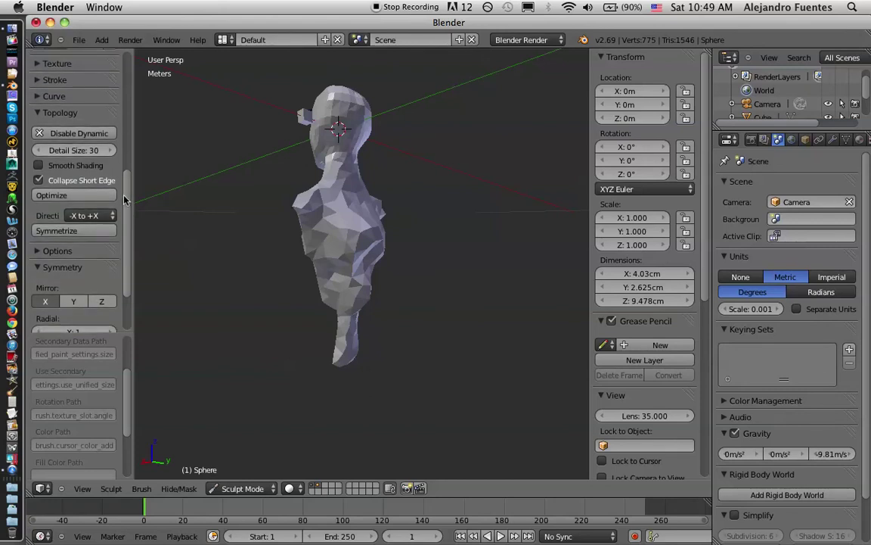
Expand the brush's Curve settings and move the application window clear of the dock.
{"action": "left_click_drag", "start_coordinate": [125, 200], "coordinate": [118, 146]}
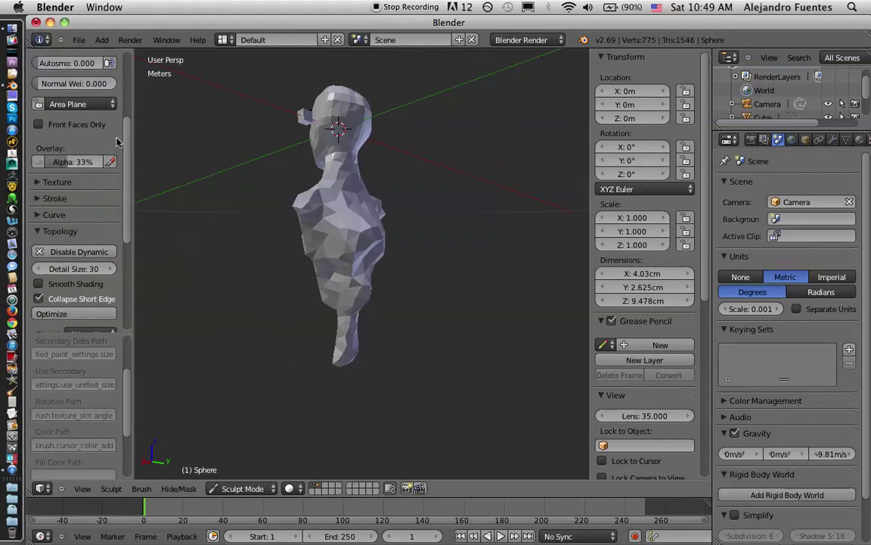
{"action": "left_click", "coordinate": [37, 215]}
{"action": "scroll", "coordinate": [120, 201], "scroll_direction": "down", "scroll_amount": 5}
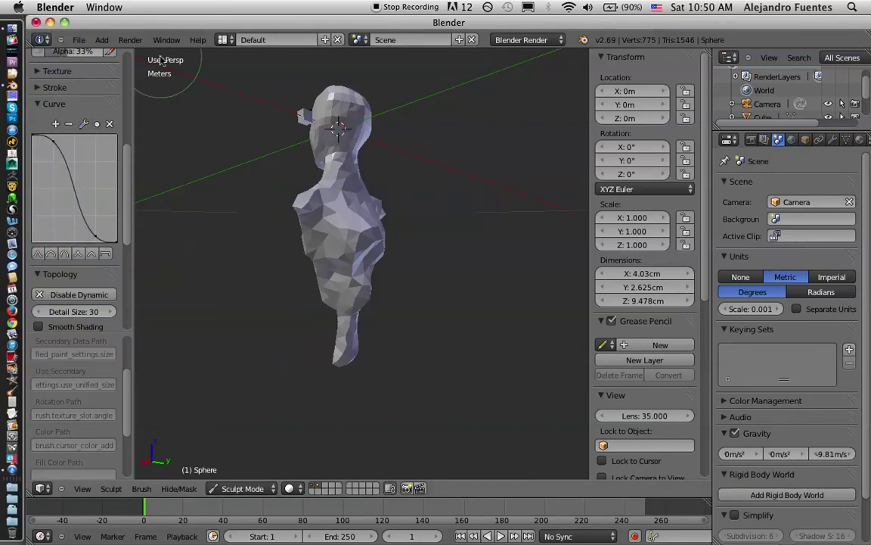
{"action": "left_click_drag", "start_coordinate": [170, 27], "coordinate": [238, 28]}
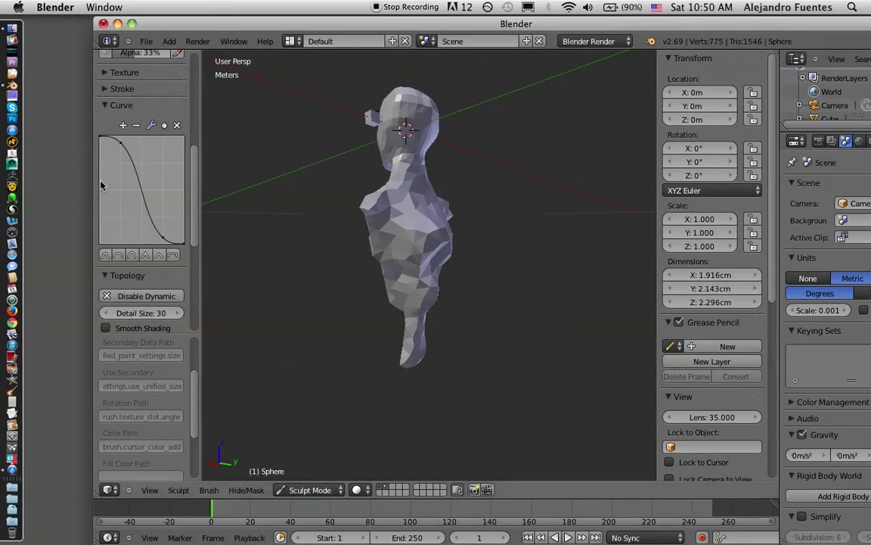
Try the brush falloff presets from rounded to straight, ending with the concave curve that drops steeply from the centre.
{"action": "left_click", "coordinate": [118, 256]}
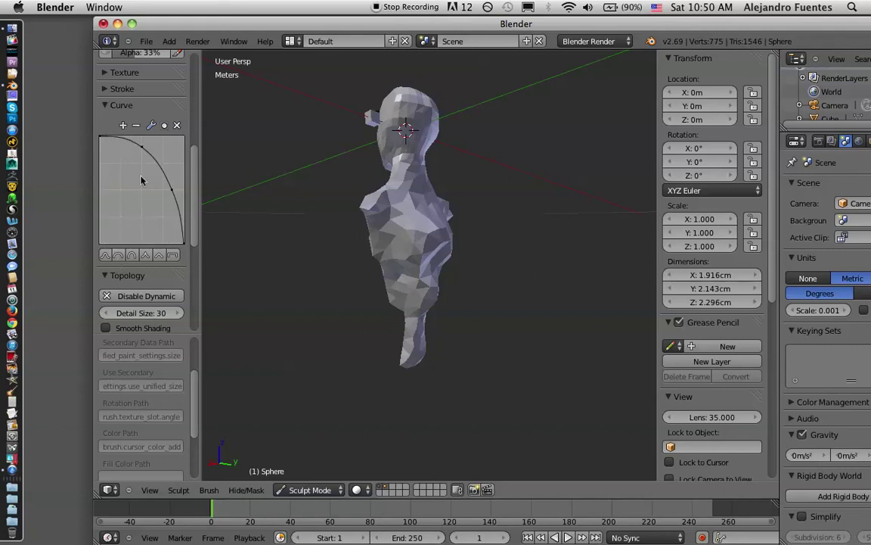
{"action": "left_click", "coordinate": [132, 256]}
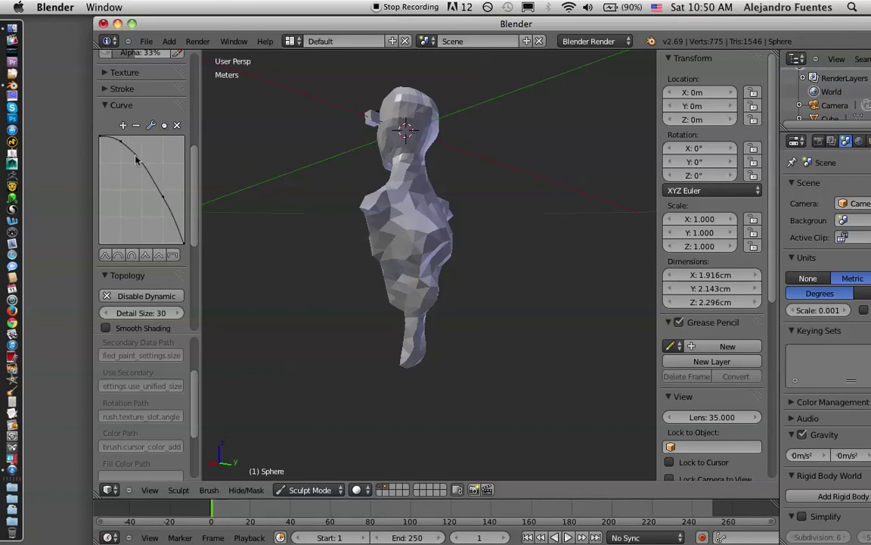
{"action": "left_click", "coordinate": [146, 258]}
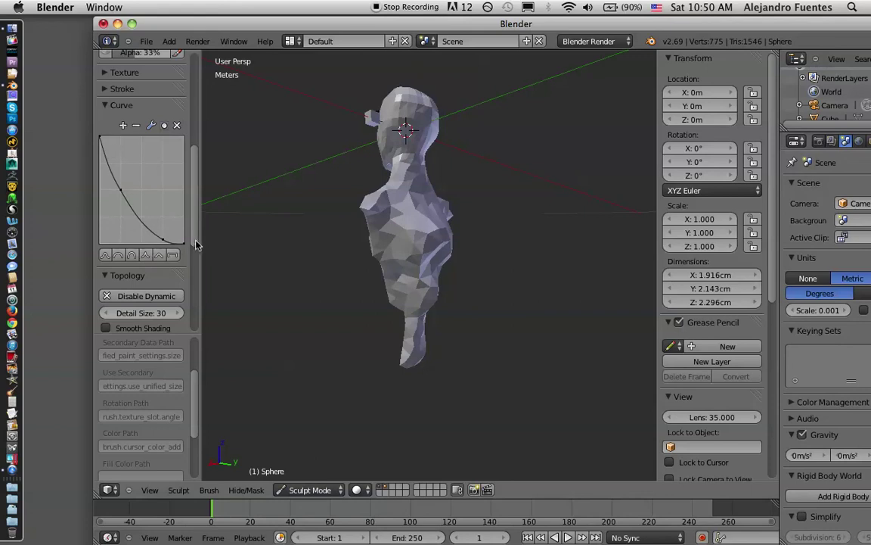
{"action": "left_click", "coordinate": [161, 261]}
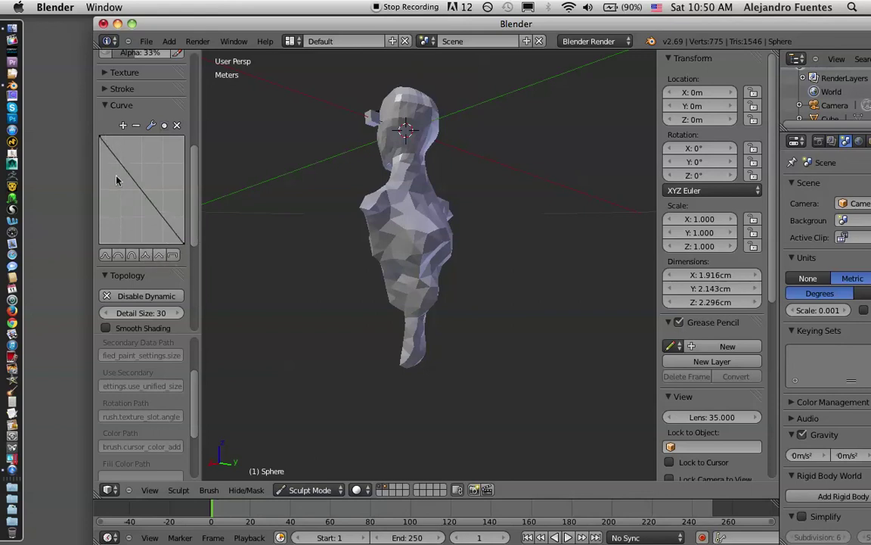
{"action": "left_click", "coordinate": [148, 259]}
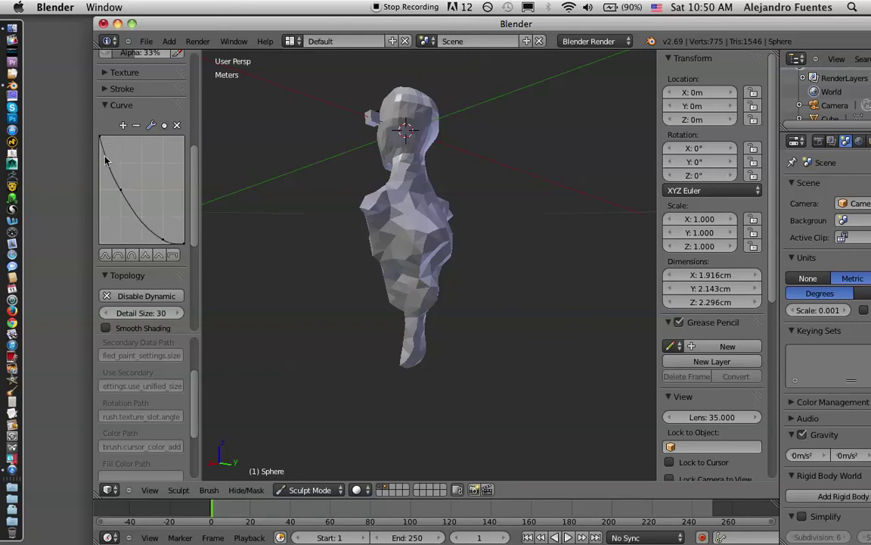
Try Snake Hook strokes on the torso with the constant falloff preset and with the sharp one.
{"action": "left_click", "coordinate": [159, 256]}
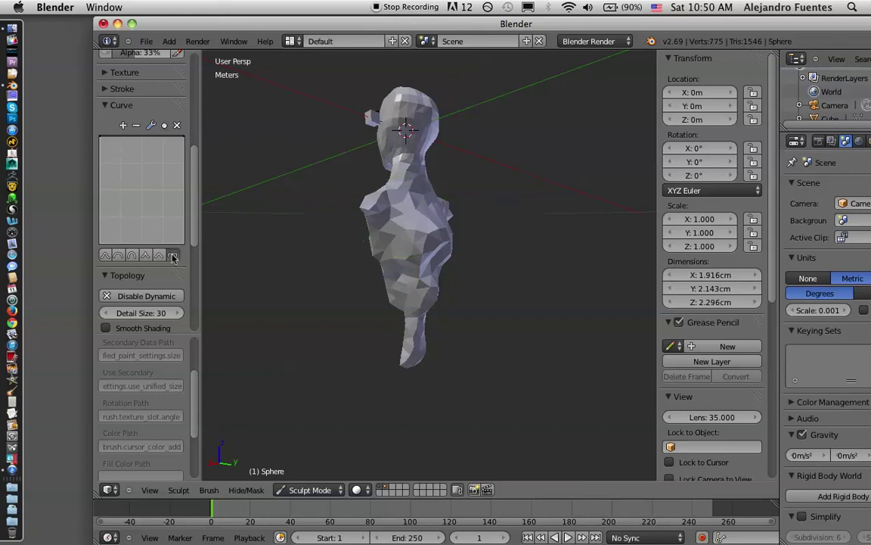
{"action": "mouse_move", "coordinate": [307, 206]}
{"action": "middle_mouse_down"}
{"action": "mouse_move", "coordinate": [506, 210]}
{"action": "mouse_move", "coordinate": [469, 209]}
{"action": "mouse_move", "coordinate": [401, 246]}
{"action": "middle_mouse_up"}
{"action": "mouse_move", "coordinate": [410, 244]}
{"action": "left_mouse_down"}
{"action": "mouse_move", "coordinate": [371, 249]}
{"action": "mouse_move", "coordinate": [389, 254]}
{"action": "left_mouse_up"}
{"action": "mouse_move", "coordinate": [390, 254]}
{"action": "middle_mouse_down"}
{"action": "mouse_move", "coordinate": [456, 280]}
{"action": "mouse_move", "coordinate": [408, 287]}
{"action": "mouse_move", "coordinate": [617, 282]}
{"action": "mouse_move", "coordinate": [569, 239]}
{"action": "mouse_move", "coordinate": [438, 279]}
{"action": "mouse_move", "coordinate": [477, 272]}
{"action": "mouse_move", "coordinate": [433, 232]}
{"action": "middle_mouse_up"}
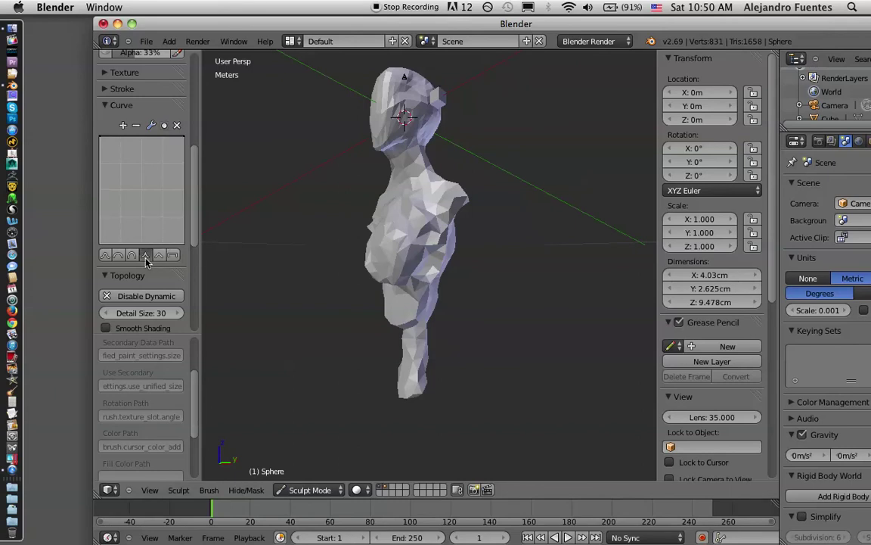
{"action": "mouse_move", "coordinate": [211, 243]}
{"action": "middle_mouse_down"}
{"action": "mouse_move", "coordinate": [161, 199]}
{"action": "mouse_move", "coordinate": [398, 249]}
{"action": "mouse_move", "coordinate": [551, 248]}
{"action": "mouse_move", "coordinate": [372, 259]}
{"action": "mouse_move", "coordinate": [394, 242]}
{"action": "mouse_move", "coordinate": [397, 250]}
{"action": "mouse_move", "coordinate": [395, 242]}
{"action": "middle_mouse_up"}
{"action": "left_click_drag", "start_coordinate": [360, 246], "coordinate": [354, 247]}
{"action": "mouse_move", "coordinate": [354, 248]}
{"action": "middle_mouse_down"}
{"action": "mouse_move", "coordinate": [551, 258]}
{"action": "mouse_move", "coordinate": [317, 229]}
{"action": "mouse_move", "coordinate": [399, 259]}
{"action": "mouse_move", "coordinate": [354, 234]}
{"action": "mouse_move", "coordinate": [370, 229]}
{"action": "mouse_move", "coordinate": [378, 252]}
{"action": "mouse_move", "coordinate": [370, 262]}
{"action": "mouse_move", "coordinate": [369, 234]}
{"action": "mouse_move", "coordinate": [373, 239]}
{"action": "mouse_move", "coordinate": [355, 238]}
{"action": "middle_mouse_up"}
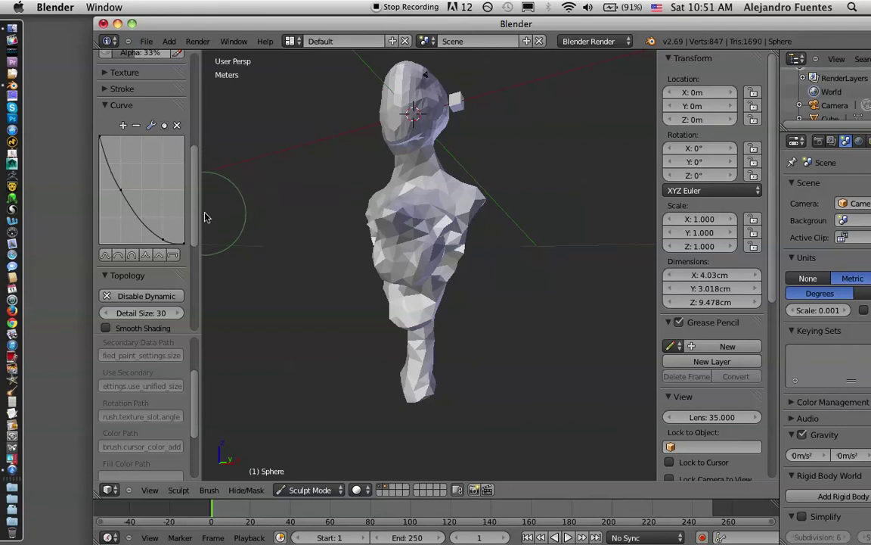
Undo the test strokes made on the torso with the constant and sharp falloffs.
{"action": "mouse_move", "coordinate": [197, 176]}
{"action": "left_mouse_down"}
{"action": "mouse_move", "coordinate": [197, 92]}
{"action": "mouse_move", "coordinate": [198, 154]}
{"action": "left_mouse_up"}
{"action": "scroll", "coordinate": [197, 154], "scroll_direction": "down", "scroll_amount": 5}
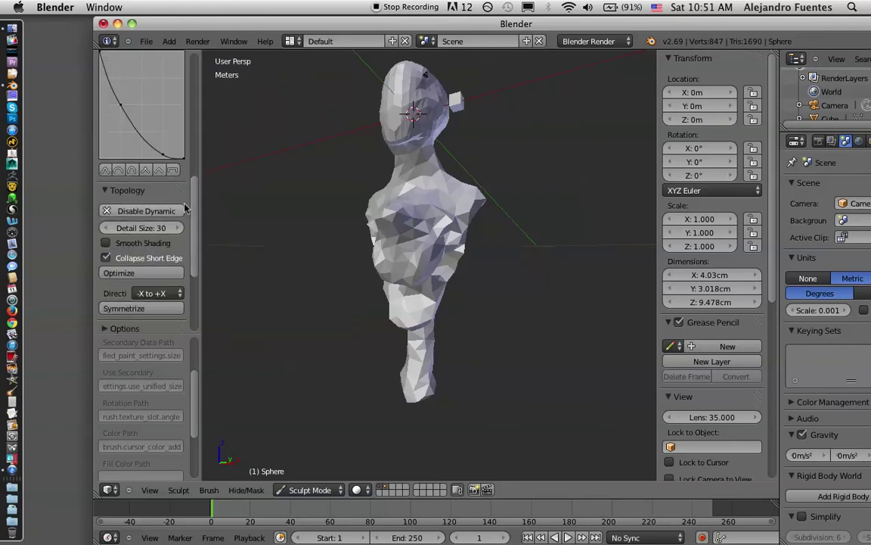
{"action": "mouse_move", "coordinate": [318, 236]}
{"action": "middle_mouse_down"}
{"action": "mouse_move", "coordinate": [423, 276]}
{"action": "mouse_move", "coordinate": [444, 253]}
{"action": "mouse_move", "coordinate": [288, 239]}
{"action": "mouse_move", "coordinate": [329, 249]}
{"action": "mouse_move", "coordinate": [302, 257]}
{"action": "middle_mouse_up"}
{"action": "key", "text": "ctrl+z"}
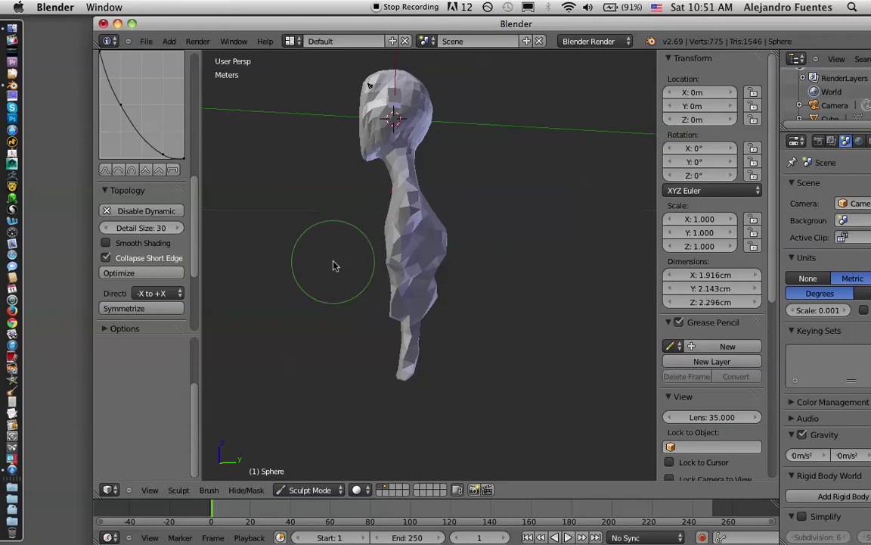
{"action": "key", "text": "ctrl+z"}
{"action": "middle_click_drag", "start_coordinate": [348, 249], "coordinate": [409, 266]}
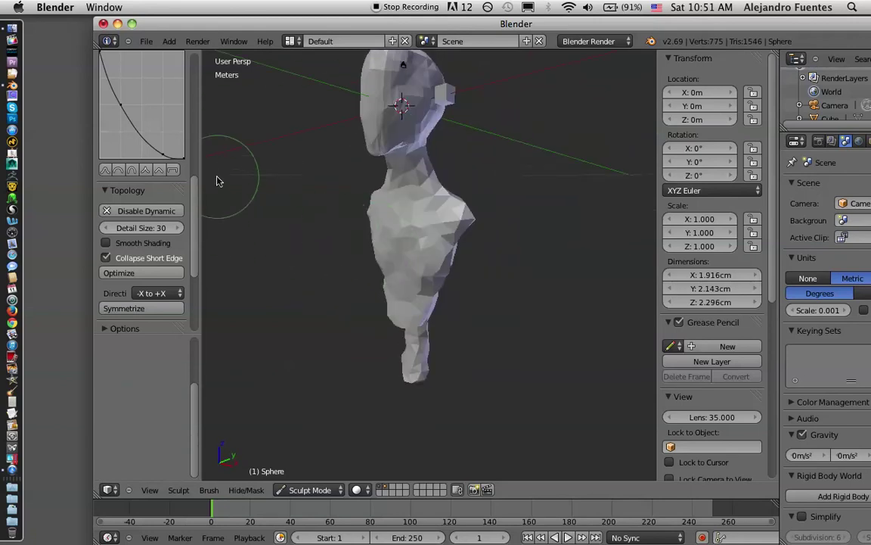
Set the brush falloff to the smooth S-shaped preset and try short Snake Hook strokes on the chest.
{"action": "left_click_drag", "start_coordinate": [196, 199], "coordinate": [199, 158]}
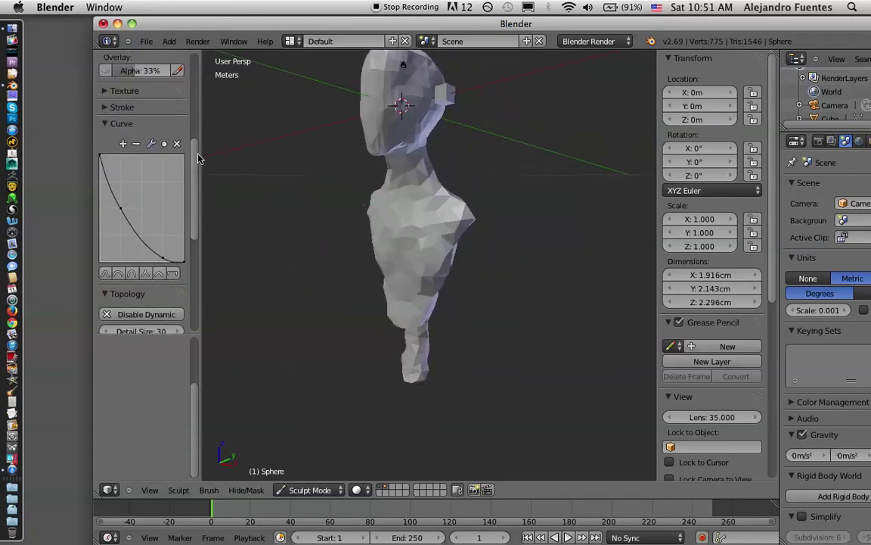
{"action": "left_click", "coordinate": [105, 275]}
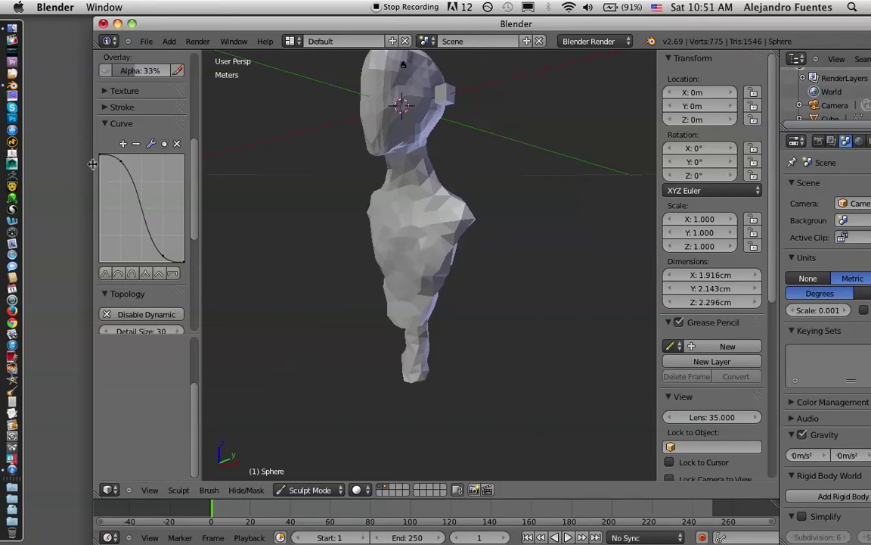
{"action": "mouse_move", "coordinate": [401, 259]}
{"action": "left_mouse_down"}
{"action": "mouse_move", "coordinate": [395, 263]}
{"action": "mouse_move", "coordinate": [432, 253]}
{"action": "mouse_move", "coordinate": [409, 252]}
{"action": "left_mouse_up"}
{"action": "mouse_move", "coordinate": [408, 253]}
{"action": "middle_mouse_down"}
{"action": "mouse_move", "coordinate": [486, 226]}
{"action": "mouse_move", "coordinate": [483, 214]}
{"action": "mouse_move", "coordinate": [409, 239]}
{"action": "middle_mouse_up"}
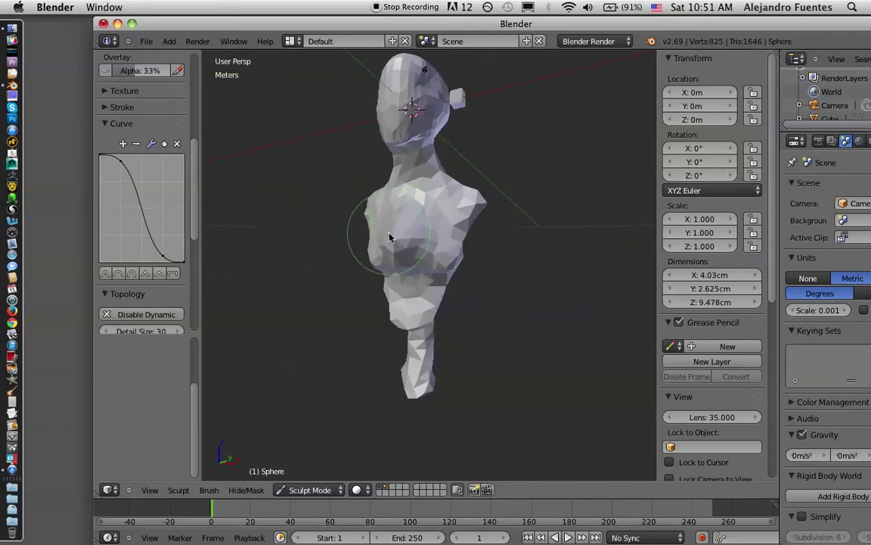
{"action": "mouse_move", "coordinate": [406, 239]}
{"action": "middle_mouse_down"}
{"action": "mouse_move", "coordinate": [345, 202]}
{"action": "mouse_move", "coordinate": [497, 234]}
{"action": "mouse_move", "coordinate": [437, 219]}
{"action": "middle_mouse_up"}
{"action": "left_click_drag", "start_coordinate": [419, 218], "coordinate": [409, 214]}
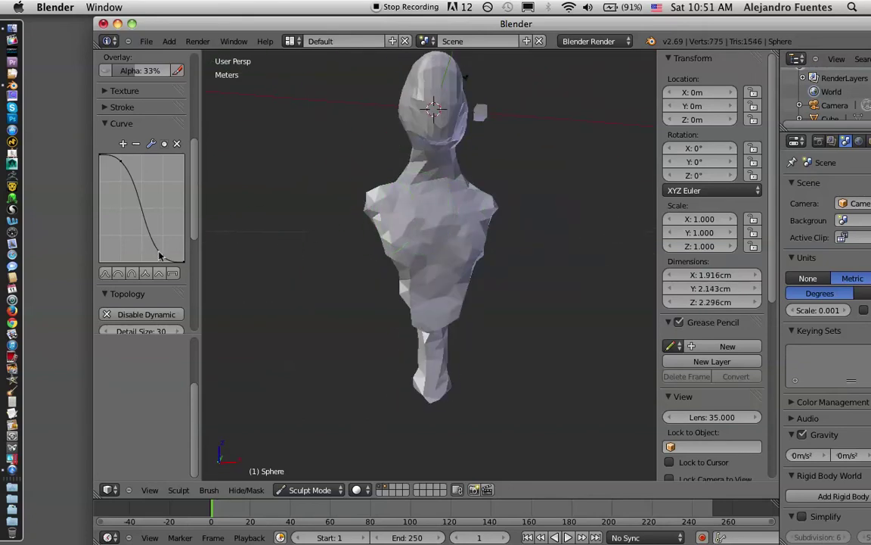
Set the brush falloff to the rounded convex preset and shape the chest and waist with Snake Hook strokes.
{"action": "left_click", "coordinate": [121, 274]}
{"action": "middle_click_drag", "start_coordinate": [300, 244], "coordinate": [365, 237]}
{"action": "left_click_drag", "start_coordinate": [379, 245], "coordinate": [381, 251]}
{"action": "middle_click_drag", "start_coordinate": [338, 274], "coordinate": [445, 283]}
{"action": "left_click_drag", "start_coordinate": [416, 258], "coordinate": [412, 286]}
{"action": "mouse_move", "coordinate": [412, 286]}
{"action": "middle_mouse_down"}
{"action": "mouse_move", "coordinate": [452, 292]}
{"action": "mouse_move", "coordinate": [420, 344]}
{"action": "middle_mouse_up"}
{"action": "mouse_move", "coordinate": [420, 344]}
{"action": "left_mouse_down"}
{"action": "mouse_move", "coordinate": [436, 280]}
{"action": "mouse_move", "coordinate": [432, 286]}
{"action": "left_mouse_up"}
{"action": "middle_click_drag", "start_coordinate": [432, 286], "coordinate": [510, 298]}
Pull and reshape the lower torso from several sides with the rounded-falloff Snake Hook brush.
{"action": "left_click_drag", "start_coordinate": [416, 278], "coordinate": [418, 311]}
{"action": "mouse_move", "coordinate": [418, 311]}
{"action": "middle_mouse_down"}
{"action": "mouse_move", "coordinate": [366, 311]}
{"action": "mouse_move", "coordinate": [419, 344]}
{"action": "middle_mouse_up"}
{"action": "left_click_drag", "start_coordinate": [420, 344], "coordinate": [455, 379]}
{"action": "mouse_move", "coordinate": [456, 379]}
{"action": "middle_mouse_down"}
{"action": "mouse_move", "coordinate": [463, 371]}
{"action": "mouse_move", "coordinate": [443, 342]}
{"action": "middle_mouse_up"}
{"action": "mouse_move", "coordinate": [444, 342]}
{"action": "left_mouse_down"}
{"action": "mouse_move", "coordinate": [415, 342]}
{"action": "mouse_move", "coordinate": [415, 351]}
{"action": "left_mouse_up"}
{"action": "mouse_move", "coordinate": [414, 350]}
{"action": "middle_mouse_down"}
{"action": "mouse_move", "coordinate": [311, 360]}
{"action": "mouse_move", "coordinate": [477, 321]}
{"action": "mouse_move", "coordinate": [344, 301]}
{"action": "middle_mouse_up"}
{"action": "mouse_move", "coordinate": [344, 301]}
{"action": "left_mouse_down"}
{"action": "mouse_move", "coordinate": [443, 316]}
{"action": "mouse_move", "coordinate": [399, 360]}
{"action": "mouse_move", "coordinate": [418, 372]}
{"action": "left_mouse_up"}
{"action": "middle_click_drag", "start_coordinate": [419, 373], "coordinate": [393, 369]}
{"action": "mouse_move", "coordinate": [412, 275]}
{"action": "middle_mouse_down"}
{"action": "mouse_move", "coordinate": [335, 341]}
{"action": "mouse_move", "coordinate": [356, 311]}
{"action": "mouse_move", "coordinate": [360, 276]}
{"action": "mouse_move", "coordinate": [473, 278]}
{"action": "mouse_move", "coordinate": [560, 210]}
{"action": "mouse_move", "coordinate": [535, 290]}
{"action": "mouse_move", "coordinate": [524, 258]}
{"action": "mouse_move", "coordinate": [533, 287]}
{"action": "mouse_move", "coordinate": [542, 288]}
{"action": "mouse_move", "coordinate": [317, 303]}
{"action": "mouse_move", "coordinate": [333, 303]}
{"action": "mouse_move", "coordinate": [366, 149]}
{"action": "mouse_move", "coordinate": [466, 208]}
{"action": "mouse_move", "coordinate": [467, 155]}
{"action": "mouse_move", "coordinate": [446, 191]}
{"action": "mouse_move", "coordinate": [336, 195]}
{"action": "mouse_move", "coordinate": [500, 162]}
{"action": "mouse_move", "coordinate": [438, 171]}
{"action": "mouse_move", "coordinate": [523, 169]}
{"action": "mouse_move", "coordinate": [473, 165]}
{"action": "mouse_move", "coordinate": [371, 181]}
{"action": "mouse_move", "coordinate": [492, 181]}
{"action": "mouse_move", "coordinate": [435, 185]}
{"action": "mouse_move", "coordinate": [340, 177]}
{"action": "middle_mouse_up"}
{"action": "mouse_move", "coordinate": [420, 142]}
{"action": "middle_mouse_down"}
{"action": "mouse_move", "coordinate": [512, 167]}
{"action": "mouse_move", "coordinate": [488, 174]}
{"action": "middle_mouse_up"}
{"action": "mouse_move", "coordinate": [422, 110]}
{"action": "middle_mouse_down"}
{"action": "mouse_move", "coordinate": [469, 193]}
{"action": "mouse_move", "coordinate": [382, 179]}
{"action": "mouse_move", "coordinate": [483, 187]}
{"action": "mouse_move", "coordinate": [571, 179]}
{"action": "mouse_move", "coordinate": [393, 154]}
{"action": "mouse_move", "coordinate": [337, 191]}
{"action": "mouse_move", "coordinate": [372, 157]}
{"action": "mouse_move", "coordinate": [386, 178]}
{"action": "middle_mouse_up"}
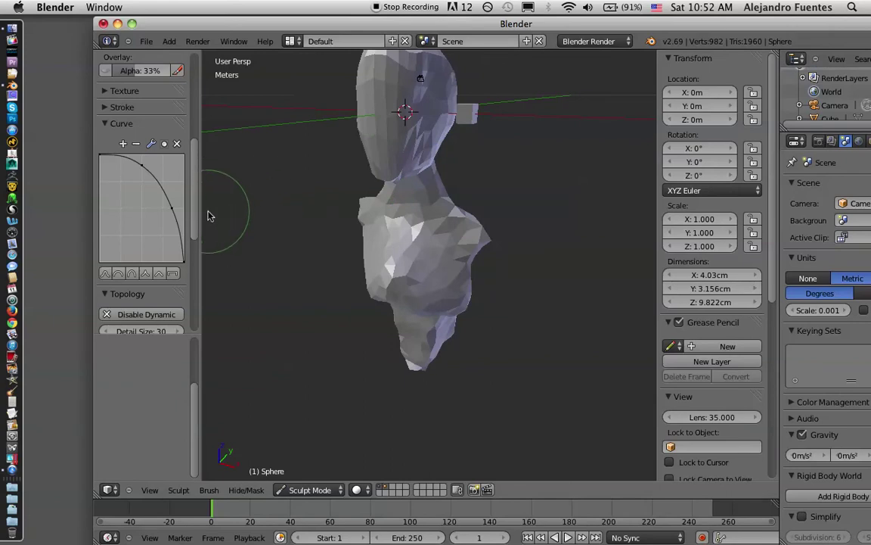
Set the brush falloff to the constant preset and pull the bottom of the torso downward.
{"action": "left_click", "coordinate": [115, 276]}
{"action": "left_click", "coordinate": [173, 275]}
{"action": "mouse_move", "coordinate": [261, 201]}
{"action": "middle_mouse_down"}
{"action": "mouse_move", "coordinate": [330, 180]}
{"action": "mouse_move", "coordinate": [303, 174]}
{"action": "mouse_move", "coordinate": [370, 165]}
{"action": "mouse_move", "coordinate": [194, 223]}
{"action": "middle_mouse_up"}
{"action": "mouse_move", "coordinate": [350, 321]}
{"action": "middle_mouse_down"}
{"action": "mouse_move", "coordinate": [476, 276]}
{"action": "mouse_move", "coordinate": [432, 334]}
{"action": "middle_mouse_up"}
{"action": "mouse_move", "coordinate": [428, 386]}
{"action": "left_mouse_down"}
{"action": "mouse_move", "coordinate": [412, 401]}
{"action": "mouse_move", "coordinate": [422, 415]}
{"action": "left_mouse_up"}
{"action": "mouse_move", "coordinate": [422, 415]}
{"action": "middle_mouse_down"}
{"action": "mouse_move", "coordinate": [422, 350]}
{"action": "mouse_move", "coordinate": [350, 331]}
{"action": "mouse_move", "coordinate": [361, 335]}
{"action": "middle_mouse_up"}
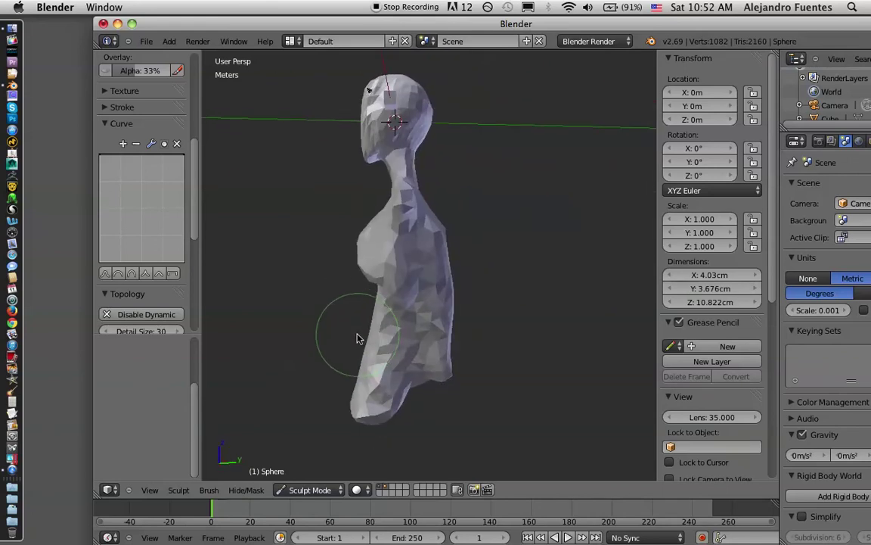
Try pulling the torso's back and side with constant-falloff Snake Hook strokes.
{"action": "mouse_move", "coordinate": [440, 379]}
{"action": "middle_mouse_down"}
{"action": "mouse_move", "coordinate": [432, 331]}
{"action": "mouse_move", "coordinate": [401, 338]}
{"action": "mouse_move", "coordinate": [460, 346]}
{"action": "middle_mouse_up"}
{"action": "mouse_move", "coordinate": [460, 347]}
{"action": "left_mouse_down"}
{"action": "mouse_move", "coordinate": [435, 342]}
{"action": "mouse_move", "coordinate": [454, 295]}
{"action": "left_mouse_up"}
{"action": "mouse_move", "coordinate": [453, 295]}
{"action": "middle_mouse_down"}
{"action": "mouse_move", "coordinate": [474, 282]}
{"action": "mouse_move", "coordinate": [429, 185]}
{"action": "mouse_move", "coordinate": [324, 247]}
{"action": "mouse_move", "coordinate": [512, 275]}
{"action": "mouse_move", "coordinate": [461, 275]}
{"action": "middle_mouse_up"}
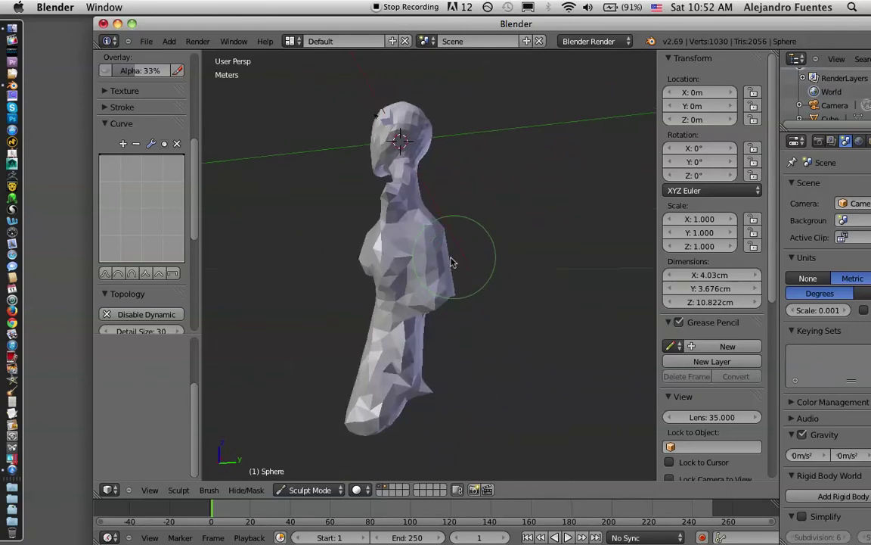
{"action": "left_click_drag", "start_coordinate": [454, 262], "coordinate": [428, 266]}
{"action": "mouse_move", "coordinate": [492, 247]}
{"action": "middle_mouse_down"}
{"action": "mouse_move", "coordinate": [389, 249]}
{"action": "mouse_move", "coordinate": [413, 257]}
{"action": "mouse_move", "coordinate": [354, 258]}
{"action": "mouse_move", "coordinate": [443, 249]}
{"action": "mouse_move", "coordinate": [328, 274]}
{"action": "mouse_move", "coordinate": [523, 255]}
{"action": "mouse_move", "coordinate": [395, 289]}
{"action": "mouse_move", "coordinate": [407, 269]}
{"action": "middle_mouse_up"}
{"action": "left_click_drag", "start_coordinate": [411, 263], "coordinate": [420, 253]}
{"action": "middle_click_drag", "start_coordinate": [420, 253], "coordinate": [392, 277]}
{"action": "middle_click_drag", "start_coordinate": [497, 269], "coordinate": [408, 278]}
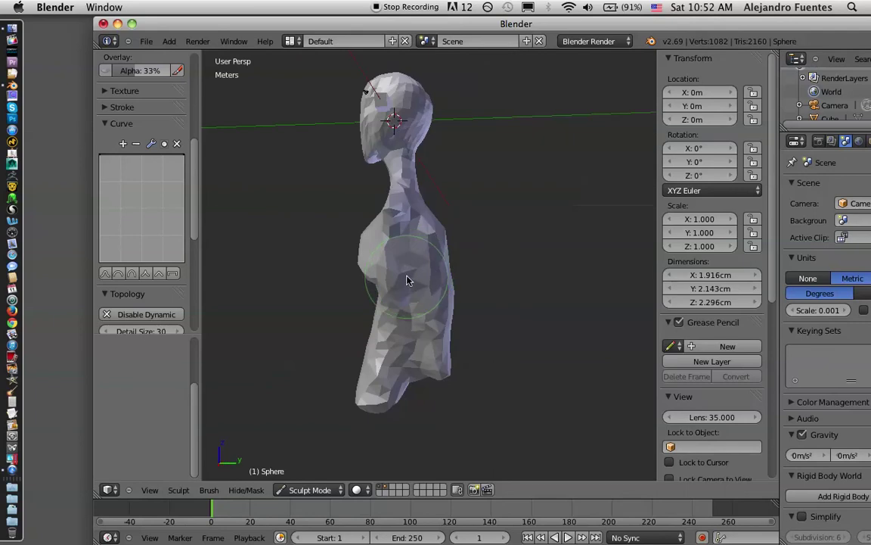
Switch the brush falloff to the smooth S-shaped preset and reshape the torso's side and back.
{"action": "mouse_move", "coordinate": [405, 283]}
{"action": "left_mouse_down"}
{"action": "mouse_move", "coordinate": [420, 325]}
{"action": "mouse_move", "coordinate": [454, 348]}
{"action": "mouse_move", "coordinate": [445, 265]}
{"action": "mouse_move", "coordinate": [399, 272]}
{"action": "left_mouse_up"}
{"action": "mouse_move", "coordinate": [394, 264]}
{"action": "middle_mouse_down"}
{"action": "mouse_move", "coordinate": [444, 265]}
{"action": "mouse_move", "coordinate": [326, 252]}
{"action": "middle_mouse_up"}
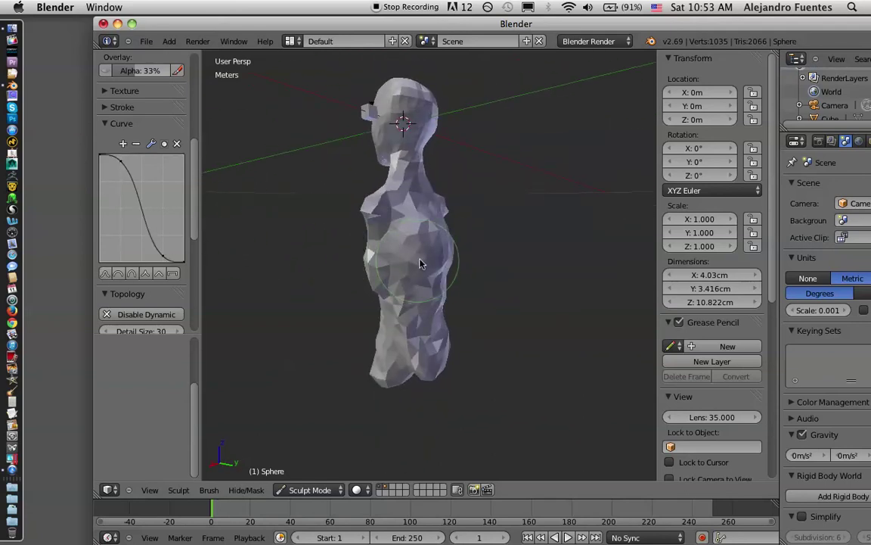
{"action": "mouse_move", "coordinate": [416, 266]}
{"action": "left_mouse_down"}
{"action": "mouse_move", "coordinate": [442, 253]}
{"action": "mouse_move", "coordinate": [424, 238]}
{"action": "mouse_move", "coordinate": [425, 251]}
{"action": "left_mouse_up"}
Set the brush's Autosmooth to 0.427 and pull strokes down the back and front of the torso.
{"action": "scroll", "coordinate": [199, 144], "scroll_direction": "up", "scroll_amount": 10}
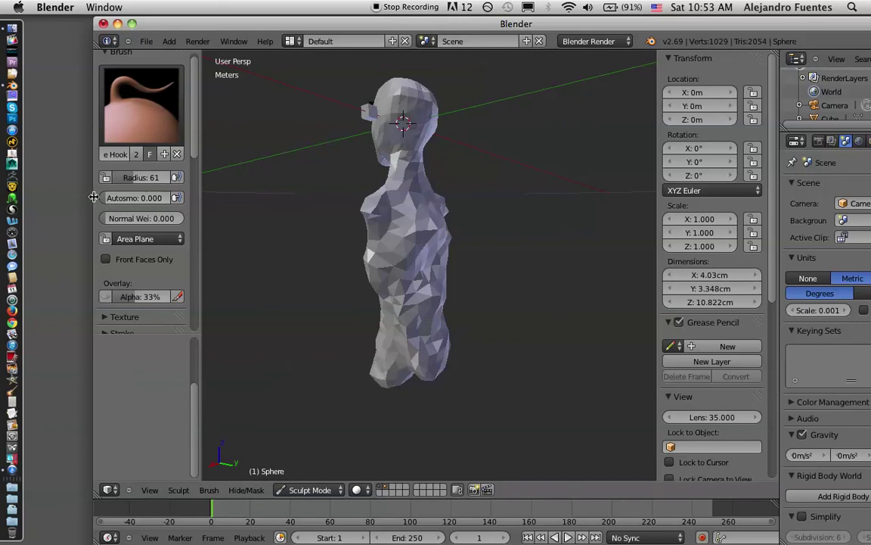
{"action": "left_click_drag", "start_coordinate": [110, 199], "coordinate": [133, 203]}
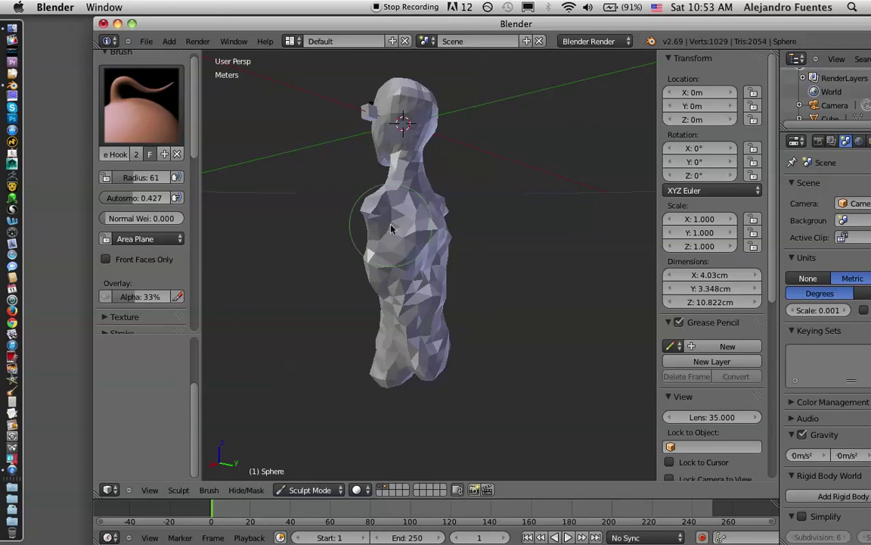
{"action": "mouse_move", "coordinate": [424, 220]}
{"action": "left_mouse_down"}
{"action": "mouse_move", "coordinate": [431, 234]}
{"action": "mouse_move", "coordinate": [412, 257]}
{"action": "mouse_move", "coordinate": [430, 345]}
{"action": "left_mouse_up"}
{"action": "mouse_move", "coordinate": [430, 345]}
{"action": "middle_mouse_down"}
{"action": "mouse_move", "coordinate": [364, 283]}
{"action": "mouse_move", "coordinate": [262, 310]}
{"action": "mouse_move", "coordinate": [424, 292]}
{"action": "mouse_move", "coordinate": [351, 303]}
{"action": "mouse_move", "coordinate": [462, 310]}
{"action": "mouse_move", "coordinate": [451, 290]}
{"action": "middle_mouse_up"}
{"action": "mouse_move", "coordinate": [413, 288]}
{"action": "left_mouse_down"}
{"action": "mouse_move", "coordinate": [405, 293]}
{"action": "mouse_move", "coordinate": [418, 302]}
{"action": "mouse_move", "coordinate": [409, 354]}
{"action": "left_mouse_up"}
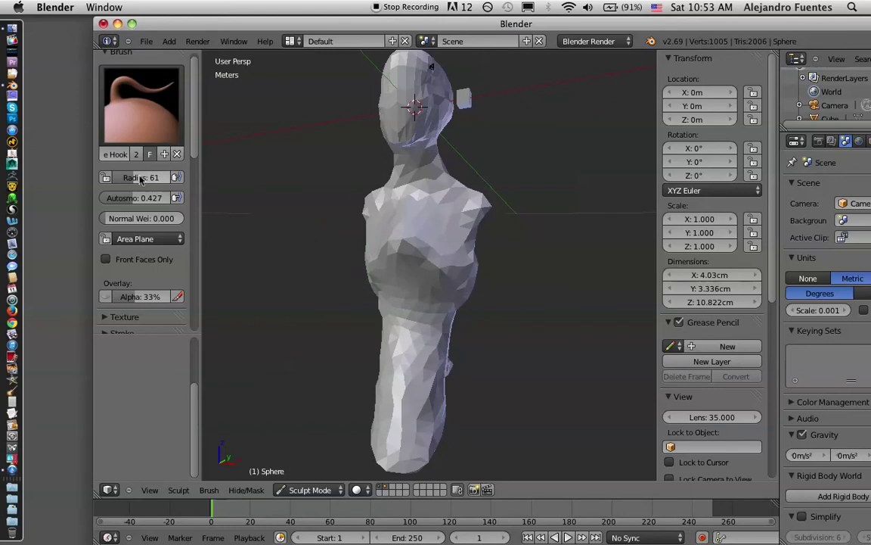
Set Autosmooth to 0.000 and pull the chest, waist and hips outward with Snake Hook strokes.
{"action": "left_click_drag", "start_coordinate": [106, 198], "coordinate": [95, 199]}
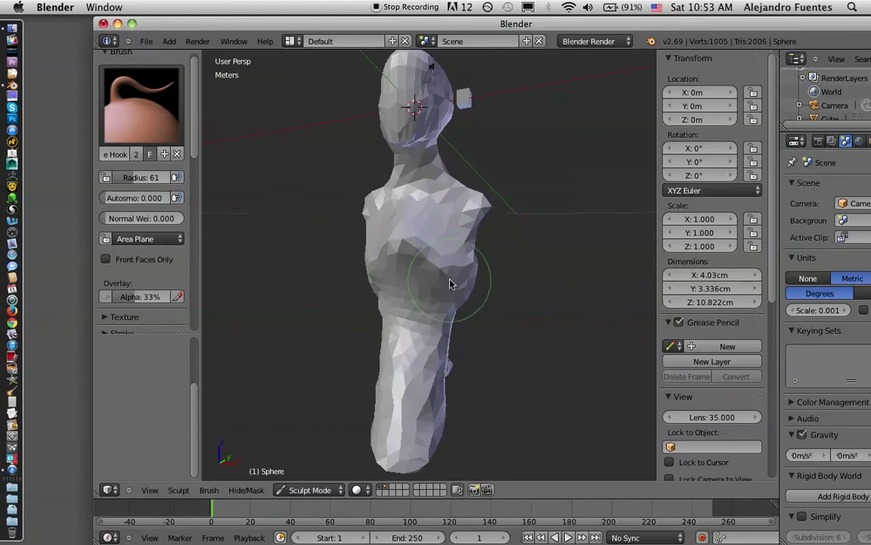
{"action": "mouse_move", "coordinate": [447, 278]}
{"action": "left_mouse_down"}
{"action": "mouse_move", "coordinate": [492, 274]}
{"action": "mouse_move", "coordinate": [438, 262]}
{"action": "left_mouse_up"}
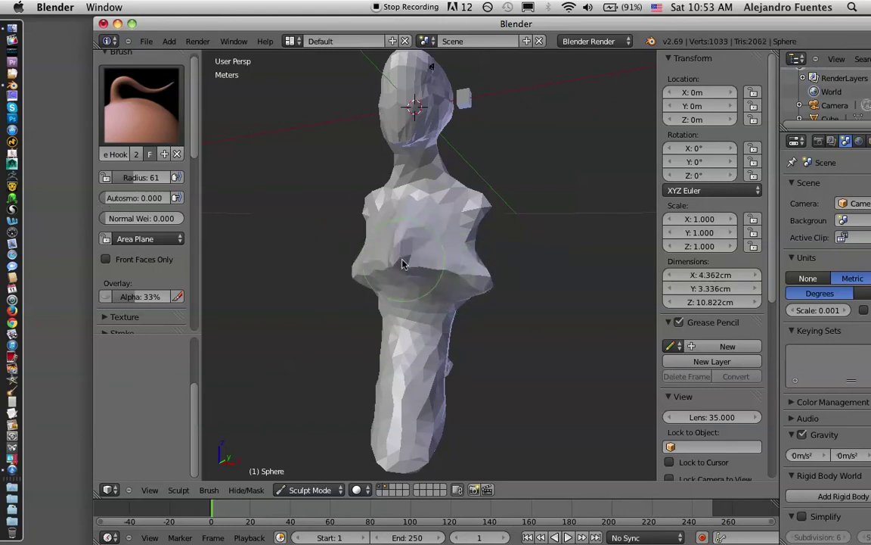
{"action": "mouse_move", "coordinate": [406, 261]}
{"action": "middle_mouse_down"}
{"action": "mouse_move", "coordinate": [370, 305]}
{"action": "mouse_move", "coordinate": [357, 305]}
{"action": "middle_mouse_up"}
{"action": "mouse_move", "coordinate": [356, 305]}
{"action": "left_mouse_down"}
{"action": "mouse_move", "coordinate": [353, 275]}
{"action": "mouse_move", "coordinate": [347, 281]}
{"action": "mouse_move", "coordinate": [401, 316]}
{"action": "left_mouse_up"}
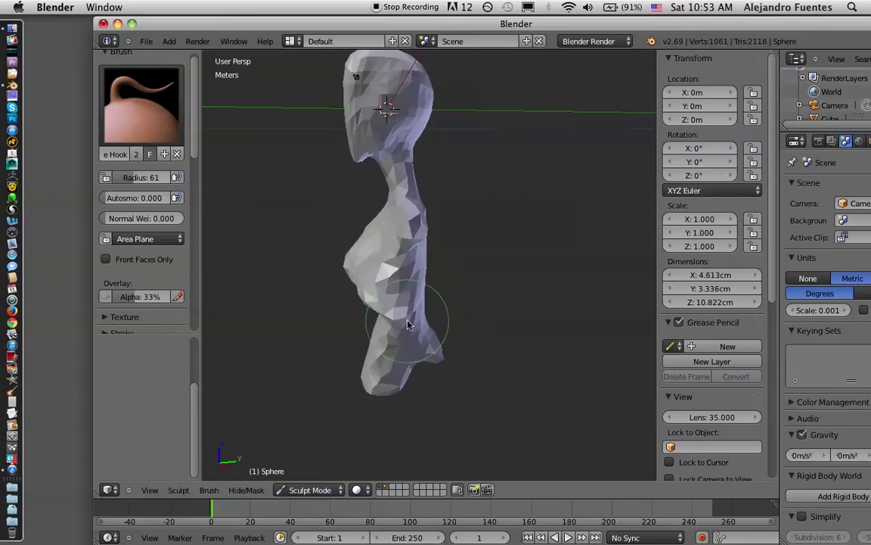
{"action": "middle_click_drag", "start_coordinate": [351, 376], "coordinate": [371, 356]}
{"action": "mouse_move", "coordinate": [370, 355]}
{"action": "left_mouse_down"}
{"action": "mouse_move", "coordinate": [370, 399]}
{"action": "mouse_move", "coordinate": [337, 326]}
{"action": "left_mouse_up"}
{"action": "mouse_move", "coordinate": [338, 326]}
{"action": "middle_mouse_down"}
{"action": "mouse_move", "coordinate": [451, 380]}
{"action": "mouse_move", "coordinate": [330, 307]}
{"action": "middle_mouse_up"}
Switch to the Smooth brush and smooth the chest and the lower torso.
{"action": "left_click", "coordinate": [164, 119]}
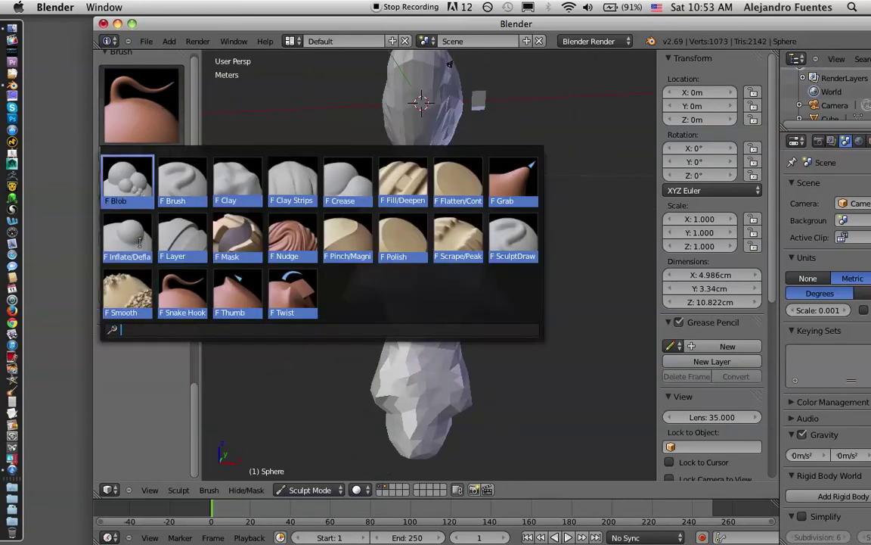
{"action": "left_click", "coordinate": [128, 291]}
{"action": "mouse_move", "coordinate": [428, 288]}
{"action": "left_mouse_down"}
{"action": "mouse_move", "coordinate": [438, 256]}
{"action": "mouse_move", "coordinate": [486, 288]}
{"action": "mouse_move", "coordinate": [473, 225]}
{"action": "mouse_move", "coordinate": [414, 204]}
{"action": "left_mouse_up"}
{"action": "middle_click_drag", "start_coordinate": [428, 273], "coordinate": [407, 193]}
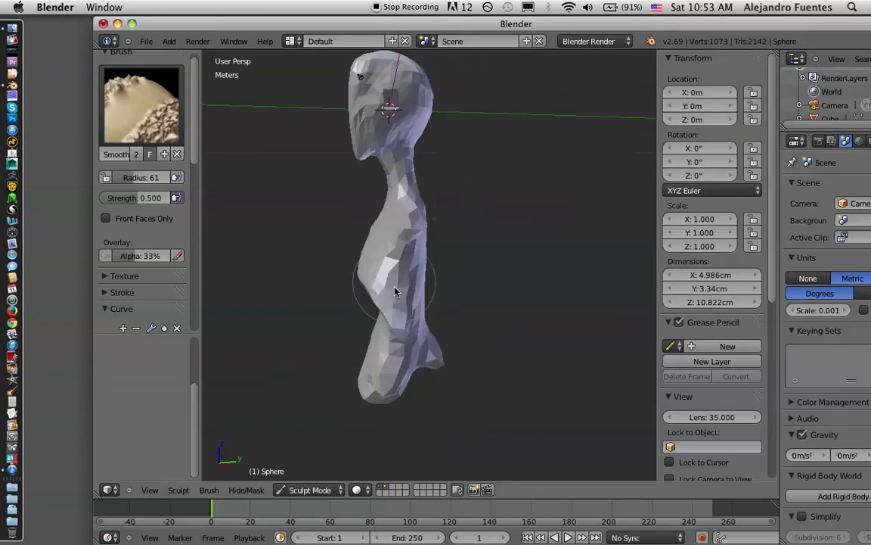
{"action": "left_click_drag", "start_coordinate": [399, 351], "coordinate": [426, 360]}
{"action": "mouse_move", "coordinate": [426, 360]}
{"action": "middle_mouse_down"}
{"action": "mouse_move", "coordinate": [473, 306]}
{"action": "mouse_move", "coordinate": [413, 338]}
{"action": "middle_mouse_up"}
{"action": "mouse_move", "coordinate": [413, 338]}
{"action": "left_mouse_down"}
{"action": "mouse_move", "coordinate": [432, 350]}
{"action": "mouse_move", "coordinate": [408, 295]}
{"action": "left_mouse_up"}
{"action": "mouse_move", "coordinate": [409, 295]}
{"action": "middle_mouse_down"}
{"action": "mouse_move", "coordinate": [576, 277]}
{"action": "mouse_move", "coordinate": [463, 302]}
{"action": "mouse_move", "coordinate": [423, 288]}
{"action": "middle_mouse_up"}
Switch to the Snake Hook brush, set Autosmooth to 0.219 and push the torso's protruding sides inward.
{"action": "left_click", "coordinate": [142, 102]}
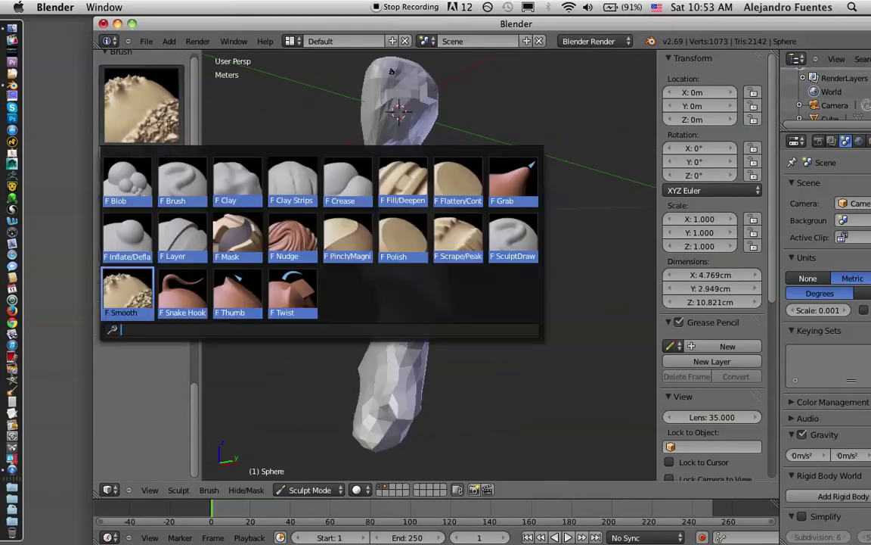
{"action": "left_click", "coordinate": [189, 293]}
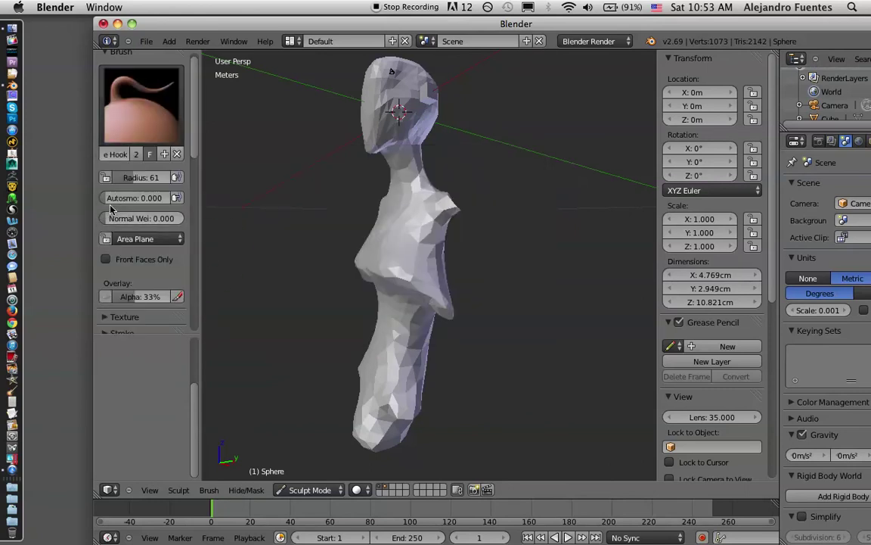
{"action": "mouse_move", "coordinate": [108, 201]}
{"action": "left_mouse_down"}
{"action": "mouse_move", "coordinate": [131, 213]}
{"action": "mouse_move", "coordinate": [122, 201]}
{"action": "left_mouse_up"}
{"action": "mouse_move", "coordinate": [239, 232]}
{"action": "middle_mouse_down"}
{"action": "mouse_move", "coordinate": [448, 268]}
{"action": "mouse_move", "coordinate": [394, 245]}
{"action": "mouse_move", "coordinate": [485, 246]}
{"action": "mouse_move", "coordinate": [477, 280]}
{"action": "mouse_move", "coordinate": [491, 272]}
{"action": "middle_mouse_up"}
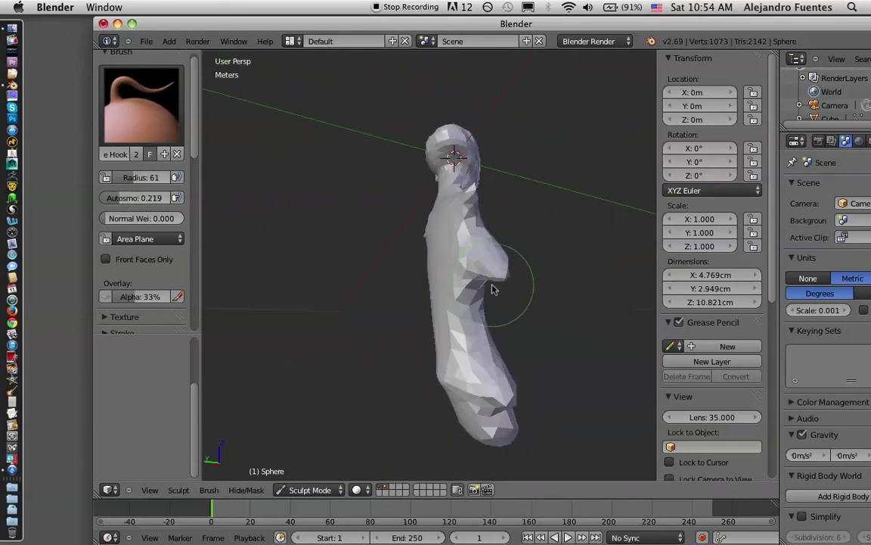
{"action": "left_click_drag", "start_coordinate": [489, 310], "coordinate": [490, 303]}
{"action": "middle_click_drag", "start_coordinate": [471, 305], "coordinate": [507, 282]}
{"action": "mouse_move", "coordinate": [506, 282]}
{"action": "left_mouse_down"}
{"action": "mouse_move", "coordinate": [477, 263]}
{"action": "mouse_move", "coordinate": [535, 255]}
{"action": "left_mouse_up"}
{"action": "middle_click_drag", "start_coordinate": [535, 255], "coordinate": [502, 204]}
{"action": "mouse_move", "coordinate": [501, 204]}
{"action": "left_mouse_down"}
{"action": "mouse_move", "coordinate": [491, 208]}
{"action": "mouse_move", "coordinate": [481, 236]}
{"action": "mouse_move", "coordinate": [484, 275]}
{"action": "left_mouse_up"}
{"action": "mouse_move", "coordinate": [484, 275]}
{"action": "middle_mouse_down"}
{"action": "mouse_move", "coordinate": [446, 274]}
{"action": "mouse_move", "coordinate": [512, 284]}
{"action": "mouse_move", "coordinate": [534, 267]}
{"action": "mouse_move", "coordinate": [389, 262]}
{"action": "middle_mouse_up"}
Lower Autosmooth to 0.000 and pull a short arm outward from each shoulder.
{"action": "left_click_drag", "start_coordinate": [452, 239], "coordinate": [485, 226]}
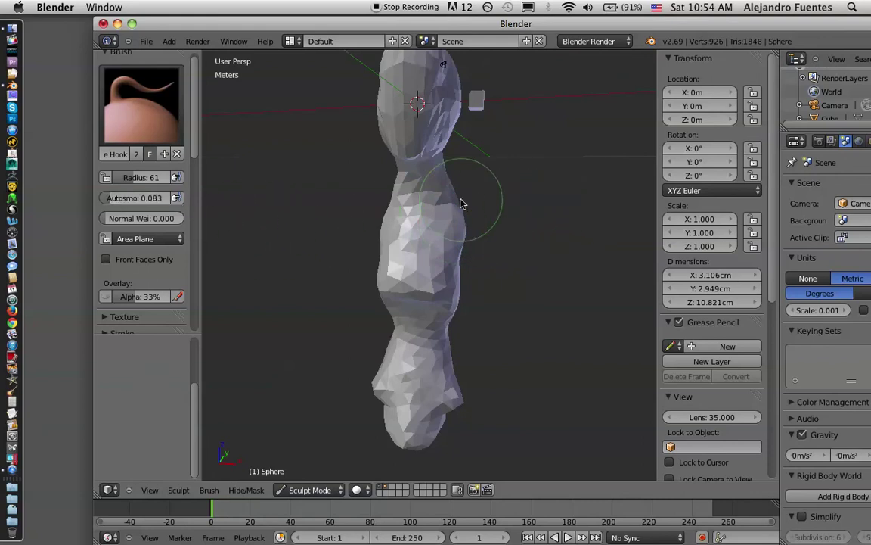
{"action": "left_click_drag", "start_coordinate": [460, 219], "coordinate": [484, 226]}
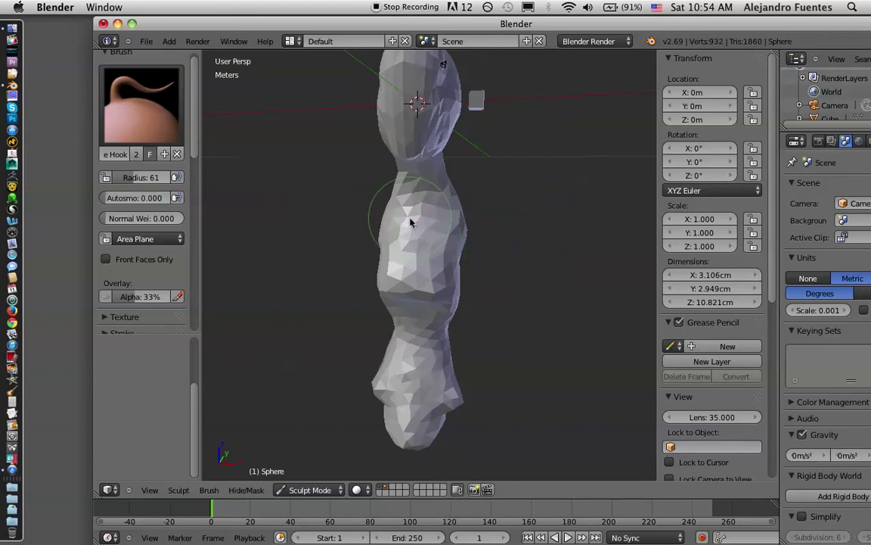
{"action": "mouse_move", "coordinate": [462, 238]}
{"action": "left_mouse_down"}
{"action": "mouse_move", "coordinate": [529, 238]}
{"action": "mouse_move", "coordinate": [519, 237]}
{"action": "left_mouse_up"}
{"action": "mouse_move", "coordinate": [519, 237]}
{"action": "middle_mouse_down"}
{"action": "mouse_move", "coordinate": [422, 252]}
{"action": "mouse_move", "coordinate": [284, 248]}
{"action": "mouse_move", "coordinate": [385, 201]}
{"action": "mouse_move", "coordinate": [594, 250]}
{"action": "mouse_move", "coordinate": [478, 208]}
{"action": "mouse_move", "coordinate": [473, 268]}
{"action": "mouse_move", "coordinate": [411, 274]}
{"action": "mouse_move", "coordinate": [363, 250]}
{"action": "middle_mouse_up"}
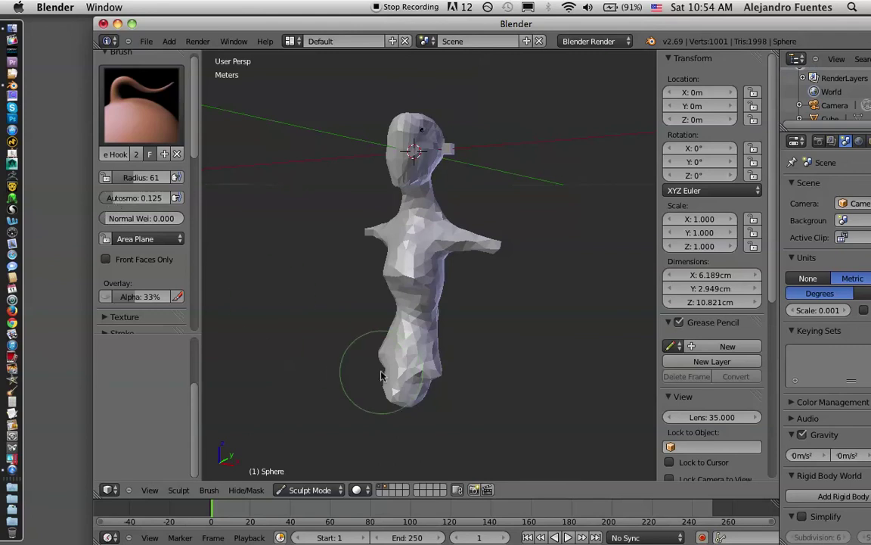
Even out the hips and waist with Snake Hook strokes, reducing Autosmooth to 0.042.
{"action": "mouse_move", "coordinate": [426, 378]}
{"action": "left_mouse_down"}
{"action": "mouse_move", "coordinate": [441, 376]}
{"action": "mouse_move", "coordinate": [440, 342]}
{"action": "mouse_move", "coordinate": [412, 341]}
{"action": "mouse_move", "coordinate": [441, 317]}
{"action": "left_mouse_up"}
{"action": "mouse_move", "coordinate": [441, 316]}
{"action": "middle_mouse_down"}
{"action": "mouse_move", "coordinate": [366, 297]}
{"action": "mouse_move", "coordinate": [379, 257]}
{"action": "mouse_move", "coordinate": [432, 292]}
{"action": "middle_mouse_up"}
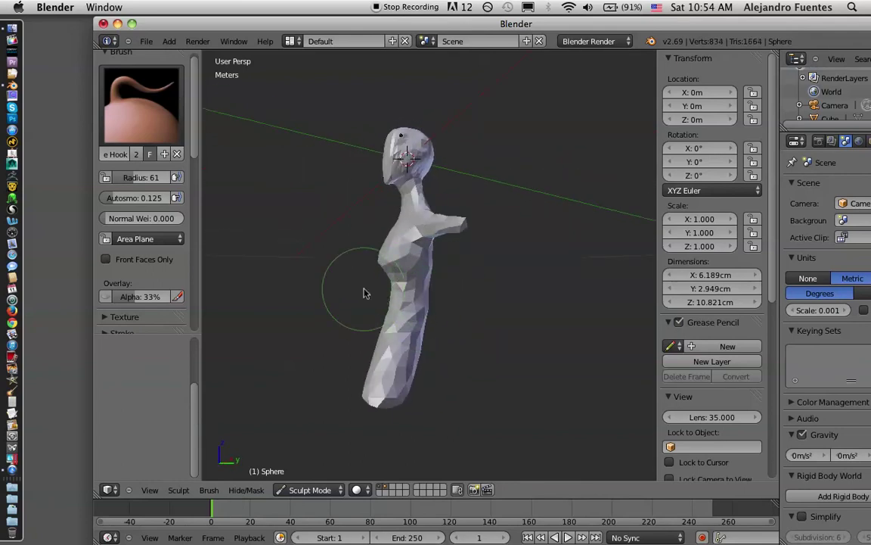
{"action": "left_click_drag", "start_coordinate": [135, 197], "coordinate": [112, 201]}
{"action": "left_click_drag", "start_coordinate": [427, 311], "coordinate": [457, 324]}
{"action": "mouse_move", "coordinate": [456, 325]}
{"action": "middle_mouse_down"}
{"action": "mouse_move", "coordinate": [478, 364]}
{"action": "mouse_move", "coordinate": [459, 293]}
{"action": "middle_mouse_up"}
{"action": "mouse_move", "coordinate": [459, 293]}
{"action": "left_mouse_down"}
{"action": "mouse_move", "coordinate": [455, 273]}
{"action": "mouse_move", "coordinate": [479, 286]}
{"action": "mouse_move", "coordinate": [466, 253]}
{"action": "mouse_move", "coordinate": [452, 282]}
{"action": "left_mouse_up"}
Push the arms back into the shoulders with Snake Hook strokes.
{"action": "mouse_move", "coordinate": [452, 282]}
{"action": "middle_mouse_down"}
{"action": "mouse_move", "coordinate": [558, 283]}
{"action": "mouse_move", "coordinate": [467, 270]}
{"action": "middle_mouse_up"}
{"action": "left_click_drag", "start_coordinate": [467, 270], "coordinate": [473, 276]}
{"action": "mouse_move", "coordinate": [472, 276]}
{"action": "middle_mouse_down"}
{"action": "mouse_move", "coordinate": [538, 251]}
{"action": "mouse_move", "coordinate": [521, 235]}
{"action": "middle_mouse_up"}
{"action": "left_click_drag", "start_coordinate": [517, 237], "coordinate": [489, 237]}
Slim the body below the chest into a narrow tapered shape ending in a point.
{"action": "mouse_move", "coordinate": [485, 248]}
{"action": "middle_mouse_down"}
{"action": "mouse_move", "coordinate": [338, 259]}
{"action": "mouse_move", "coordinate": [492, 259]}
{"action": "mouse_move", "coordinate": [403, 273]}
{"action": "mouse_move", "coordinate": [440, 284]}
{"action": "mouse_move", "coordinate": [422, 317]}
{"action": "middle_mouse_up"}
{"action": "mouse_move", "coordinate": [428, 294]}
{"action": "left_mouse_down"}
{"action": "mouse_move", "coordinate": [435, 296]}
{"action": "mouse_move", "coordinate": [432, 336]}
{"action": "mouse_move", "coordinate": [418, 350]}
{"action": "left_mouse_up"}
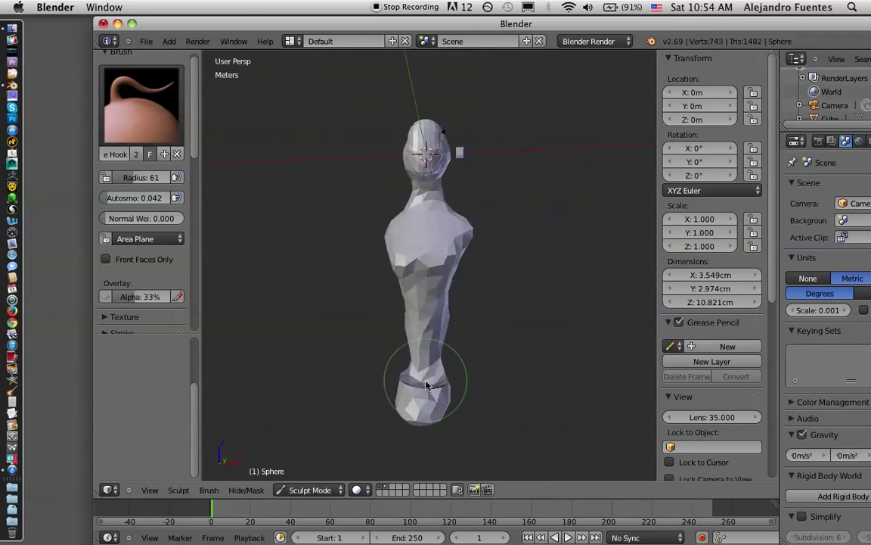
{"action": "mouse_move", "coordinate": [467, 292]}
{"action": "middle_mouse_down"}
{"action": "mouse_move", "coordinate": [374, 282]}
{"action": "mouse_move", "coordinate": [422, 317]}
{"action": "middle_mouse_up"}
{"action": "mouse_move", "coordinate": [422, 316]}
{"action": "left_mouse_down"}
{"action": "mouse_move", "coordinate": [414, 360]}
{"action": "mouse_move", "coordinate": [428, 360]}
{"action": "mouse_move", "coordinate": [414, 376]}
{"action": "mouse_move", "coordinate": [369, 370]}
{"action": "mouse_move", "coordinate": [407, 366]}
{"action": "left_mouse_up"}
{"action": "mouse_move", "coordinate": [407, 366]}
{"action": "middle_mouse_down"}
{"action": "mouse_move", "coordinate": [464, 334]}
{"action": "mouse_move", "coordinate": [415, 354]}
{"action": "middle_mouse_up"}
{"action": "mouse_move", "coordinate": [414, 354]}
{"action": "left_mouse_down"}
{"action": "mouse_move", "coordinate": [424, 395]}
{"action": "mouse_move", "coordinate": [414, 325]}
{"action": "mouse_move", "coordinate": [405, 370]}
{"action": "left_mouse_up"}
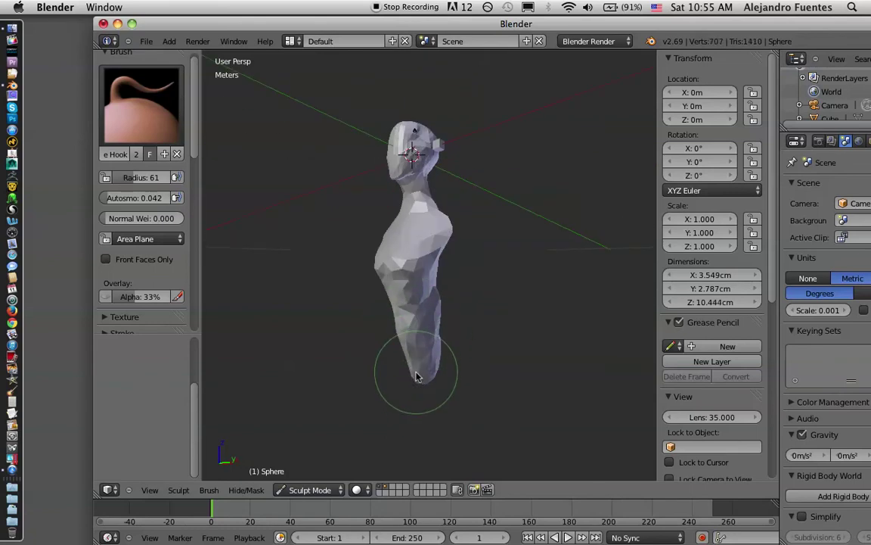
{"action": "mouse_move", "coordinate": [467, 306]}
{"action": "middle_mouse_down"}
{"action": "mouse_move", "coordinate": [502, 283]}
{"action": "mouse_move", "coordinate": [530, 326]}
{"action": "mouse_move", "coordinate": [475, 288]}
{"action": "mouse_move", "coordinate": [387, 301]}
{"action": "mouse_move", "coordinate": [527, 357]}
{"action": "mouse_move", "coordinate": [447, 314]}
{"action": "middle_mouse_up"}
{"action": "mouse_move", "coordinate": [446, 314]}
{"action": "left_mouse_down"}
{"action": "mouse_move", "coordinate": [424, 329]}
{"action": "mouse_move", "coordinate": [451, 311]}
{"action": "mouse_move", "coordinate": [483, 326]}
{"action": "mouse_move", "coordinate": [452, 311]}
{"action": "mouse_move", "coordinate": [428, 327]}
{"action": "mouse_move", "coordinate": [435, 314]}
{"action": "left_mouse_up"}
{"action": "middle_click_drag", "start_coordinate": [435, 314], "coordinate": [457, 298]}
Pull extra volume out around the hips above the narrow lower end of the body.
{"action": "scroll", "coordinate": [457, 297], "scroll_direction": "up", "scroll_amount": 6}
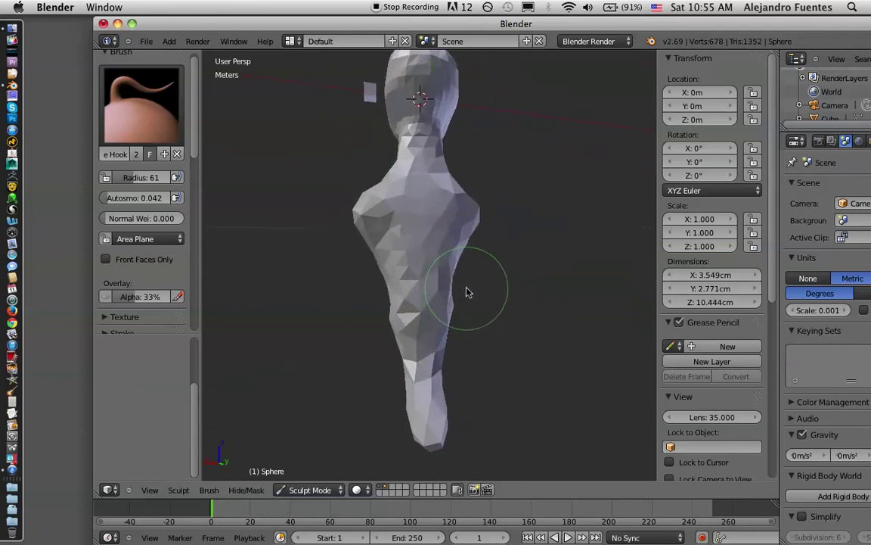
{"action": "mouse_move", "coordinate": [452, 379]}
{"action": "left_mouse_down"}
{"action": "mouse_move", "coordinate": [494, 395]}
{"action": "mouse_move", "coordinate": [455, 334]}
{"action": "mouse_move", "coordinate": [484, 352]}
{"action": "mouse_move", "coordinate": [451, 403]}
{"action": "left_mouse_up"}
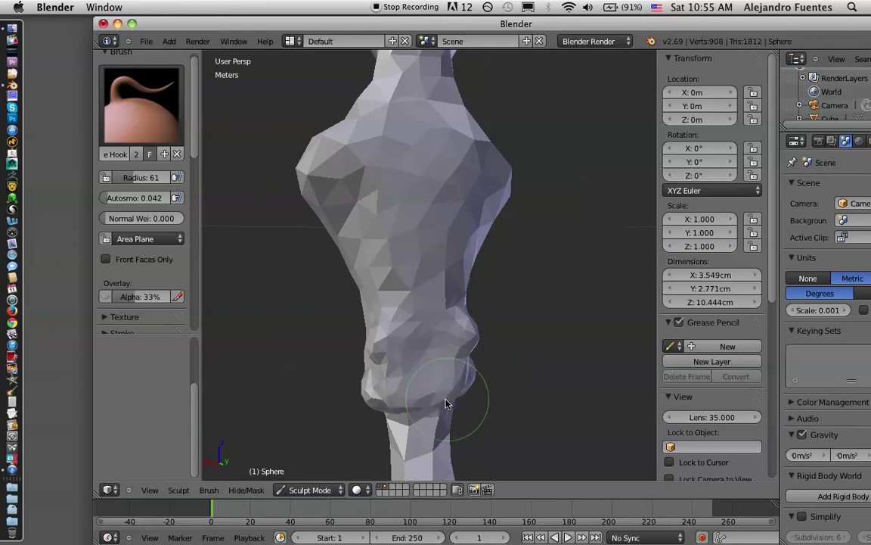
{"action": "left_click_drag", "start_coordinate": [408, 443], "coordinate": [396, 433]}
{"action": "mouse_move", "coordinate": [386, 392]}
{"action": "middle_mouse_down"}
{"action": "mouse_move", "coordinate": [525, 321]}
{"action": "mouse_move", "coordinate": [432, 346]}
{"action": "mouse_move", "coordinate": [423, 330]}
{"action": "mouse_move", "coordinate": [391, 347]}
{"action": "mouse_move", "coordinate": [432, 248]}
{"action": "mouse_move", "coordinate": [449, 317]}
{"action": "mouse_move", "coordinate": [448, 304]}
{"action": "middle_mouse_up"}
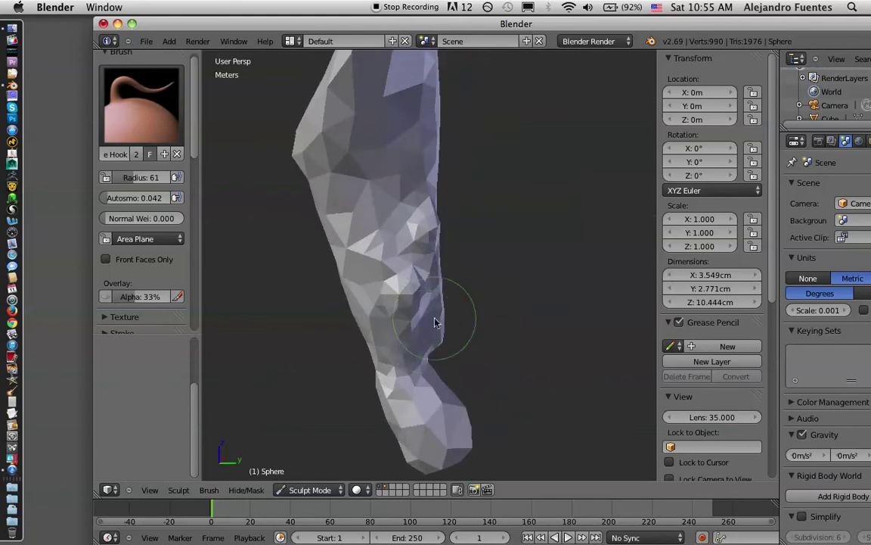
Pull the surface above the narrow lower end of the body inward with a Snake Hook stroke.
{"action": "mouse_move", "coordinate": [428, 345]}
{"action": "left_mouse_down"}
{"action": "mouse_move", "coordinate": [442, 378]}
{"action": "mouse_move", "coordinate": [363, 303]}
{"action": "left_mouse_up"}
{"action": "mouse_move", "coordinate": [393, 243]}
{"action": "middle_mouse_down"}
{"action": "mouse_move", "coordinate": [409, 249]}
{"action": "mouse_move", "coordinate": [405, 221]}
{"action": "mouse_move", "coordinate": [389, 229]}
{"action": "mouse_move", "coordinate": [510, 251]}
{"action": "mouse_move", "coordinate": [483, 265]}
{"action": "mouse_move", "coordinate": [485, 277]}
{"action": "middle_mouse_up"}
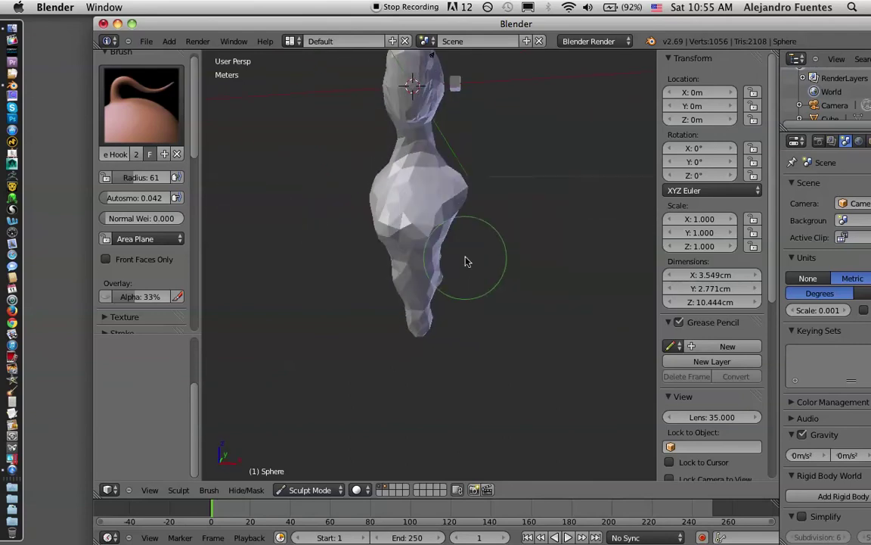
Switch to the SculptDraw brush and fill out the lower body from the waist down to its end.
{"action": "left_click", "coordinate": [141, 106]}
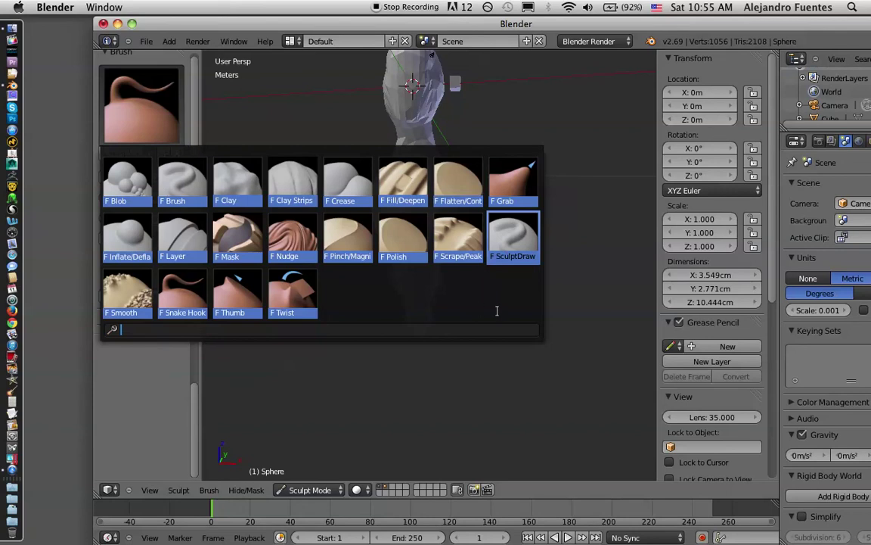
{"action": "left_click", "coordinate": [511, 239]}
{"action": "mouse_move", "coordinate": [471, 181]}
{"action": "middle_mouse_down"}
{"action": "mouse_move", "coordinate": [572, 239]}
{"action": "mouse_move", "coordinate": [432, 253]}
{"action": "mouse_move", "coordinate": [411, 229]}
{"action": "middle_mouse_up"}
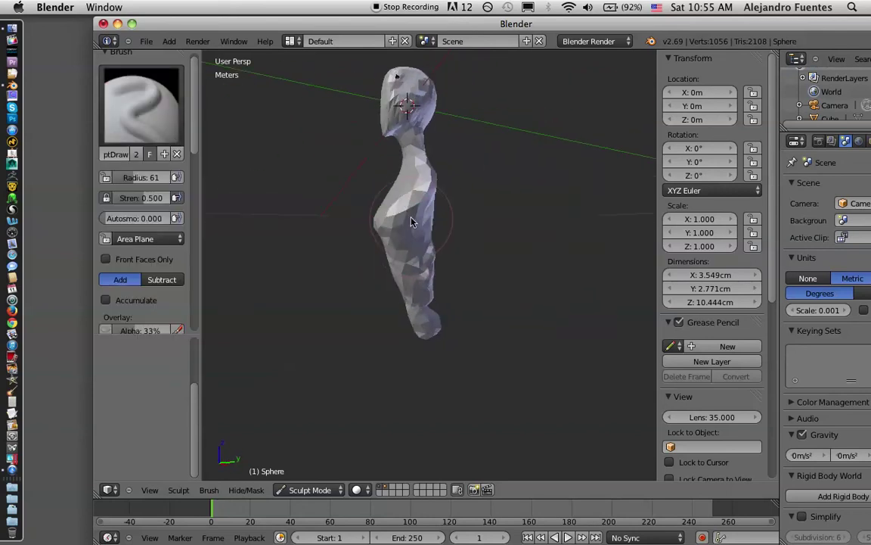
{"action": "left_click_drag", "start_coordinate": [413, 267], "coordinate": [421, 301]}
{"action": "mouse_move", "coordinate": [416, 250]}
{"action": "left_mouse_down"}
{"action": "mouse_move", "coordinate": [415, 275]}
{"action": "mouse_move", "coordinate": [398, 274]}
{"action": "left_mouse_up"}
{"action": "middle_click_drag", "start_coordinate": [399, 274], "coordinate": [492, 255]}
{"action": "mouse_move", "coordinate": [416, 316]}
{"action": "left_mouse_down"}
{"action": "mouse_move", "coordinate": [415, 352]}
{"action": "mouse_move", "coordinate": [415, 247]}
{"action": "mouse_move", "coordinate": [406, 306]}
{"action": "mouse_move", "coordinate": [414, 316]}
{"action": "left_mouse_up"}
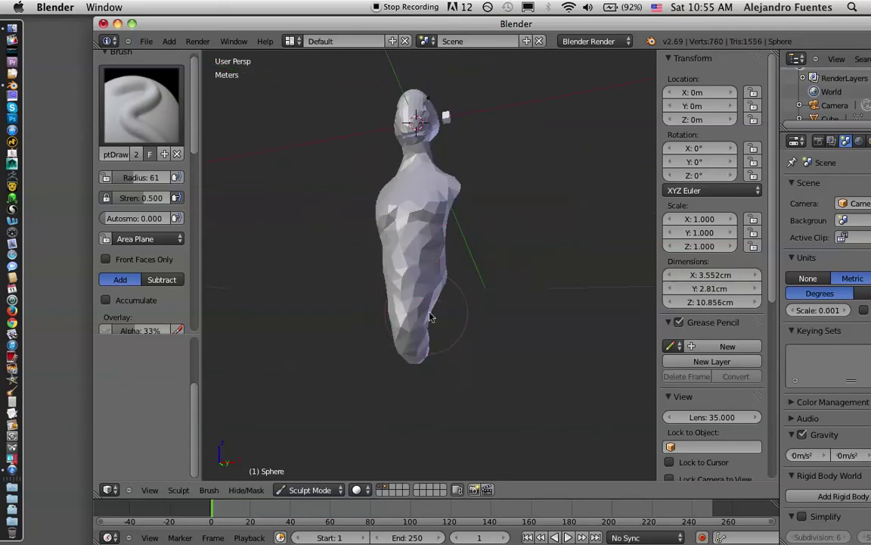
{"action": "middle_click_drag", "start_coordinate": [415, 315], "coordinate": [520, 352]}
{"action": "middle_click_drag", "start_coordinate": [401, 315], "coordinate": [447, 289]}
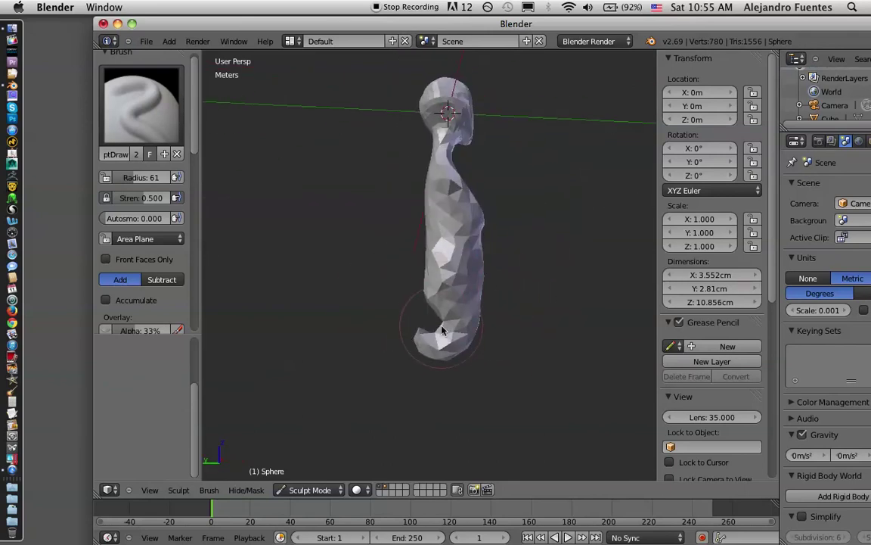
{"action": "middle_click_drag", "start_coordinate": [426, 333], "coordinate": [472, 340]}
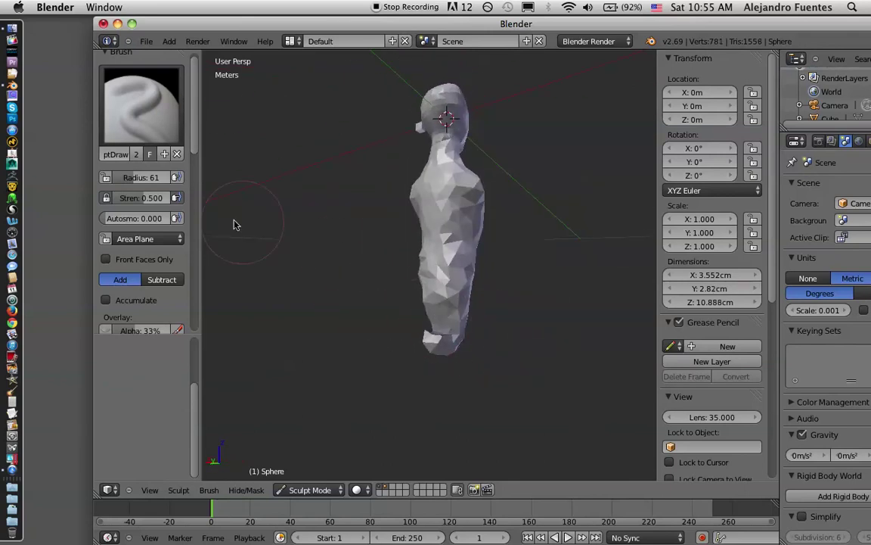
Set the brush radius to 82, strength to 0.566 and Autosmooth to 0.208, and blend the lower body into a rounded taper.
{"action": "scroll", "coordinate": [148, 201], "scroll_direction": "up", "scroll_amount": 1}
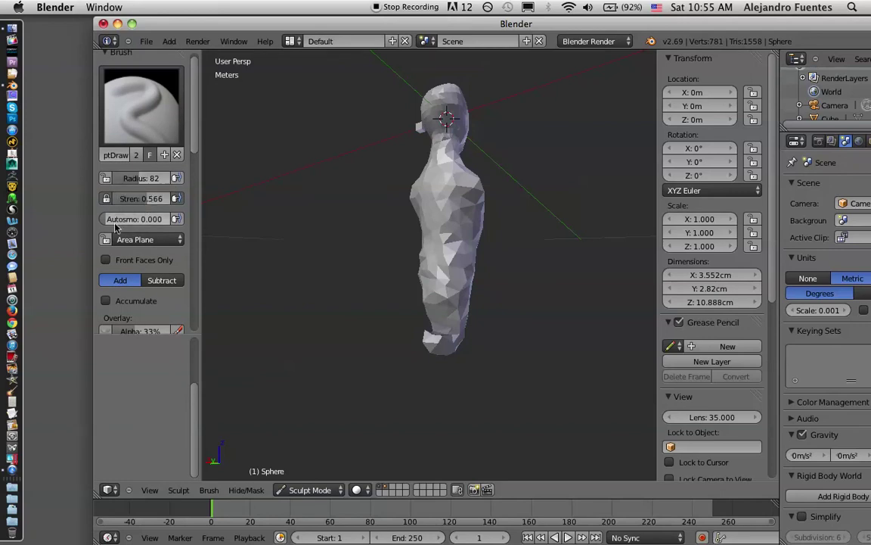
{"action": "scroll", "coordinate": [121, 222], "scroll_direction": "up", "scroll_amount": 1, "text": "ctrl"}
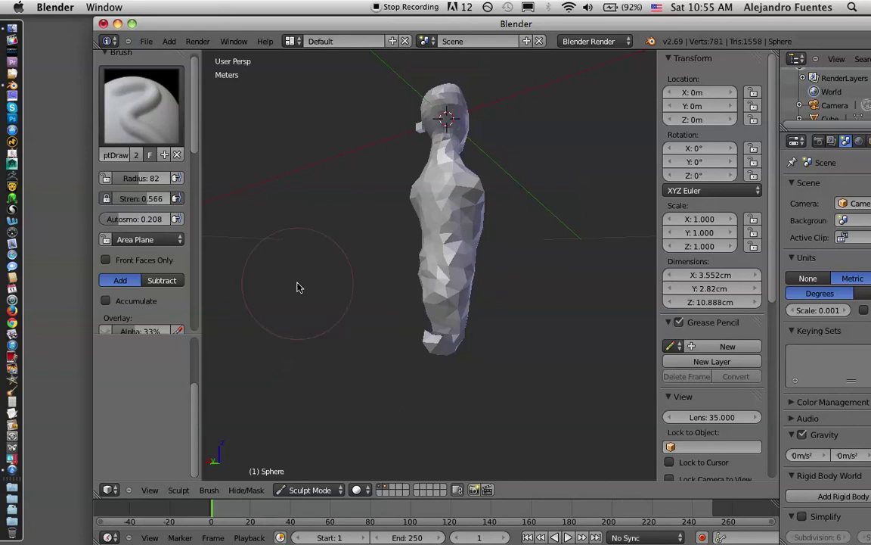
{"action": "mouse_move", "coordinate": [445, 326]}
{"action": "left_mouse_down"}
{"action": "mouse_move", "coordinate": [440, 344]}
{"action": "mouse_move", "coordinate": [452, 307]}
{"action": "mouse_move", "coordinate": [443, 247]}
{"action": "left_mouse_up"}
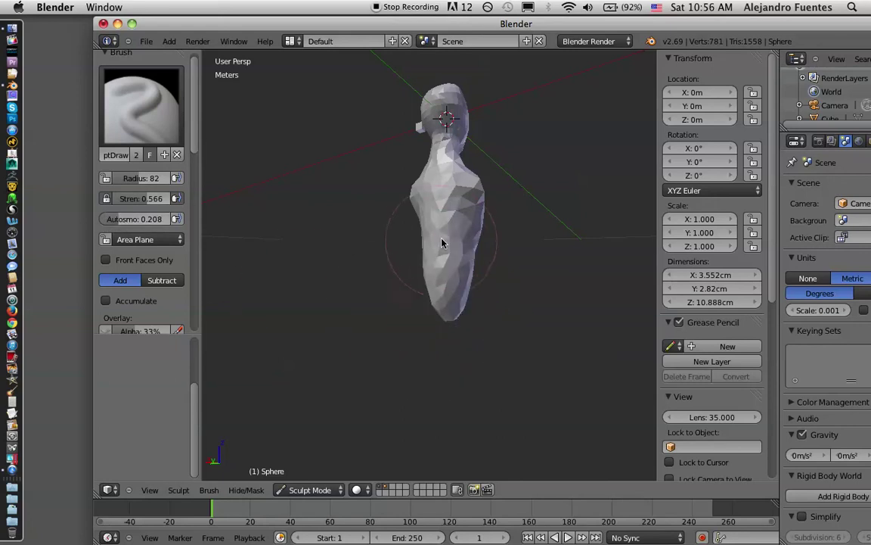
Lower Autosmooth to 0.104 and build up the lower torso and the bottom end of the body.
{"action": "middle_click_drag", "start_coordinate": [539, 284], "coordinate": [501, 286]}
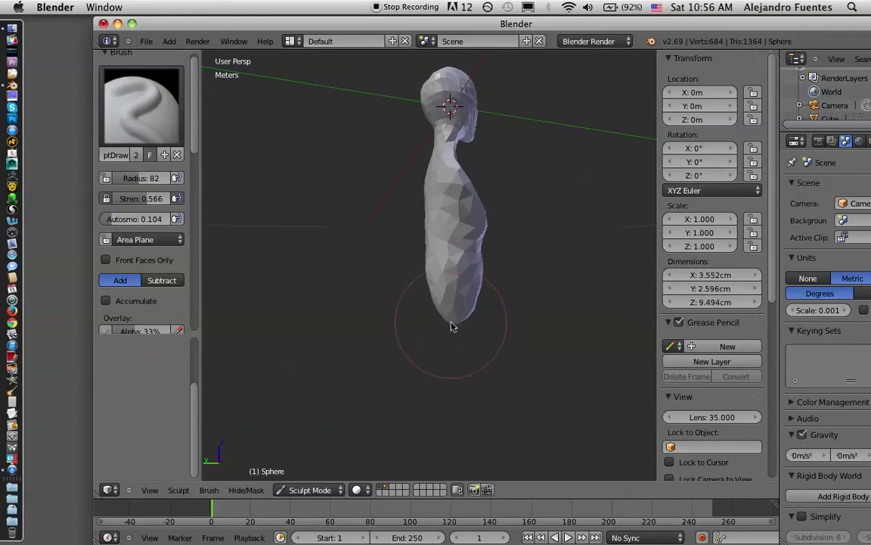
{"action": "mouse_move", "coordinate": [450, 271]}
{"action": "left_mouse_down"}
{"action": "mouse_move", "coordinate": [449, 230]}
{"action": "mouse_move", "coordinate": [444, 319]}
{"action": "left_mouse_up"}
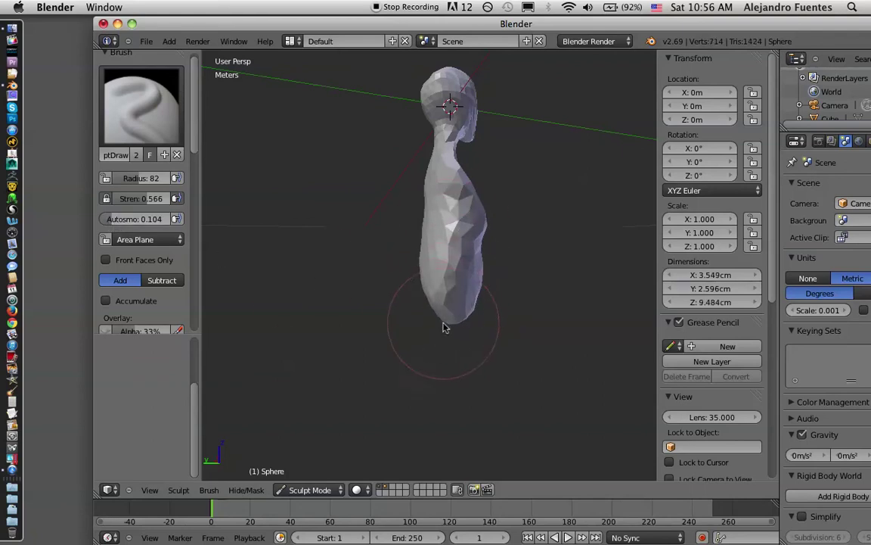
{"action": "middle_click_drag", "start_coordinate": [445, 322], "coordinate": [520, 247]}
{"action": "mouse_move", "coordinate": [447, 327]}
{"action": "left_mouse_down"}
{"action": "mouse_move", "coordinate": [435, 322]}
{"action": "mouse_move", "coordinate": [450, 318]}
{"action": "mouse_move", "coordinate": [445, 325]}
{"action": "mouse_move", "coordinate": [441, 312]}
{"action": "left_mouse_up"}
{"action": "mouse_move", "coordinate": [437, 327]}
{"action": "middle_mouse_down"}
{"action": "mouse_move", "coordinate": [343, 402]}
{"action": "mouse_move", "coordinate": [405, 264]}
{"action": "middle_mouse_up"}
{"action": "mouse_move", "coordinate": [434, 216]}
{"action": "left_mouse_down"}
{"action": "mouse_move", "coordinate": [446, 206]}
{"action": "mouse_move", "coordinate": [447, 248]}
{"action": "left_mouse_up"}
{"action": "middle_click_drag", "start_coordinate": [447, 248], "coordinate": [520, 255]}
{"action": "mouse_move", "coordinate": [453, 172]}
{"action": "middle_mouse_down"}
{"action": "mouse_move", "coordinate": [444, 184]}
{"action": "mouse_move", "coordinate": [493, 159]}
{"action": "middle_mouse_up"}
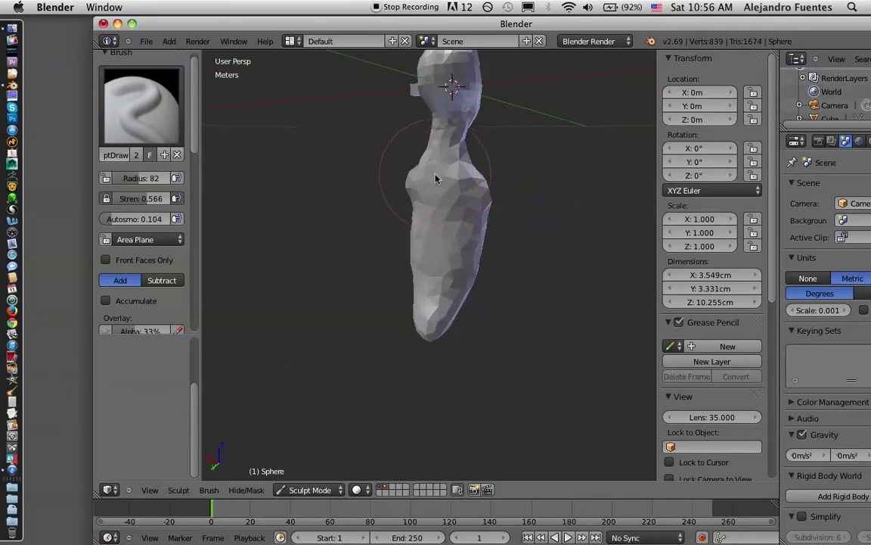
Try to thicken the back of the neck and upper back with long SculptDraw strokes.
{"action": "scroll", "coordinate": [438, 178], "scroll_direction": "up", "scroll_amount": 5}
{"action": "mouse_move", "coordinate": [491, 125]}
{"action": "middle_mouse_down"}
{"action": "mouse_move", "coordinate": [432, 342]}
{"action": "mouse_move", "coordinate": [416, 259]}
{"action": "mouse_move", "coordinate": [480, 221]}
{"action": "mouse_move", "coordinate": [450, 219]}
{"action": "middle_mouse_up"}
{"action": "scroll", "coordinate": [434, 220], "scroll_direction": "down", "scroll_amount": 3}
{"action": "scroll", "coordinate": [433, 220], "scroll_direction": "down", "scroll_amount": 3}
{"action": "scroll", "coordinate": [434, 221], "scroll_direction": "up", "scroll_amount": 5}
{"action": "scroll", "coordinate": [433, 220], "scroll_direction": "up", "scroll_amount": 6}
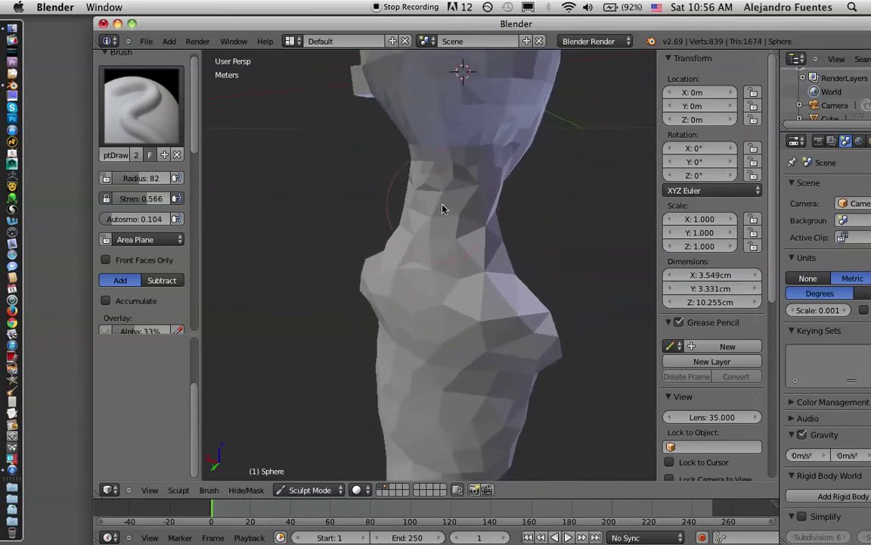
{"action": "scroll", "coordinate": [442, 209], "scroll_direction": "down", "scroll_amount": 3}
{"action": "scroll", "coordinate": [440, 209], "scroll_direction": "up", "scroll_amount": 3}
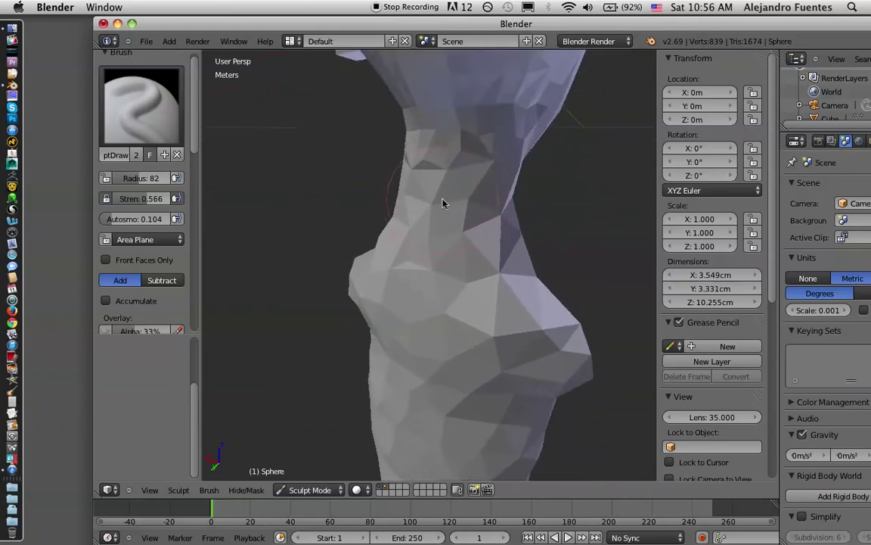
{"action": "left_click_drag", "start_coordinate": [445, 151], "coordinate": [394, 291]}
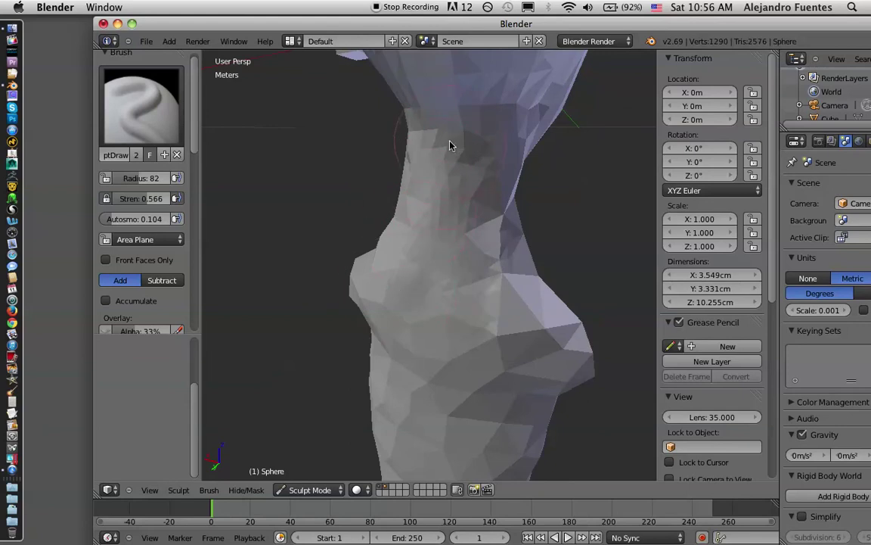
{"action": "left_click_drag", "start_coordinate": [450, 145], "coordinate": [392, 301]}
{"action": "left_click_drag", "start_coordinate": [430, 250], "coordinate": [441, 183]}
{"action": "mouse_move", "coordinate": [435, 136]}
{"action": "left_mouse_down"}
{"action": "mouse_move", "coordinate": [423, 207]}
{"action": "mouse_move", "coordinate": [385, 293]}
{"action": "mouse_move", "coordinate": [424, 283]}
{"action": "left_mouse_up"}
{"action": "mouse_move", "coordinate": [464, 162]}
{"action": "middle_mouse_down"}
{"action": "mouse_move", "coordinate": [423, 218]}
{"action": "mouse_move", "coordinate": [388, 216]}
{"action": "mouse_move", "coordinate": [415, 238]}
{"action": "mouse_move", "coordinate": [459, 229]}
{"action": "mouse_move", "coordinate": [472, 156]}
{"action": "middle_mouse_up"}
{"action": "mouse_move", "coordinate": [497, 111]}
{"action": "left_mouse_down"}
{"action": "mouse_move", "coordinate": [471, 278]}
{"action": "mouse_move", "coordinate": [473, 255]}
{"action": "mouse_move", "coordinate": [428, 311]}
{"action": "mouse_move", "coordinate": [454, 178]}
{"action": "mouse_move", "coordinate": [416, 340]}
{"action": "mouse_move", "coordinate": [467, 229]}
{"action": "mouse_move", "coordinate": [473, 188]}
{"action": "mouse_move", "coordinate": [451, 235]}
{"action": "left_mouse_up"}
Undo the recent strokes on the back of the neck and upper back.
{"action": "scroll", "coordinate": [444, 234], "scroll_direction": "down", "scroll_amount": 6}
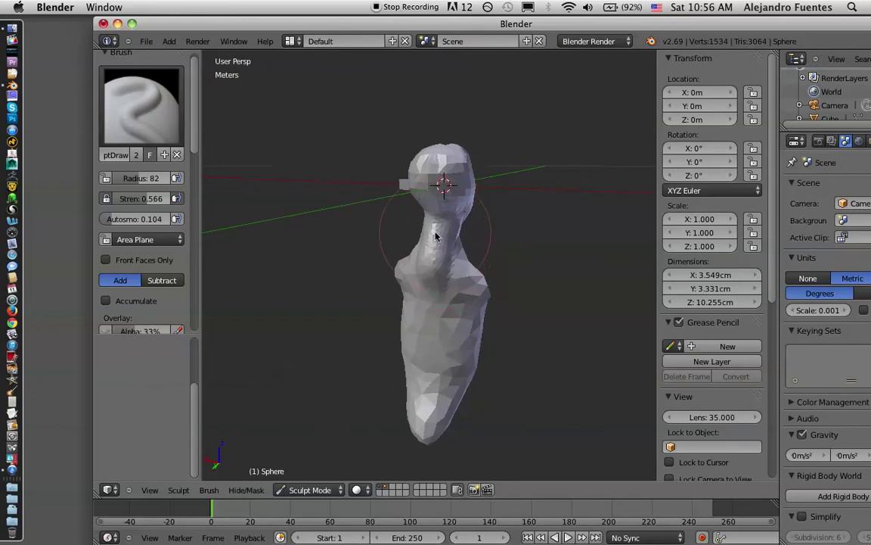
{"action": "key", "text": "ctrl+z"}
{"action": "key", "text": "ctrl+z"}
{"action": "key", "text": "ctrl+z"}
{"action": "key", "text": "ctrl+z"}
Add volume to the belly area of the torso with the SculptDraw brush.
{"action": "scroll", "coordinate": [447, 225], "scroll_direction": "up", "scroll_amount": 6}
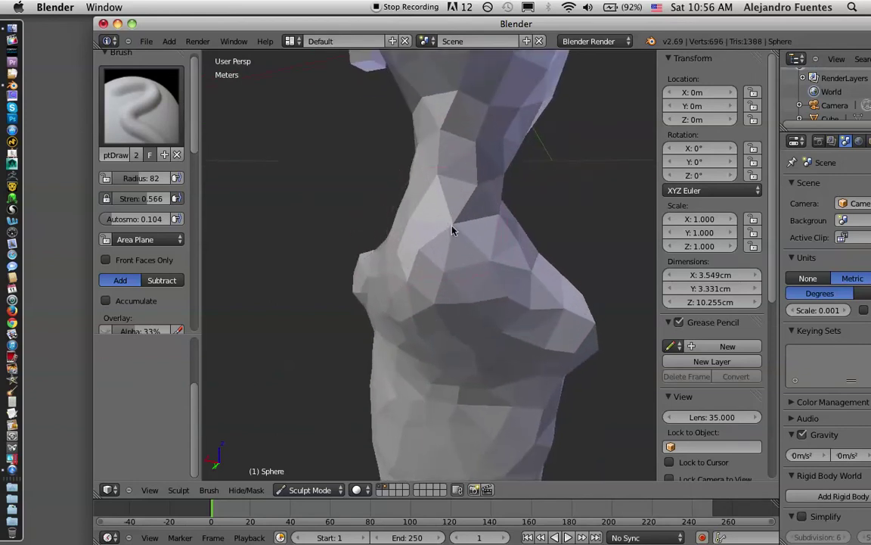
{"action": "scroll", "coordinate": [466, 230], "scroll_direction": "up", "scroll_amount": 3}
{"action": "scroll", "coordinate": [467, 225], "scroll_direction": "down", "scroll_amount": 3}
{"action": "mouse_move", "coordinate": [455, 160]}
{"action": "middle_mouse_down"}
{"action": "mouse_move", "coordinate": [479, 209]}
{"action": "mouse_move", "coordinate": [401, 214]}
{"action": "mouse_move", "coordinate": [443, 207]}
{"action": "mouse_move", "coordinate": [417, 178]}
{"action": "middle_mouse_up"}
{"action": "scroll", "coordinate": [424, 208], "scroll_direction": "down", "scroll_amount": 5}
{"action": "scroll", "coordinate": [436, 245], "scroll_direction": "down", "scroll_amount": 2}
{"action": "middle_click_drag", "start_coordinate": [436, 243], "coordinate": [369, 265]}
{"action": "scroll", "coordinate": [377, 274], "scroll_direction": "up", "scroll_amount": 2}
{"action": "left_click_drag", "start_coordinate": [401, 376], "coordinate": [391, 393]}
{"action": "mouse_move", "coordinate": [391, 393]}
{"action": "middle_mouse_down"}
{"action": "mouse_move", "coordinate": [439, 342]}
{"action": "mouse_move", "coordinate": [482, 329]}
{"action": "middle_mouse_up"}
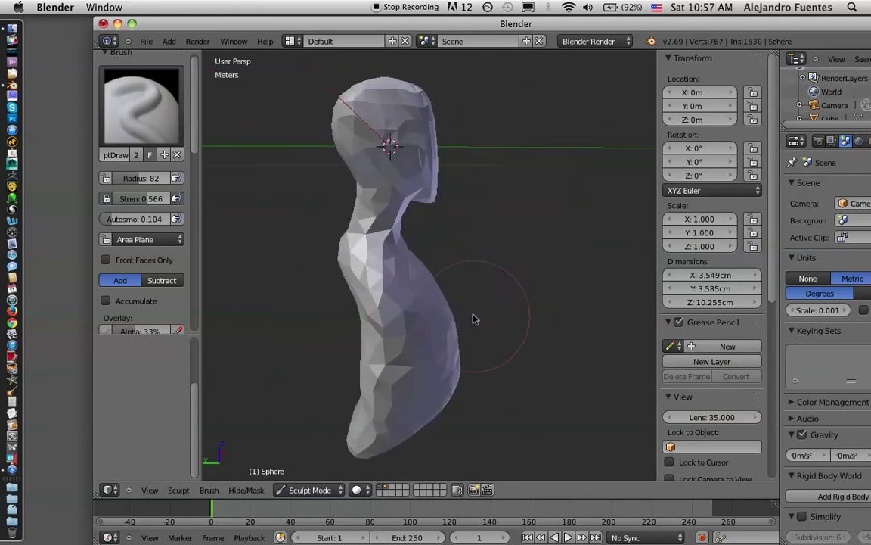
Build up the back of the neck and blend it down into the upper back and shoulder.
{"action": "scroll", "coordinate": [426, 310], "scroll_direction": "up", "scroll_amount": 2}
{"action": "middle_click_drag", "start_coordinate": [424, 306], "coordinate": [408, 283]}
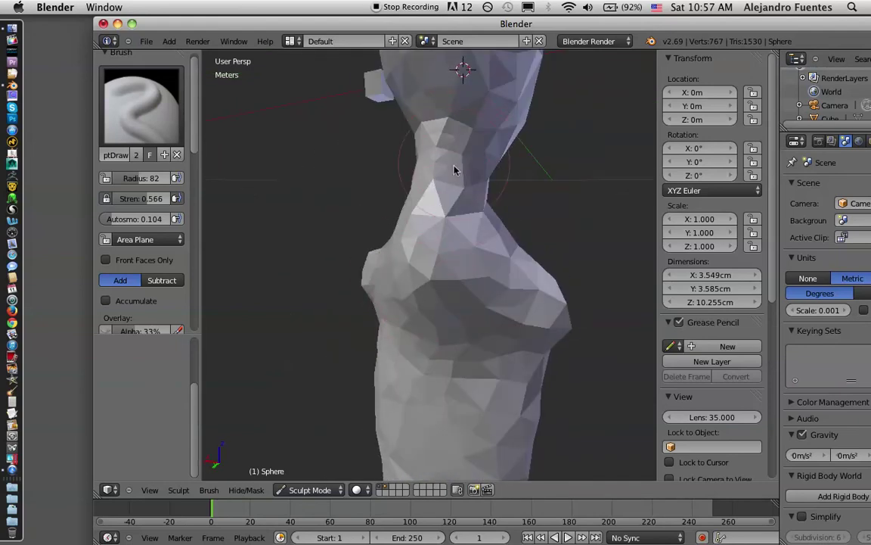
{"action": "left_click_drag", "start_coordinate": [457, 155], "coordinate": [443, 272]}
{"action": "left_click_drag", "start_coordinate": [482, 153], "coordinate": [495, 287]}
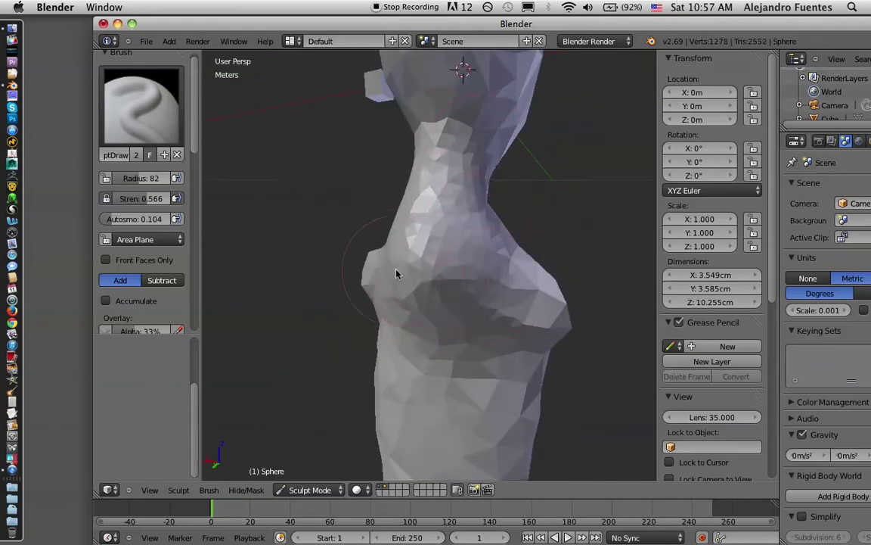
{"action": "left_click_drag", "start_coordinate": [373, 280], "coordinate": [415, 301]}
Round out the shoulders and upper chest with additional SculptDraw strokes.
{"action": "middle_click_drag", "start_coordinate": [414, 301], "coordinate": [512, 312]}
{"action": "mouse_move", "coordinate": [486, 262]}
{"action": "left_mouse_down"}
{"action": "mouse_move", "coordinate": [414, 280]}
{"action": "mouse_move", "coordinate": [422, 286]}
{"action": "left_mouse_up"}
{"action": "middle_click_drag", "start_coordinate": [403, 309], "coordinate": [513, 316]}
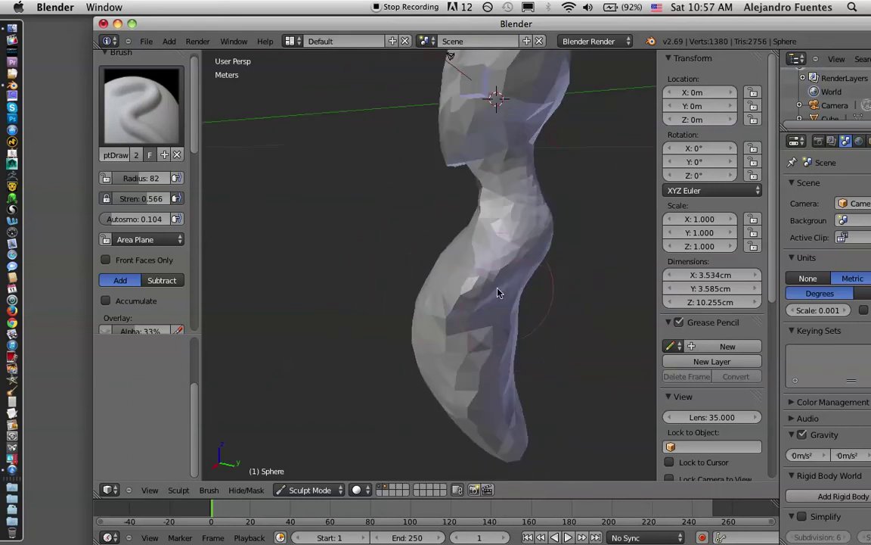
{"action": "mouse_move", "coordinate": [503, 213]}
{"action": "middle_mouse_down"}
{"action": "mouse_move", "coordinate": [501, 263]}
{"action": "mouse_move", "coordinate": [521, 238]}
{"action": "mouse_move", "coordinate": [585, 261]}
{"action": "mouse_move", "coordinate": [414, 283]}
{"action": "middle_mouse_up"}
{"action": "mouse_move", "coordinate": [414, 283]}
{"action": "left_mouse_down"}
{"action": "mouse_move", "coordinate": [377, 256]}
{"action": "mouse_move", "coordinate": [389, 256]}
{"action": "left_mouse_up"}
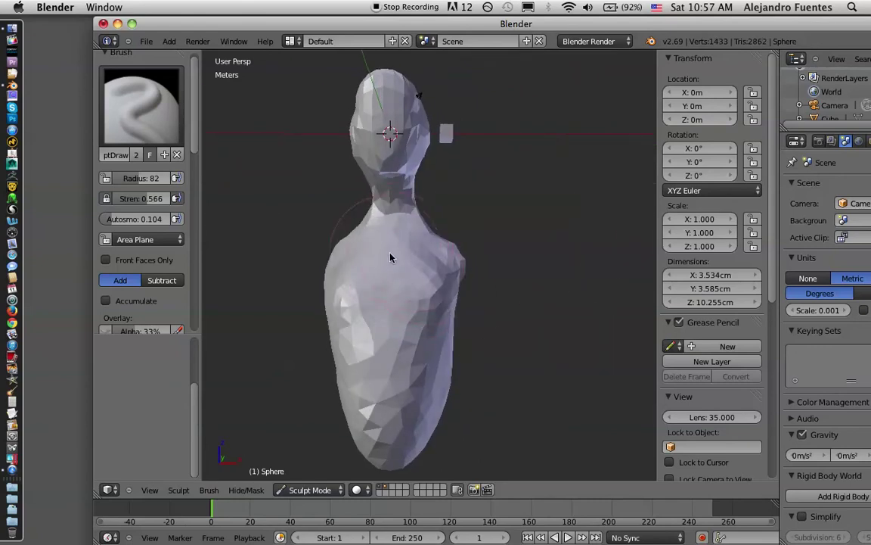
{"action": "mouse_move", "coordinate": [404, 310]}
{"action": "middle_mouse_down"}
{"action": "mouse_move", "coordinate": [350, 311]}
{"action": "mouse_move", "coordinate": [456, 333]}
{"action": "middle_mouse_up"}
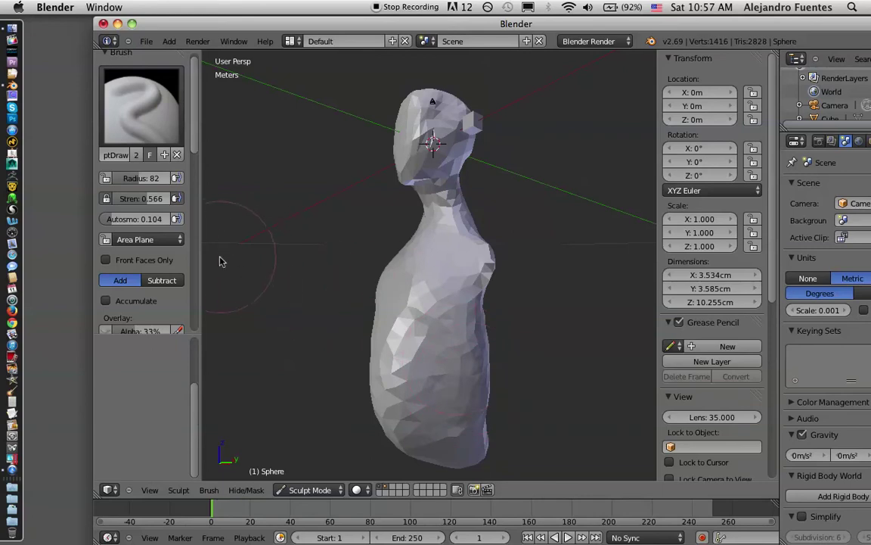
Set the SculptDraw brush to Subtract and carve away the belly below the chest.
{"action": "left_click_drag", "start_coordinate": [194, 140], "coordinate": [196, 159]}
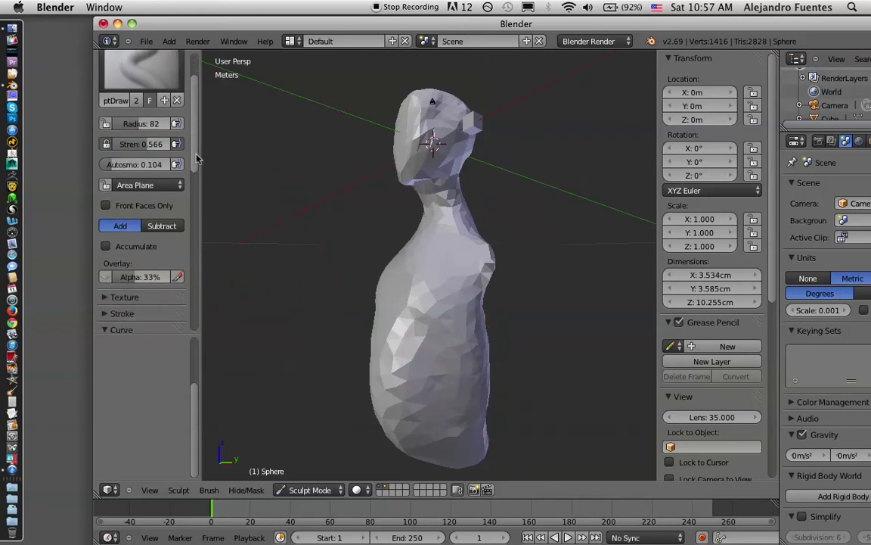
{"action": "left_click", "coordinate": [160, 229]}
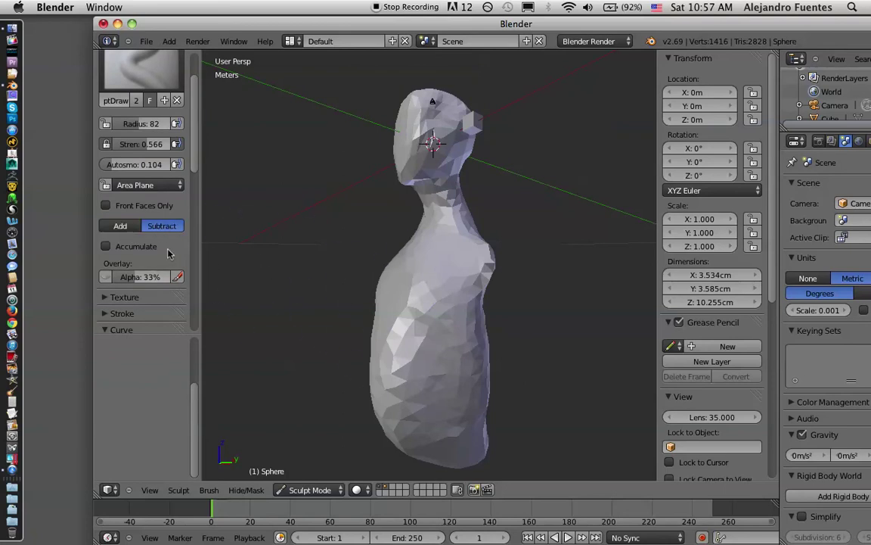
{"action": "middle_click_drag", "start_coordinate": [299, 321], "coordinate": [423, 336]}
{"action": "mouse_move", "coordinate": [391, 354]}
{"action": "left_mouse_down"}
{"action": "mouse_move", "coordinate": [383, 356]}
{"action": "mouse_move", "coordinate": [424, 359]}
{"action": "left_mouse_up"}
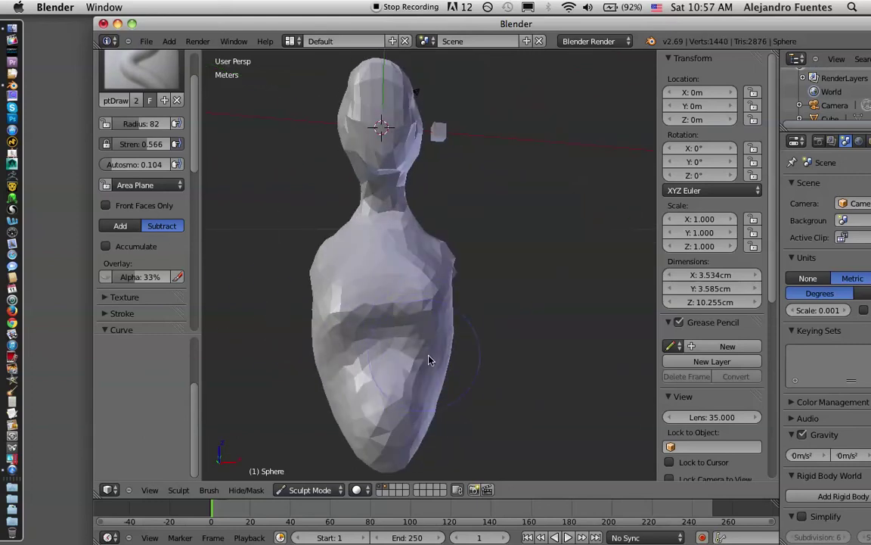
{"action": "mouse_move", "coordinate": [415, 389]}
{"action": "middle_mouse_down"}
{"action": "mouse_move", "coordinate": [336, 289]}
{"action": "mouse_move", "coordinate": [311, 292]}
{"action": "mouse_move", "coordinate": [554, 297]}
{"action": "mouse_move", "coordinate": [344, 289]}
{"action": "mouse_move", "coordinate": [391, 364]}
{"action": "middle_mouse_up"}
{"action": "mouse_move", "coordinate": [386, 400]}
{"action": "left_mouse_down"}
{"action": "mouse_move", "coordinate": [384, 413]}
{"action": "mouse_move", "coordinate": [432, 389]}
{"action": "mouse_move", "coordinate": [431, 442]}
{"action": "left_mouse_up"}
Slim the sides and waist of the torso with more Subtract strokes.
{"action": "mouse_move", "coordinate": [432, 442]}
{"action": "middle_mouse_down"}
{"action": "mouse_move", "coordinate": [541, 370]}
{"action": "mouse_move", "coordinate": [384, 356]}
{"action": "mouse_move", "coordinate": [356, 367]}
{"action": "mouse_move", "coordinate": [327, 358]}
{"action": "mouse_move", "coordinate": [428, 263]}
{"action": "mouse_move", "coordinate": [518, 266]}
{"action": "mouse_move", "coordinate": [360, 284]}
{"action": "mouse_move", "coordinate": [502, 298]}
{"action": "mouse_move", "coordinate": [459, 288]}
{"action": "mouse_move", "coordinate": [448, 276]}
{"action": "mouse_move", "coordinate": [470, 268]}
{"action": "mouse_move", "coordinate": [502, 279]}
{"action": "mouse_move", "coordinate": [467, 236]}
{"action": "mouse_move", "coordinate": [460, 262]}
{"action": "mouse_move", "coordinate": [429, 293]}
{"action": "mouse_move", "coordinate": [463, 208]}
{"action": "mouse_move", "coordinate": [402, 281]}
{"action": "mouse_move", "coordinate": [422, 301]}
{"action": "middle_mouse_up"}
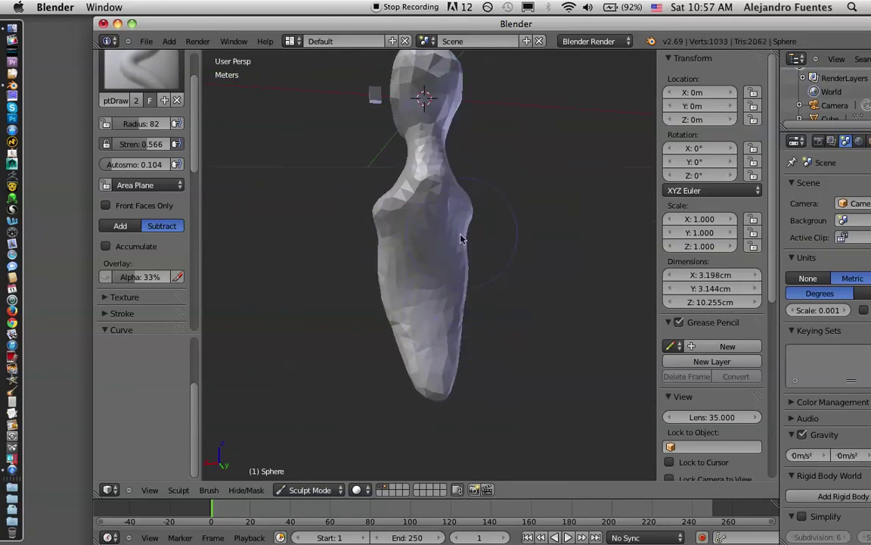
{"action": "mouse_move", "coordinate": [370, 266]}
{"action": "middle_mouse_down"}
{"action": "mouse_move", "coordinate": [475, 254]}
{"action": "mouse_move", "coordinate": [424, 268]}
{"action": "middle_mouse_up"}
{"action": "left_click_drag", "start_coordinate": [423, 269], "coordinate": [414, 243]}
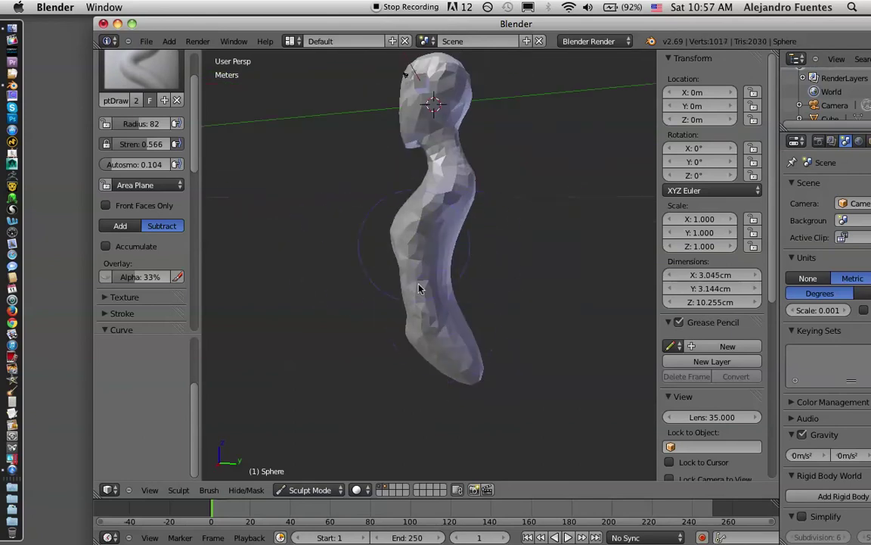
{"action": "middle_click_drag", "start_coordinate": [337, 313], "coordinate": [379, 336]}
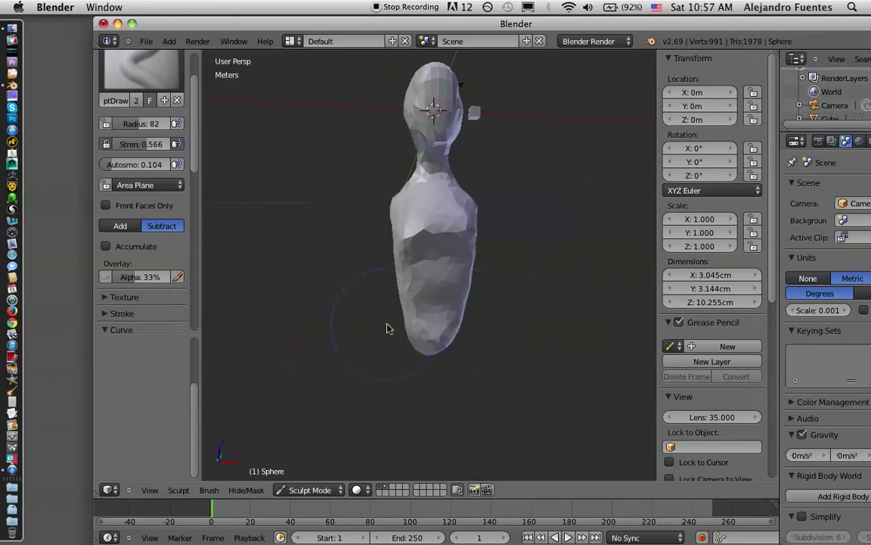
Set the brush back to Add and build up the lower back and hips.
{"action": "left_click", "coordinate": [119, 226]}
{"action": "mouse_move", "coordinate": [504, 210]}
{"action": "middle_mouse_down"}
{"action": "mouse_move", "coordinate": [500, 251]}
{"action": "mouse_move", "coordinate": [283, 247]}
{"action": "mouse_move", "coordinate": [426, 243]}
{"action": "middle_mouse_up"}
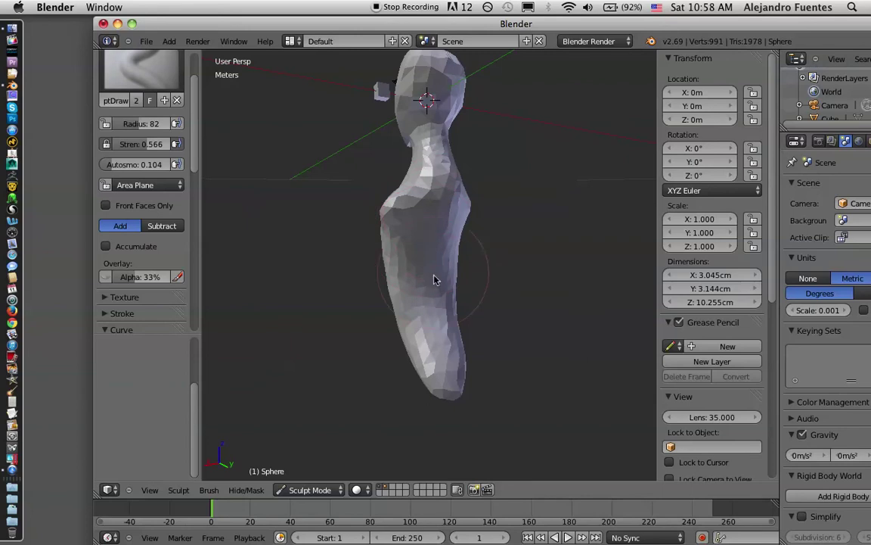
{"action": "mouse_move", "coordinate": [423, 254]}
{"action": "left_mouse_down"}
{"action": "mouse_move", "coordinate": [434, 204]}
{"action": "mouse_move", "coordinate": [435, 276]}
{"action": "mouse_move", "coordinate": [456, 234]}
{"action": "mouse_move", "coordinate": [435, 355]}
{"action": "left_mouse_up"}
{"action": "mouse_move", "coordinate": [335, 302]}
{"action": "middle_mouse_down"}
{"action": "mouse_move", "coordinate": [545, 320]}
{"action": "mouse_move", "coordinate": [389, 327]}
{"action": "mouse_move", "coordinate": [461, 327]}
{"action": "mouse_move", "coordinate": [345, 317]}
{"action": "mouse_move", "coordinate": [506, 315]}
{"action": "mouse_move", "coordinate": [424, 294]}
{"action": "mouse_move", "coordinate": [500, 302]}
{"action": "mouse_move", "coordinate": [387, 325]}
{"action": "mouse_move", "coordinate": [481, 309]}
{"action": "mouse_move", "coordinate": [389, 313]}
{"action": "mouse_move", "coordinate": [447, 300]}
{"action": "mouse_move", "coordinate": [450, 270]}
{"action": "mouse_move", "coordinate": [307, 313]}
{"action": "mouse_move", "coordinate": [458, 308]}
{"action": "mouse_move", "coordinate": [359, 246]}
{"action": "mouse_move", "coordinate": [349, 270]}
{"action": "mouse_move", "coordinate": [457, 272]}
{"action": "mouse_move", "coordinate": [385, 283]}
{"action": "middle_mouse_up"}
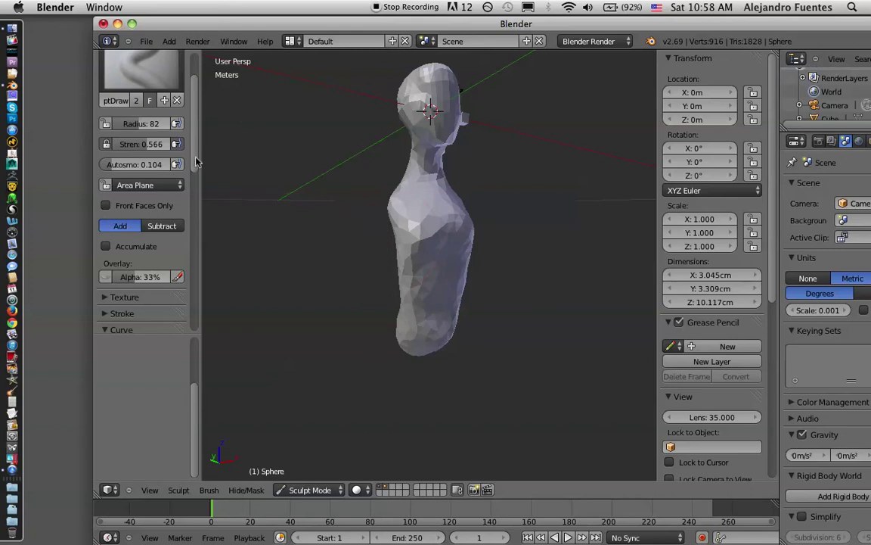
Fill out the belly and smooth the torso from the side of the chest down to its lower end.
{"action": "scroll", "coordinate": [196, 163], "scroll_direction": "down", "scroll_amount": 5}
{"action": "scroll", "coordinate": [195, 163], "scroll_direction": "up", "scroll_amount": 6}
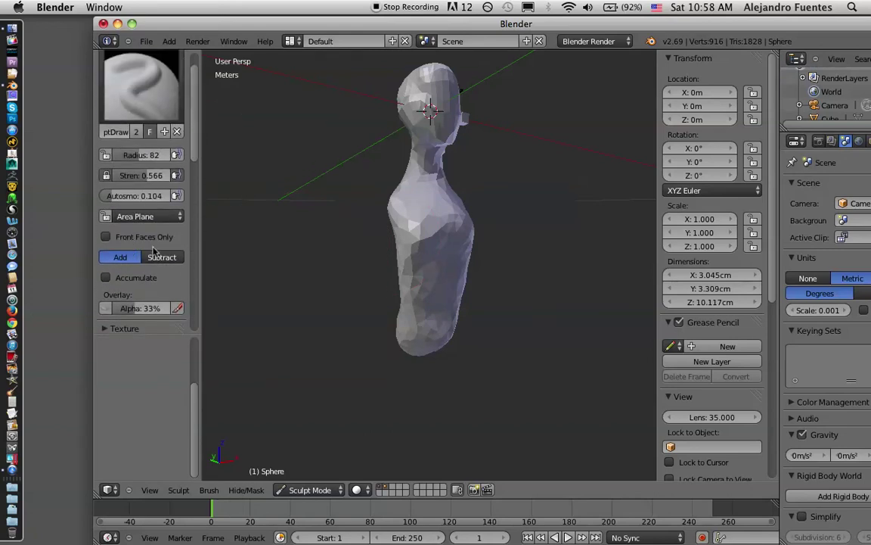
{"action": "left_click_drag", "start_coordinate": [432, 305], "coordinate": [423, 354]}
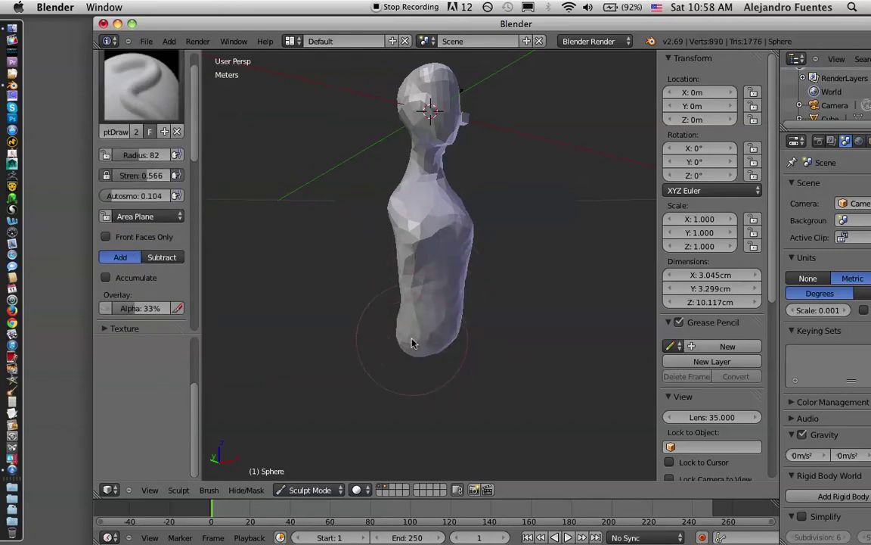
{"action": "left_click", "coordinate": [158, 77]}
{"action": "mouse_move", "coordinate": [478, 255]}
{"action": "middle_mouse_down"}
{"action": "mouse_move", "coordinate": [405, 245]}
{"action": "mouse_move", "coordinate": [428, 247]}
{"action": "middle_mouse_up"}
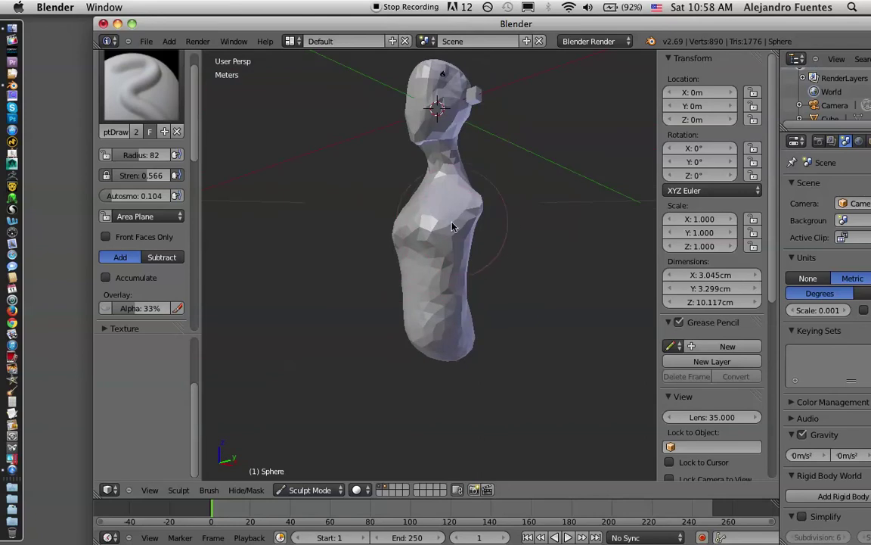
{"action": "mouse_move", "coordinate": [475, 219]}
{"action": "left_mouse_down", "text": "shift"}
{"action": "mouse_move", "coordinate": [459, 251]}
{"action": "mouse_move", "coordinate": [447, 338]}
{"action": "left_mouse_up", "text": "shift"}
{"action": "mouse_move", "coordinate": [456, 264]}
{"action": "middle_mouse_down"}
{"action": "mouse_move", "coordinate": [412, 270]}
{"action": "mouse_move", "coordinate": [463, 274]}
{"action": "middle_mouse_up"}
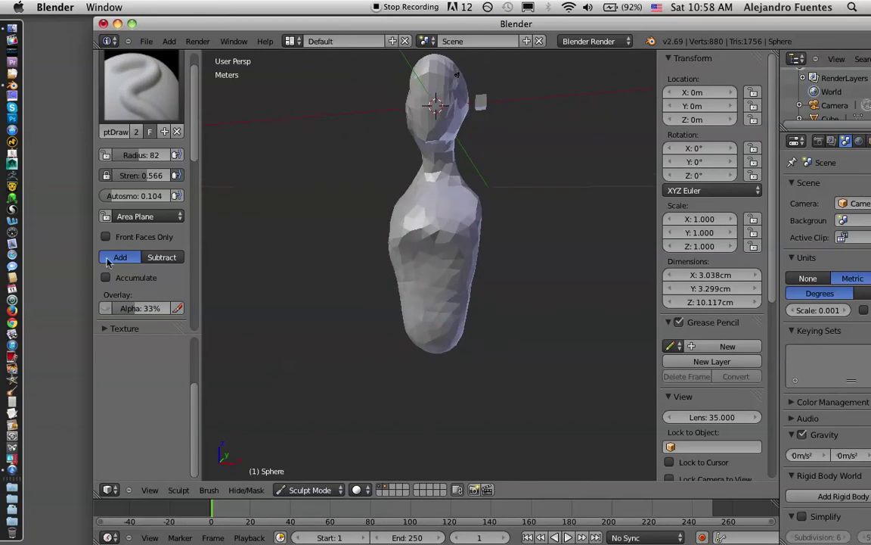
Build up the protruding lower belly with SculptDraw Add strokes, checking the shape from the front and side.
{"action": "mouse_move", "coordinate": [413, 252]}
{"action": "left_mouse_down"}
{"action": "mouse_move", "coordinate": [455, 287]}
{"action": "mouse_move", "coordinate": [443, 280]}
{"action": "mouse_move", "coordinate": [436, 210]}
{"action": "mouse_move", "coordinate": [446, 273]}
{"action": "mouse_move", "coordinate": [428, 312]}
{"action": "left_mouse_up"}
{"action": "mouse_move", "coordinate": [507, 199]}
{"action": "middle_mouse_down"}
{"action": "mouse_move", "coordinate": [492, 208]}
{"action": "mouse_move", "coordinate": [535, 208]}
{"action": "mouse_move", "coordinate": [436, 233]}
{"action": "mouse_move", "coordinate": [423, 291]}
{"action": "middle_mouse_up"}
{"action": "left_click_drag", "start_coordinate": [425, 305], "coordinate": [421, 305]}
{"action": "middle_click_drag", "start_coordinate": [368, 260], "coordinate": [461, 272]}
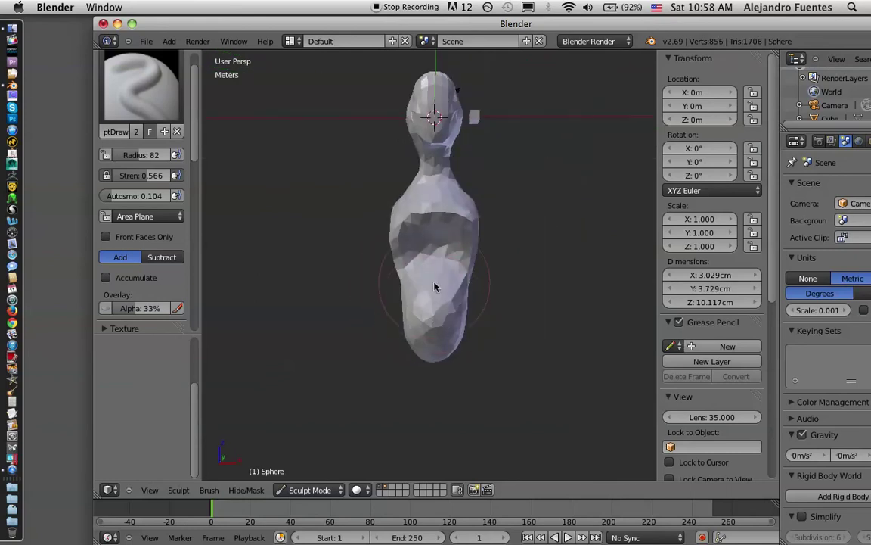
{"action": "mouse_move", "coordinate": [435, 233]}
{"action": "middle_mouse_down"}
{"action": "mouse_move", "coordinate": [442, 262]}
{"action": "mouse_move", "coordinate": [372, 269]}
{"action": "mouse_move", "coordinate": [451, 287]}
{"action": "mouse_move", "coordinate": [447, 279]}
{"action": "mouse_move", "coordinate": [475, 269]}
{"action": "mouse_move", "coordinate": [397, 307]}
{"action": "middle_mouse_up"}
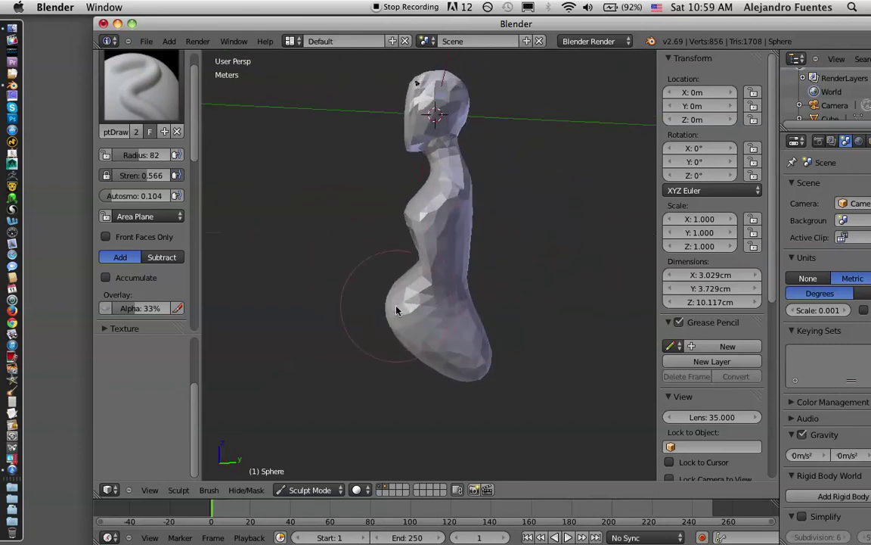
{"action": "left_click_drag", "start_coordinate": [409, 318], "coordinate": [404, 296]}
{"action": "middle_click_drag", "start_coordinate": [374, 298], "coordinate": [443, 299]}
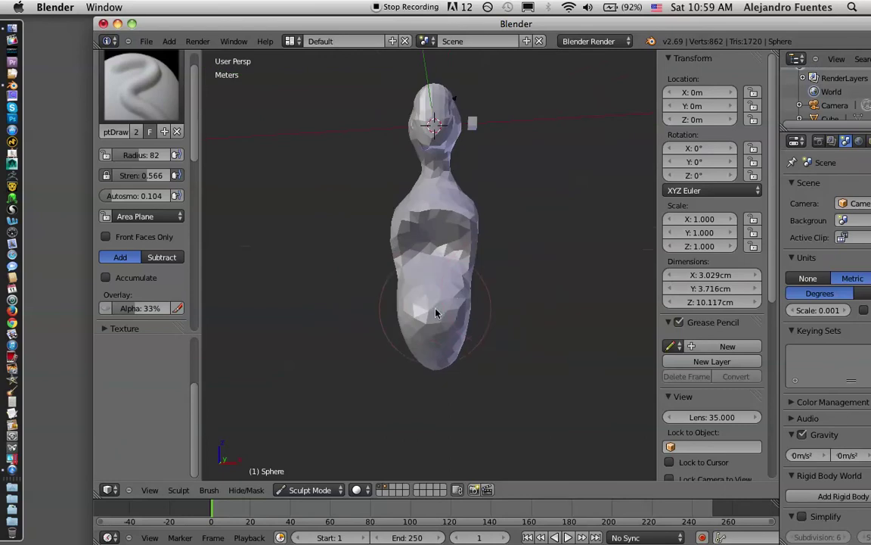
{"action": "left_click_drag", "start_coordinate": [450, 321], "coordinate": [518, 278]}
{"action": "middle_click_drag", "start_coordinate": [518, 278], "coordinate": [376, 293]}
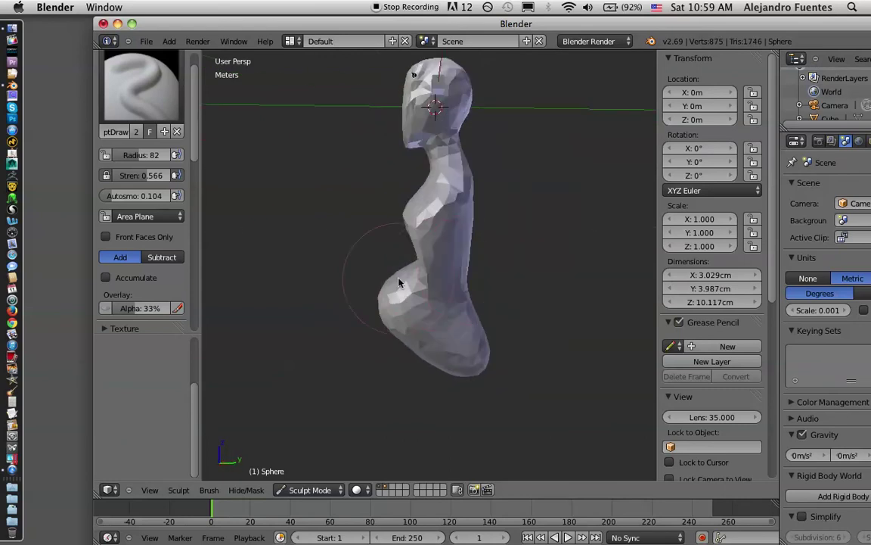
Switch to the Polish brush and flatten the chest, the hollow beneath it and the sides of the torso.
{"action": "mouse_move", "coordinate": [488, 314]}
{"action": "middle_mouse_down"}
{"action": "mouse_move", "coordinate": [566, 306]}
{"action": "mouse_move", "coordinate": [460, 307]}
{"action": "mouse_move", "coordinate": [559, 298]}
{"action": "mouse_move", "coordinate": [511, 227]}
{"action": "mouse_move", "coordinate": [529, 282]}
{"action": "mouse_move", "coordinate": [515, 298]}
{"action": "mouse_move", "coordinate": [515, 270]}
{"action": "mouse_move", "coordinate": [560, 282]}
{"action": "mouse_move", "coordinate": [517, 270]}
{"action": "mouse_move", "coordinate": [506, 245]}
{"action": "mouse_move", "coordinate": [435, 256]}
{"action": "mouse_move", "coordinate": [424, 243]}
{"action": "middle_mouse_up"}
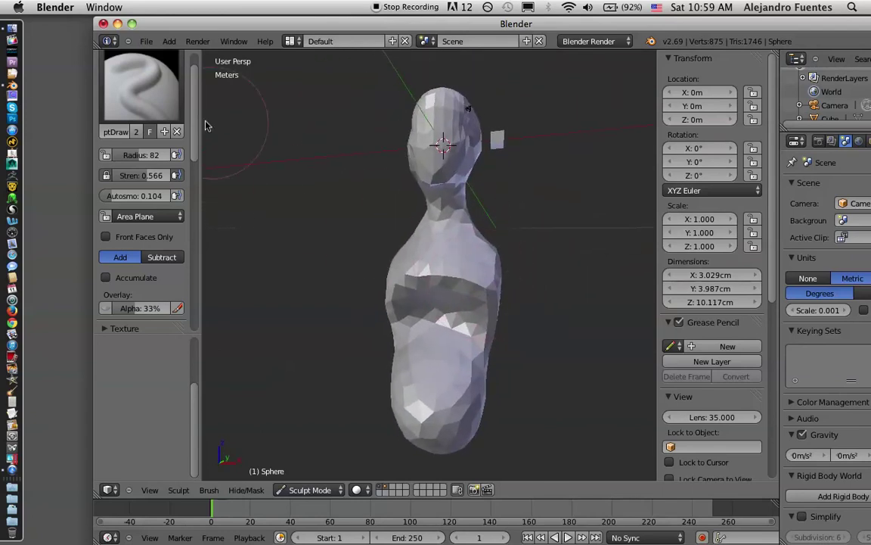
{"action": "left_click", "coordinate": [151, 96]}
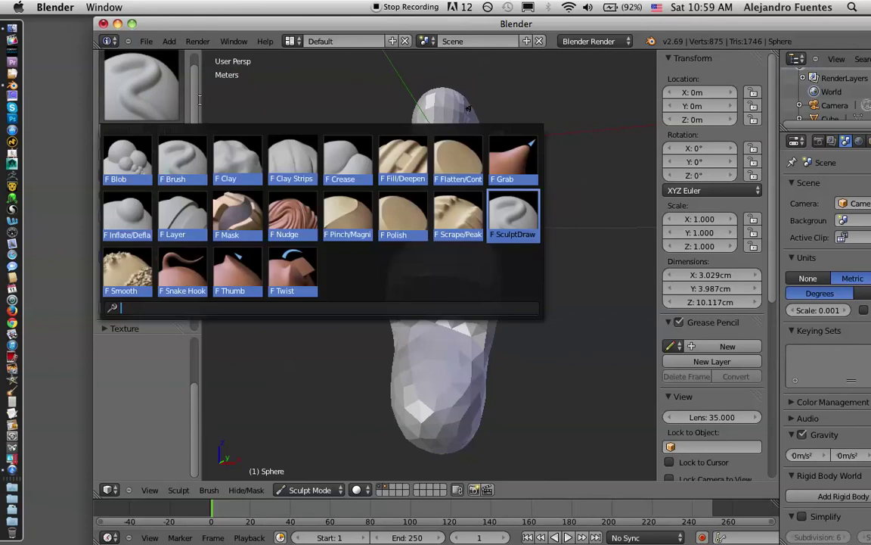
{"action": "left_click", "coordinate": [400, 212]}
{"action": "mouse_move", "coordinate": [446, 224]}
{"action": "middle_mouse_down"}
{"action": "mouse_move", "coordinate": [429, 252]}
{"action": "mouse_move", "coordinate": [411, 246]}
{"action": "middle_mouse_up"}
{"action": "scroll", "coordinate": [411, 246], "scroll_direction": "up", "scroll_amount": 3}
{"action": "mouse_move", "coordinate": [432, 241]}
{"action": "left_mouse_down"}
{"action": "mouse_move", "coordinate": [480, 274]}
{"action": "mouse_move", "coordinate": [493, 376]}
{"action": "mouse_move", "coordinate": [435, 334]}
{"action": "mouse_move", "coordinate": [409, 232]}
{"action": "mouse_move", "coordinate": [461, 249]}
{"action": "mouse_move", "coordinate": [487, 359]}
{"action": "left_mouse_up"}
{"action": "middle_click_drag", "start_coordinate": [487, 359], "coordinate": [386, 305]}
{"action": "mouse_move", "coordinate": [386, 304]}
{"action": "left_mouse_down"}
{"action": "mouse_move", "coordinate": [448, 259]}
{"action": "mouse_move", "coordinate": [435, 311]}
{"action": "mouse_move", "coordinate": [425, 238]}
{"action": "mouse_move", "coordinate": [463, 247]}
{"action": "mouse_move", "coordinate": [403, 391]}
{"action": "mouse_move", "coordinate": [433, 428]}
{"action": "mouse_move", "coordinate": [475, 388]}
{"action": "mouse_move", "coordinate": [426, 306]}
{"action": "mouse_move", "coordinate": [387, 420]}
{"action": "mouse_move", "coordinate": [370, 317]}
{"action": "mouse_move", "coordinate": [338, 316]}
{"action": "mouse_move", "coordinate": [378, 463]}
{"action": "mouse_move", "coordinate": [378, 334]}
{"action": "left_mouse_up"}
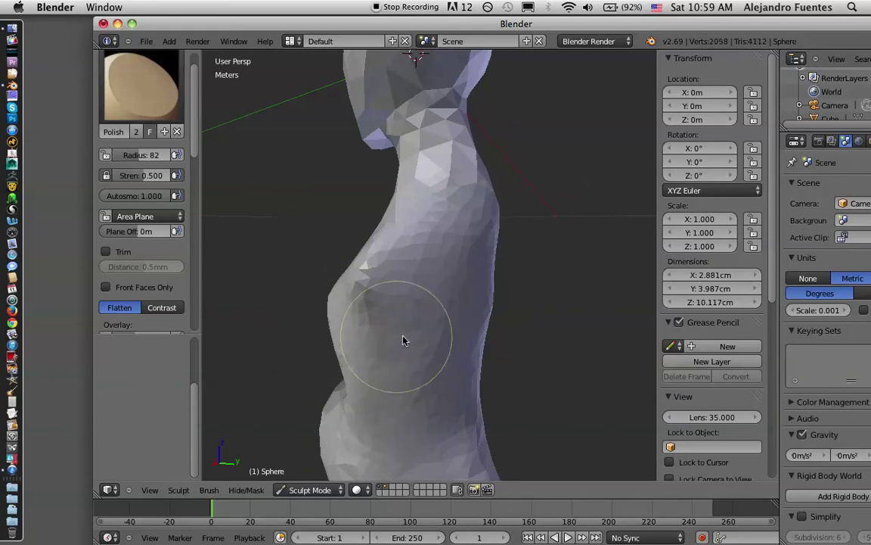
{"action": "middle_click_drag", "start_coordinate": [377, 334], "coordinate": [559, 323]}
{"action": "middle_click_drag", "start_coordinate": [420, 324], "coordinate": [453, 268]}
{"action": "mouse_move", "coordinate": [499, 295]}
{"action": "left_mouse_down"}
{"action": "mouse_move", "coordinate": [422, 301]}
{"action": "mouse_move", "coordinate": [507, 324]}
{"action": "mouse_move", "coordinate": [488, 216]}
{"action": "mouse_move", "coordinate": [429, 255]}
{"action": "mouse_move", "coordinate": [513, 297]}
{"action": "mouse_move", "coordinate": [398, 294]}
{"action": "mouse_move", "coordinate": [416, 297]}
{"action": "mouse_move", "coordinate": [436, 266]}
{"action": "left_mouse_up"}
{"action": "mouse_move", "coordinate": [437, 267]}
{"action": "middle_mouse_down"}
{"action": "mouse_move", "coordinate": [423, 360]}
{"action": "mouse_move", "coordinate": [350, 372]}
{"action": "mouse_move", "coordinate": [429, 334]}
{"action": "mouse_move", "coordinate": [570, 316]}
{"action": "mouse_move", "coordinate": [542, 317]}
{"action": "mouse_move", "coordinate": [520, 289]}
{"action": "mouse_move", "coordinate": [458, 298]}
{"action": "mouse_move", "coordinate": [480, 293]}
{"action": "mouse_move", "coordinate": [452, 288]}
{"action": "mouse_move", "coordinate": [481, 327]}
{"action": "mouse_move", "coordinate": [471, 210]}
{"action": "mouse_move", "coordinate": [422, 252]}
{"action": "mouse_move", "coordinate": [337, 292]}
{"action": "mouse_move", "coordinate": [399, 286]}
{"action": "mouse_move", "coordinate": [411, 221]}
{"action": "mouse_move", "coordinate": [382, 259]}
{"action": "mouse_move", "coordinate": [361, 219]}
{"action": "mouse_move", "coordinate": [378, 189]}
{"action": "mouse_move", "coordinate": [463, 236]}
{"action": "mouse_move", "coordinate": [428, 225]}
{"action": "mouse_move", "coordinate": [538, 206]}
{"action": "mouse_move", "coordinate": [447, 231]}
{"action": "middle_mouse_up"}
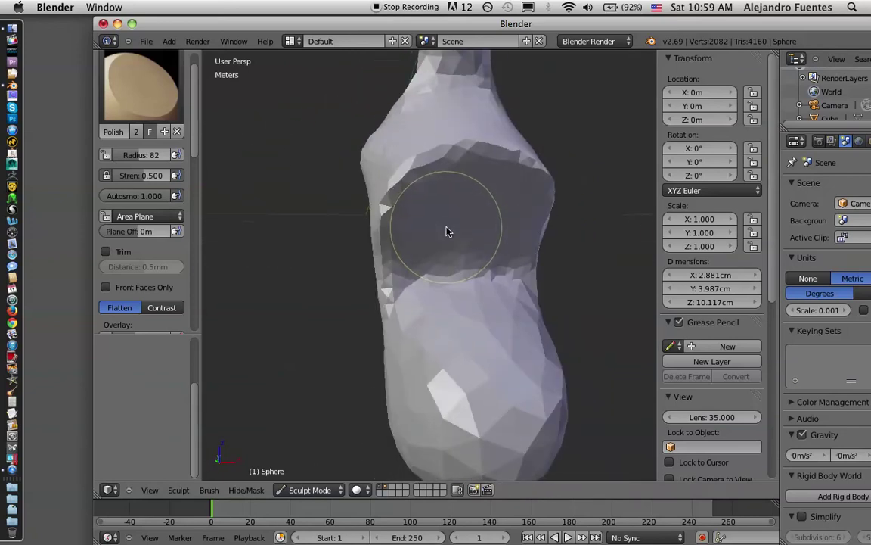
Switch to the Pinch/Magnify brush and pinch the lower front edge of the chest into a sharper ridge.
{"action": "left_click", "coordinate": [130, 77]}
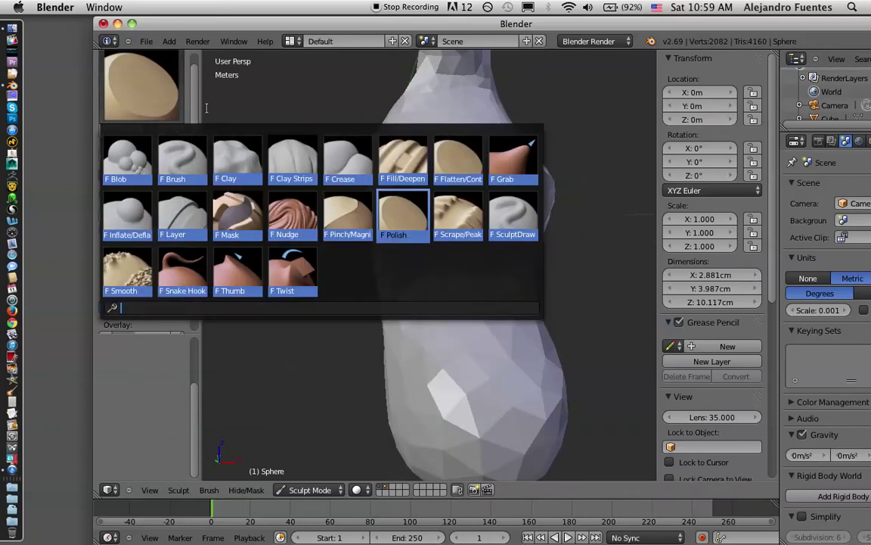
{"action": "left_click", "coordinate": [344, 217]}
{"action": "mouse_move", "coordinate": [454, 204]}
{"action": "middle_mouse_down"}
{"action": "mouse_move", "coordinate": [492, 208]}
{"action": "mouse_move", "coordinate": [469, 187]}
{"action": "middle_mouse_up"}
{"action": "mouse_move", "coordinate": [517, 279]}
{"action": "middle_mouse_down"}
{"action": "mouse_move", "coordinate": [455, 224]}
{"action": "mouse_move", "coordinate": [539, 242]}
{"action": "mouse_move", "coordinate": [515, 187]}
{"action": "middle_mouse_up"}
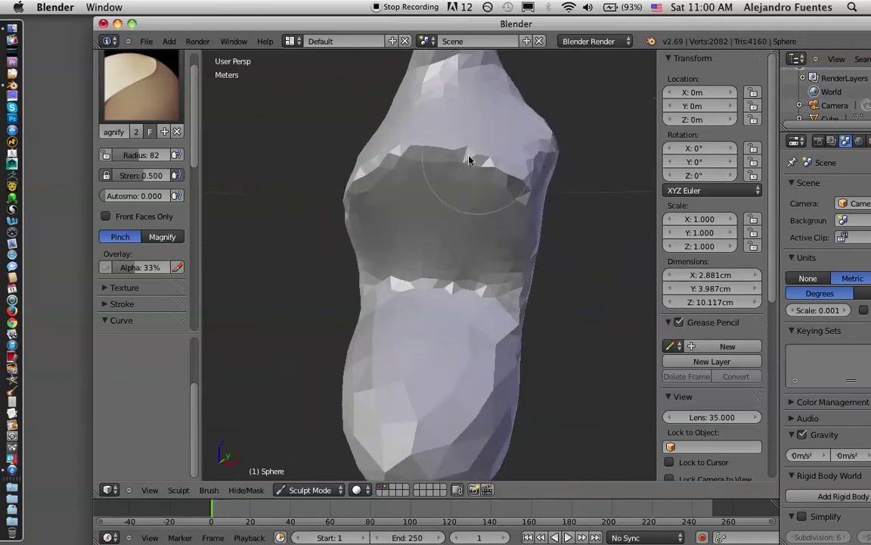
{"action": "mouse_move", "coordinate": [414, 156]}
{"action": "left_mouse_down"}
{"action": "mouse_move", "coordinate": [517, 194]}
{"action": "mouse_move", "coordinate": [461, 161]}
{"action": "mouse_move", "coordinate": [472, 167]}
{"action": "mouse_move", "coordinate": [389, 169]}
{"action": "mouse_move", "coordinate": [520, 193]}
{"action": "mouse_move", "coordinate": [378, 163]}
{"action": "mouse_move", "coordinate": [362, 179]}
{"action": "mouse_move", "coordinate": [453, 168]}
{"action": "mouse_move", "coordinate": [418, 170]}
{"action": "mouse_move", "coordinate": [490, 189]}
{"action": "mouse_move", "coordinate": [480, 180]}
{"action": "left_mouse_up"}
{"action": "scroll", "coordinate": [480, 180], "scroll_direction": "up", "scroll_amount": 4}
{"action": "mouse_move", "coordinate": [512, 139]}
{"action": "middle_mouse_down", "text": "shift"}
{"action": "mouse_move", "coordinate": [493, 264]}
{"action": "mouse_move", "coordinate": [490, 217]}
{"action": "middle_mouse_up", "text": "shift"}
{"action": "mouse_move", "coordinate": [496, 235]}
{"action": "left_mouse_down"}
{"action": "mouse_move", "coordinate": [369, 226]}
{"action": "mouse_move", "coordinate": [410, 220]}
{"action": "mouse_move", "coordinate": [446, 232]}
{"action": "mouse_move", "coordinate": [365, 222]}
{"action": "mouse_move", "coordinate": [292, 241]}
{"action": "mouse_move", "coordinate": [382, 227]}
{"action": "mouse_move", "coordinate": [527, 253]}
{"action": "mouse_move", "coordinate": [508, 241]}
{"action": "mouse_move", "coordinate": [614, 304]}
{"action": "mouse_move", "coordinate": [627, 350]}
{"action": "mouse_move", "coordinate": [619, 337]}
{"action": "left_mouse_up"}
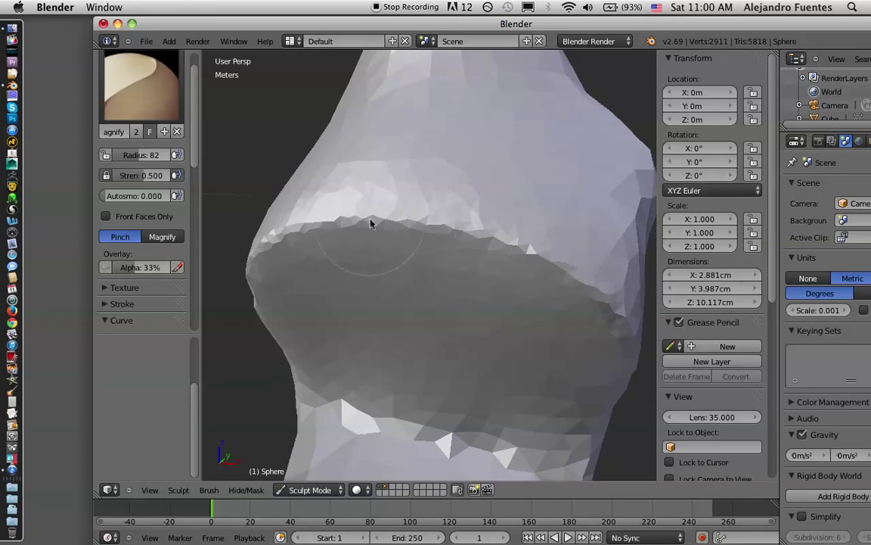
Continue the pinched chest edge around the side of the torso down toward the waist.
{"action": "mouse_move", "coordinate": [280, 243]}
{"action": "left_mouse_down"}
{"action": "mouse_move", "coordinate": [259, 259]}
{"action": "mouse_move", "coordinate": [301, 229]}
{"action": "left_mouse_up"}
{"action": "mouse_move", "coordinate": [301, 229]}
{"action": "middle_mouse_down"}
{"action": "mouse_move", "coordinate": [409, 243]}
{"action": "mouse_move", "coordinate": [430, 218]}
{"action": "mouse_move", "coordinate": [593, 220]}
{"action": "mouse_move", "coordinate": [566, 208]}
{"action": "mouse_move", "coordinate": [408, 227]}
{"action": "middle_mouse_up"}
{"action": "mouse_move", "coordinate": [409, 227]}
{"action": "left_mouse_down"}
{"action": "mouse_move", "coordinate": [385, 234]}
{"action": "mouse_move", "coordinate": [379, 249]}
{"action": "mouse_move", "coordinate": [390, 235]}
{"action": "mouse_move", "coordinate": [379, 238]}
{"action": "mouse_move", "coordinate": [370, 266]}
{"action": "mouse_move", "coordinate": [360, 419]}
{"action": "mouse_move", "coordinate": [389, 229]}
{"action": "mouse_move", "coordinate": [412, 210]}
{"action": "mouse_move", "coordinate": [356, 366]}
{"action": "mouse_move", "coordinate": [365, 292]}
{"action": "mouse_move", "coordinate": [388, 276]}
{"action": "left_mouse_up"}
{"action": "mouse_move", "coordinate": [387, 276]}
{"action": "middle_mouse_down"}
{"action": "mouse_move", "coordinate": [374, 266]}
{"action": "mouse_move", "coordinate": [382, 248]}
{"action": "mouse_move", "coordinate": [356, 267]}
{"action": "middle_mouse_up"}
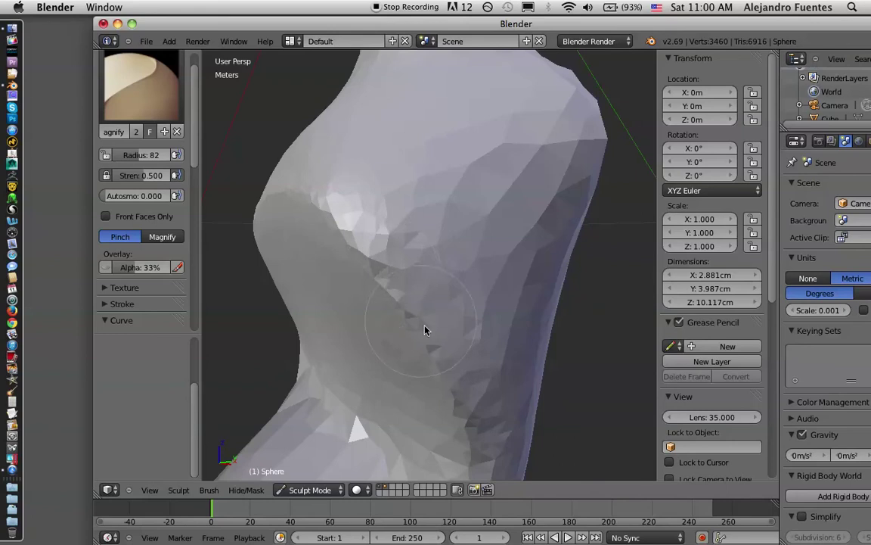
{"action": "left_click_drag", "start_coordinate": [407, 311], "coordinate": [430, 345]}
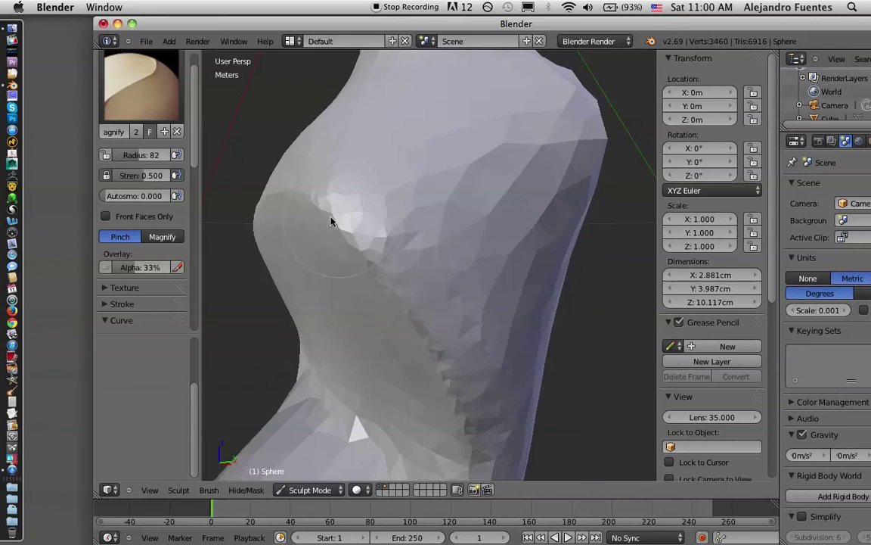
{"action": "mouse_move", "coordinate": [328, 286]}
{"action": "middle_mouse_down"}
{"action": "mouse_move", "coordinate": [378, 276]}
{"action": "mouse_move", "coordinate": [334, 272]}
{"action": "mouse_move", "coordinate": [346, 261]}
{"action": "mouse_move", "coordinate": [548, 284]}
{"action": "mouse_move", "coordinate": [610, 262]}
{"action": "mouse_move", "coordinate": [504, 249]}
{"action": "middle_mouse_up"}
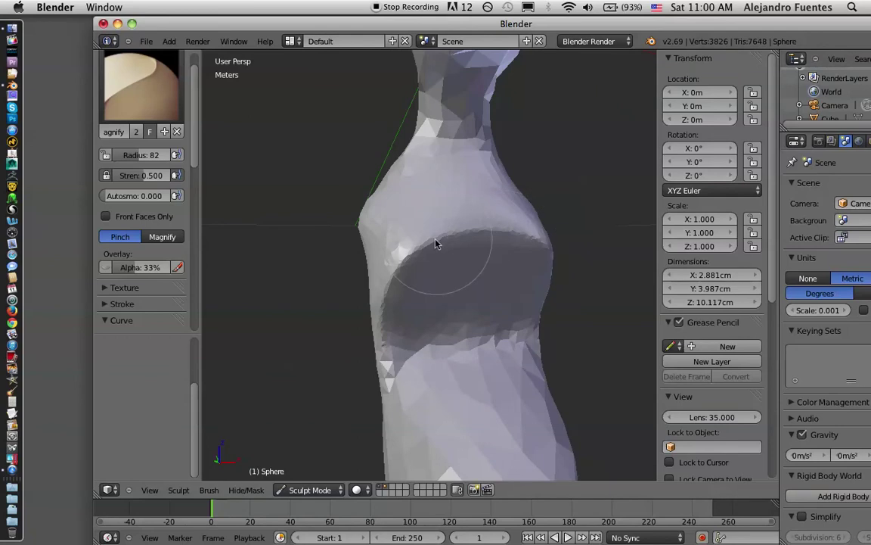
Try further Pinch strokes along the chest's lower edge from a wider view and undo them.
{"action": "mouse_move", "coordinate": [514, 236]}
{"action": "left_mouse_down"}
{"action": "mouse_move", "coordinate": [525, 239]}
{"action": "mouse_move", "coordinate": [419, 259]}
{"action": "mouse_move", "coordinate": [395, 306]}
{"action": "mouse_move", "coordinate": [425, 256]}
{"action": "mouse_move", "coordinate": [520, 238]}
{"action": "mouse_move", "coordinate": [466, 245]}
{"action": "left_mouse_up"}
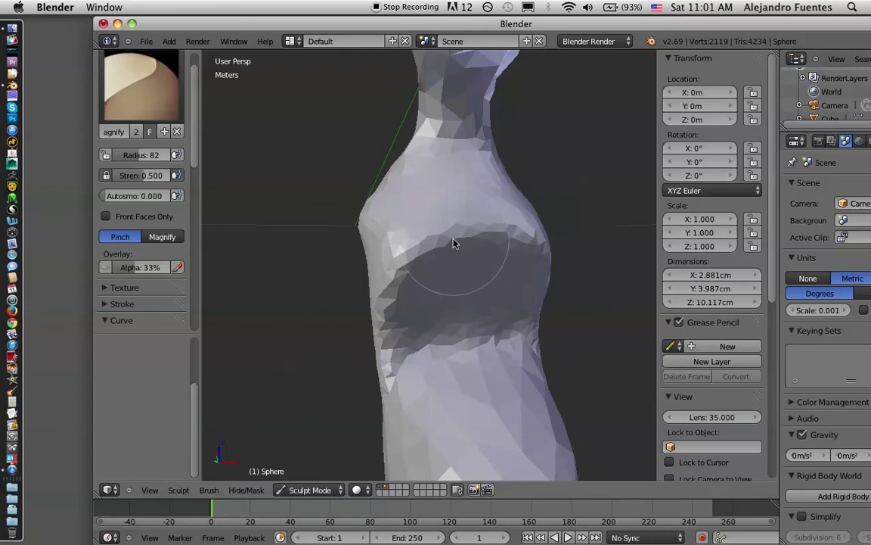
{"action": "key", "text": "ctrl+z"}
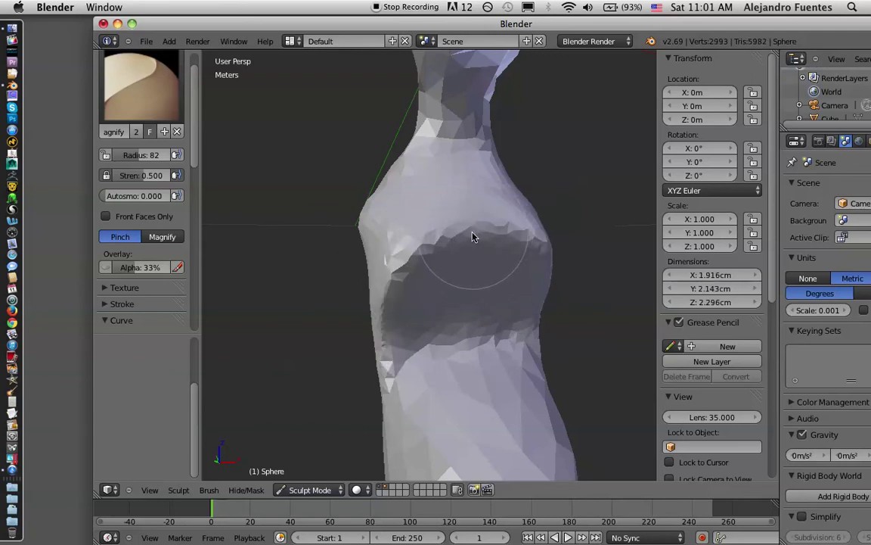
{"action": "mouse_move", "coordinate": [477, 236]}
{"action": "middle_mouse_down"}
{"action": "mouse_move", "coordinate": [501, 255]}
{"action": "mouse_move", "coordinate": [517, 255]}
{"action": "mouse_move", "coordinate": [467, 263]}
{"action": "mouse_move", "coordinate": [493, 260]}
{"action": "mouse_move", "coordinate": [411, 251]}
{"action": "mouse_move", "coordinate": [477, 237]}
{"action": "mouse_move", "coordinate": [453, 240]}
{"action": "mouse_move", "coordinate": [515, 239]}
{"action": "mouse_move", "coordinate": [407, 265]}
{"action": "mouse_move", "coordinate": [497, 255]}
{"action": "middle_mouse_up"}
{"action": "key", "text": "ctrl+z"}
{"action": "key", "text": "ctrl+shift+z"}
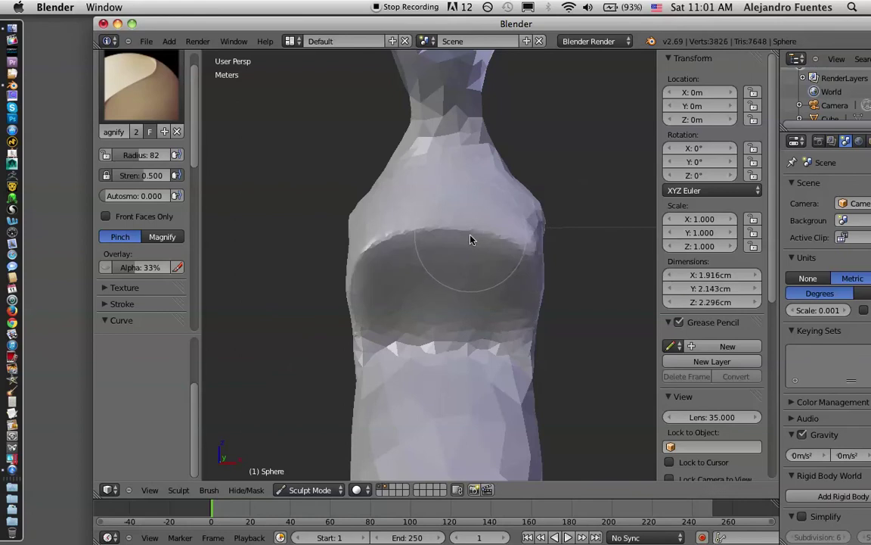
Reduce the Pinch brush radius to 15, try strokes along the chest edge and upper hollow, and undo the sculpting.
{"action": "mouse_move", "coordinate": [421, 266]}
{"action": "middle_mouse_down"}
{"action": "mouse_move", "coordinate": [546, 274]}
{"action": "mouse_move", "coordinate": [482, 268]}
{"action": "mouse_move", "coordinate": [548, 237]}
{"action": "mouse_move", "coordinate": [432, 259]}
{"action": "mouse_move", "coordinate": [401, 247]}
{"action": "mouse_move", "coordinate": [494, 242]}
{"action": "mouse_move", "coordinate": [492, 256]}
{"action": "mouse_move", "coordinate": [505, 255]}
{"action": "middle_mouse_up"}
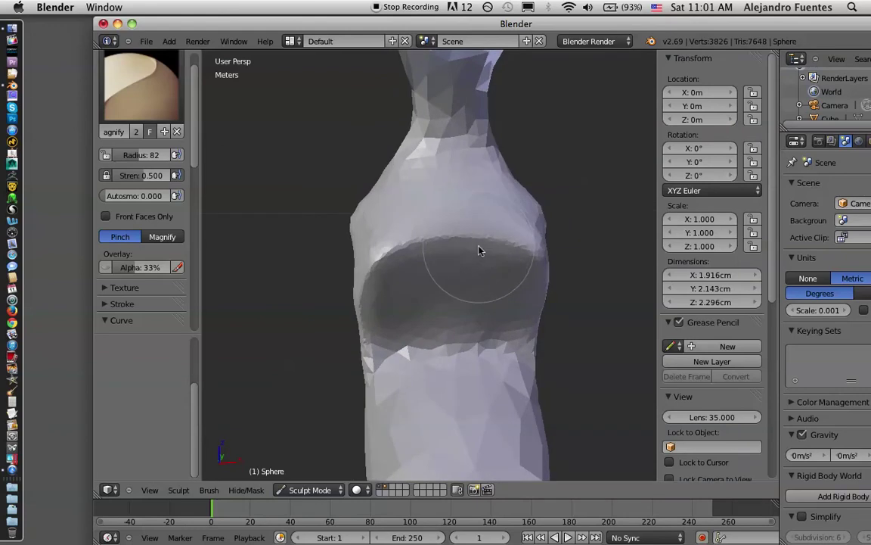
{"action": "scroll", "coordinate": [479, 249], "scroll_direction": "down", "scroll_amount": 3}
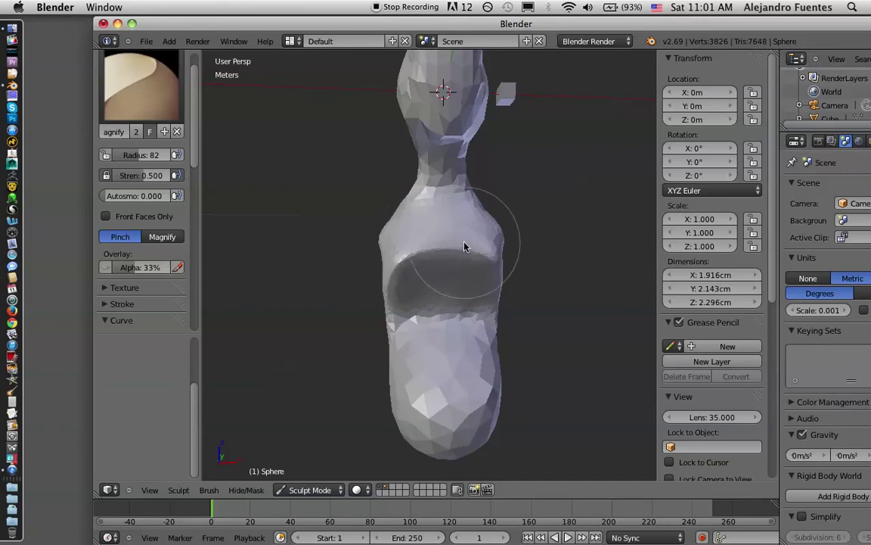
{"action": "left_click_drag", "start_coordinate": [463, 248], "coordinate": [417, 244]}
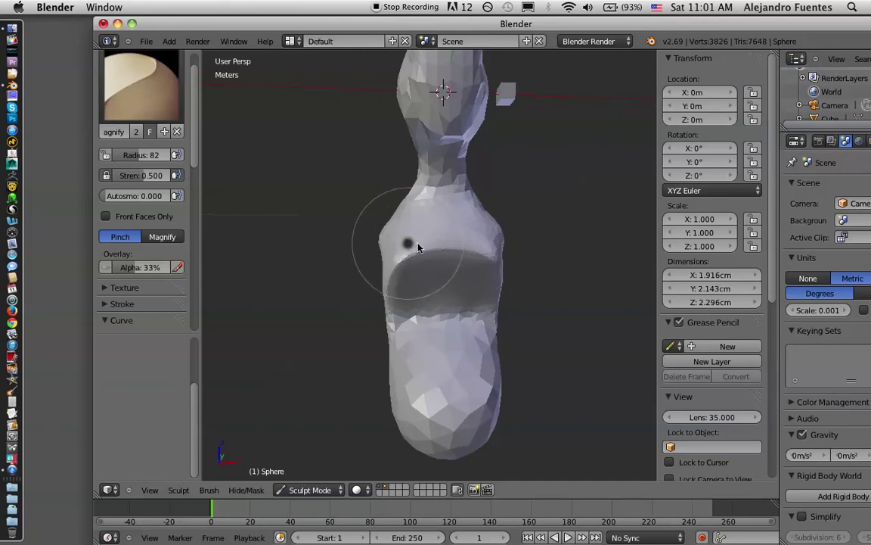
{"action": "left_click", "coordinate": [417, 246]}
{"action": "mouse_move", "coordinate": [429, 259]}
{"action": "left_mouse_down"}
{"action": "mouse_move", "coordinate": [455, 249]}
{"action": "mouse_move", "coordinate": [401, 272]}
{"action": "mouse_move", "coordinate": [393, 296]}
{"action": "left_mouse_up"}
{"action": "mouse_move", "coordinate": [435, 254]}
{"action": "left_mouse_down"}
{"action": "mouse_move", "coordinate": [486, 261]}
{"action": "mouse_move", "coordinate": [429, 250]}
{"action": "left_mouse_up"}
{"action": "left_click_drag", "start_coordinate": [394, 290], "coordinate": [418, 262]}
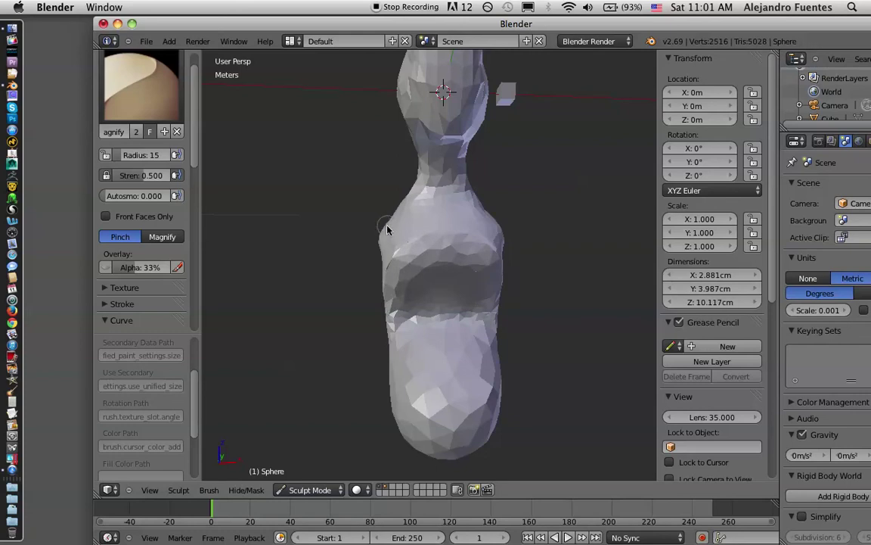
{"action": "key", "text": "ctrl+z"}
Set the Pinch brush radius to 127, reduce it to 74, and try it on the middle of the chest edge.
{"action": "scroll", "coordinate": [423, 227], "scroll_direction": "up", "scroll_amount": 3}
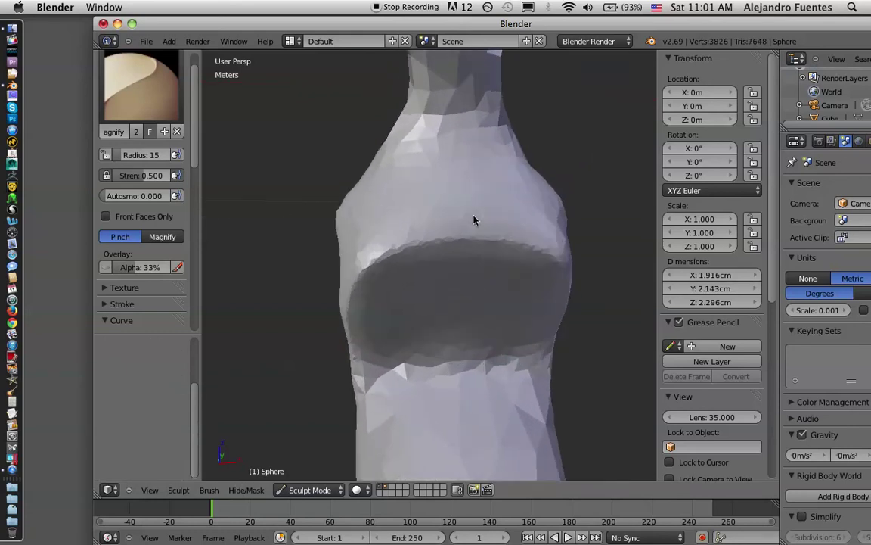
{"action": "middle_click_drag", "start_coordinate": [521, 224], "coordinate": [500, 214]}
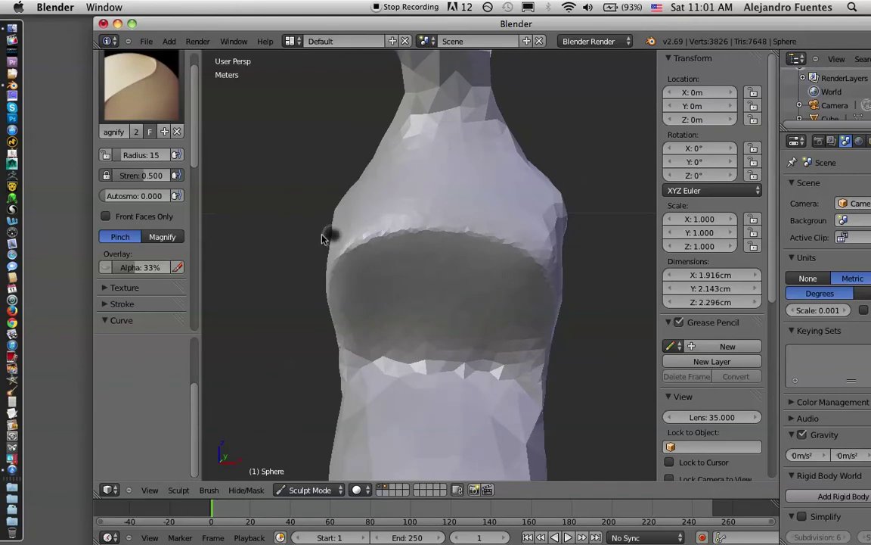
{"action": "key", "text": "f"}
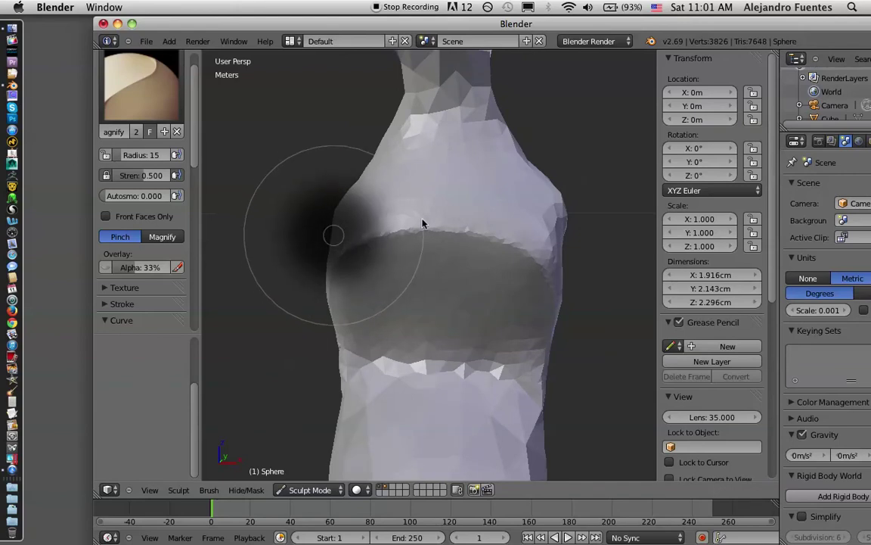
{"action": "left_click", "coordinate": [420, 224]}
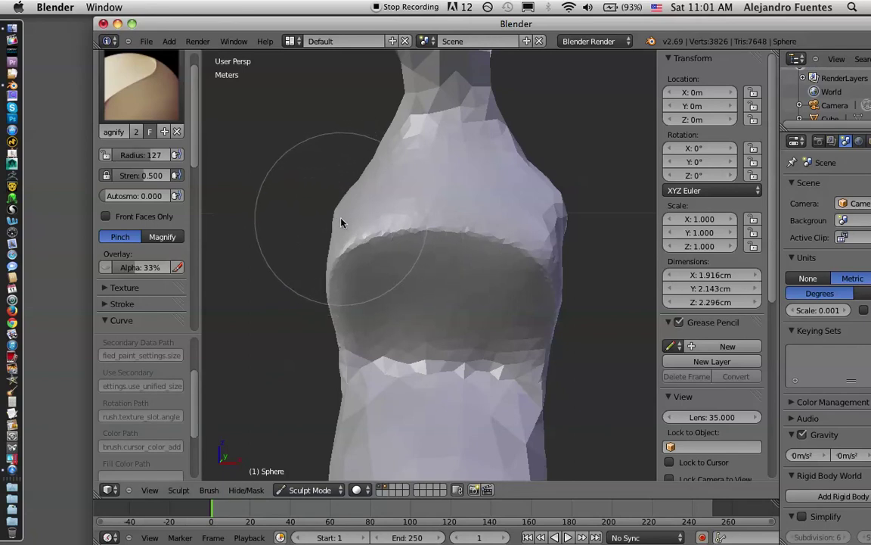
{"action": "key", "text": "f"}
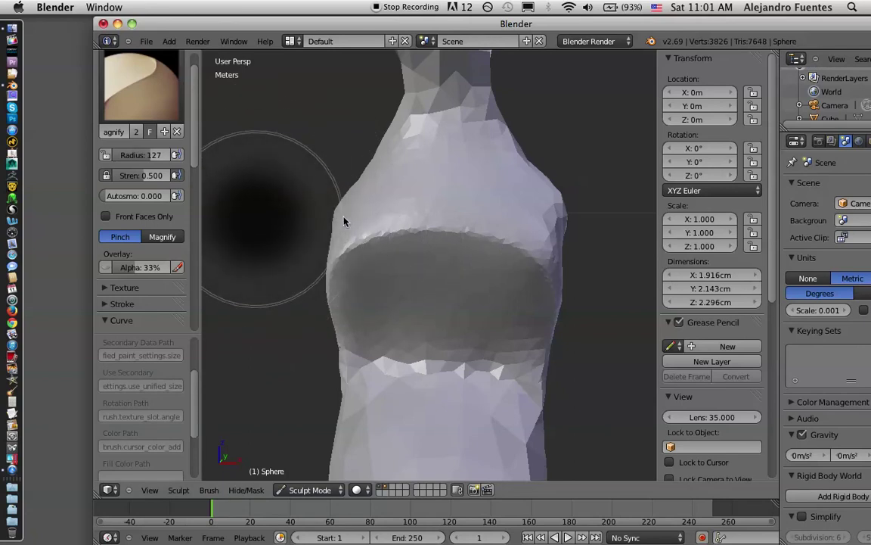
{"action": "left_click", "coordinate": [309, 224]}
{"action": "scroll", "coordinate": [407, 227], "scroll_direction": "up", "scroll_amount": 1}
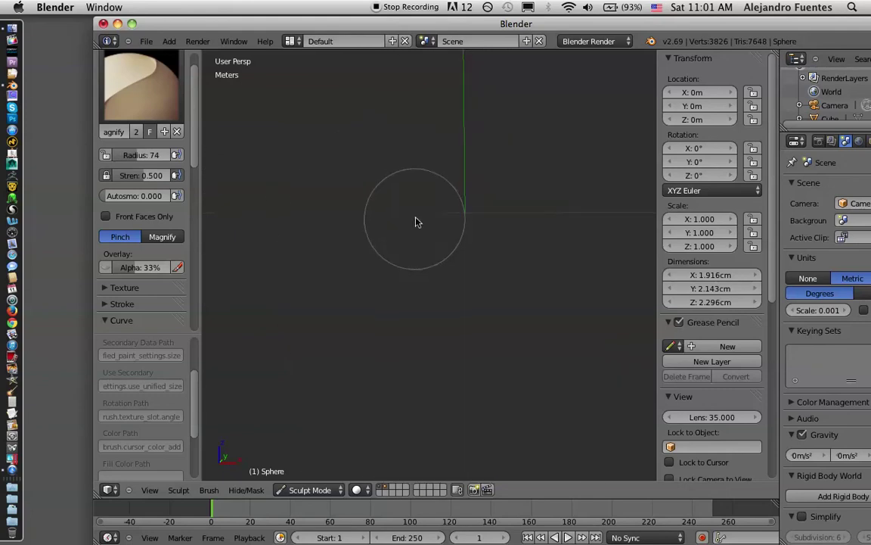
{"action": "mouse_move", "coordinate": [434, 219]}
{"action": "left_mouse_down"}
{"action": "mouse_move", "coordinate": [490, 231]}
{"action": "mouse_move", "coordinate": [453, 224]}
{"action": "mouse_move", "coordinate": [371, 235]}
{"action": "mouse_move", "coordinate": [482, 235]}
{"action": "mouse_move", "coordinate": [439, 225]}
{"action": "left_mouse_up"}
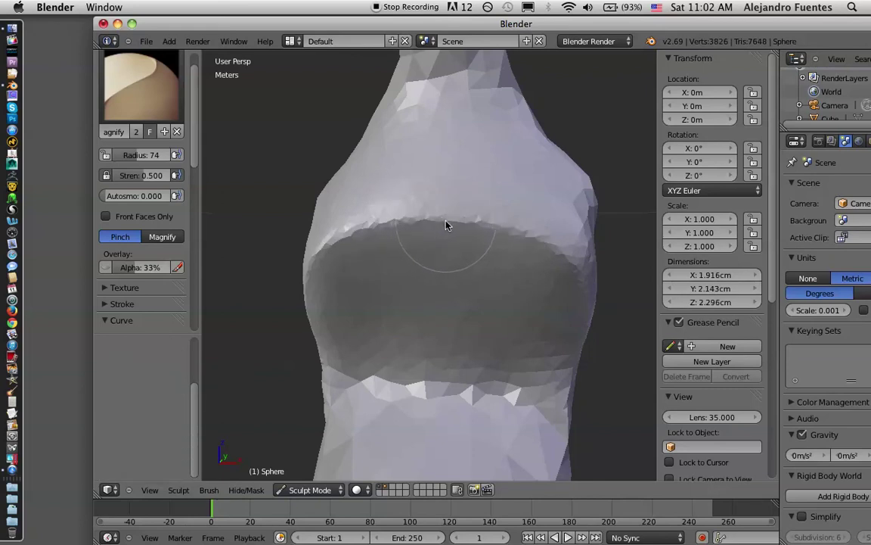
Reduce the Pinch brush radius to 24, try a stroke along the middle of the chest edge, and undo it.
{"action": "key", "text": "f"}
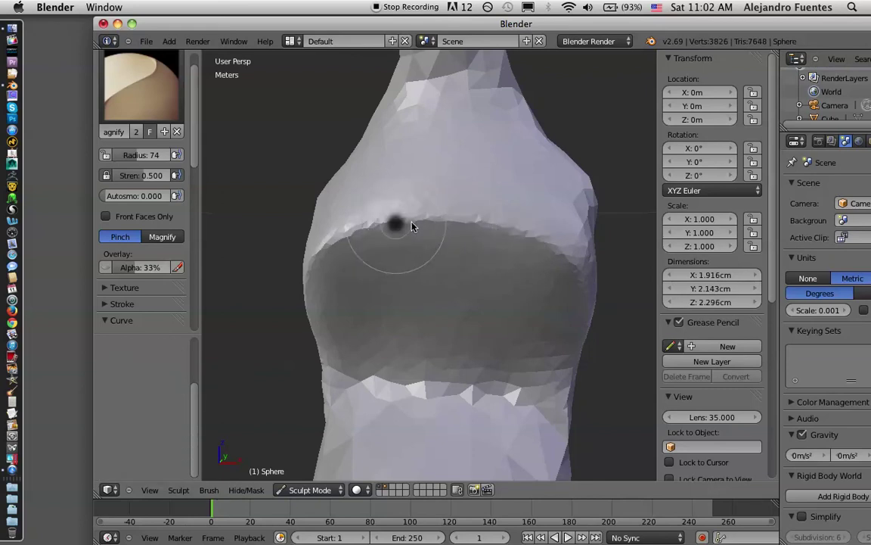
{"action": "left_click", "coordinate": [413, 224]}
{"action": "left_click_drag", "start_coordinate": [414, 227], "coordinate": [492, 230]}
{"action": "key", "text": "ctrl+z"}
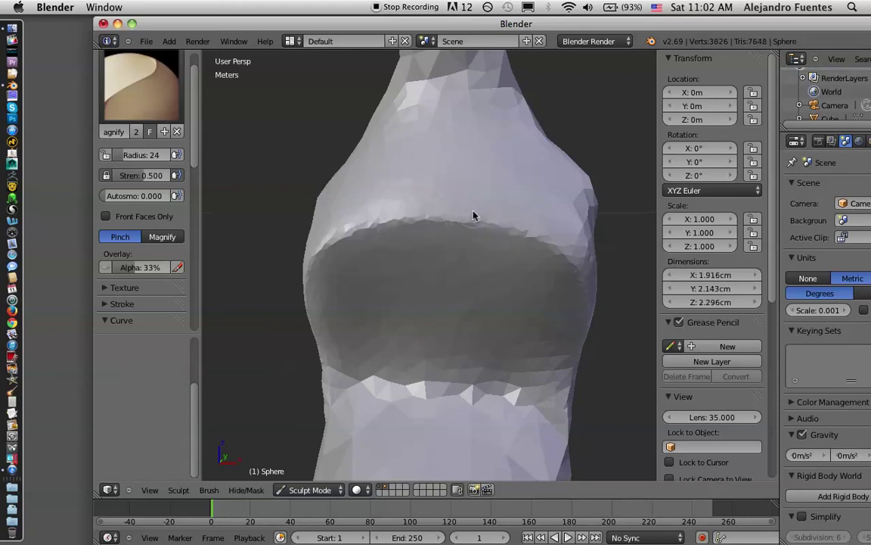
Set the Pinch brush radius to 60.
{"action": "left_click_drag", "start_coordinate": [474, 216], "coordinate": [499, 220]}
{"action": "key", "text": "ctrl+z"}
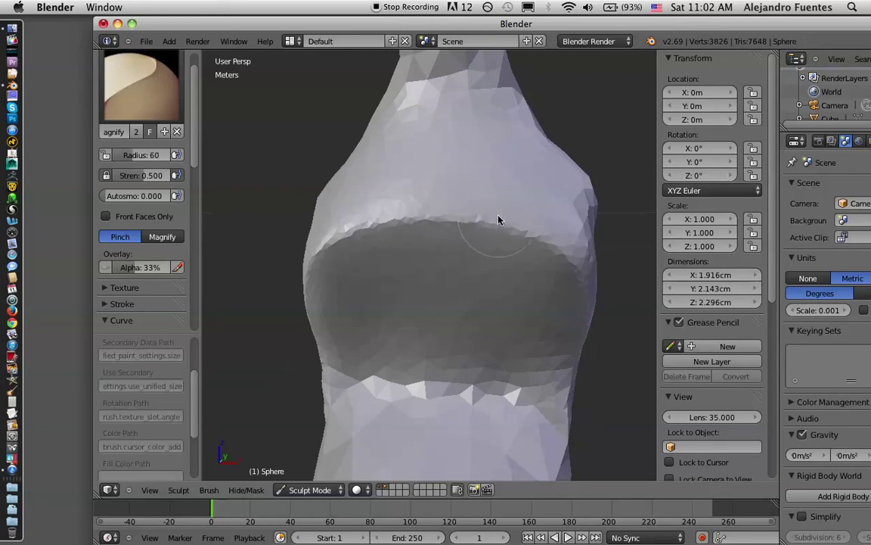
{"action": "key", "text": "f"}
{"action": "left_click", "coordinate": [448, 259]}
Try pinching across the chest's lower edge at the new brush size and undo the strokes.
{"action": "mouse_move", "coordinate": [453, 227]}
{"action": "left_mouse_down"}
{"action": "mouse_move", "coordinate": [552, 256]}
{"action": "mouse_move", "coordinate": [492, 228]}
{"action": "mouse_move", "coordinate": [512, 230]}
{"action": "left_mouse_up"}
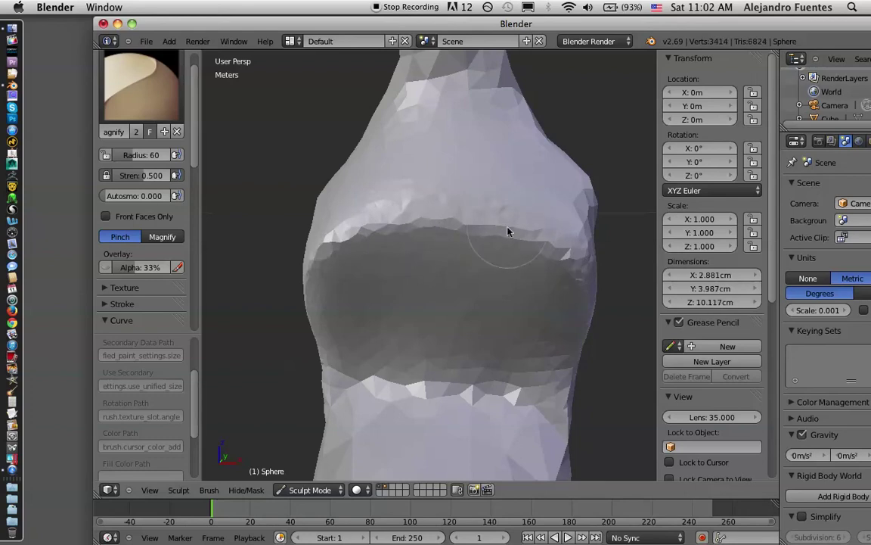
{"action": "key", "text": "ctrl+z"}
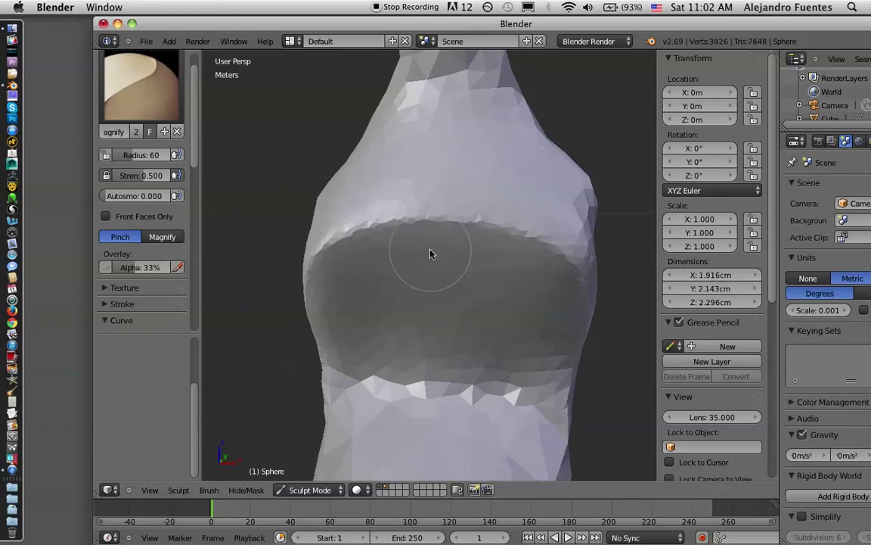
{"action": "key", "text": "ctrl+z"}
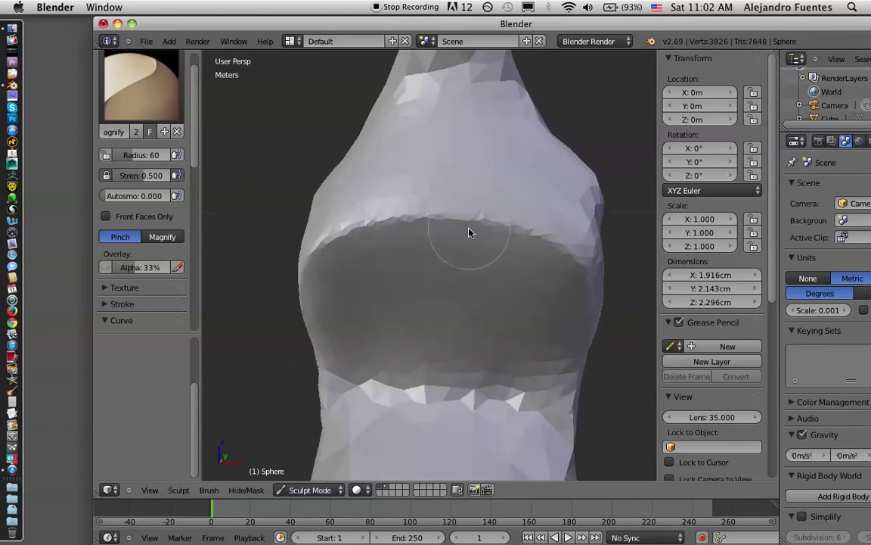
{"action": "key", "text": "ctrl+z"}
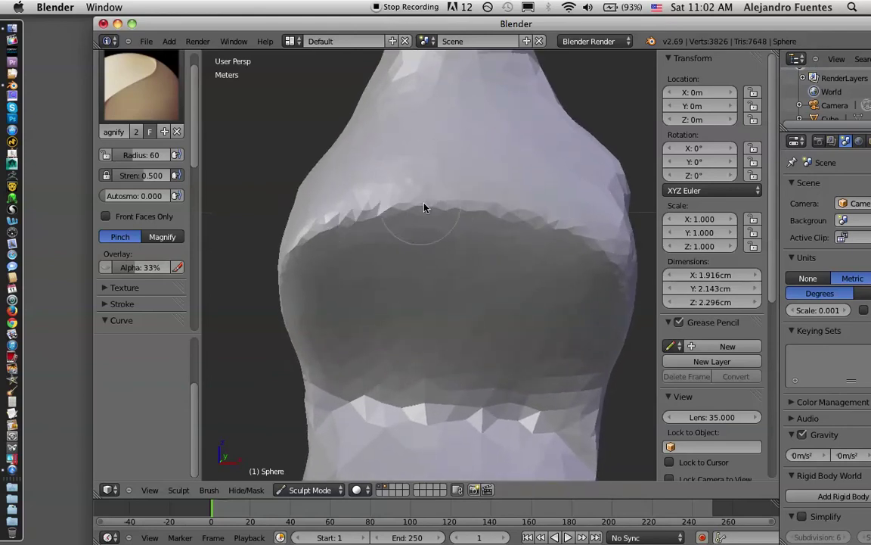
Undo the last pinch stroke and pinch the side portion of the chest's lower edge.
{"action": "key", "text": "ctrl+z"}
{"action": "mouse_move", "coordinate": [415, 206]}
{"action": "middle_mouse_down"}
{"action": "mouse_move", "coordinate": [476, 198]}
{"action": "mouse_move", "coordinate": [509, 211]}
{"action": "middle_mouse_up"}
{"action": "mouse_move", "coordinate": [493, 277]}
{"action": "left_mouse_down"}
{"action": "mouse_move", "coordinate": [474, 273]}
{"action": "mouse_move", "coordinate": [532, 321]}
{"action": "mouse_move", "coordinate": [491, 281]}
{"action": "mouse_move", "coordinate": [528, 315]}
{"action": "mouse_move", "coordinate": [533, 333]}
{"action": "left_mouse_up"}
{"action": "mouse_move", "coordinate": [348, 286]}
{"action": "middle_mouse_down"}
{"action": "mouse_move", "coordinate": [369, 278]}
{"action": "mouse_move", "coordinate": [346, 276]}
{"action": "mouse_move", "coordinate": [422, 275]}
{"action": "middle_mouse_up"}
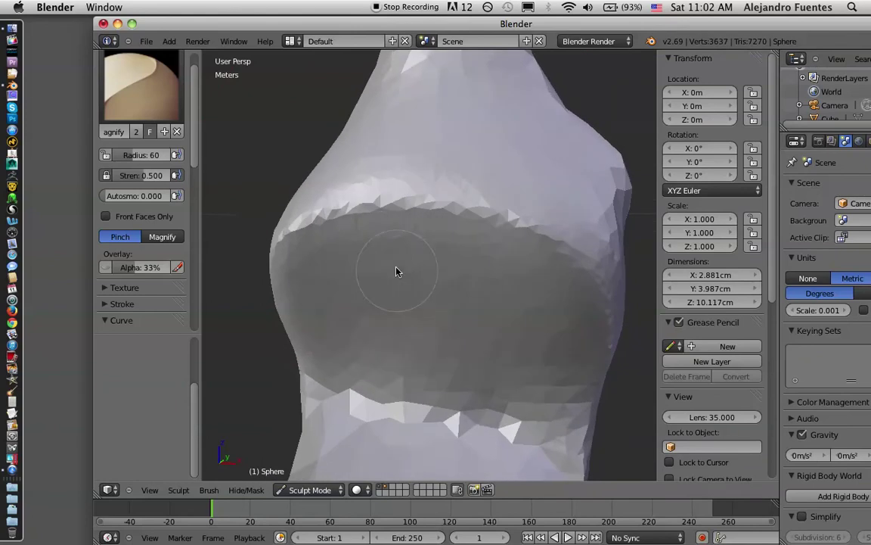
Change the Pinch brush's falloff curve to the Sharp preset.
{"action": "scroll", "coordinate": [195, 162], "scroll_direction": "down", "scroll_amount": 5}
{"action": "mouse_move", "coordinate": [194, 197]}
{"action": "left_mouse_down"}
{"action": "mouse_move", "coordinate": [201, 323]}
{"action": "mouse_move", "coordinate": [210, 181]}
{"action": "left_mouse_up"}
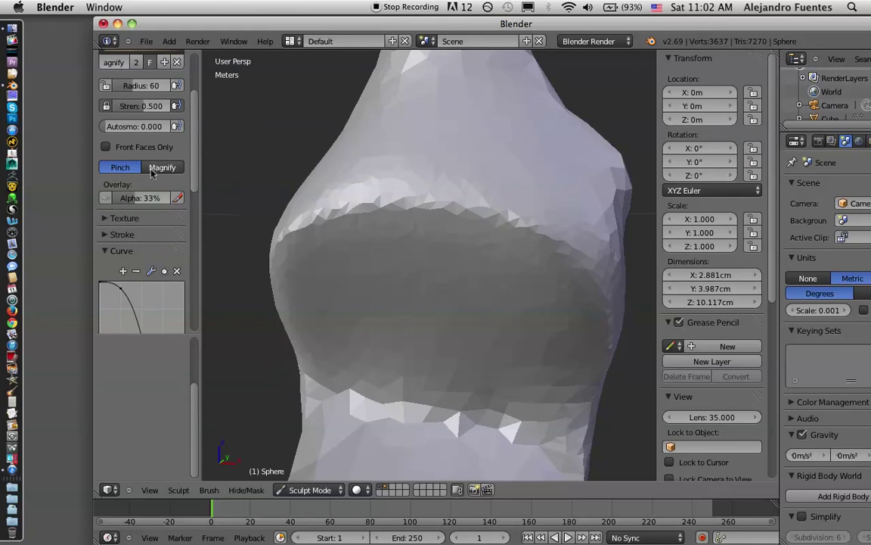
{"action": "mouse_move", "coordinate": [197, 149]}
{"action": "left_mouse_down"}
{"action": "mouse_move", "coordinate": [197, 128]}
{"action": "mouse_move", "coordinate": [191, 181]}
{"action": "left_mouse_up"}
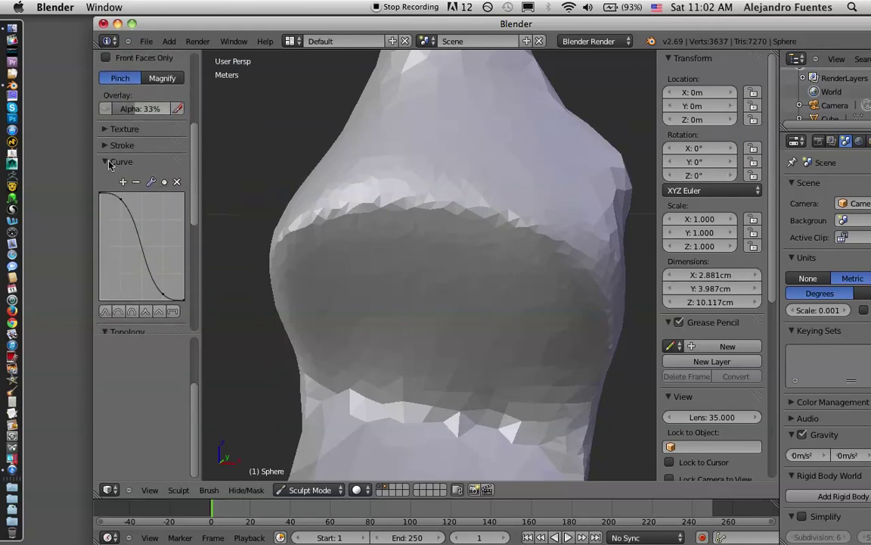
{"action": "left_click_drag", "start_coordinate": [192, 167], "coordinate": [194, 193]}
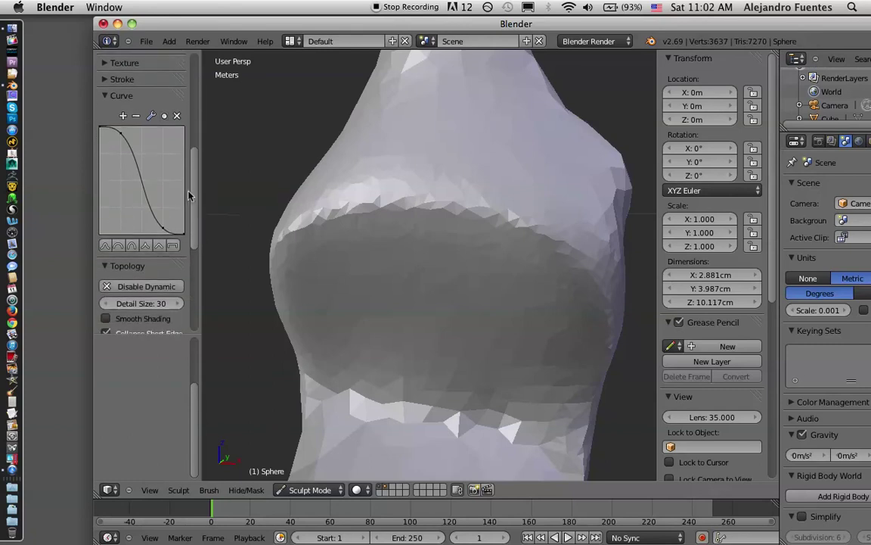
{"action": "left_click", "coordinate": [144, 247]}
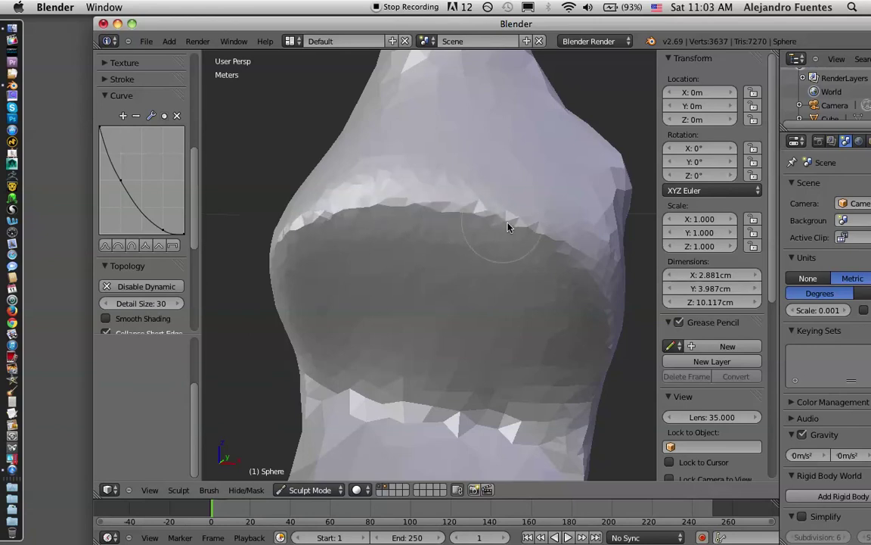
Pinch the chest's lower edge from the front around to its side with the sharp falloff.
{"action": "mouse_move", "coordinate": [485, 219]}
{"action": "left_mouse_down"}
{"action": "mouse_move", "coordinate": [533, 237]}
{"action": "mouse_move", "coordinate": [415, 210]}
{"action": "mouse_move", "coordinate": [323, 219]}
{"action": "mouse_move", "coordinate": [544, 286]}
{"action": "mouse_move", "coordinate": [532, 240]}
{"action": "mouse_move", "coordinate": [599, 282]}
{"action": "mouse_move", "coordinate": [486, 217]}
{"action": "left_mouse_up"}
{"action": "mouse_move", "coordinate": [487, 218]}
{"action": "middle_mouse_down"}
{"action": "mouse_move", "coordinate": [548, 255]}
{"action": "mouse_move", "coordinate": [521, 243]}
{"action": "mouse_move", "coordinate": [570, 243]}
{"action": "middle_mouse_up"}
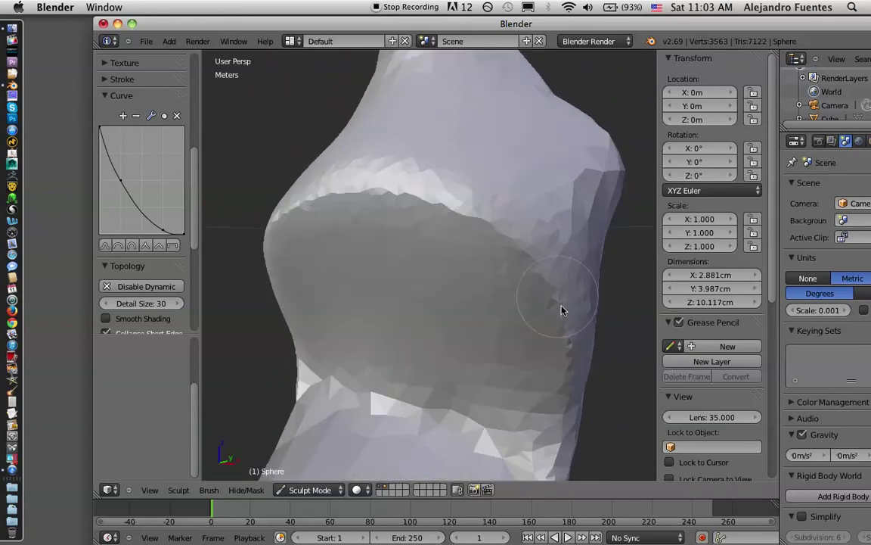
{"action": "left_click_drag", "start_coordinate": [543, 274], "coordinate": [566, 362]}
Switch the Pinch brush's falloff curve to the linear preset and pinch the side of the chest edge again.
{"action": "left_click", "coordinate": [158, 248]}
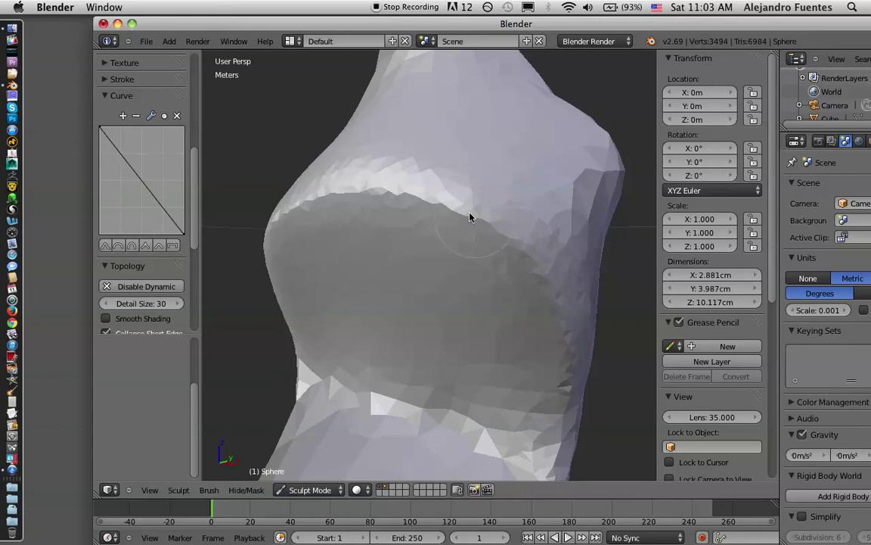
{"action": "left_click", "coordinate": [564, 350]}
{"action": "left_click_drag", "start_coordinate": [552, 308], "coordinate": [564, 395]}
{"action": "mouse_move", "coordinate": [492, 282]}
{"action": "middle_mouse_down"}
{"action": "mouse_move", "coordinate": [436, 282]}
{"action": "mouse_move", "coordinate": [486, 284]}
{"action": "middle_mouse_up"}
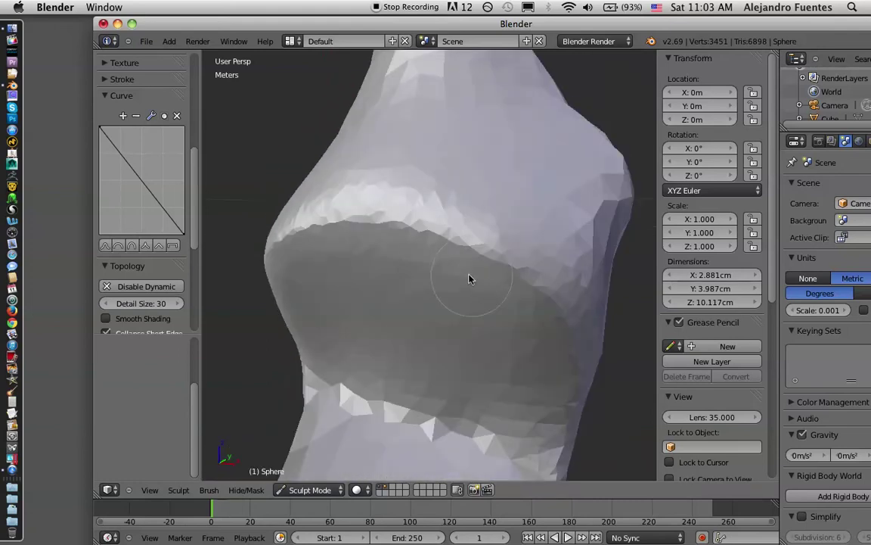
Set the dynamic topology detail size to 8 and pinch along the chest's lower edge from the front to the side.
{"action": "scroll", "coordinate": [191, 227], "scroll_direction": "down", "scroll_amount": 3}
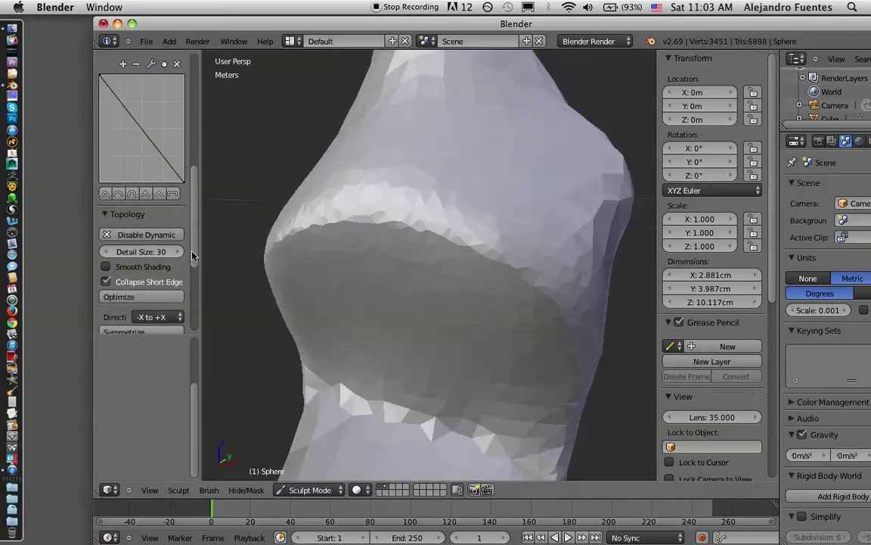
{"action": "left_click_drag", "start_coordinate": [191, 240], "coordinate": [191, 305]}
{"action": "scroll", "coordinate": [191, 305], "scroll_direction": "up", "scroll_amount": 1}
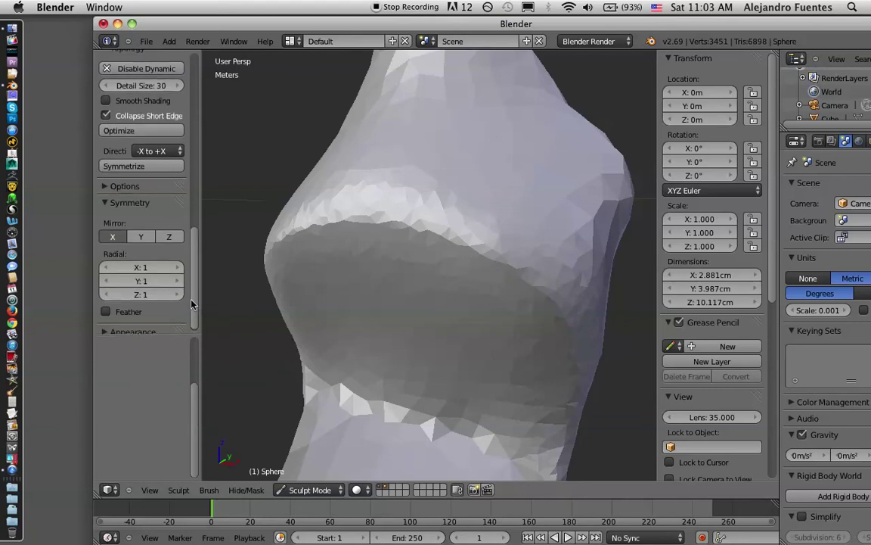
{"action": "left_click_drag", "start_coordinate": [192, 305], "coordinate": [195, 247]}
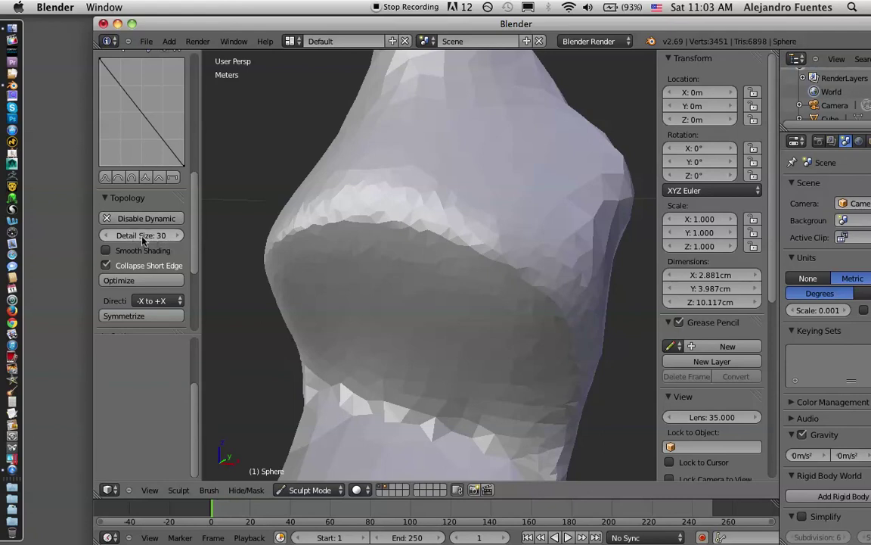
{"action": "left_click_drag", "start_coordinate": [141, 241], "coordinate": [142, 242]}
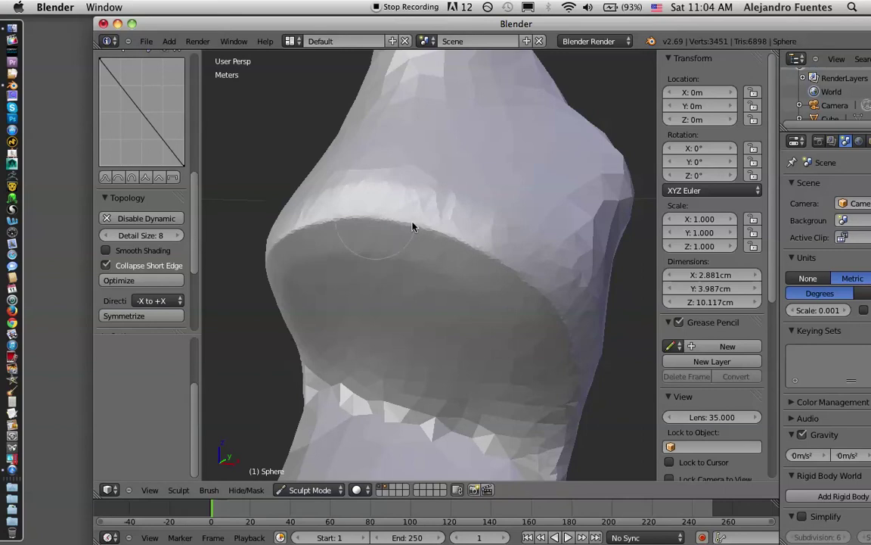
{"action": "left_click_drag", "start_coordinate": [437, 236], "coordinate": [529, 289]}
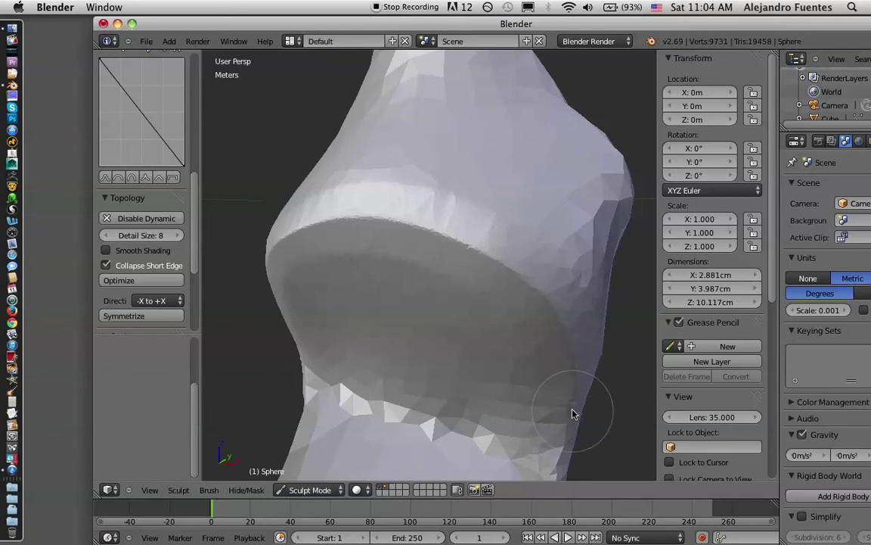
{"action": "left_click_drag", "start_coordinate": [554, 327], "coordinate": [550, 320]}
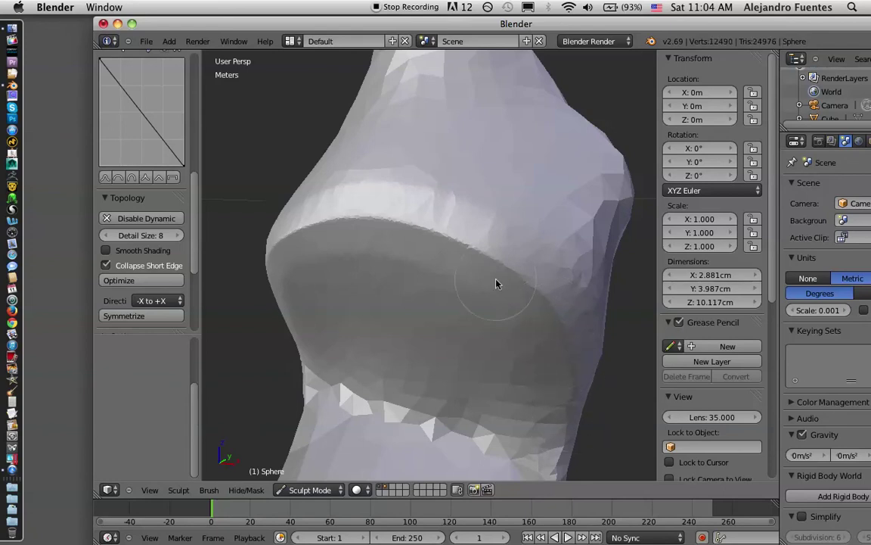